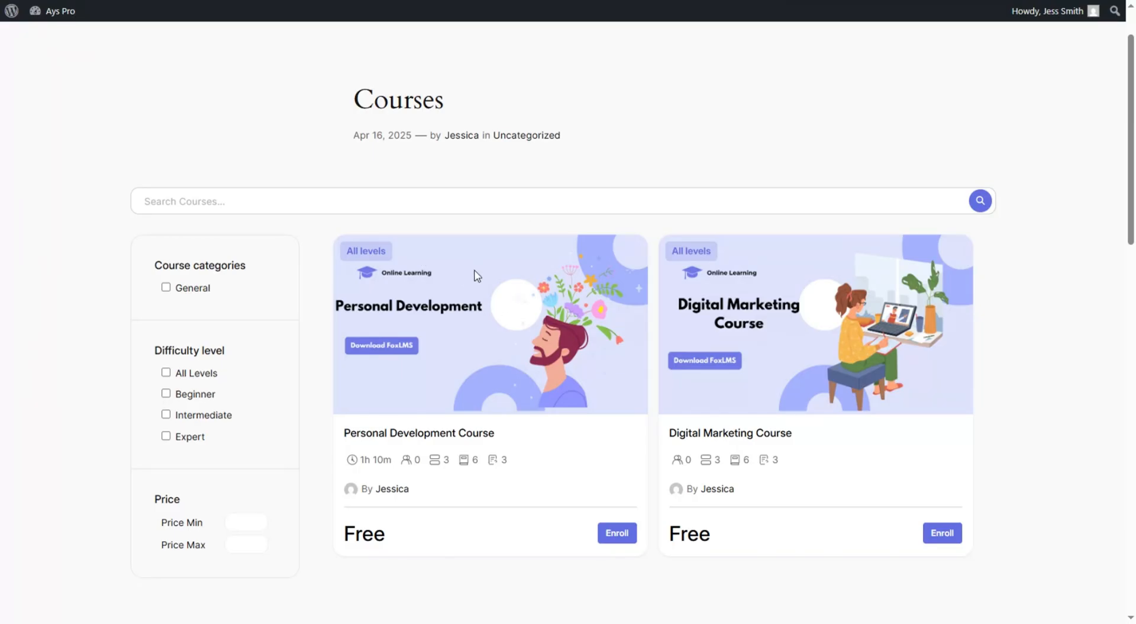
- Filter the course list by the General category, then clear the filter and browse the courses
left_click(205, 289)
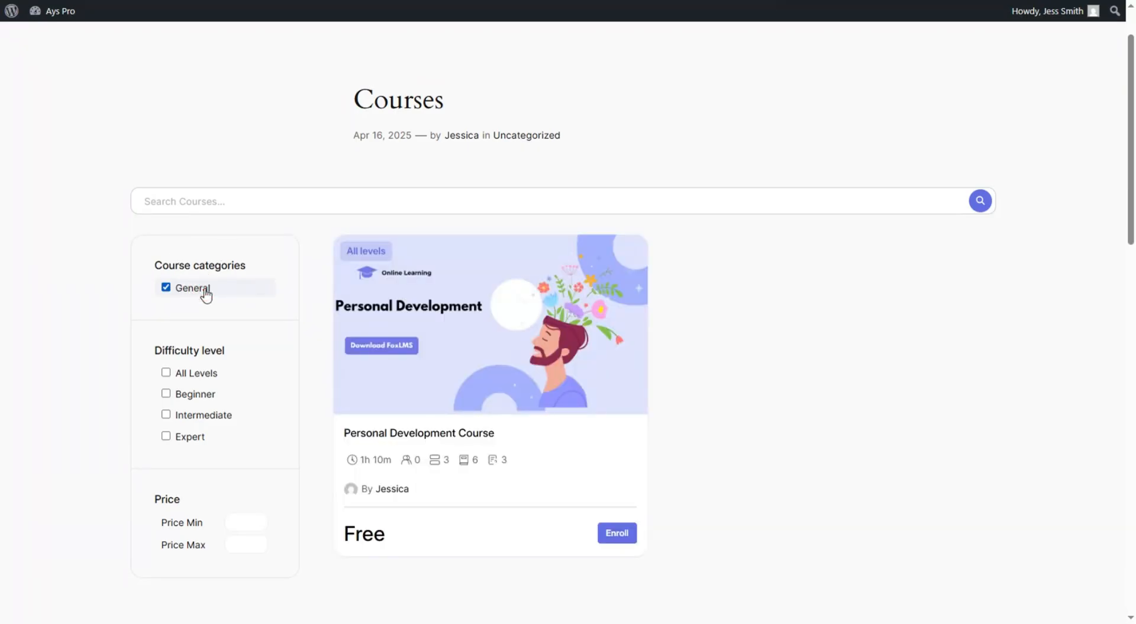
left_click(206, 291)
scroll(213, 353, "down", 1)
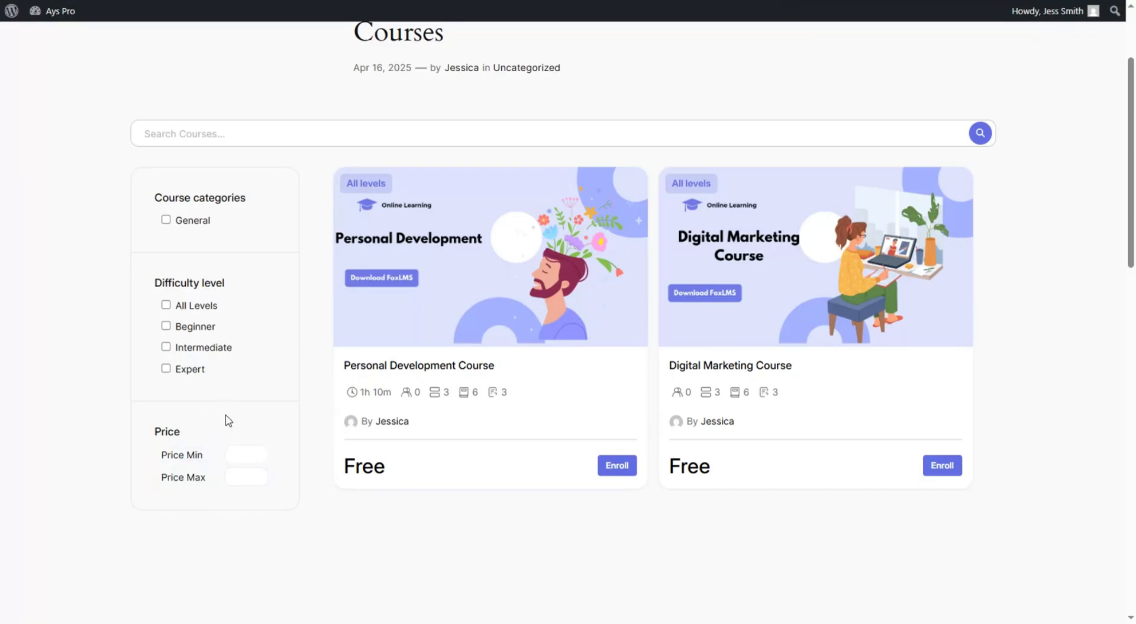
scroll(251, 421, "up", 2)
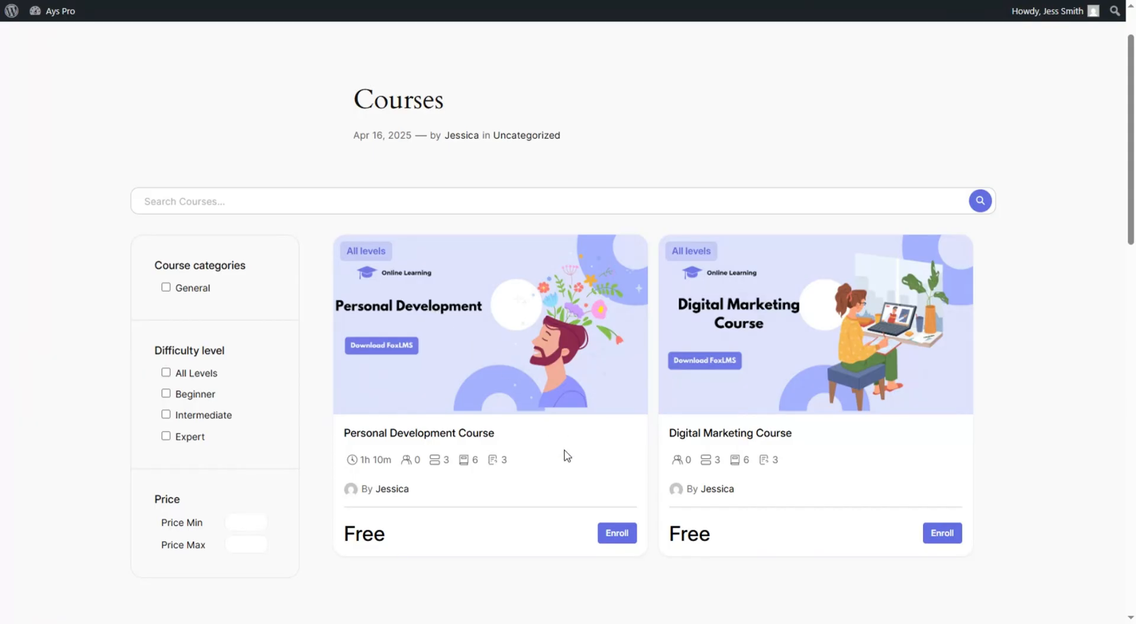
- Enroll in the Personal Development Course and read through its first lesson
left_click(617, 539)
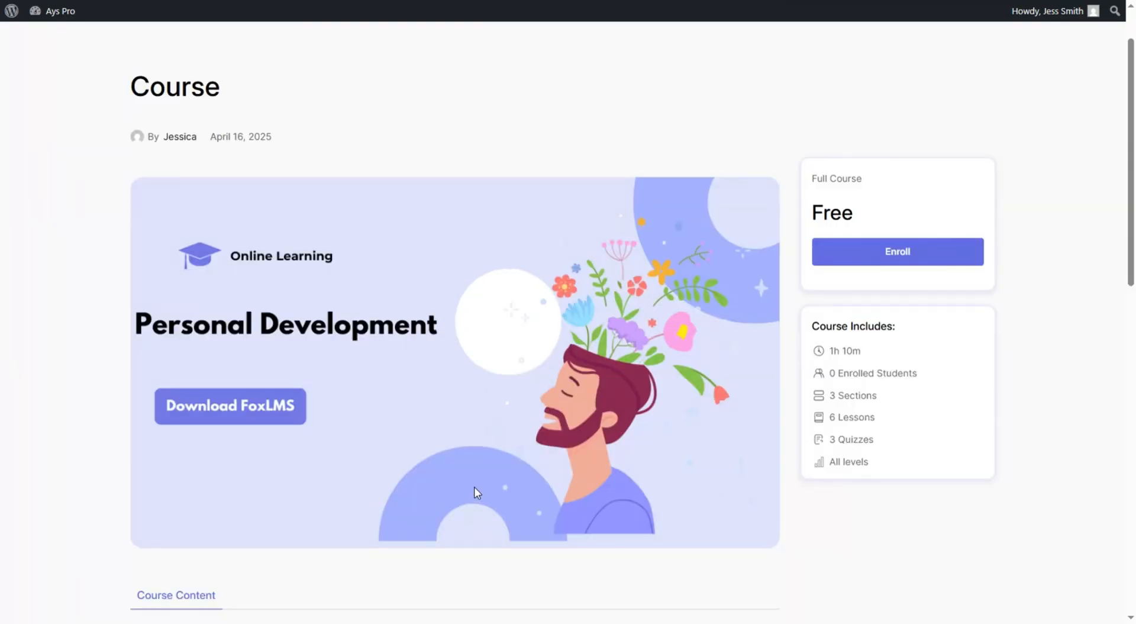
left_click(839, 248)
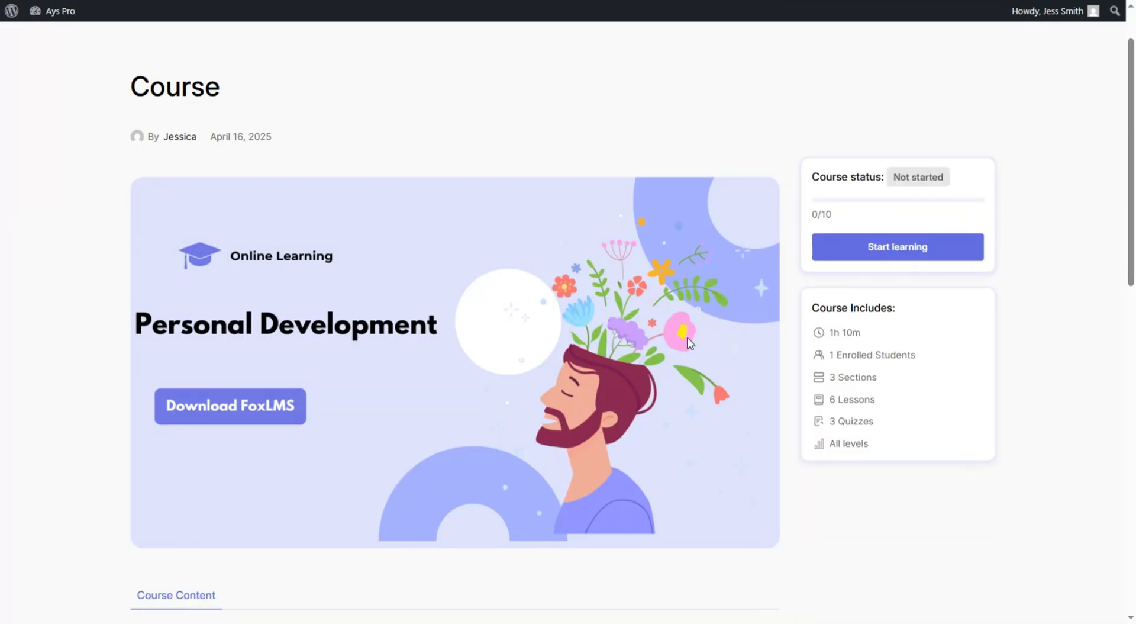
left_click(890, 261)
scroll(498, 283, "down", 2)
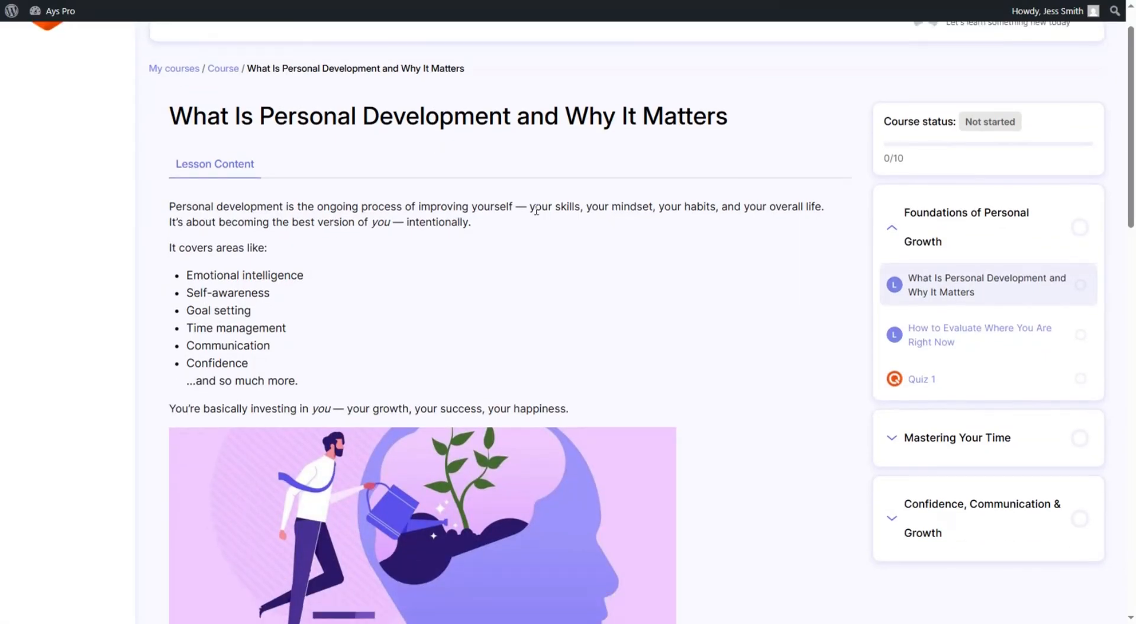
scroll(547, 245, "up", 1)
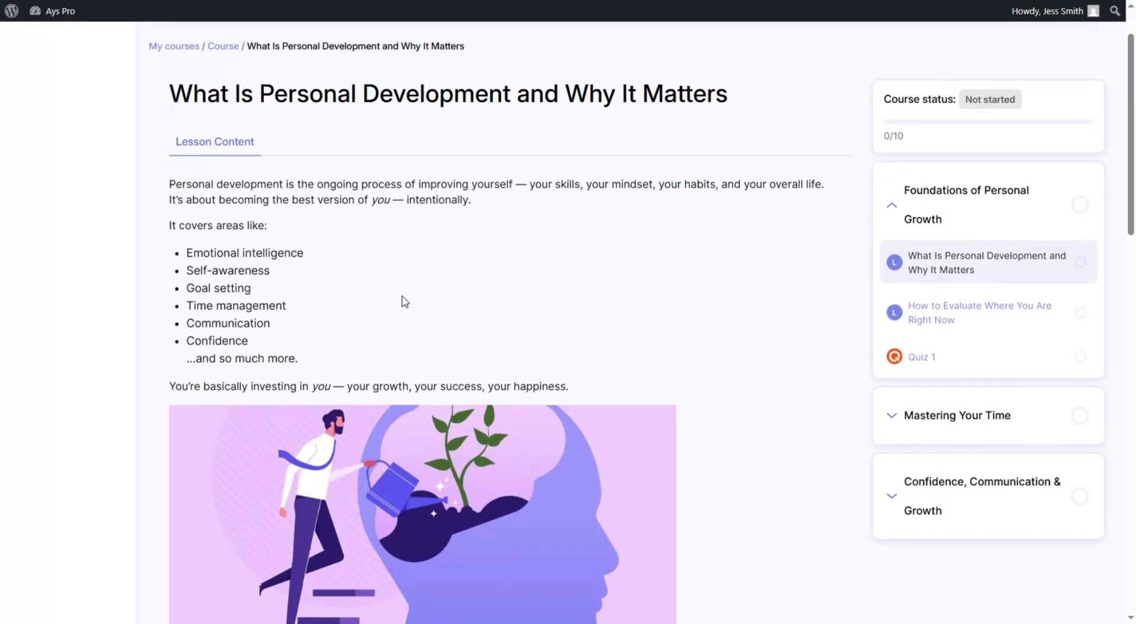
scroll(438, 306, "down", 5)
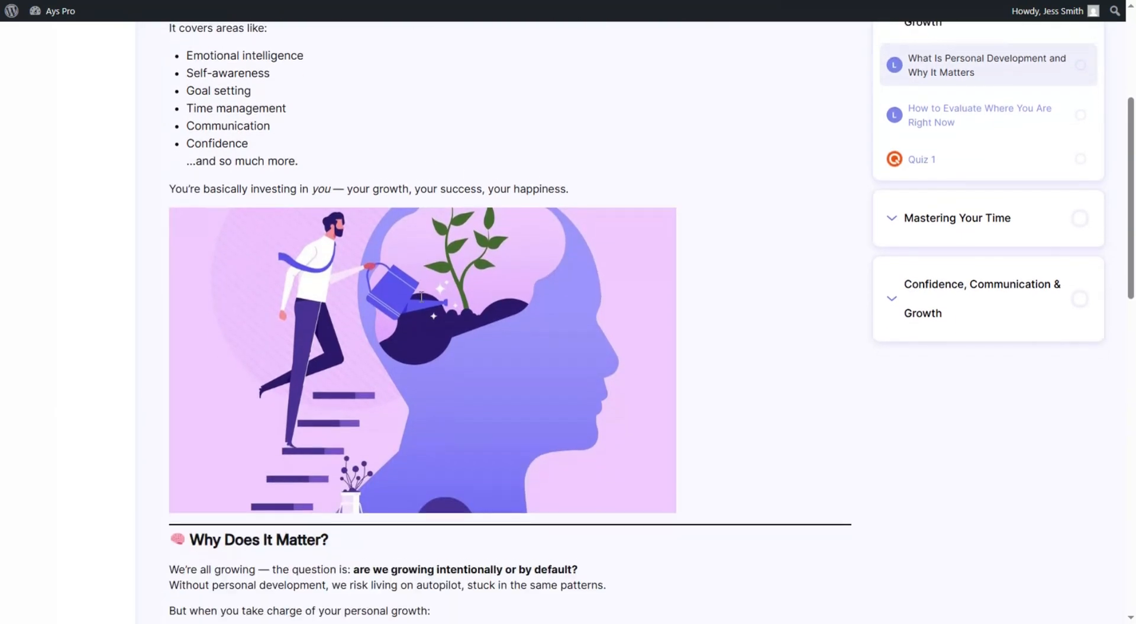
scroll(419, 299, "down", 6)
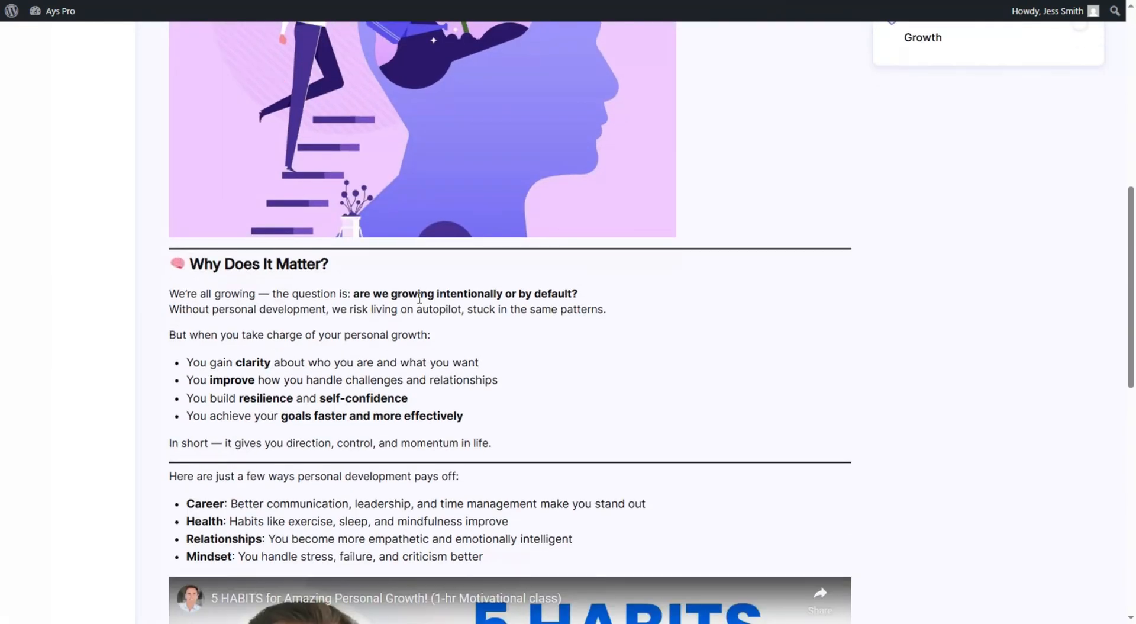
scroll(418, 302, "up", 7)
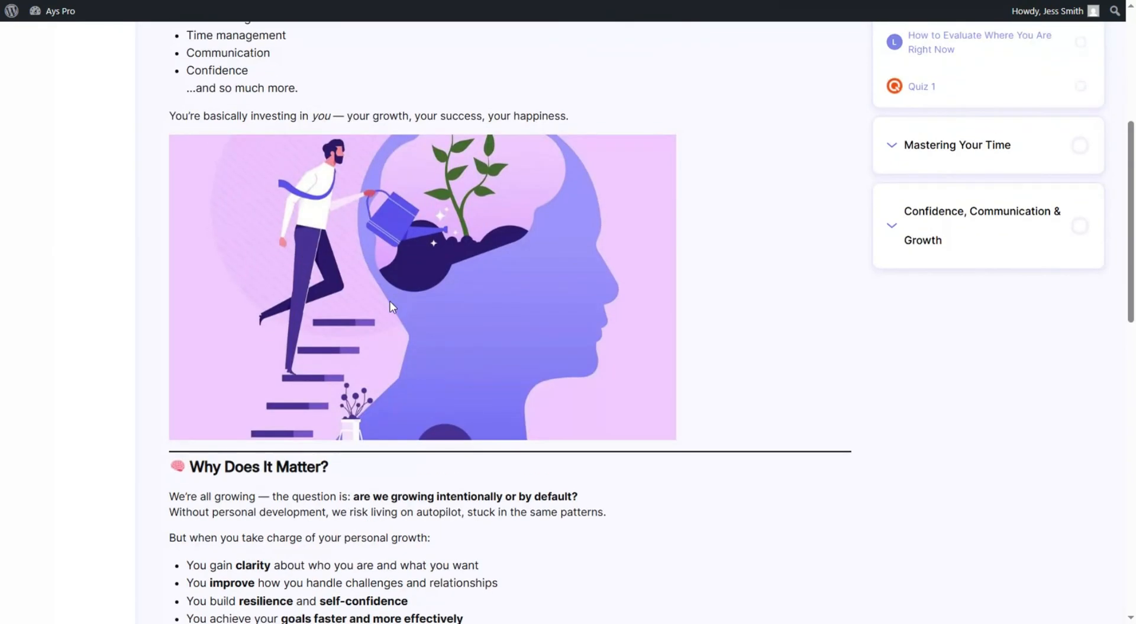
scroll(299, 244, "down", 3)
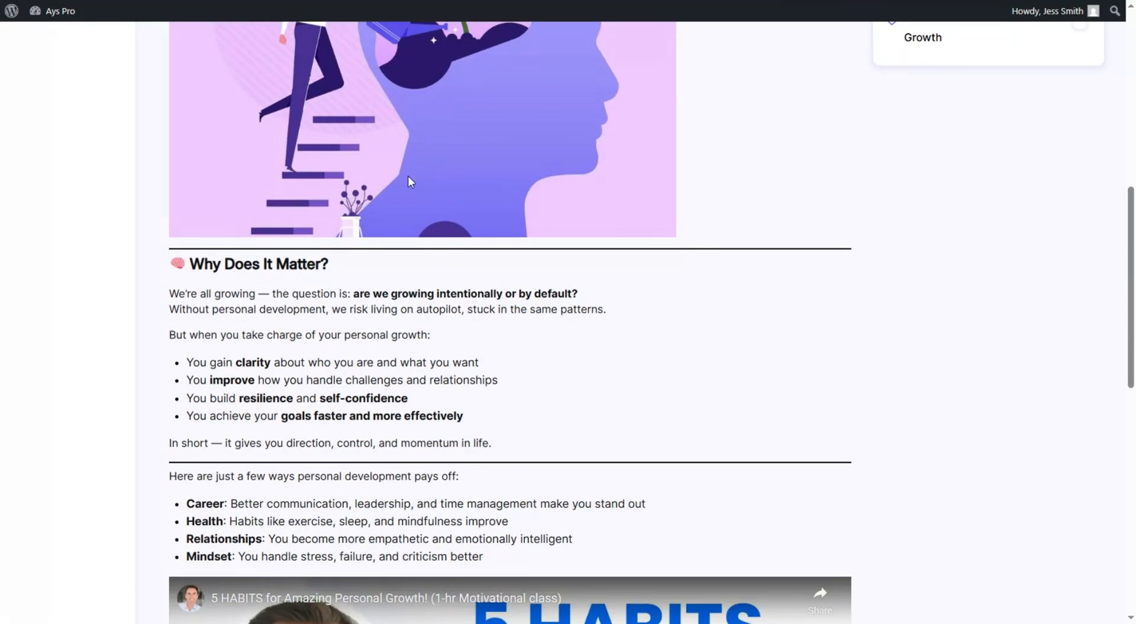
scroll(408, 176, "down", 5)
scroll(432, 287, "down", 1)
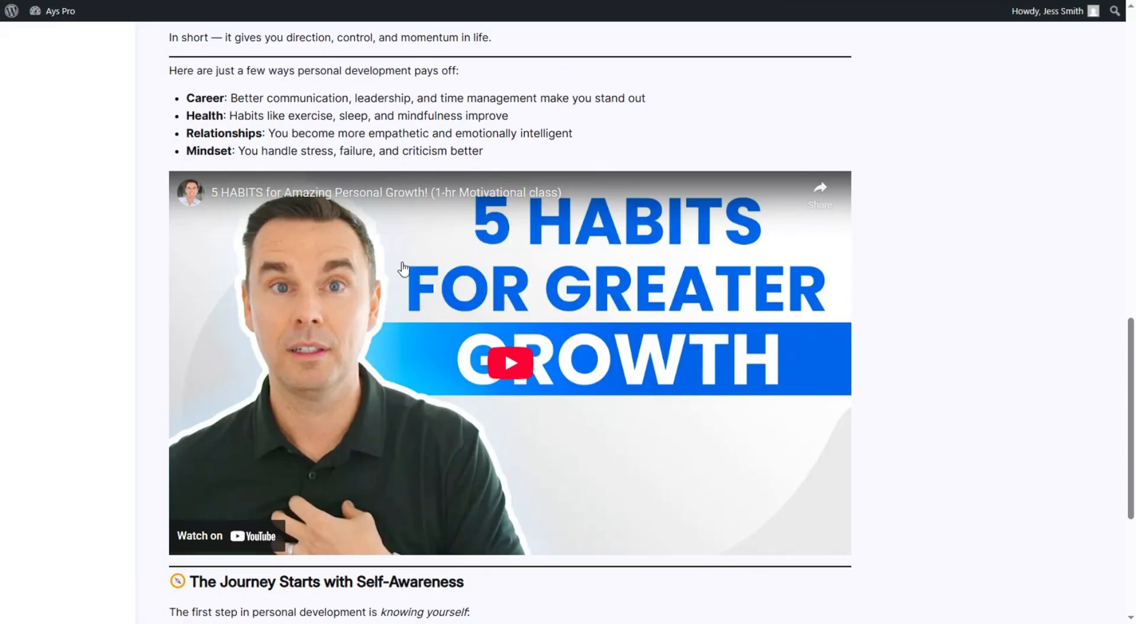
scroll(403, 268, "down", 1)
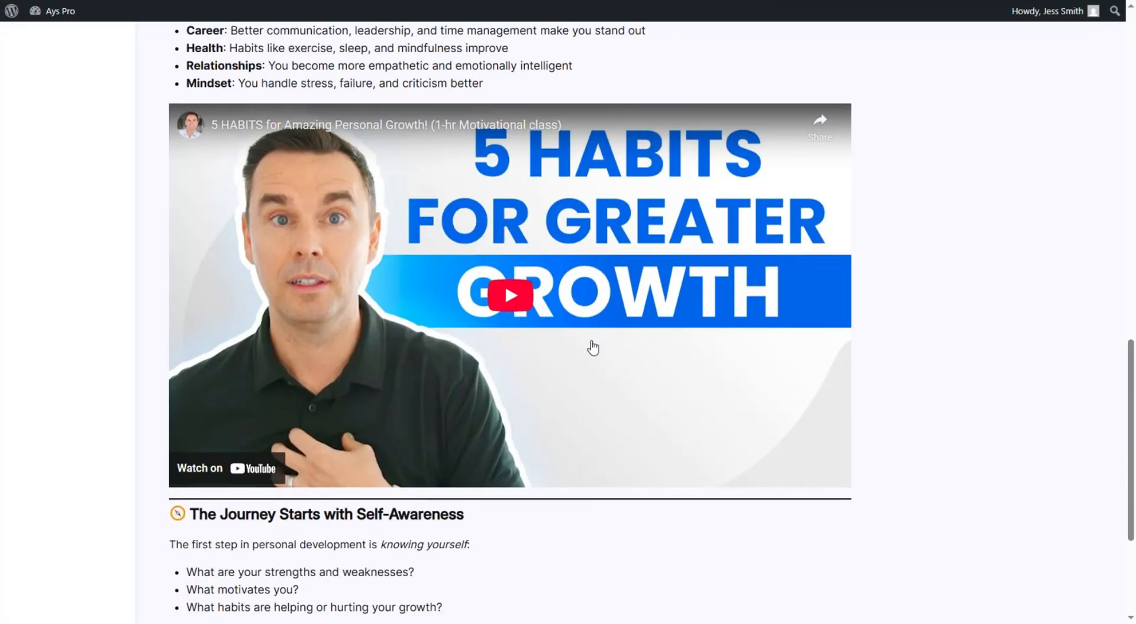
scroll(558, 368, "down", 1)
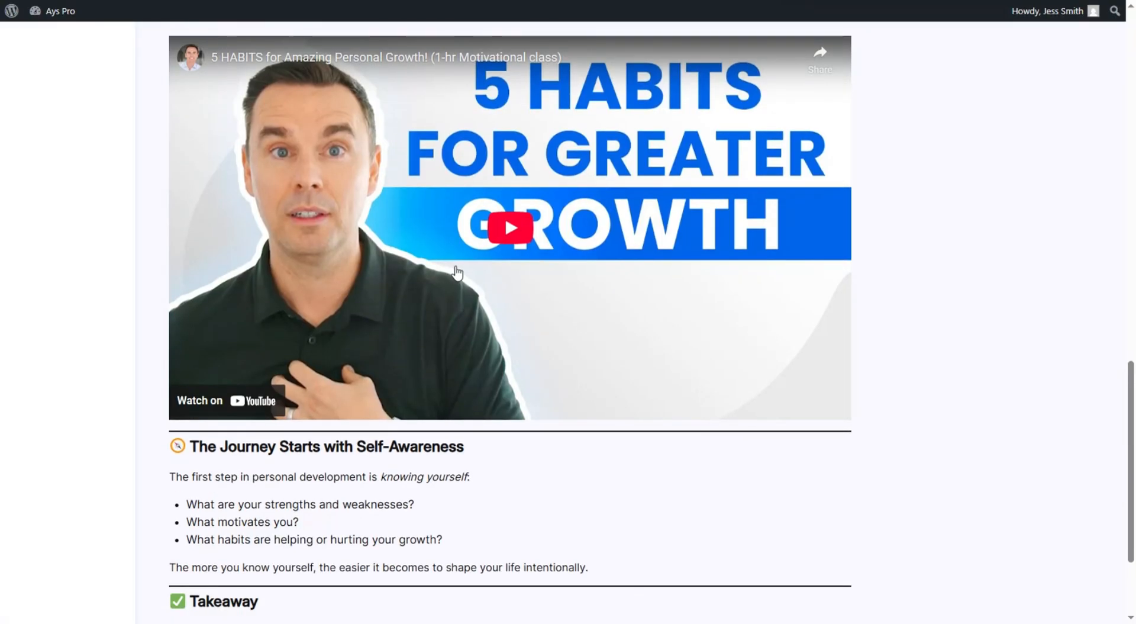
scroll(457, 272, "down", 2)
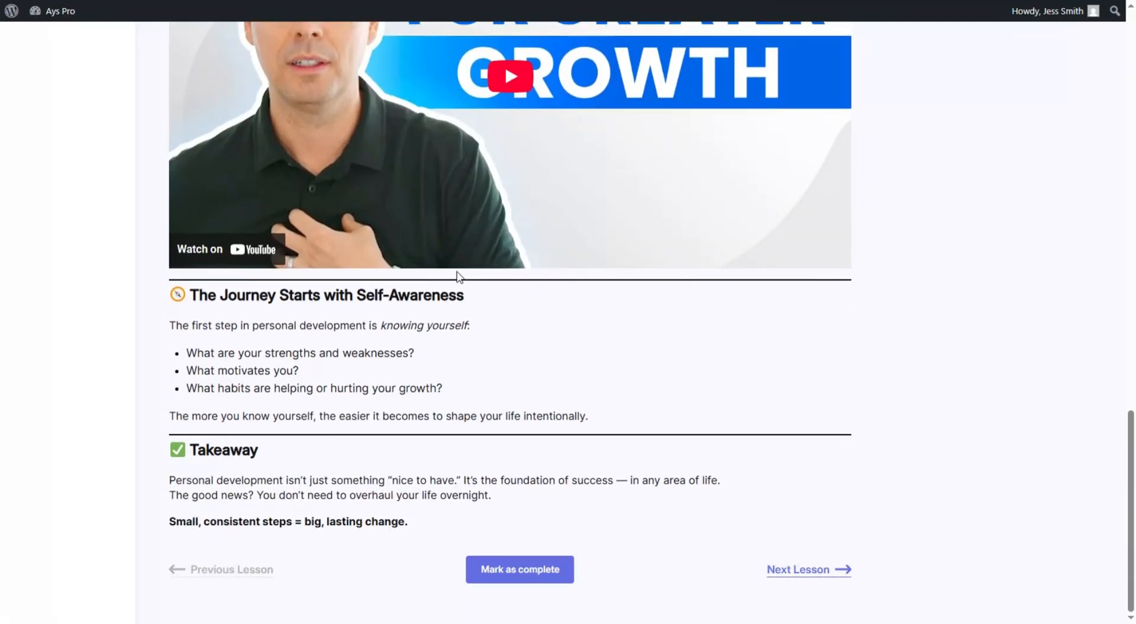
- Move to the self-evaluation lesson, read through it, and continue to Quiz 1
left_click(793, 569)
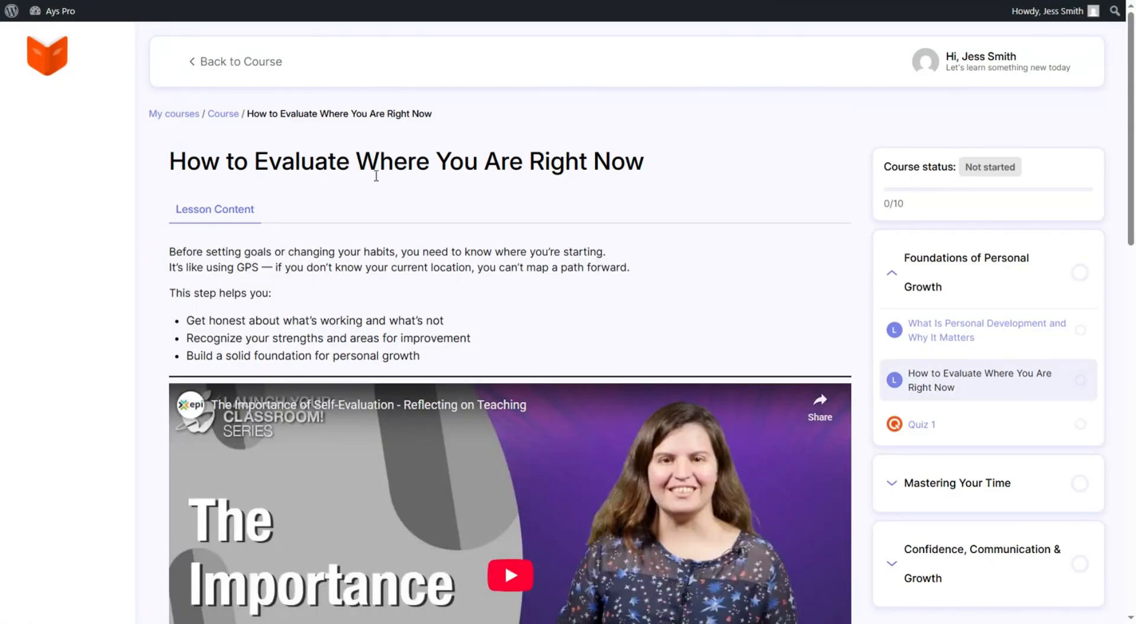
scroll(456, 154, "down", 2)
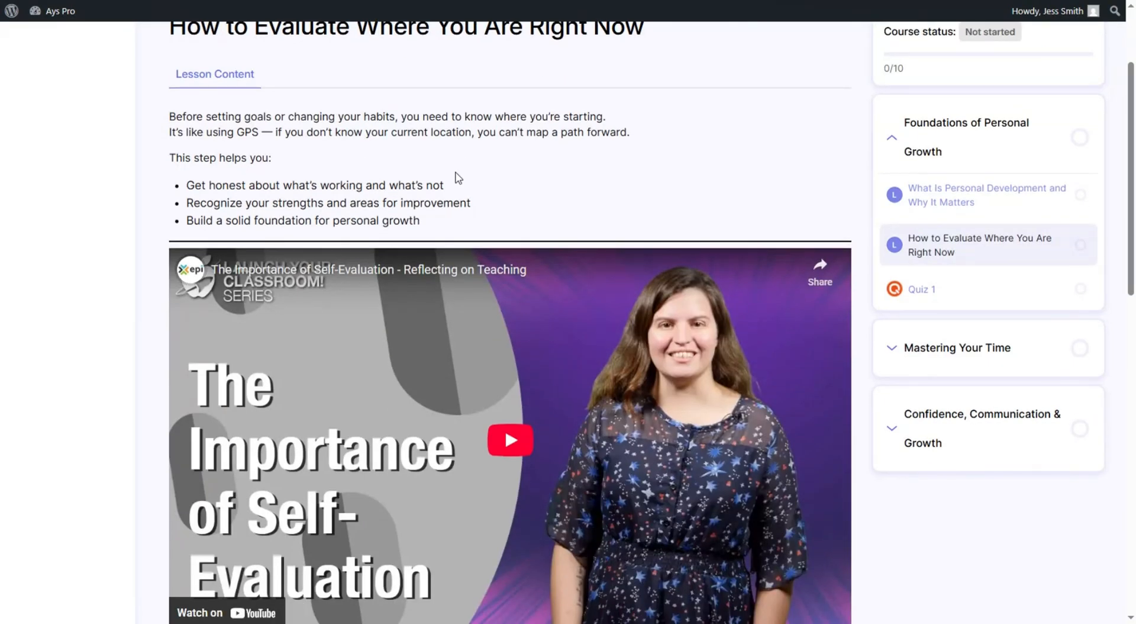
scroll(490, 185, "down", 5)
scroll(493, 192, "down", 2)
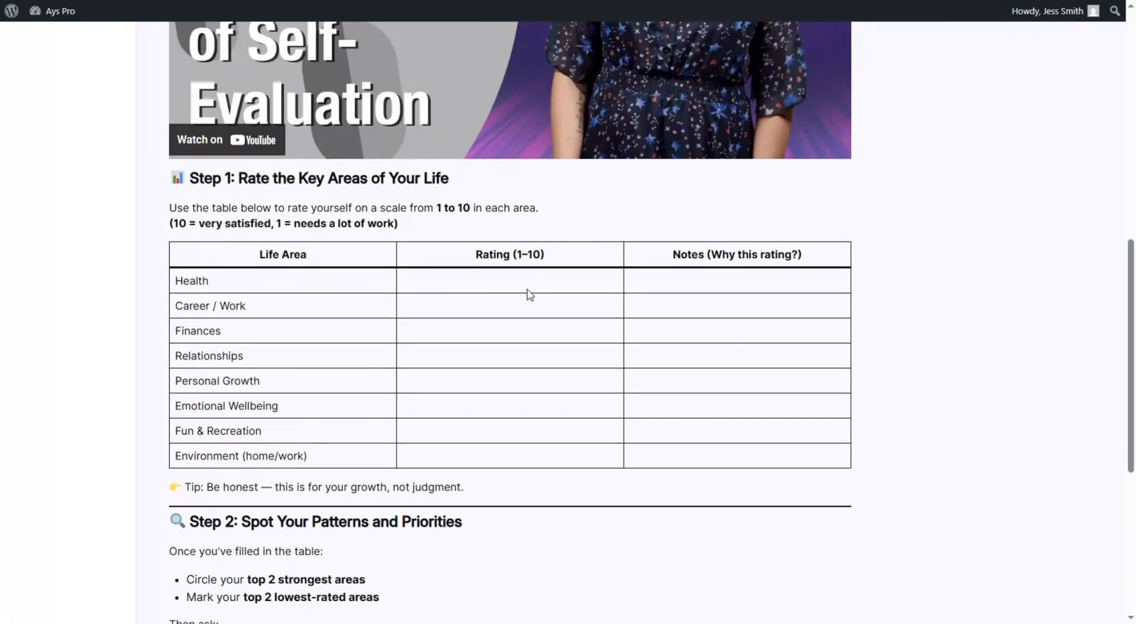
scroll(480, 296, "down", 5)
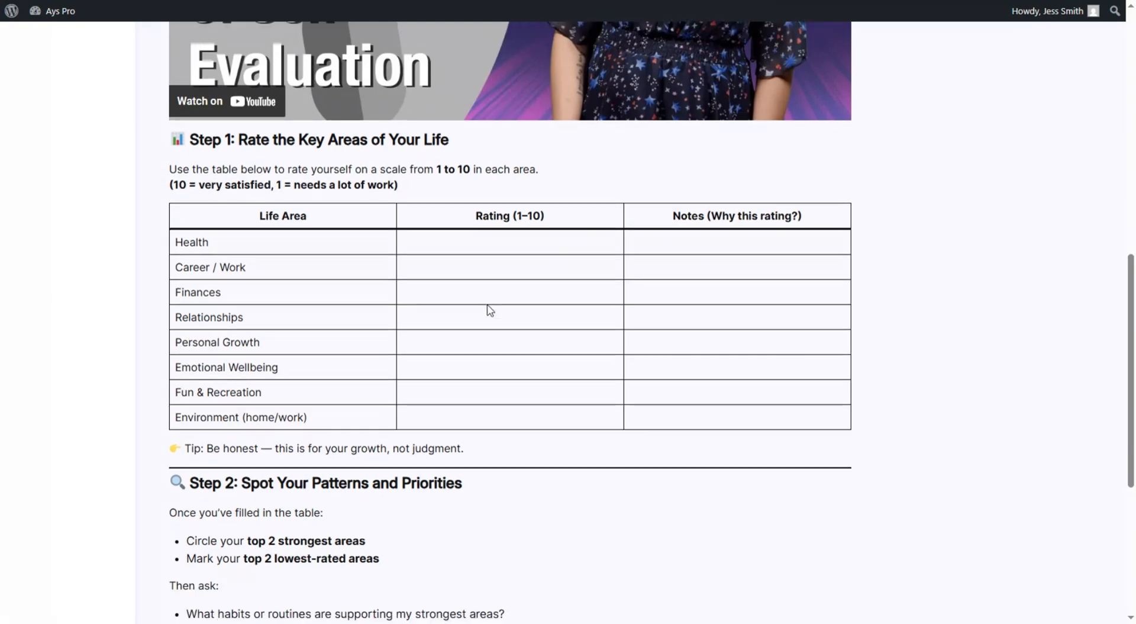
left_click(798, 570)
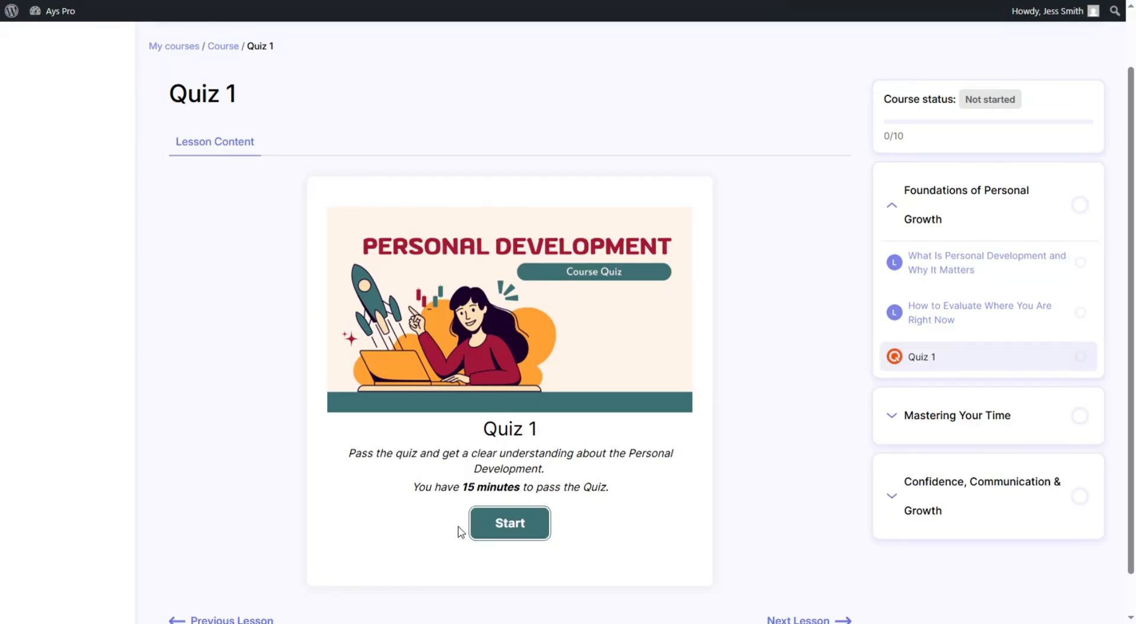
- Start Quiz 1 and submit the student's name and e-mail address
left_click(483, 533)
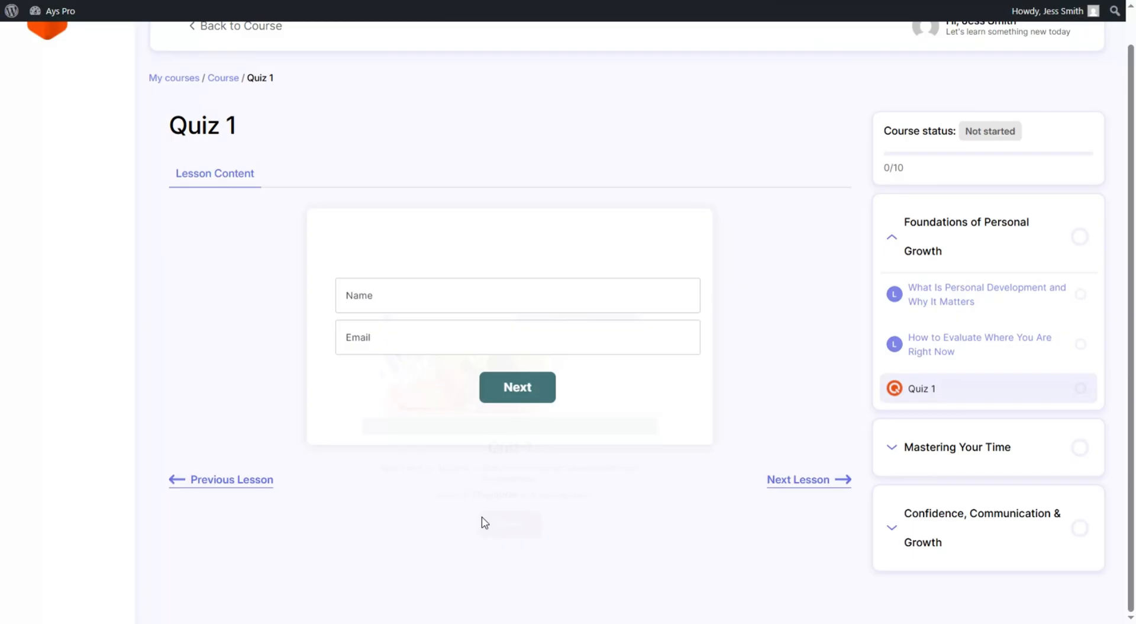
left_click(381, 295)
type("Jessica")
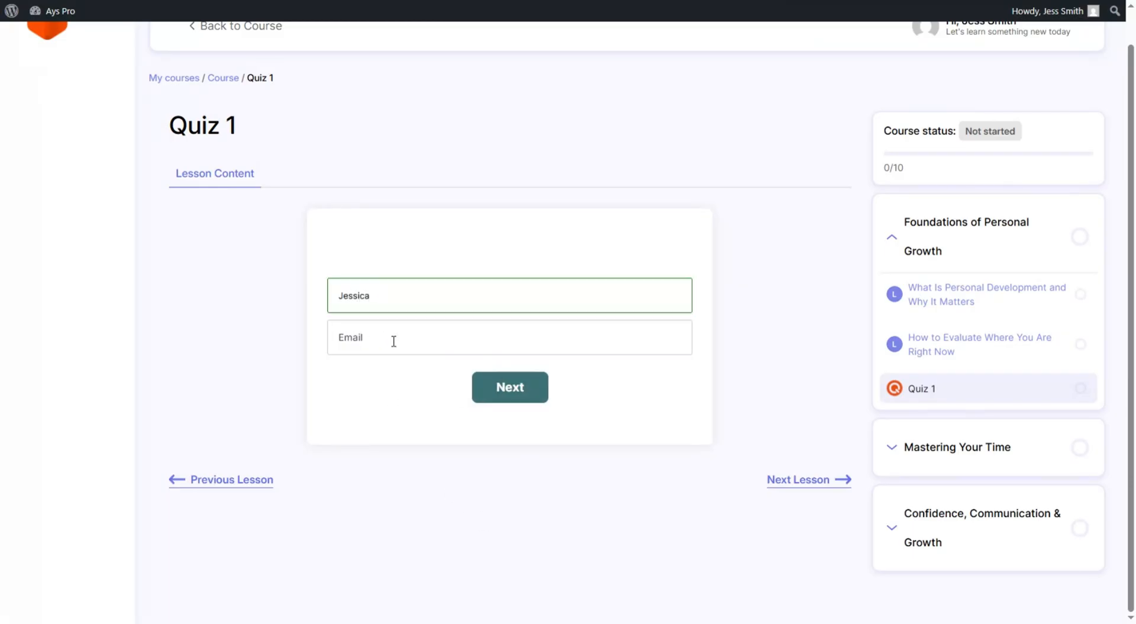
left_click(394, 341)
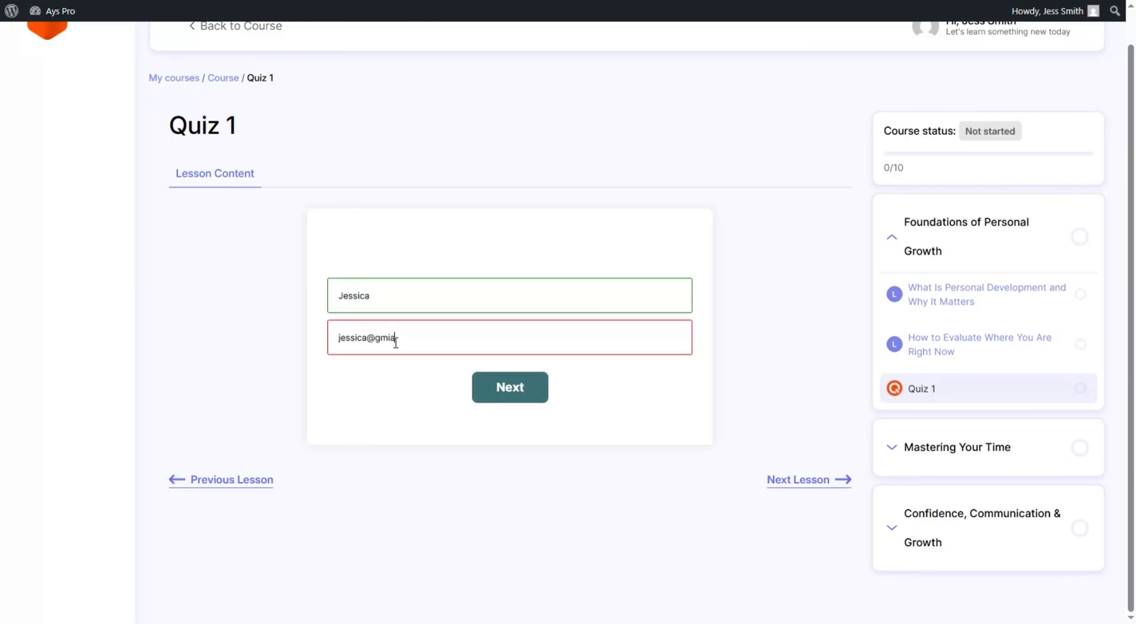
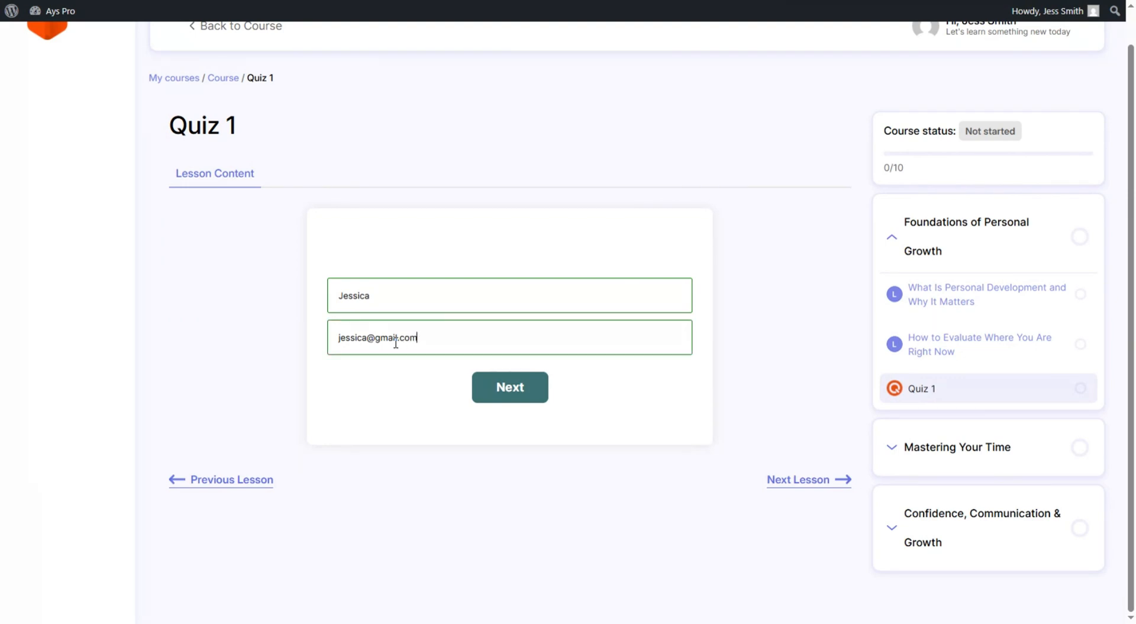
left_click(489, 385)
- Answer all five Quiz 1 questions, starting with 'To follow trends and impress others', and see the result
left_click(441, 307)
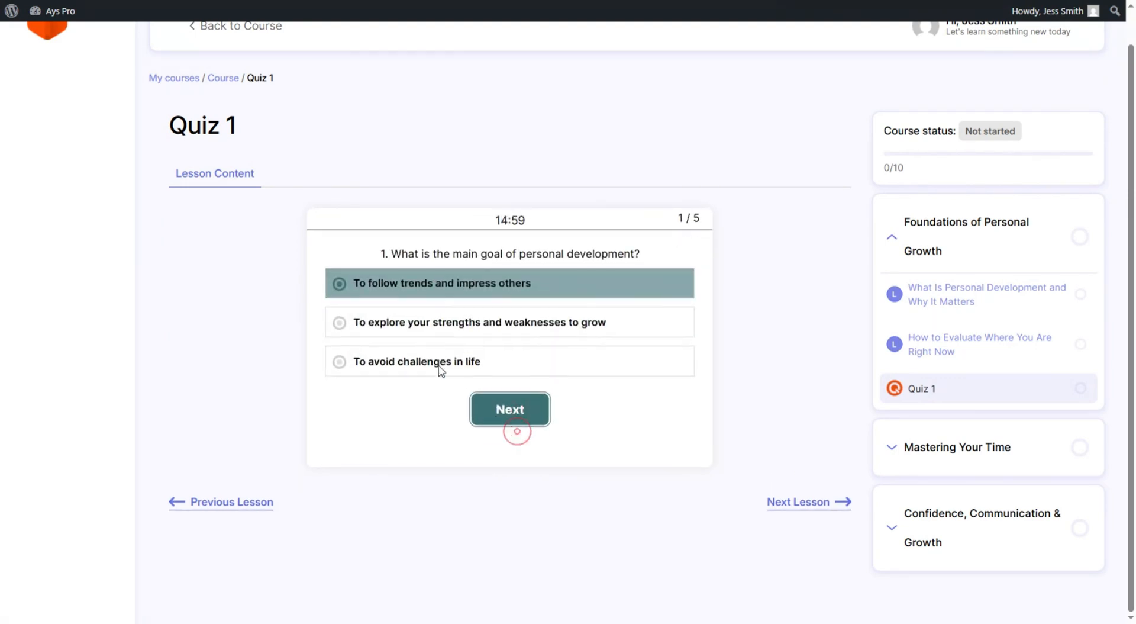
left_click(513, 417)
left_click(464, 349)
left_click(549, 430)
left_click(489, 388)
left_click(553, 430)
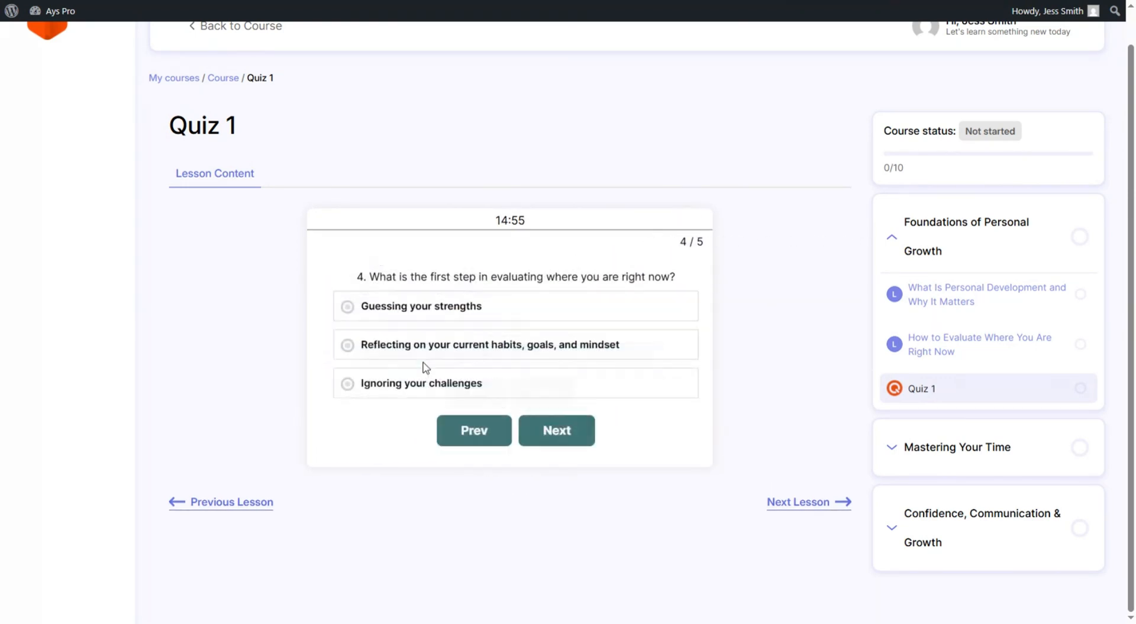
left_click(450, 345)
left_click(551, 431)
left_click(450, 396)
left_click(531, 431)
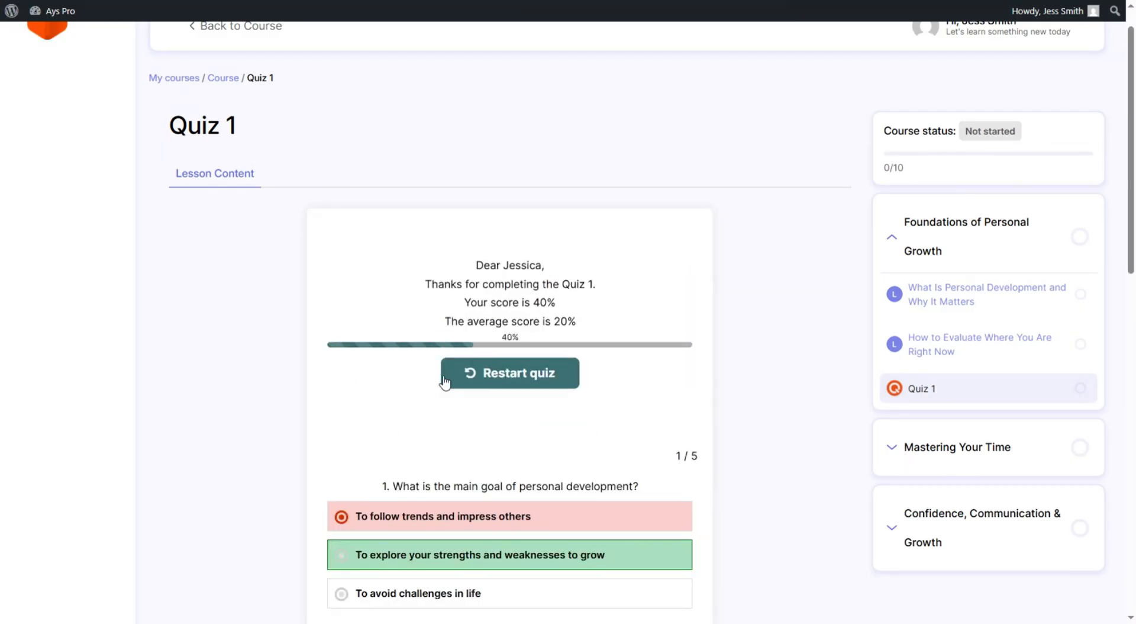
- Review the 40% score, then move through the Time Blocking and 21/90 Rule lessons to Quiz 2
scroll(572, 387, "down", 8)
scroll(578, 393, "up", 4)
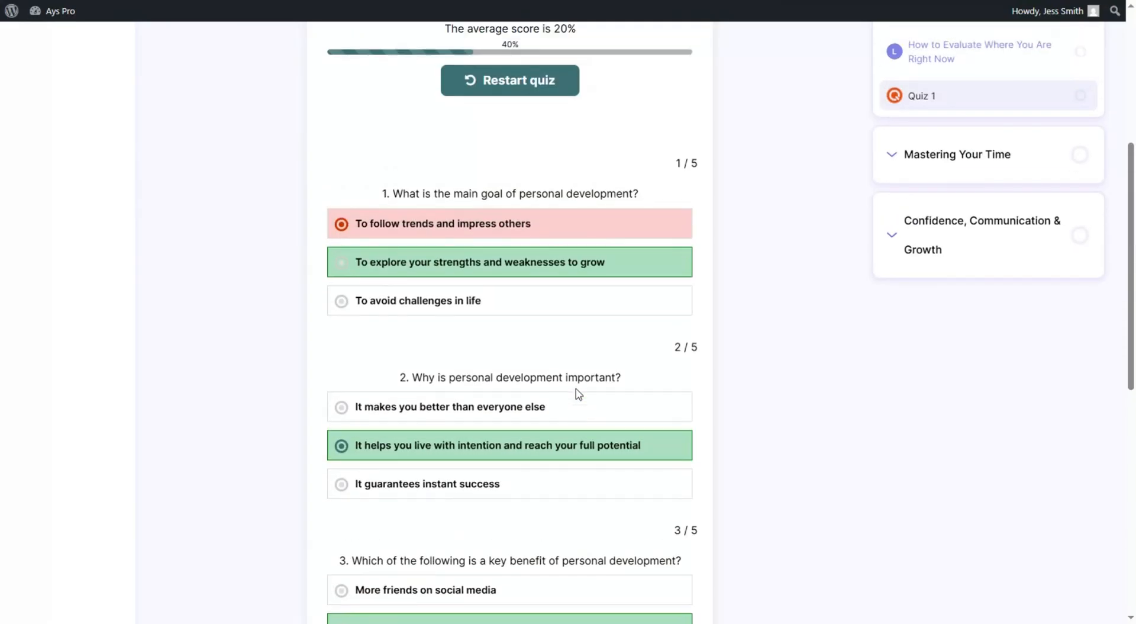
scroll(578, 393, "up", 4)
scroll(579, 396, "down", 7)
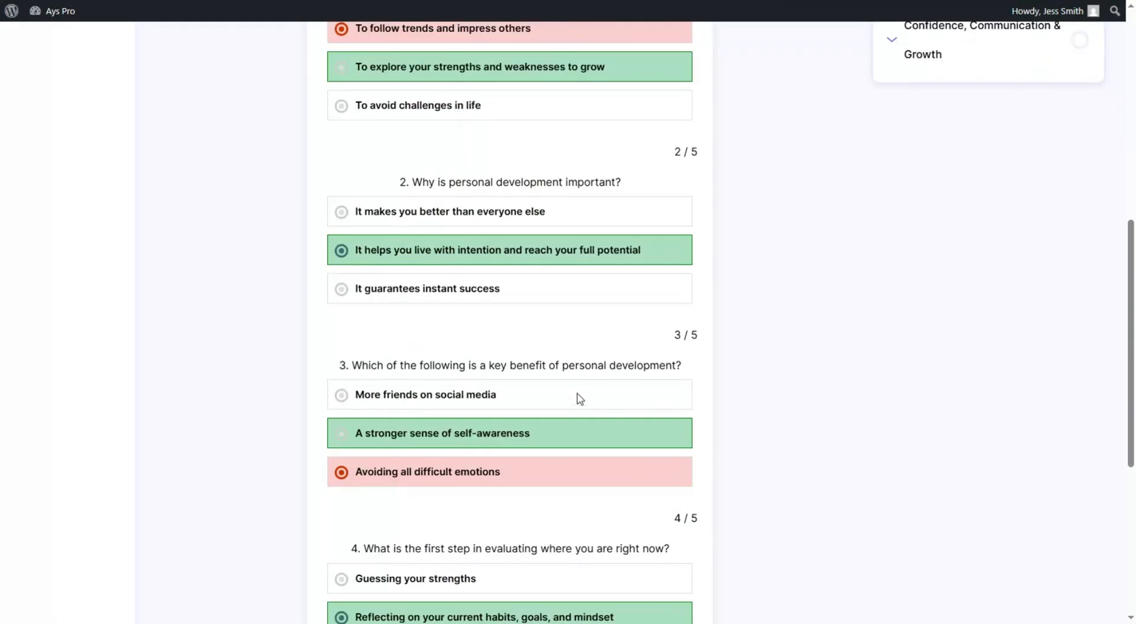
scroll(581, 404, "down", 6)
left_click(774, 573)
scroll(704, 283, "down", 15)
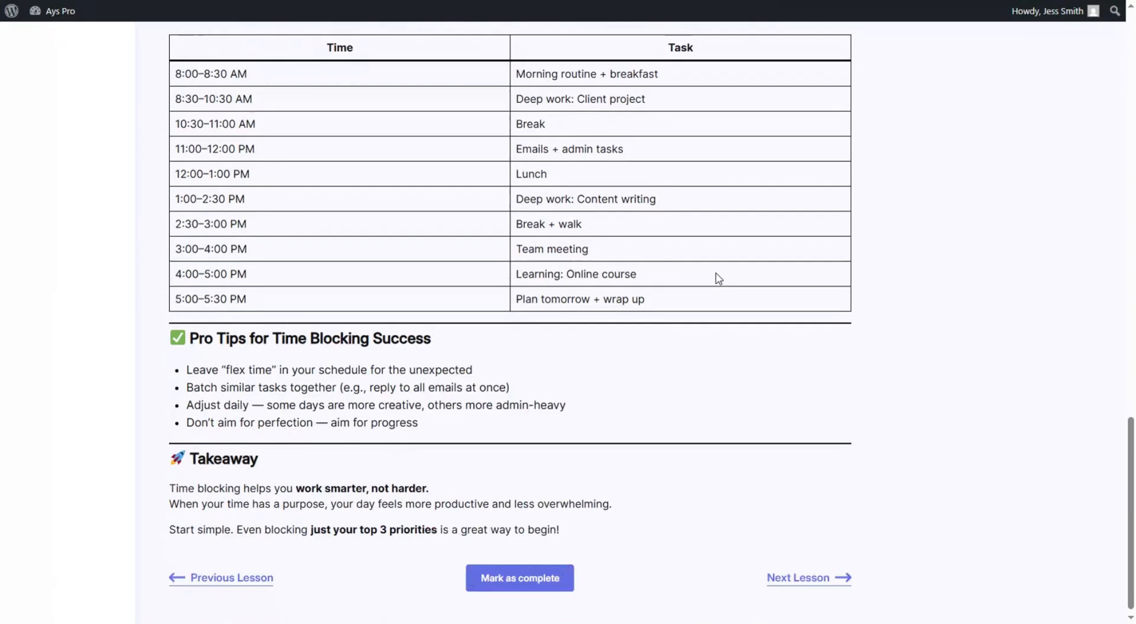
left_click(839, 572)
scroll(657, 201, "down", 15)
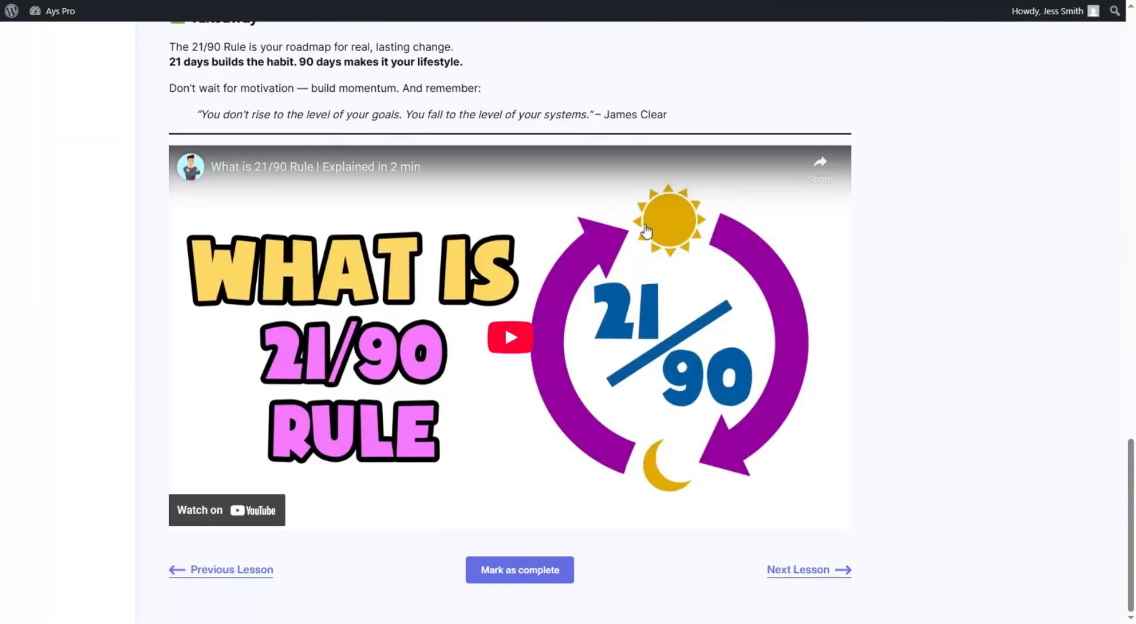
left_click(827, 573)
scroll(638, 250, "down", 1)
- Start Quiz 2 and submit the learner's name and e-mail address
left_click(511, 524)
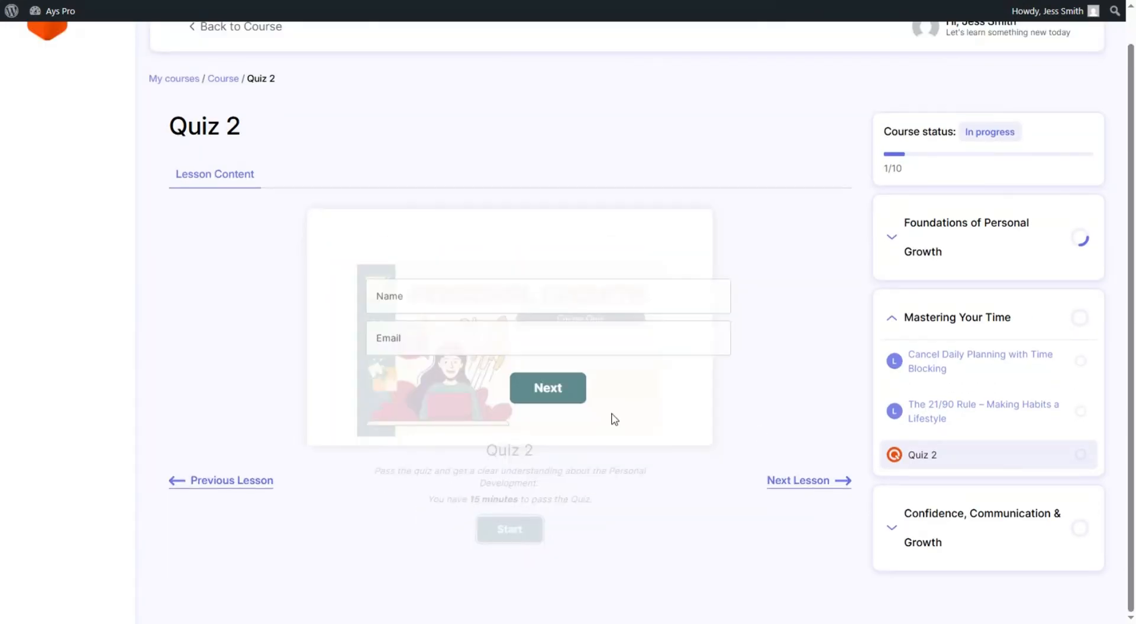
left_click(450, 286)
type("Jessica")
left_click(453, 333)
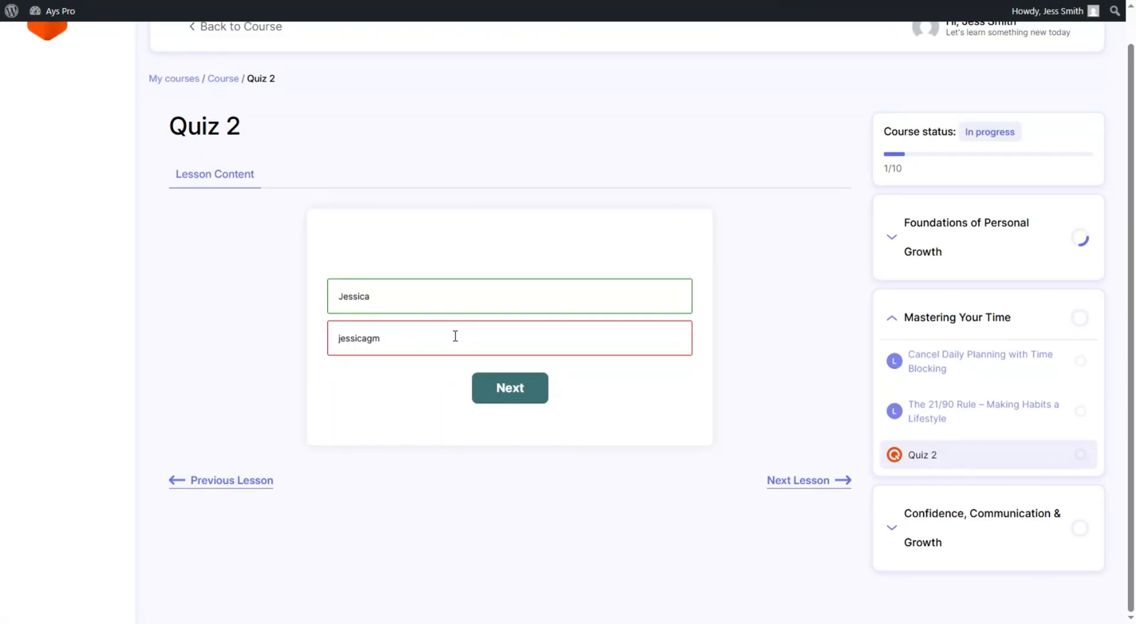
left_click(521, 399)
- Answer all five Quiz 2 questions and submit to see the score
left_click(492, 345)
left_click(528, 439)
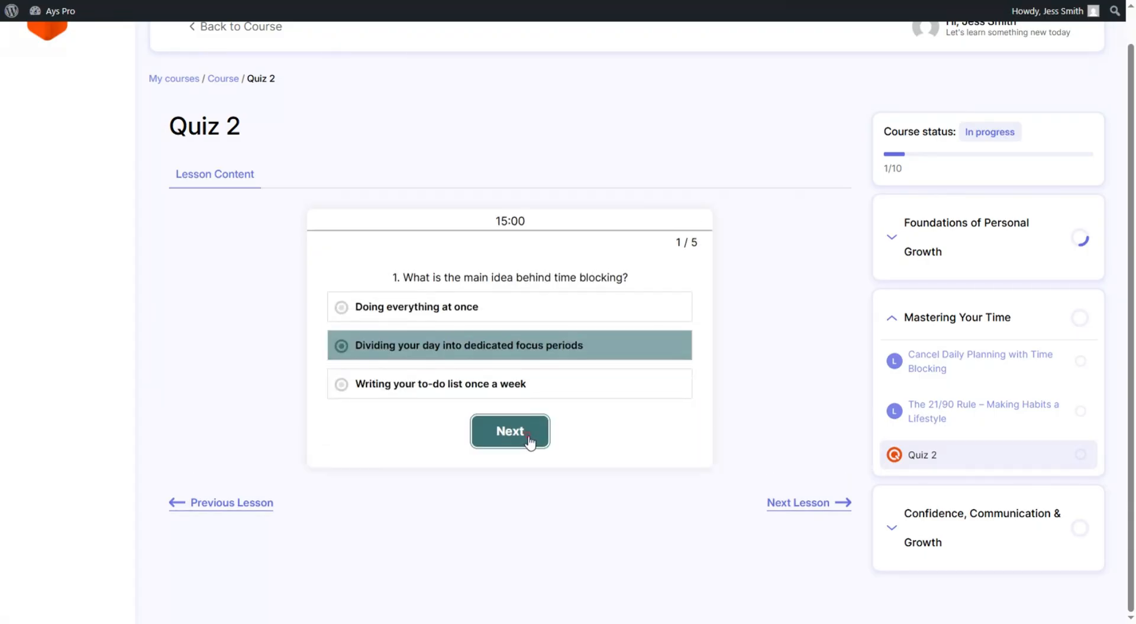
left_click(503, 361)
left_click(537, 416)
left_click(462, 359)
left_click(555, 432)
left_click(514, 382)
left_click(540, 428)
left_click(507, 341)
left_click(539, 427)
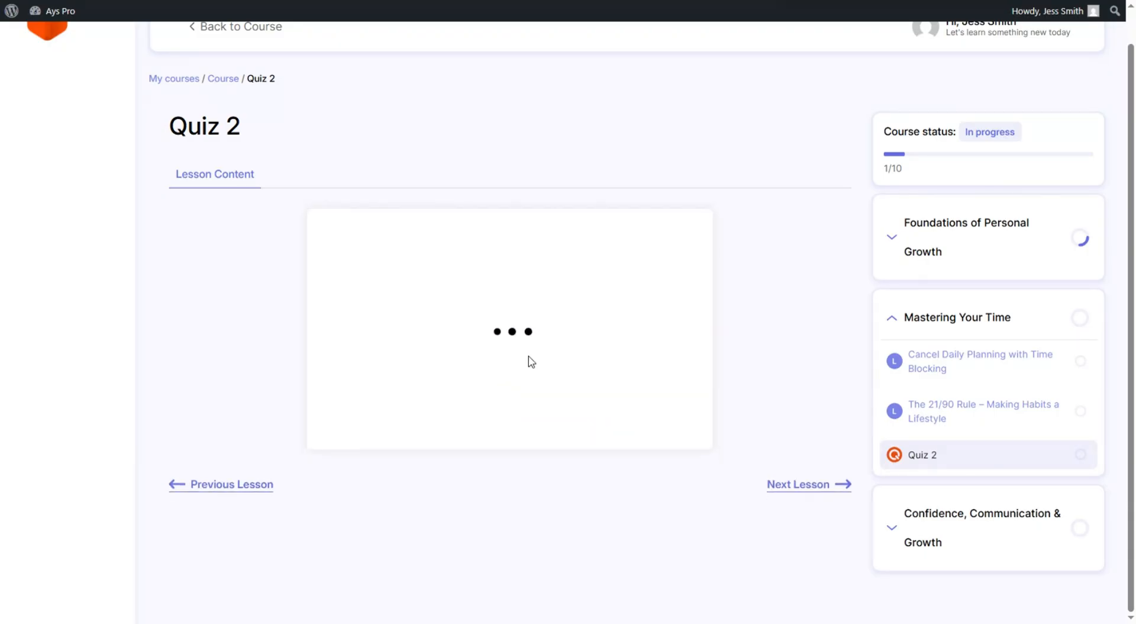
- Go through the Effective Communication in Work & Life and Lifelong Learning lessons to Quiz 3
scroll(533, 360, "down", 15)
left_click(837, 578)
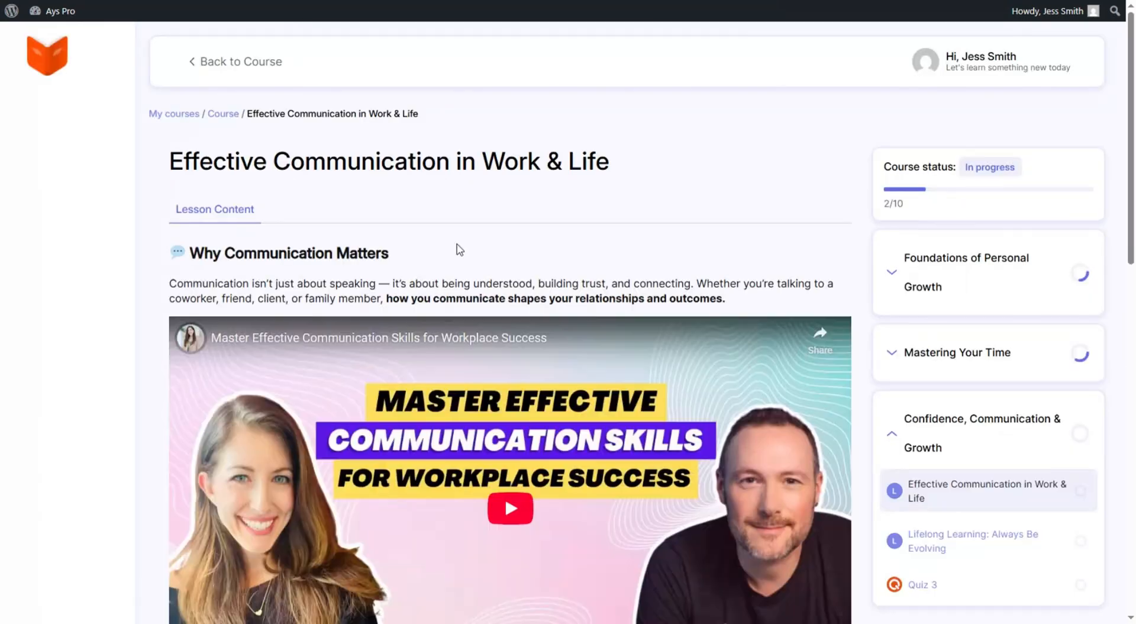
scroll(456, 249, "down", 7)
scroll(652, 335, "down", 8)
left_click(837, 569)
scroll(481, 271, "down", 15)
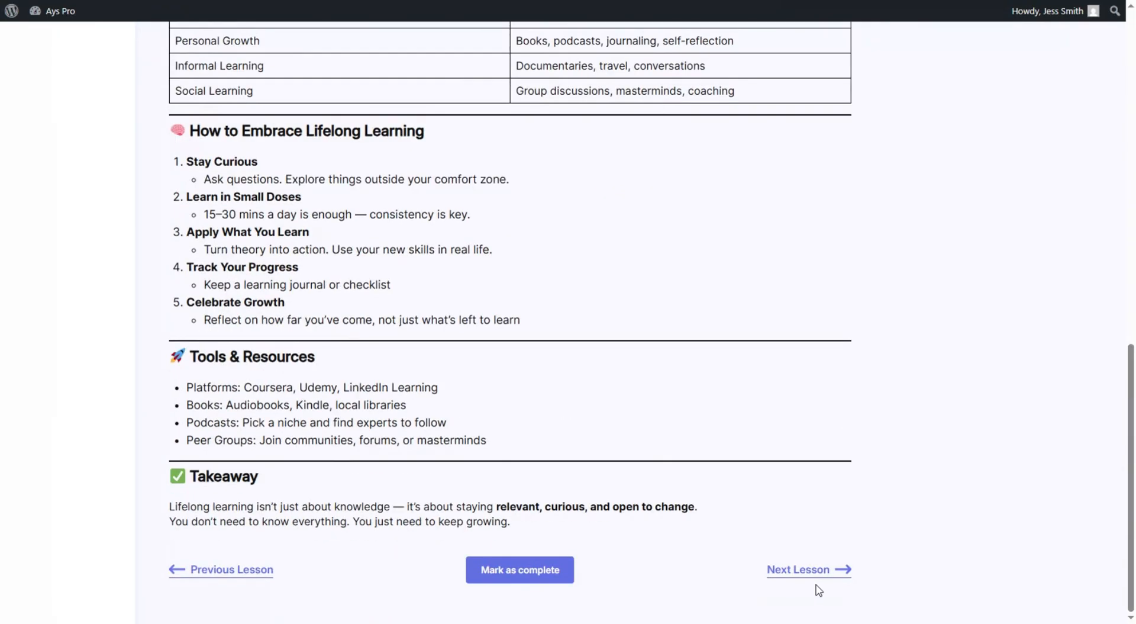
left_click(817, 580)
scroll(535, 341, "down", 2)
- Start Quiz 3 and submit the learner's name and e-mail address
left_click(525, 491)
left_click(470, 288)
type("Jessica")
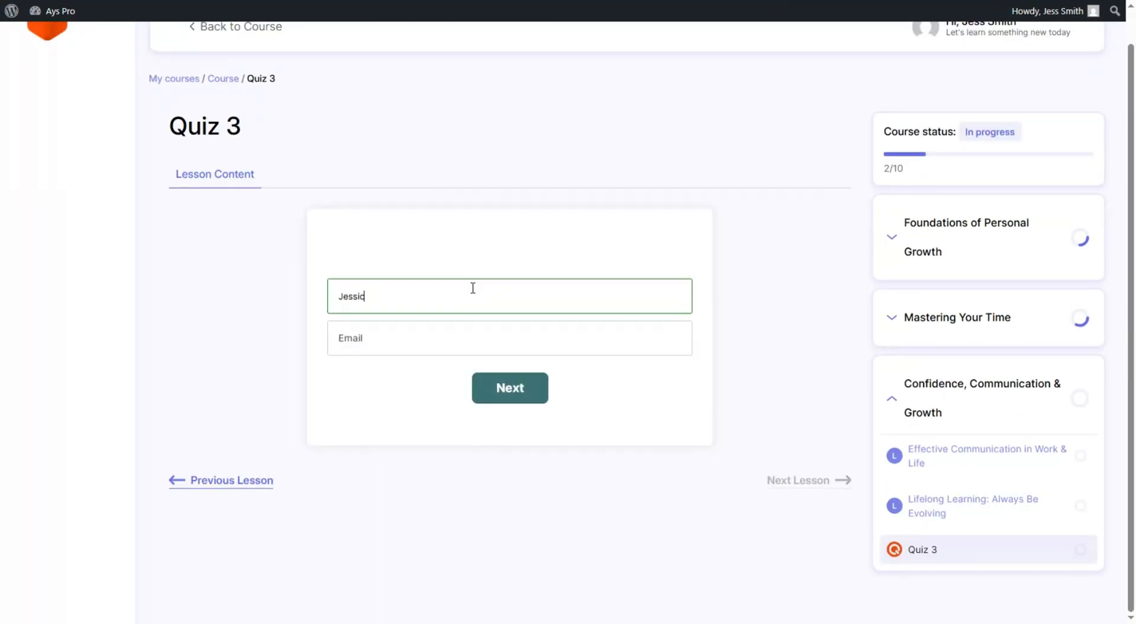
left_click(488, 334)
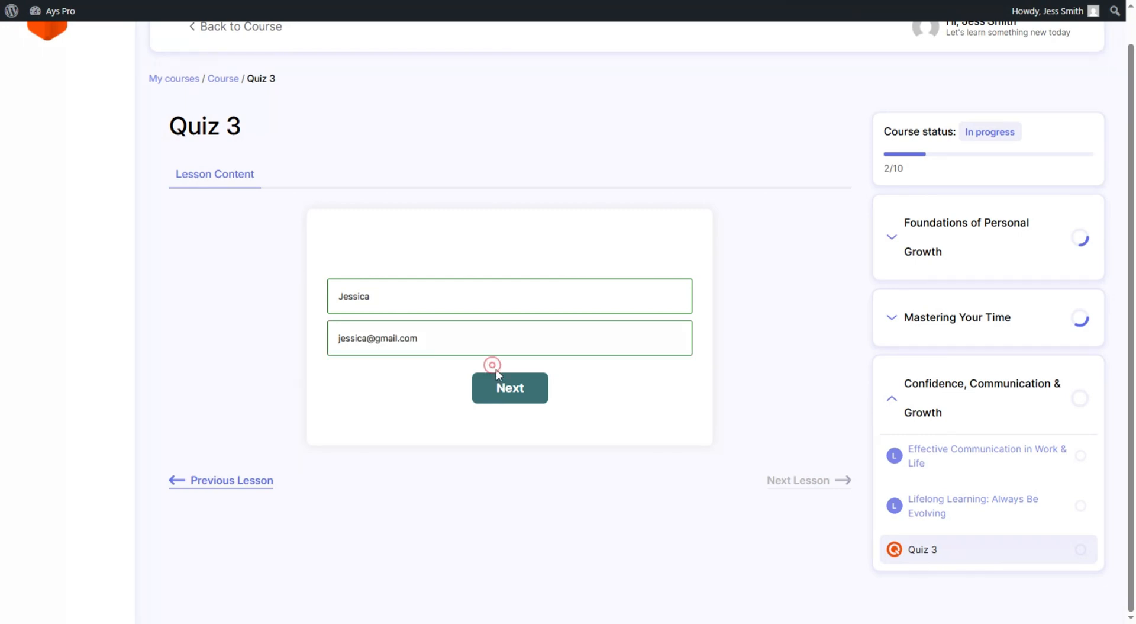
left_click(502, 385)
- Answer all five Quiz 3 questions and submit to see the score
left_click(461, 343)
left_click(511, 430)
left_click(436, 345)
left_click(536, 430)
left_click(461, 381)
left_click(532, 430)
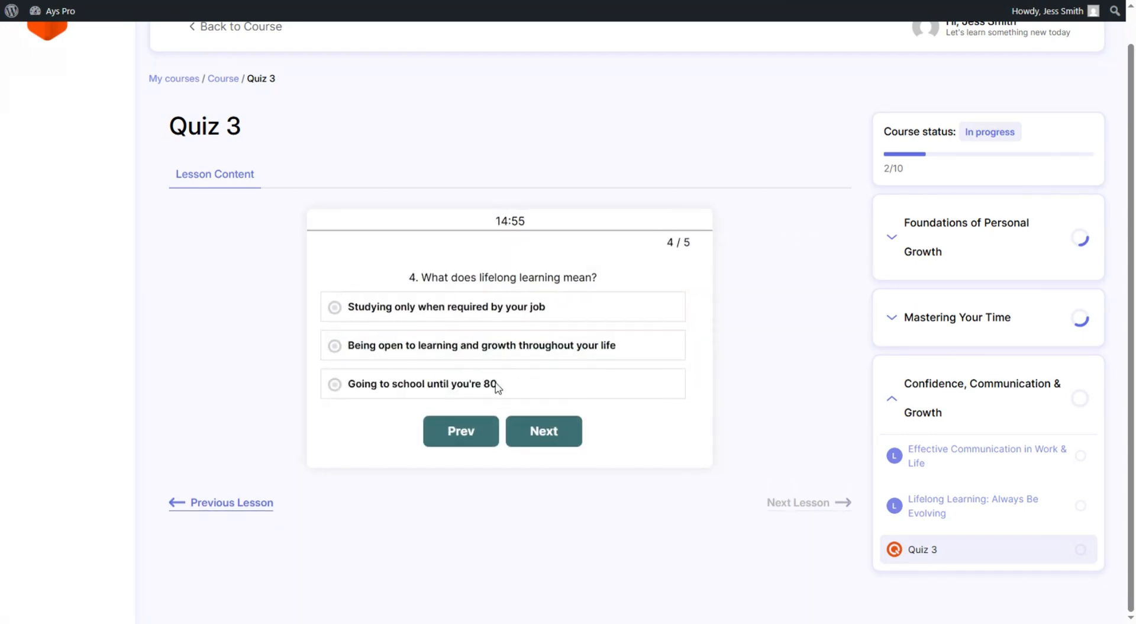
left_click(496, 349)
left_click(534, 431)
left_click(463, 386)
left_click(542, 431)
scroll(517, 417, "down", 5)
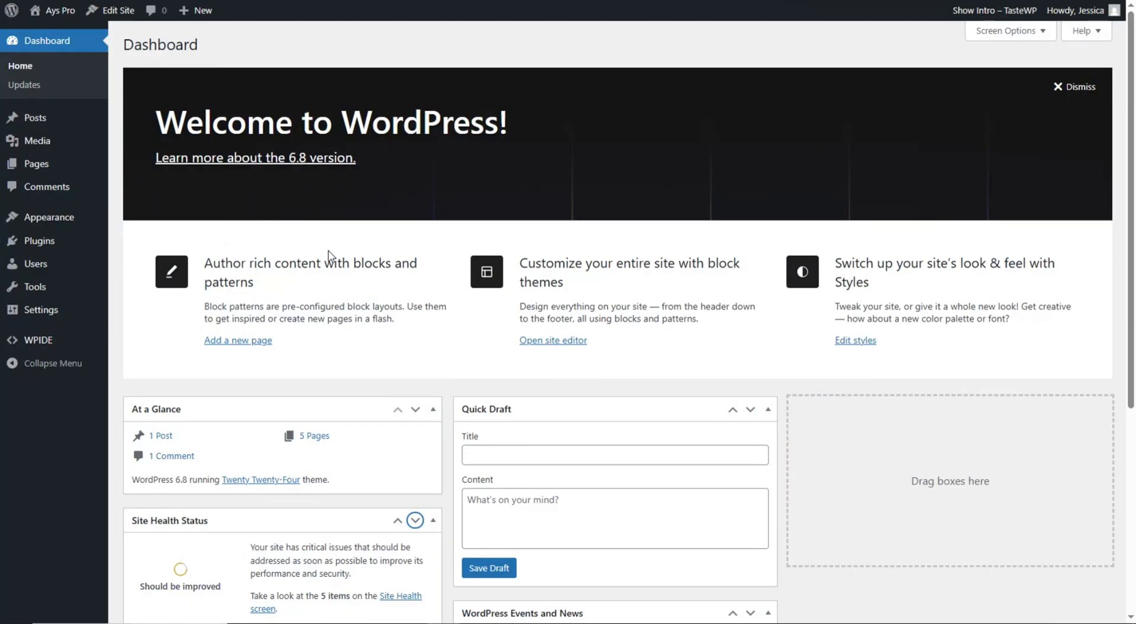
- Install and activate the Fox LMS plugin from Add Plugin, then open FoxLMS > Courses
mouse_move(47, 251)
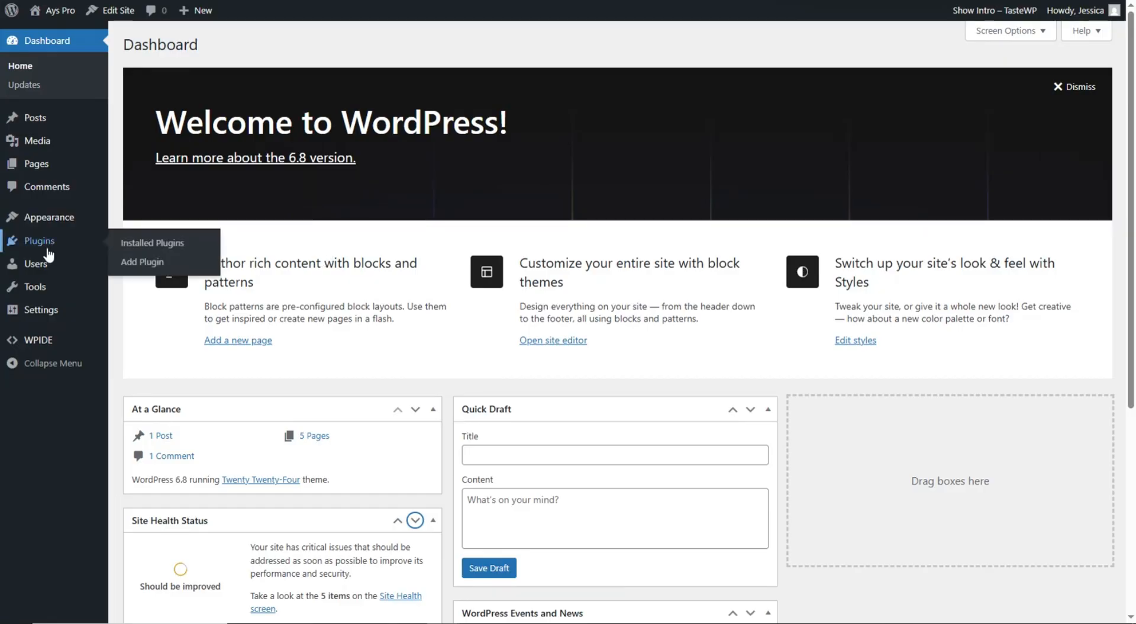
left_click(131, 268)
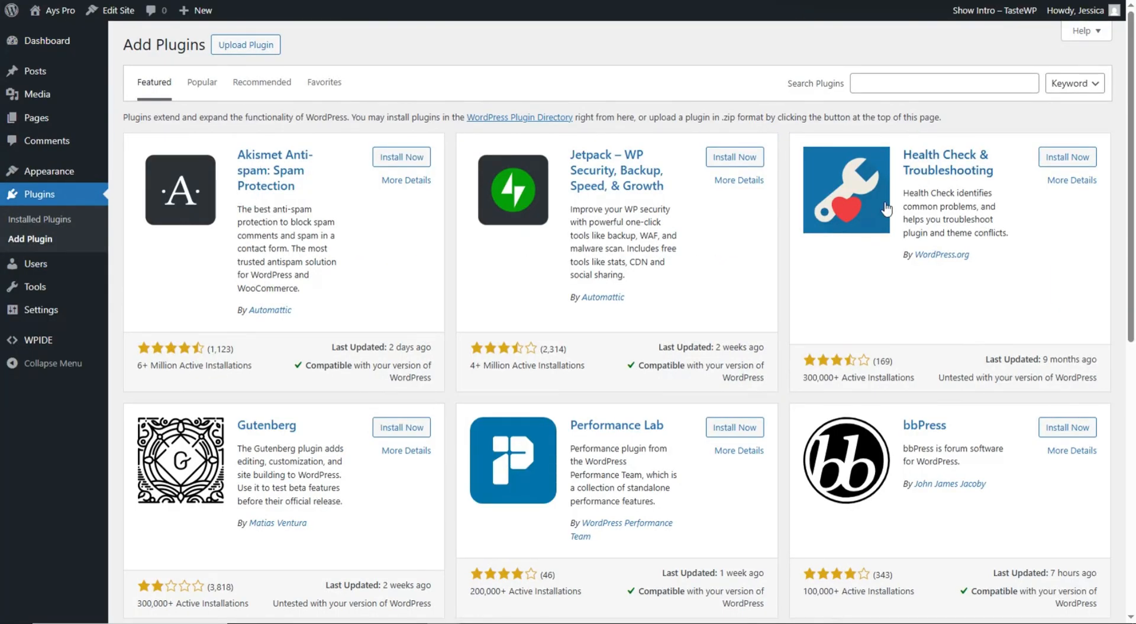
left_click(917, 84)
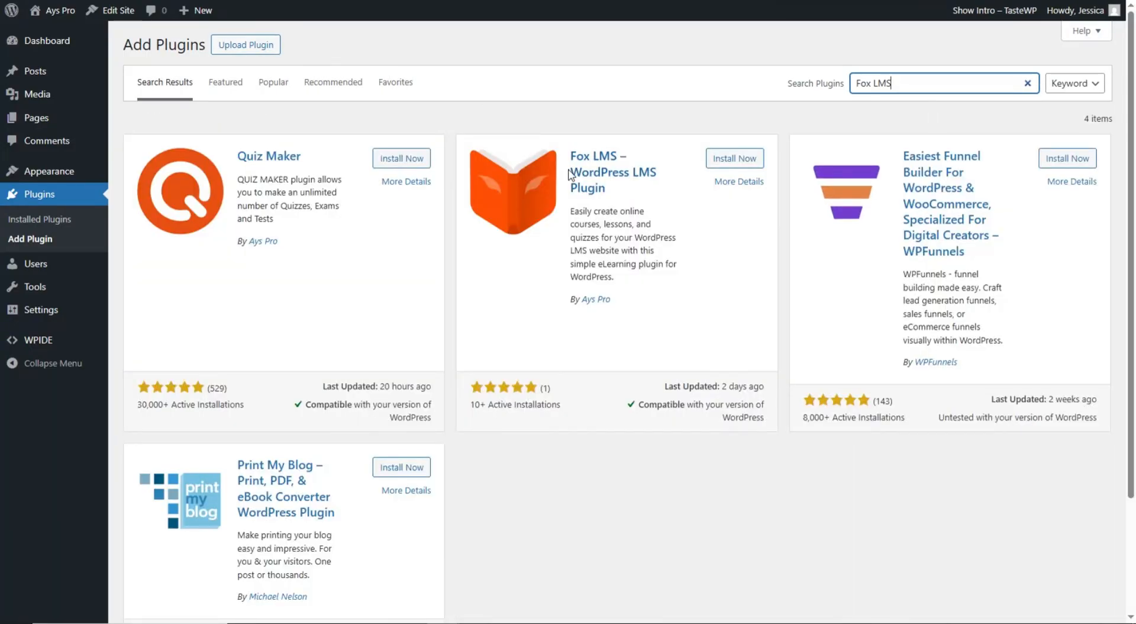
left_click(727, 161)
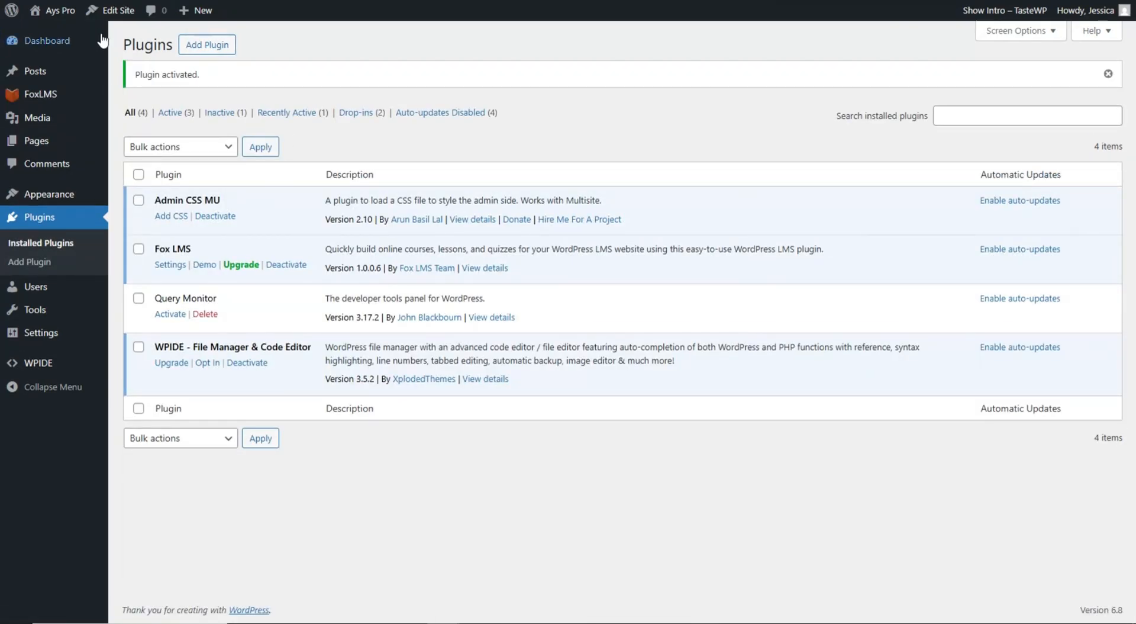
mouse_move(97, 105)
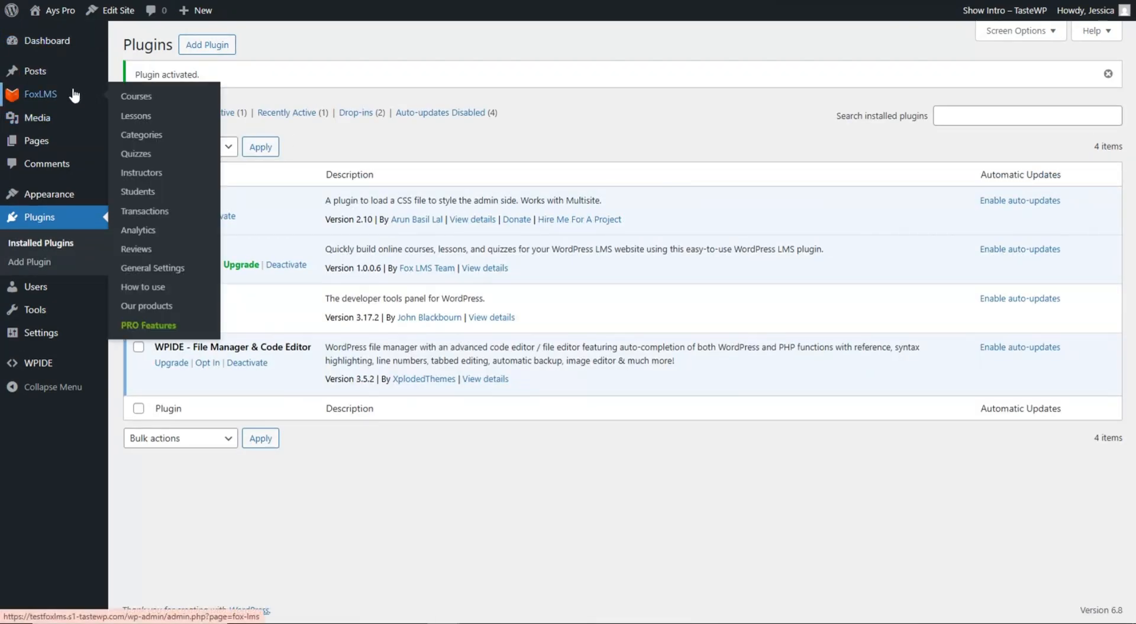
left_click(69, 96)
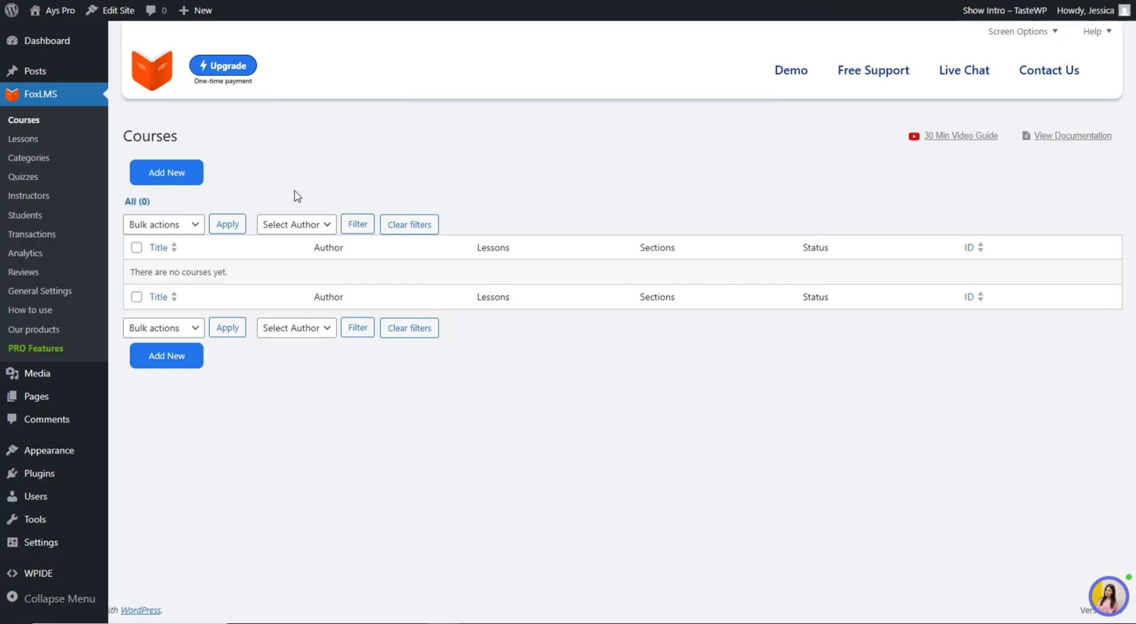
- Create a new course from the FoxLMS Courses page using Add New
left_click(191, 181)
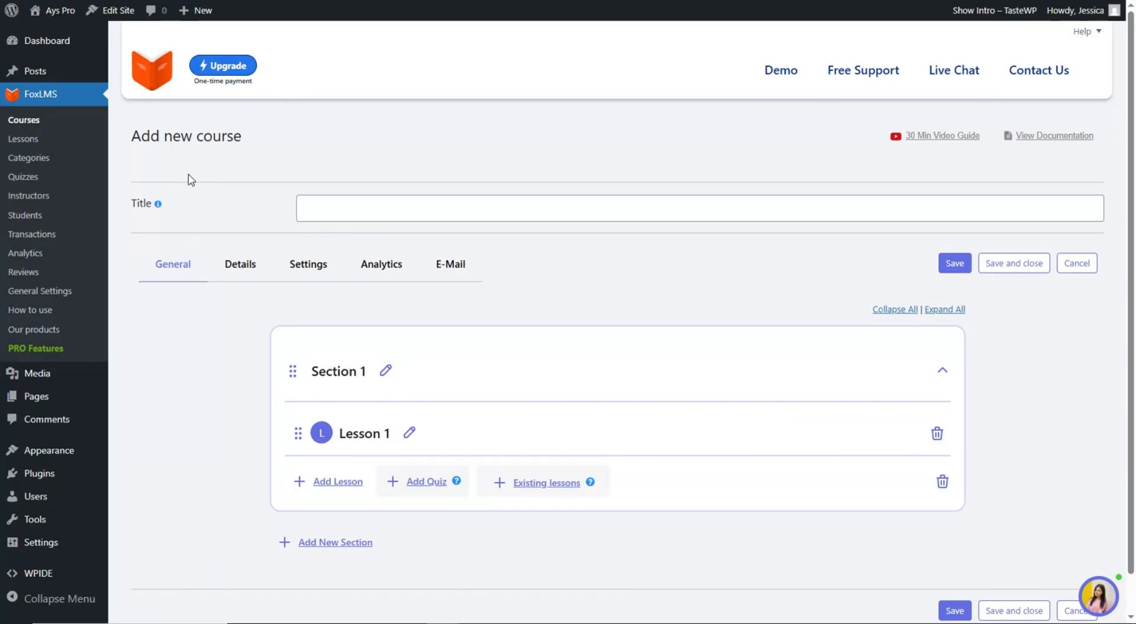
- Copy 'Personal Development Course' from the outline document and paste it as the course title
key("ctrl+Tab")
scroll(426, 245, "up", 2)
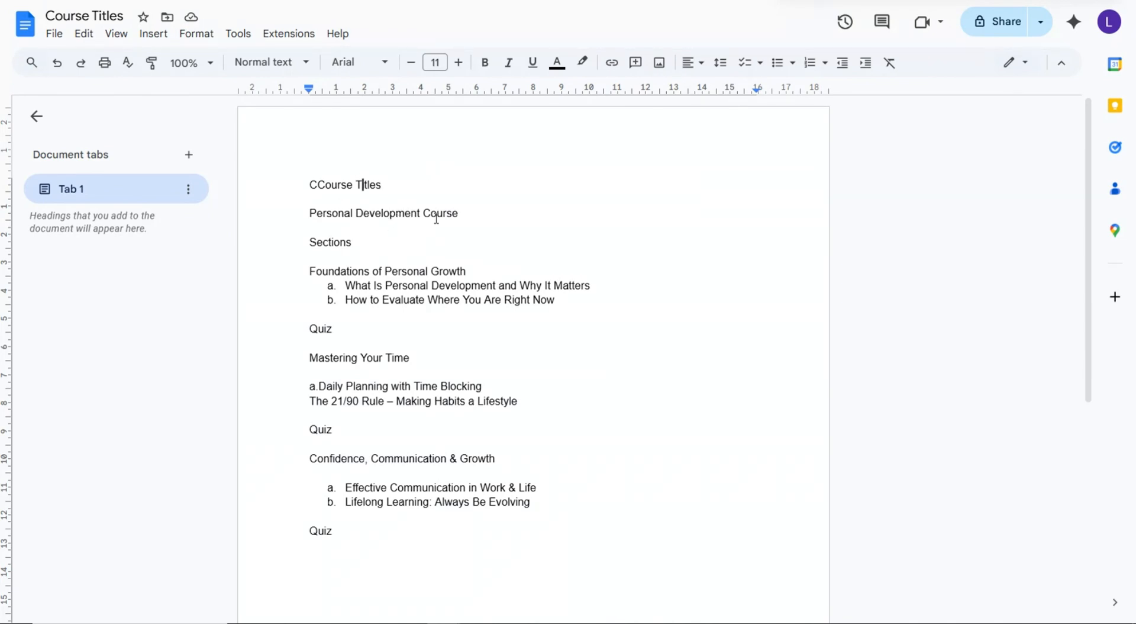
triple_click(437, 217)
key("ctrl+c")
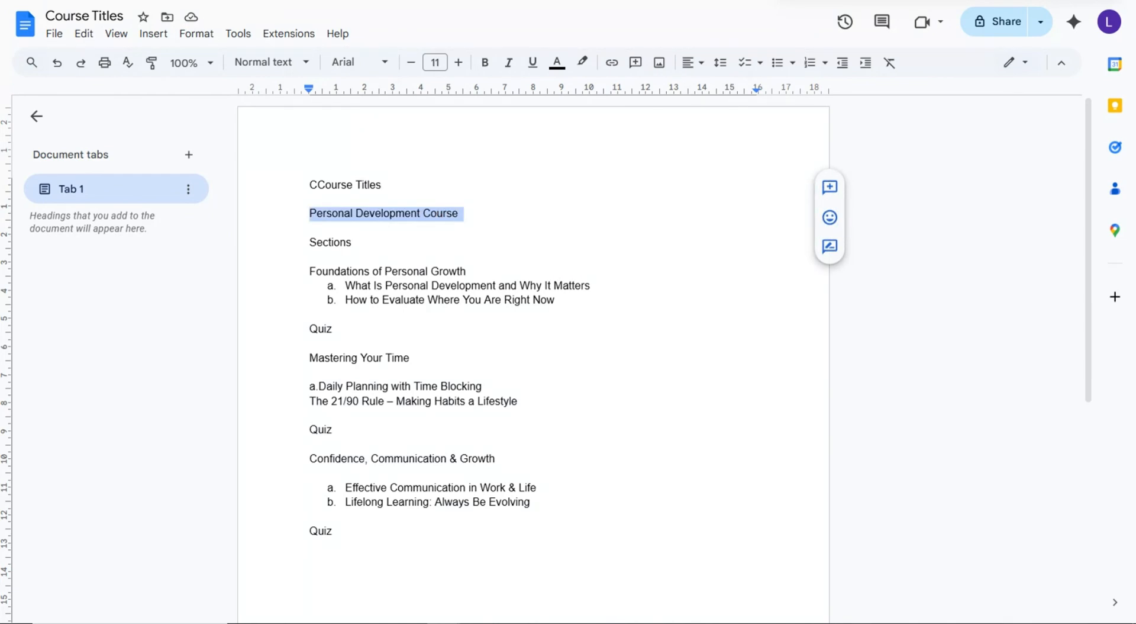
key("ctrl+shift+Tab")
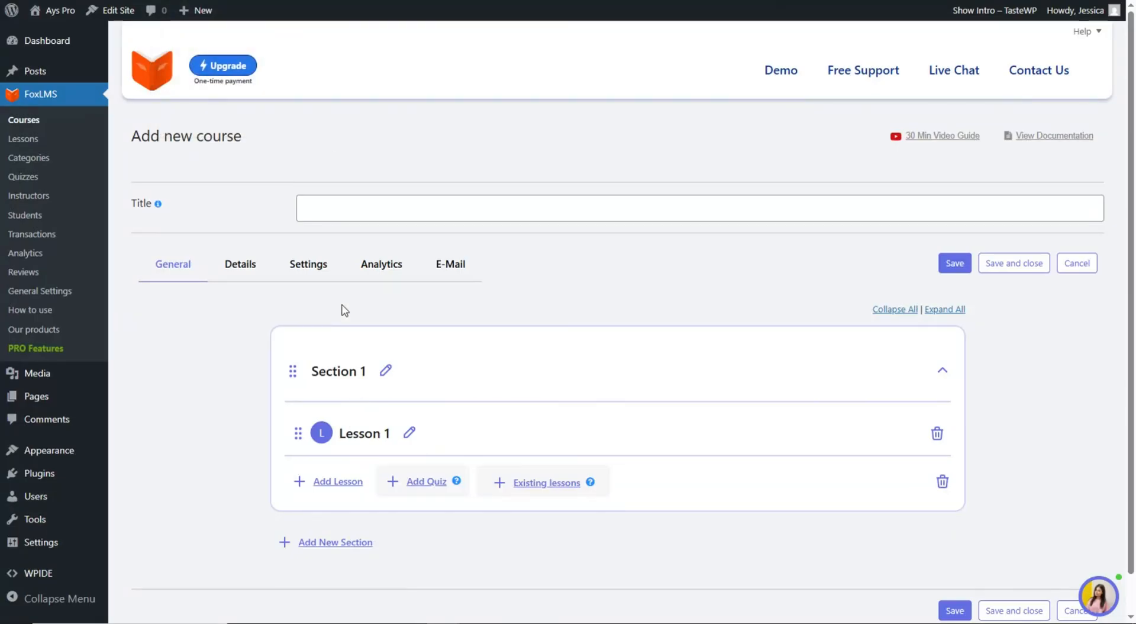
left_click(370, 208)
key("ctrl+v")
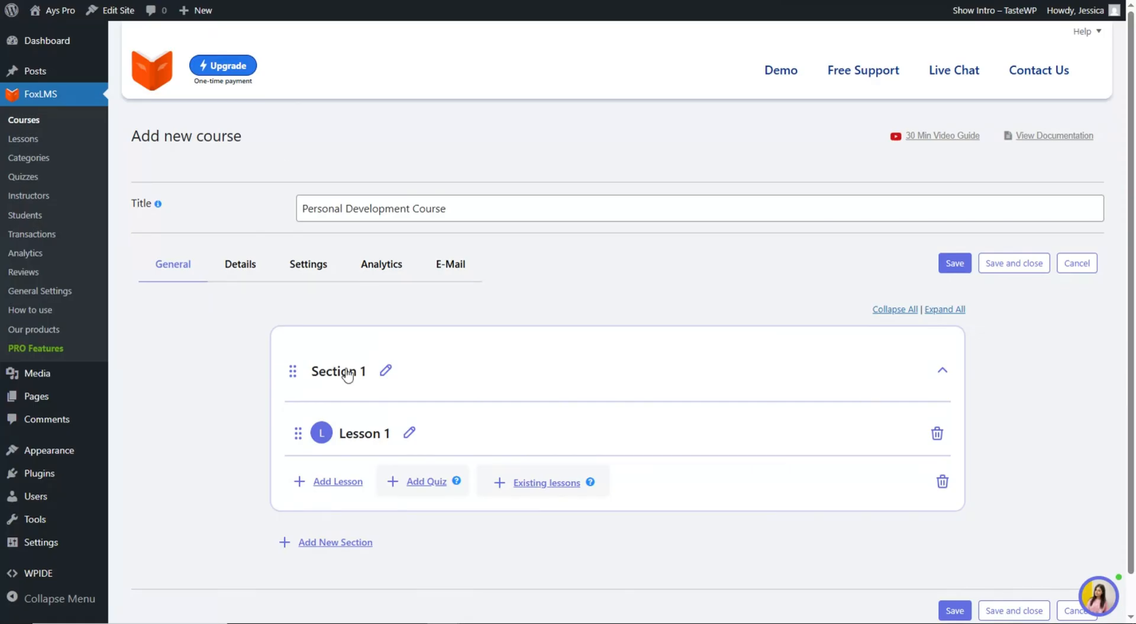
scroll(366, 392, "down", 1)
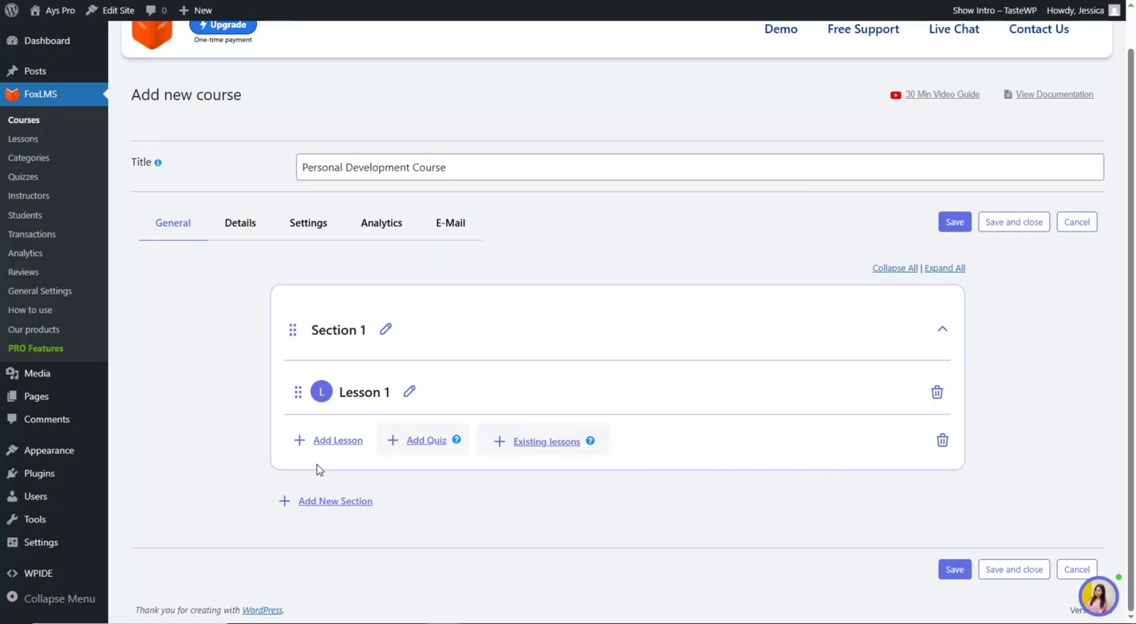
- Name the first section 'Foundations of Personal Growth' with lessons 'What Is Personal Development and Why It Matters' and 'How to Evaluate Where You Are Right Now'
key("ctrl+Tab")
triple_click(373, 271)
key("ctrl+c")
key("ctrl+shift+Tab")
left_click(386, 329)
triple_click(386, 328)
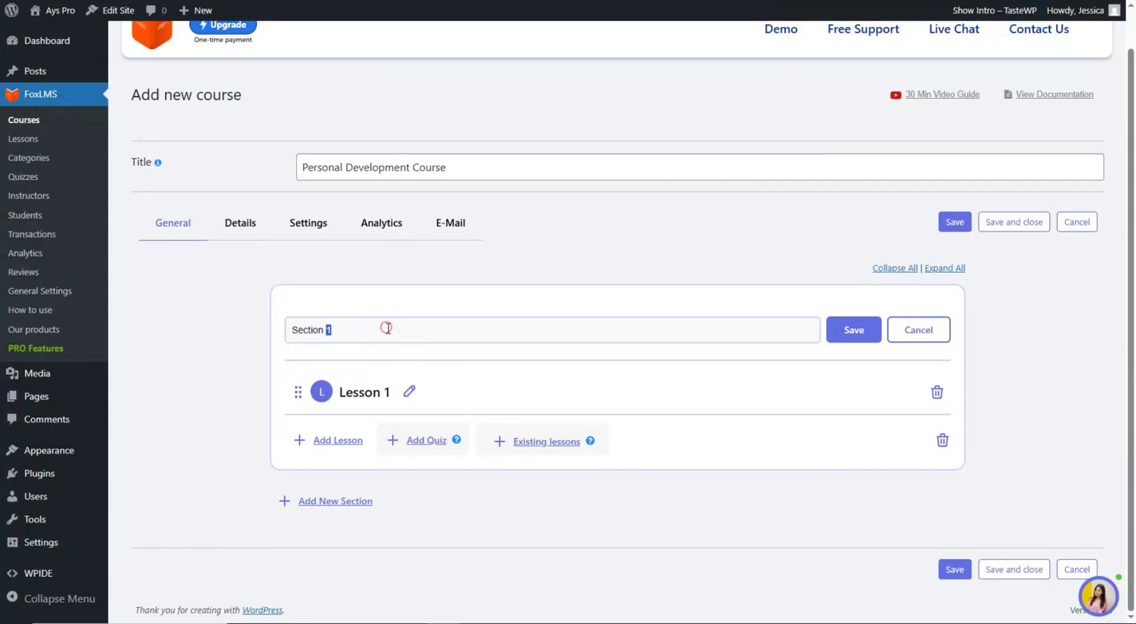
key("ctrl+v")
key("Return")
key("ctrl+Tab")
triple_click(581, 285)
key("ctrl+c")
key("ctrl+shift+Tab")
triple_click(375, 393)
key("ctrl+v")
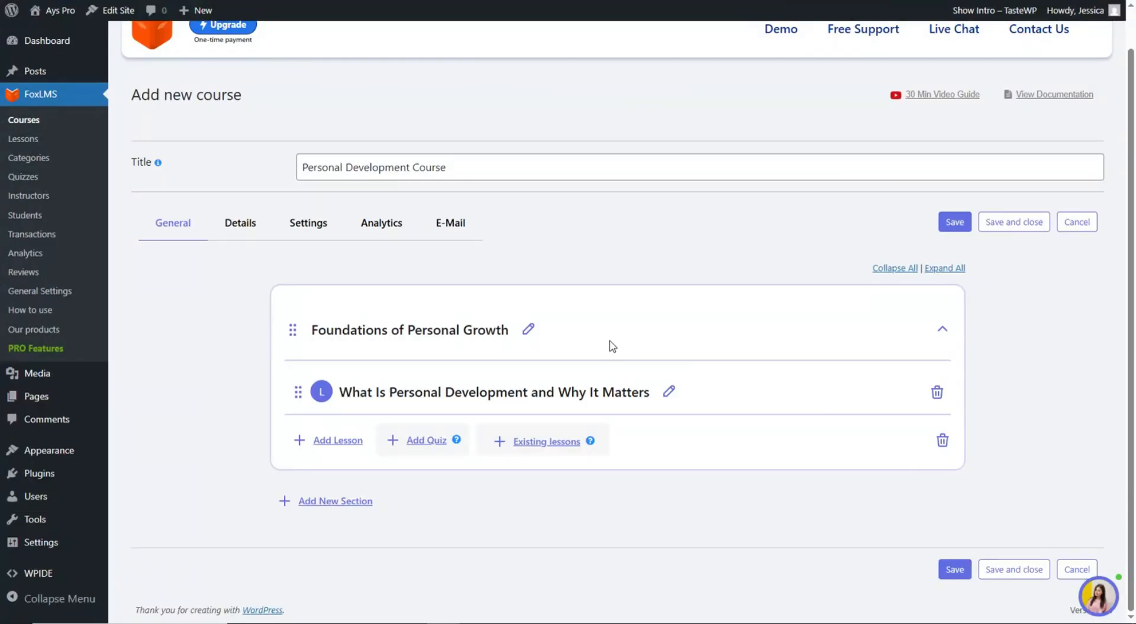
key("ctrl+Tab")
triple_click(557, 305)
key("ctrl+c")
key("ctrl+shift+Tab")
left_click(363, 444)
key("ctrl+v")
left_click(823, 403)
- Add a 'Mastering Your Time' section with lessons 'Daily Planning with Time Blocking' and 'The 21/90 Rule – Making Habits a Lifestyle'
left_click(335, 500)
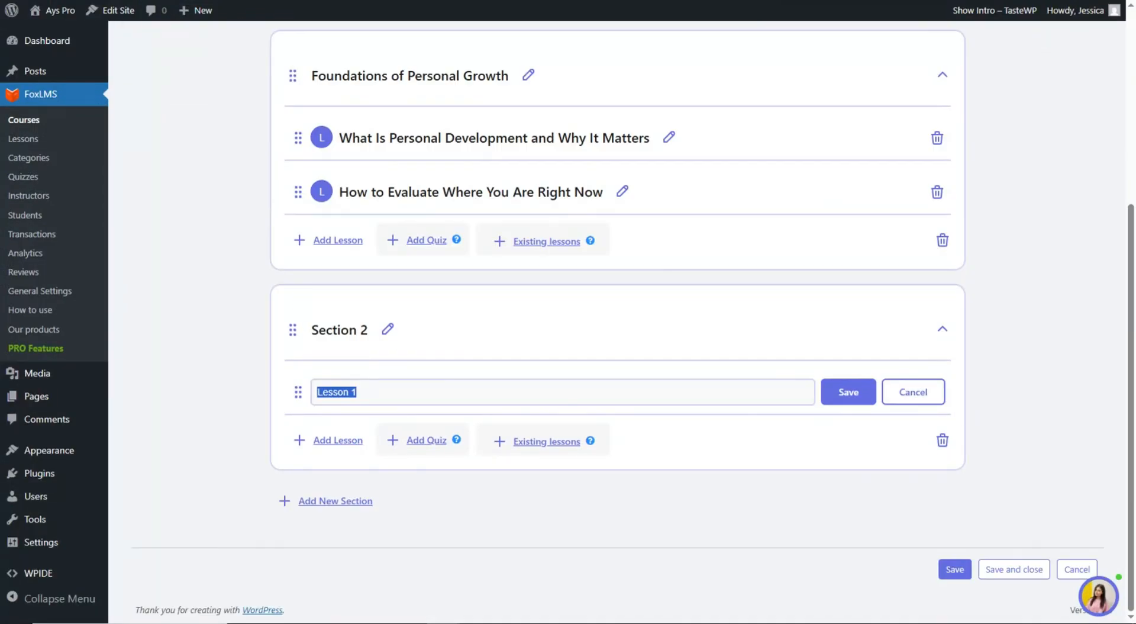
key("ctrl+Tab")
left_click_drag(414, 358, 491, 386)
key("ctrl+c")
key("ctrl+shift+Tab")
key("ctrl+v")
key("ctrl+Tab")
key("ctrl+c")
key("ctrl+shift+Tab")
key("ctrl+v")
key("Return")
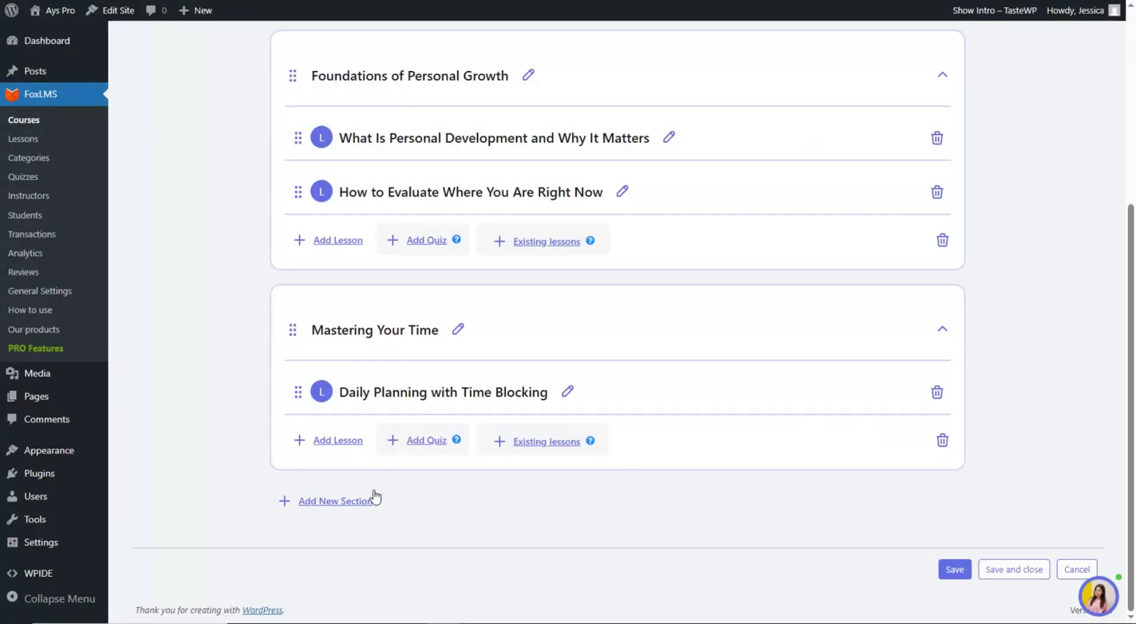
key("ctrl+Tab")
left_click_drag(310, 401, 518, 402)
key("ctrl+c")
key("ctrl+shift+Tab")
key("ctrl+v")
key("Return")
- Name the third section 'Confidence, Communication & Growth'
key("ctrl+Tab")
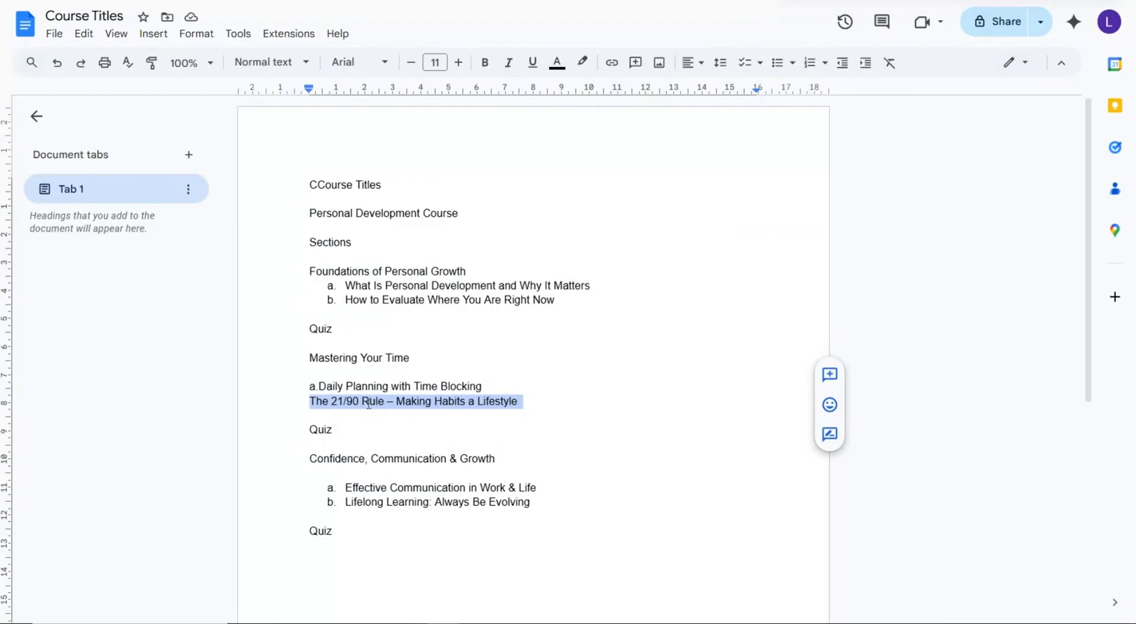
left_click_drag(450, 459, 372, 458)
triple_click(379, 457)
key("ctrl+c")
key("ctrl+shift+Tab")
key("ctrl+v")
key("Return")
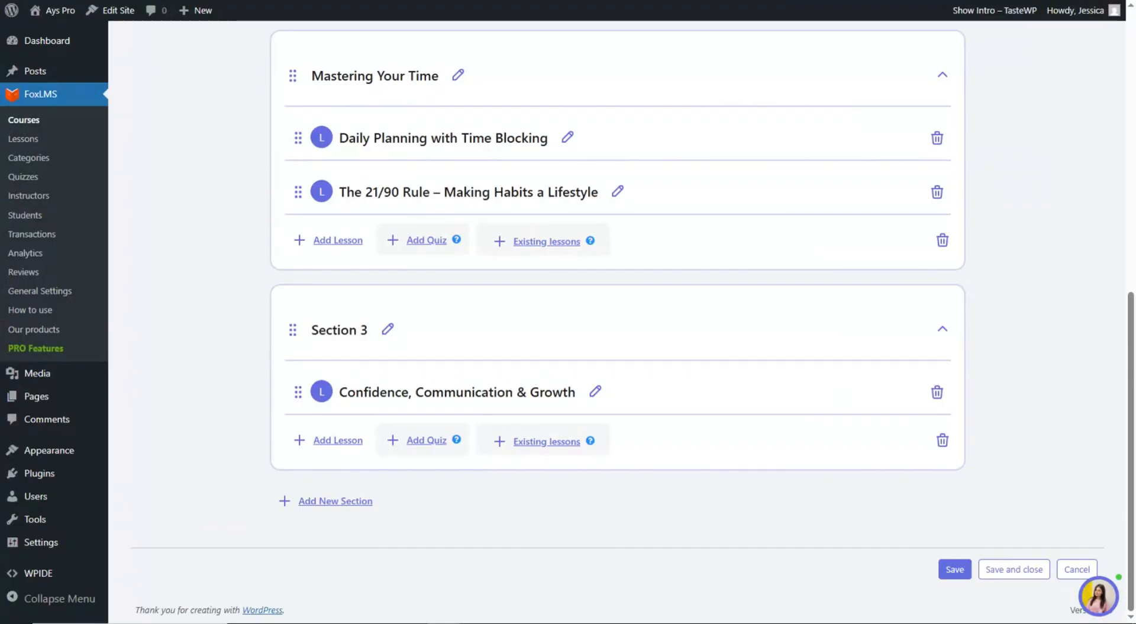
triple_click(492, 390)
left_click(387, 329)
key("ctrl+v")
left_click(862, 334)
- Title the third section's lessons 'Effective Communication in Work & Life' and 'Lifelong Learning: Always Be Evolving'
key("ctrl+Tab")
left_click_drag(342, 487, 540, 487)
key("ctrl+c")
key("ctrl+shift+Tab")
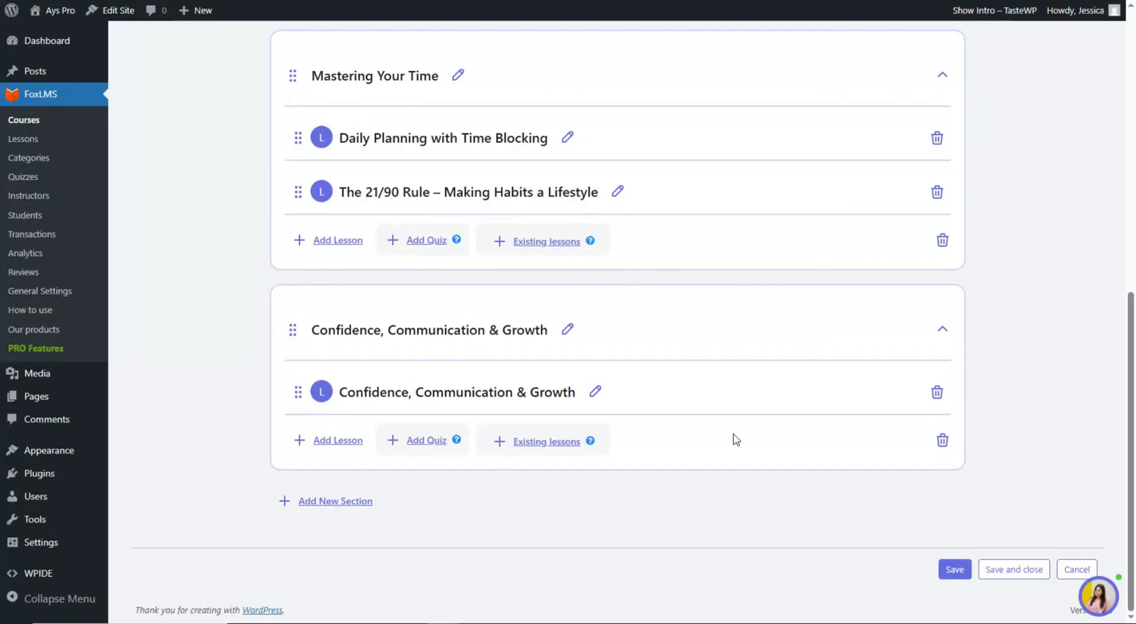
left_click(595, 391)
key("ctrl+v")
key("ctrl+Tab")
double_click(438, 502)
left_click_drag(347, 502, 545, 509)
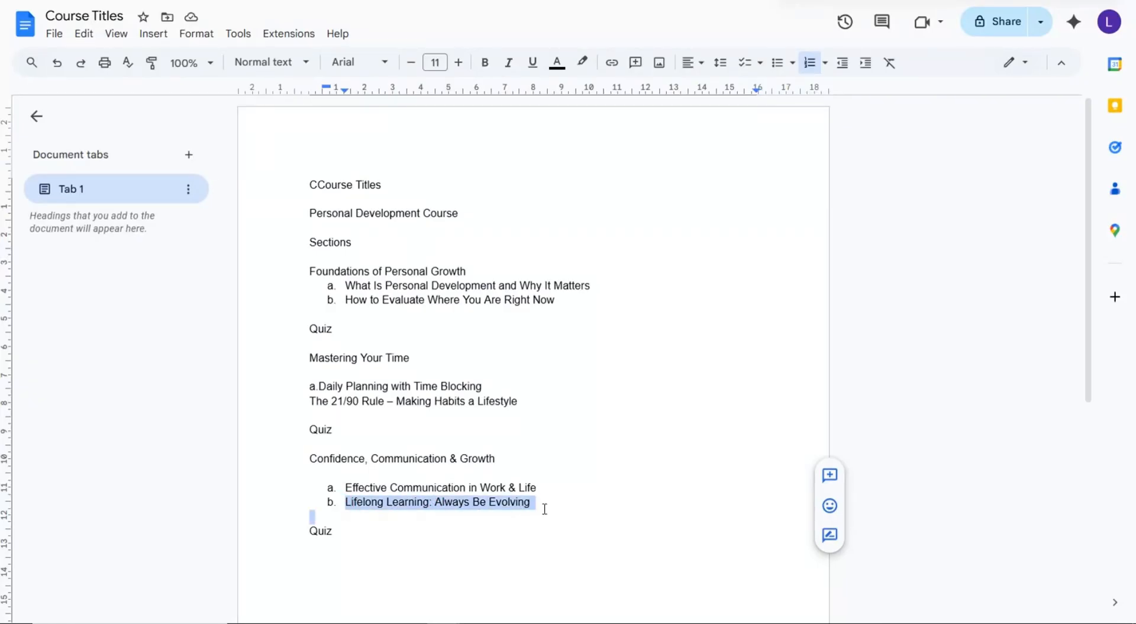
key("ctrl+c")
key("ctrl+shift+Tab")
triple_click(490, 388)
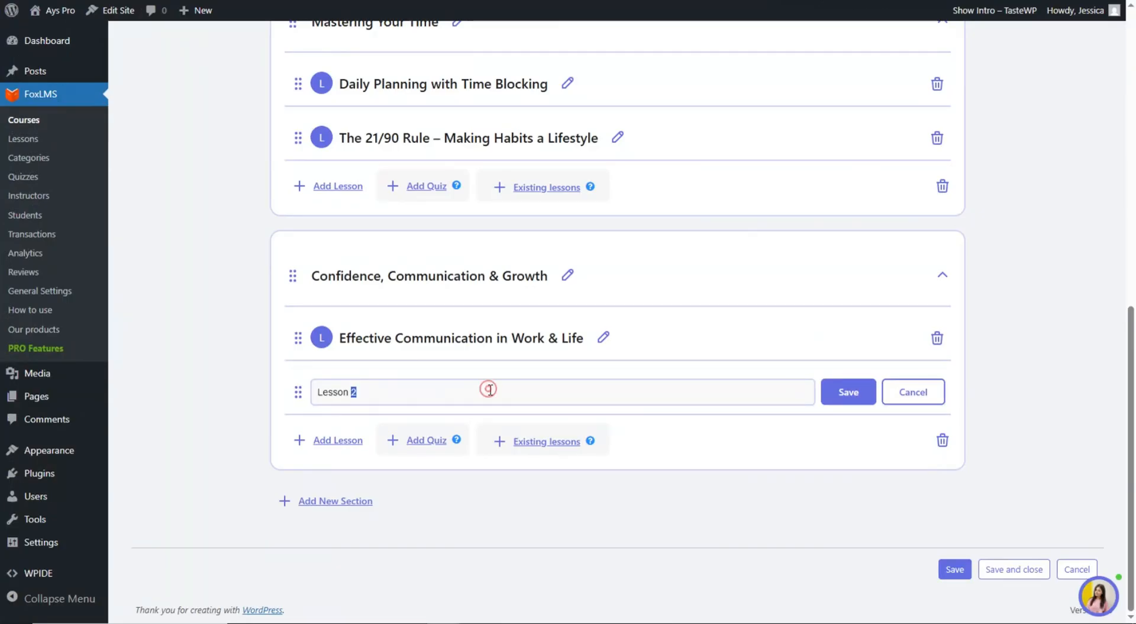
key("ctrl+v")
left_click(831, 394)
scroll(805, 495, "up", 9)
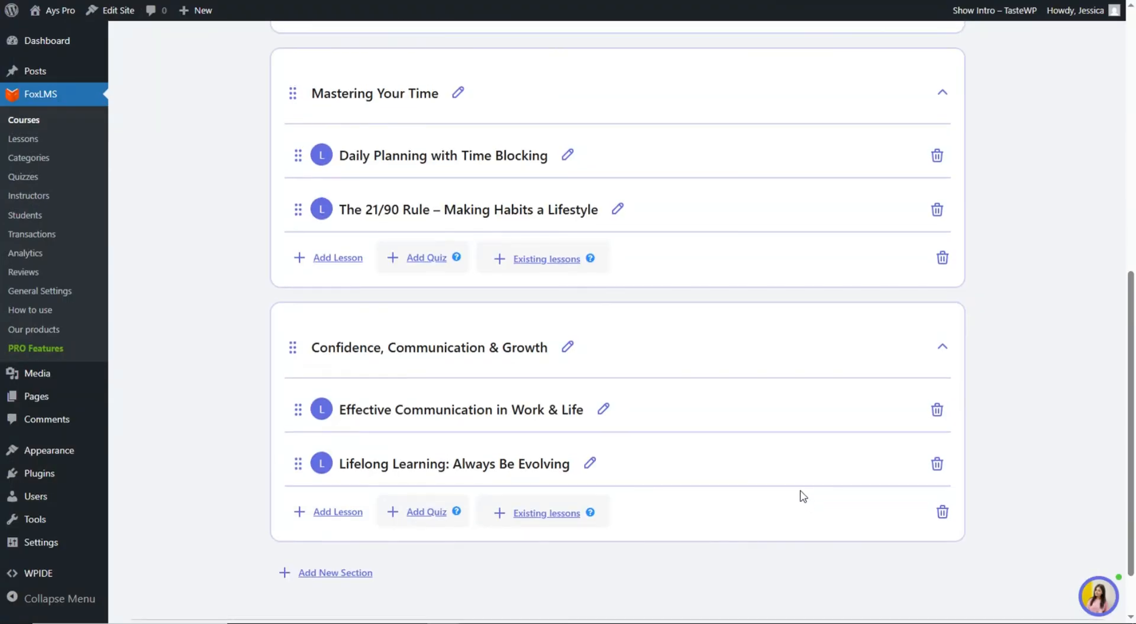
scroll(688, 500, "up", 1)
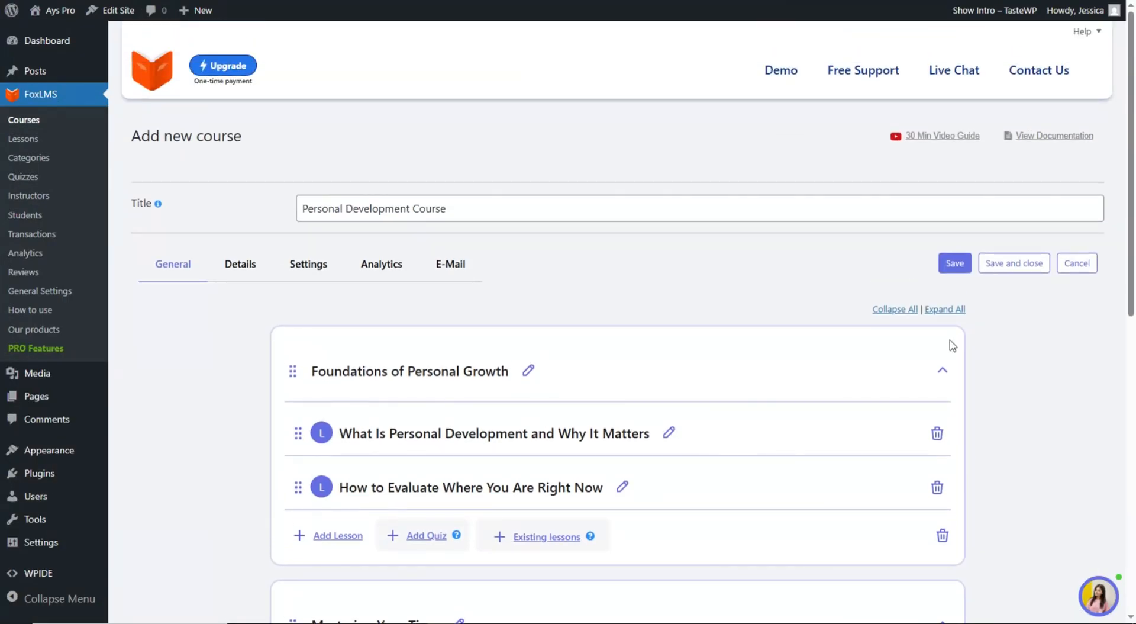
- Save the Personal Development Course and scroll the edit page to check its three sections and six lessons
left_click(941, 265)
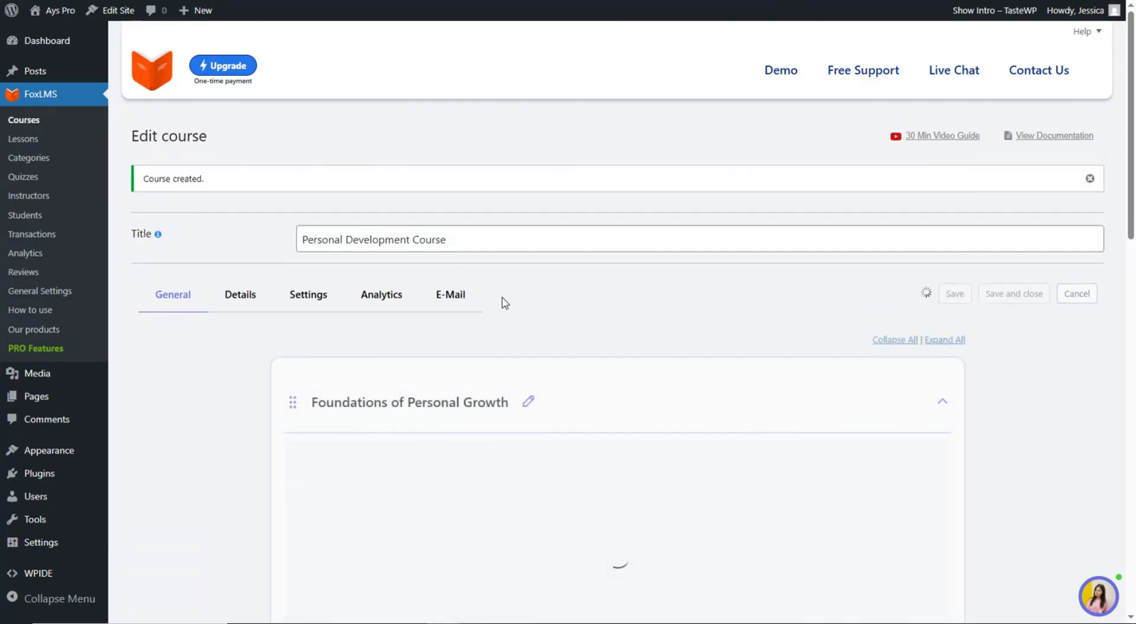
scroll(548, 446, "down", 5)
scroll(439, 443, "up", 2)
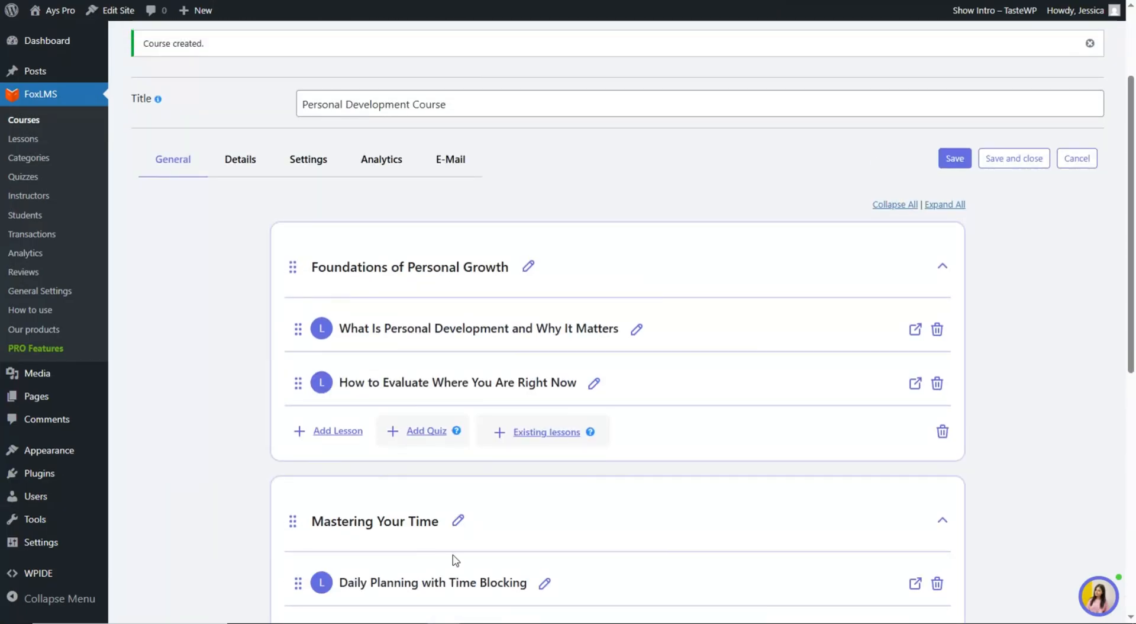
scroll(424, 335, "down", 5)
scroll(423, 379, "down", 2)
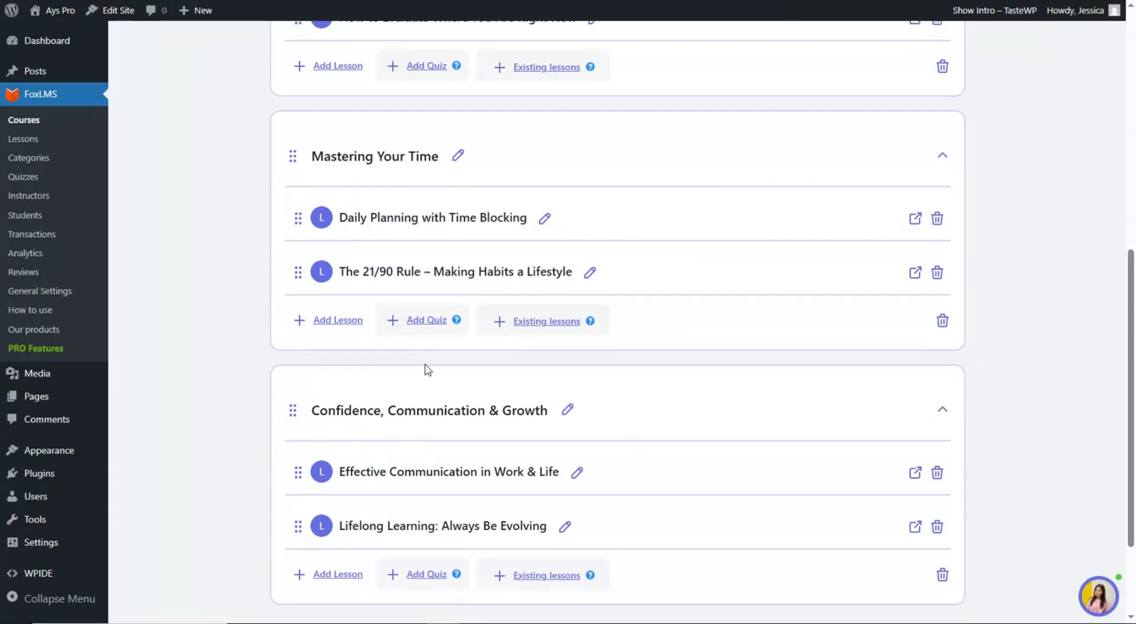
scroll(441, 437, "up", 4)
scroll(467, 396, "up", 3)
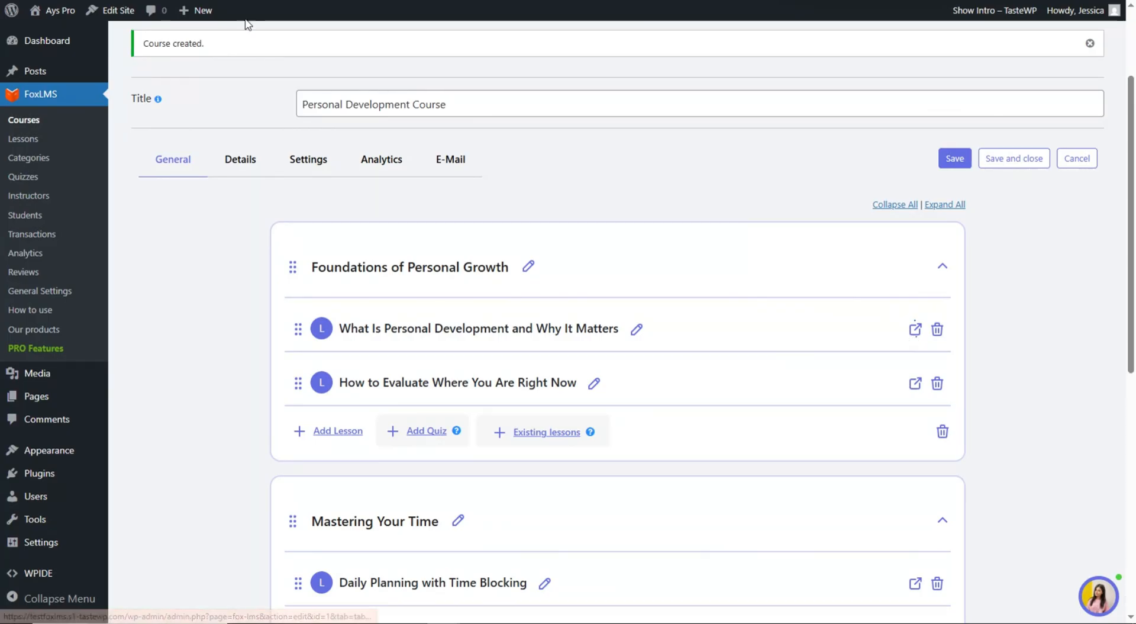
- Open 'What Is Personal Development and Why It Matters' for editing from the FoxLMS Lessons list
left_click(237, 1)
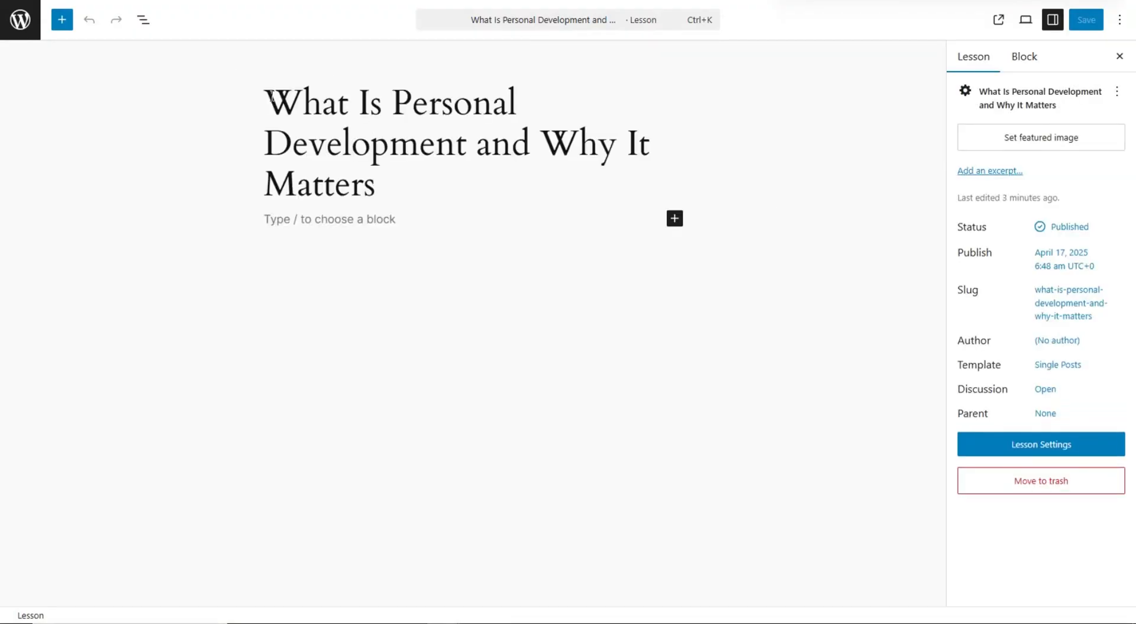
left_click(89, 0)
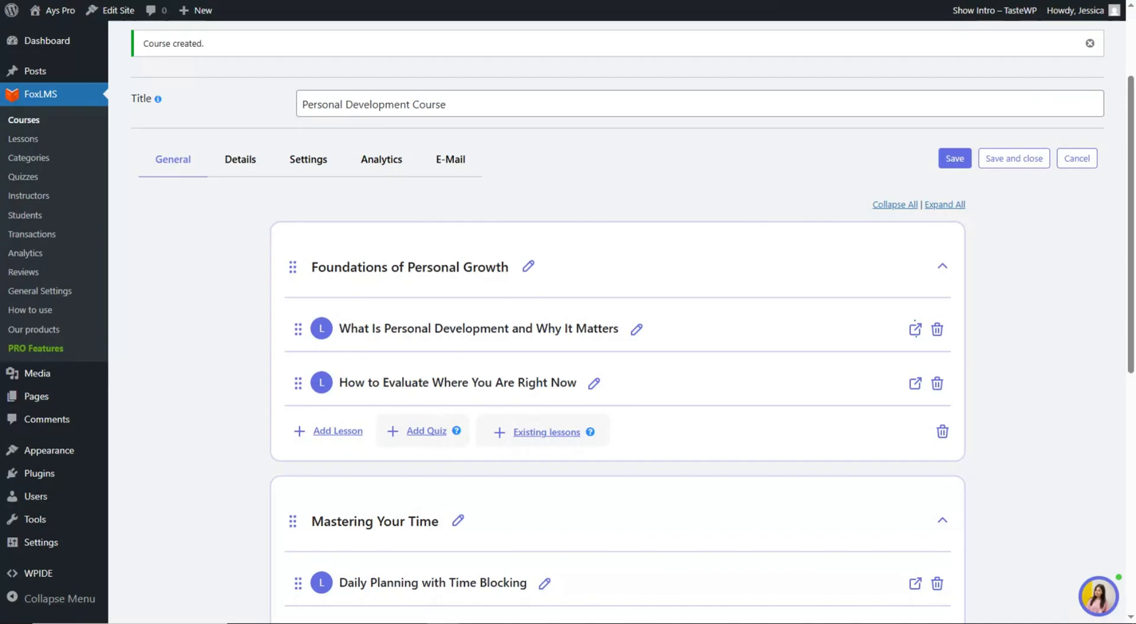
left_click(36, 142)
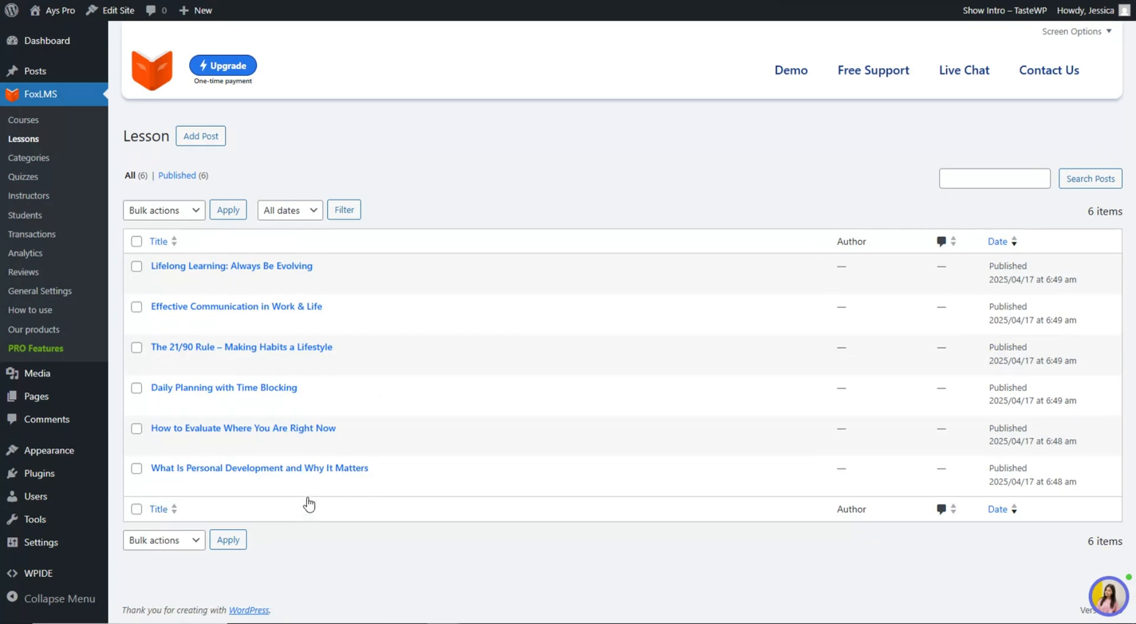
left_click(332, 469)
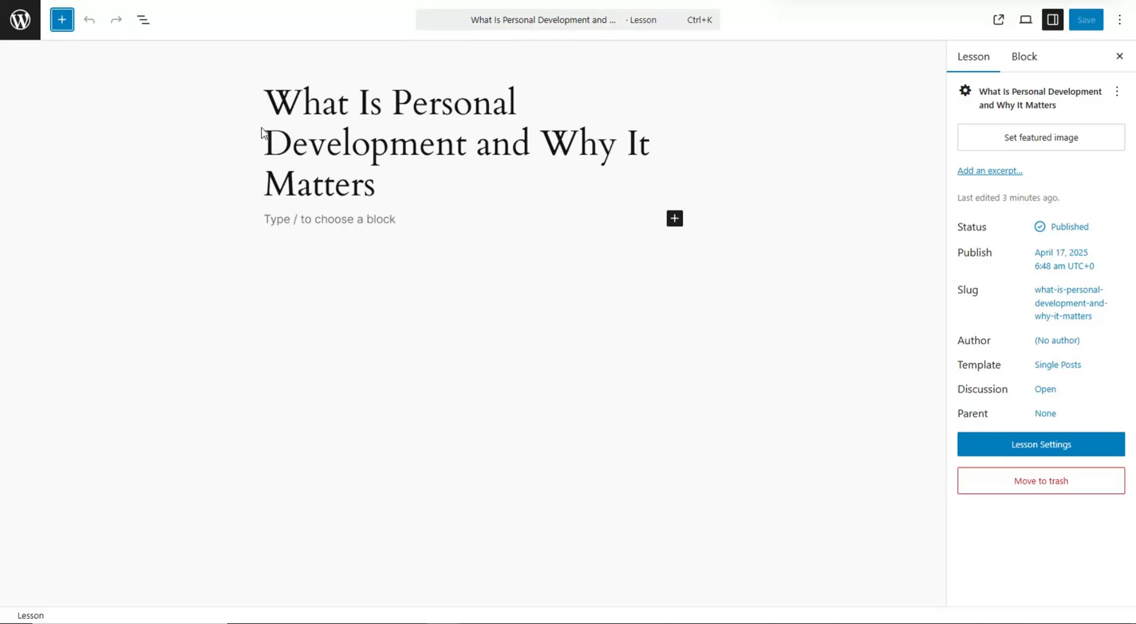
- Paste the intro text with its six-item areas list into the lesson body, then add an Image block below
left_click(61, 19)
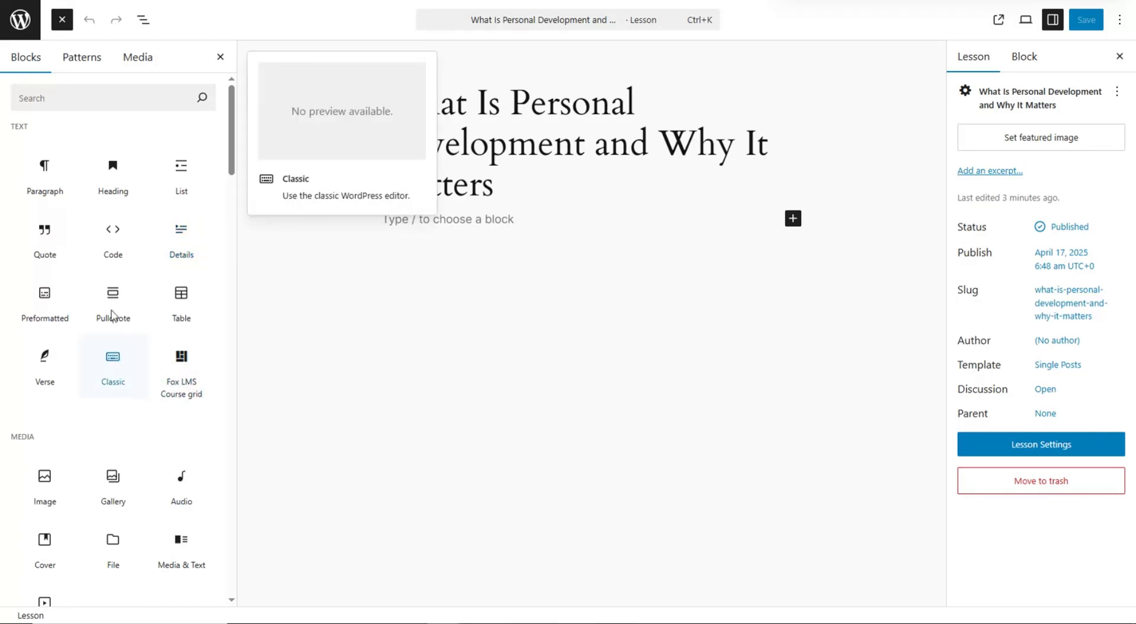
scroll(119, 282, "down", 1)
scroll(135, 277, "down", 7)
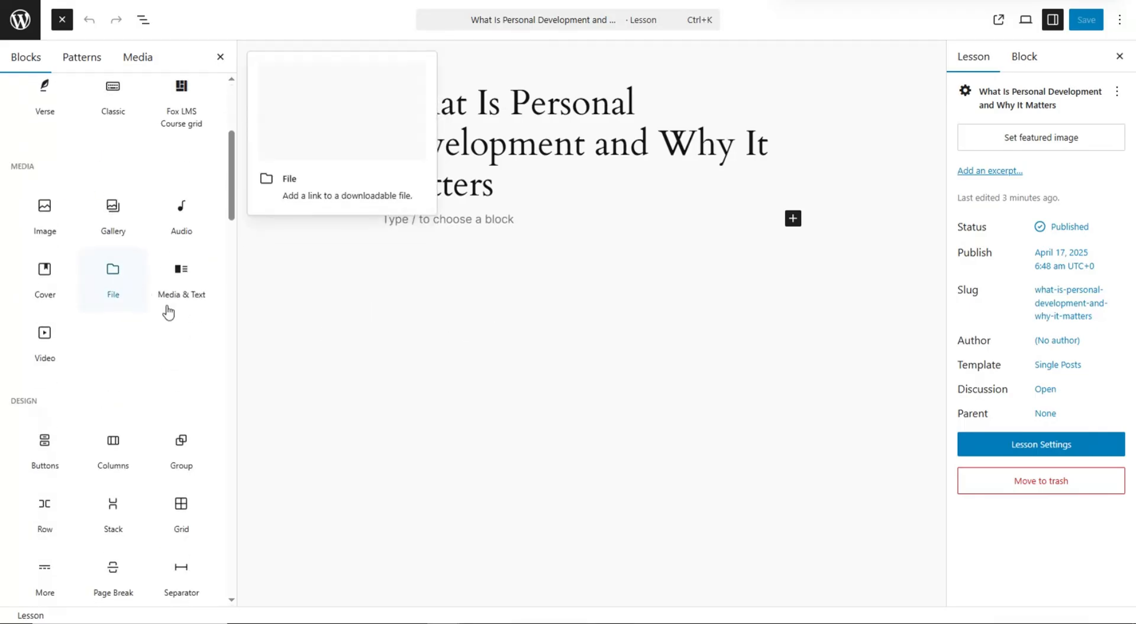
scroll(150, 321, "down", 5)
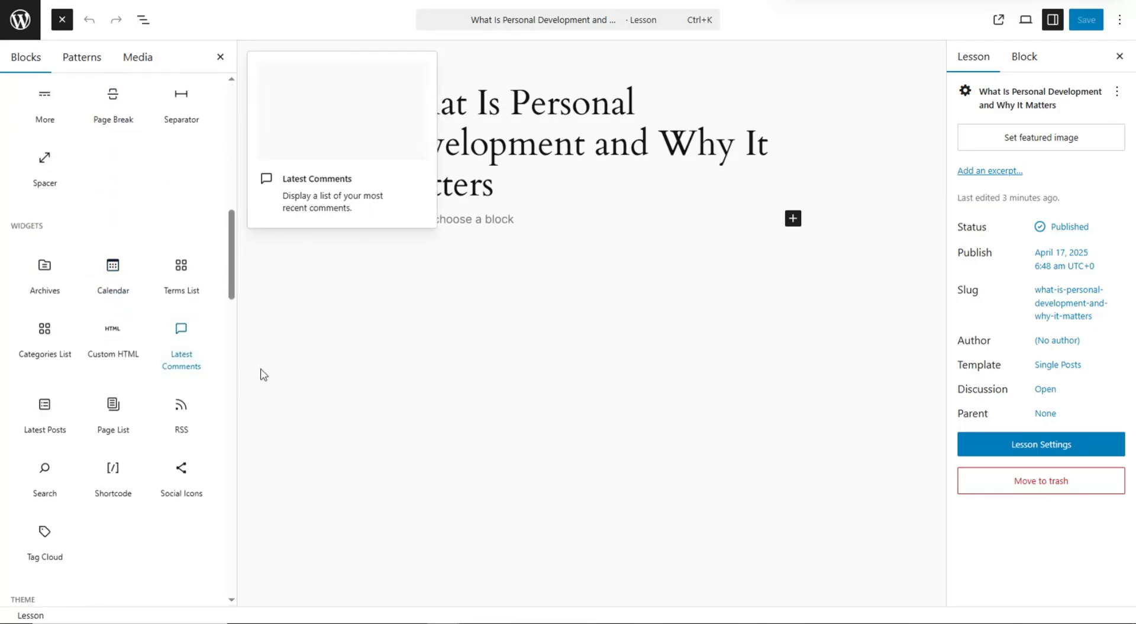
scroll(162, 396, "down", 2)
scroll(347, 428, "up", 2)
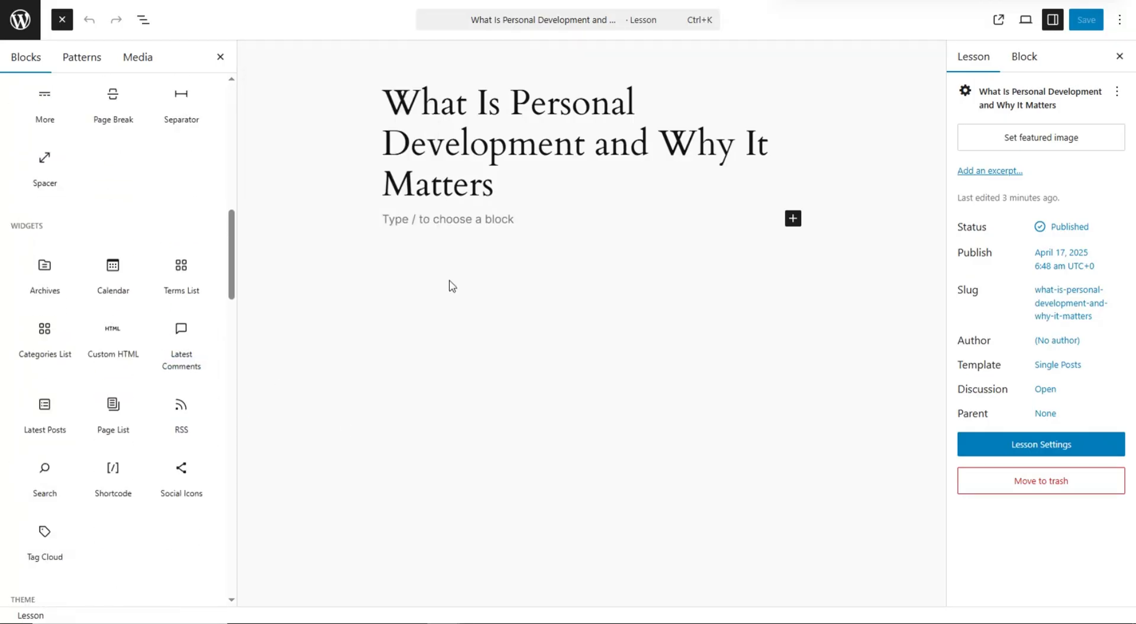
left_click(424, 224)
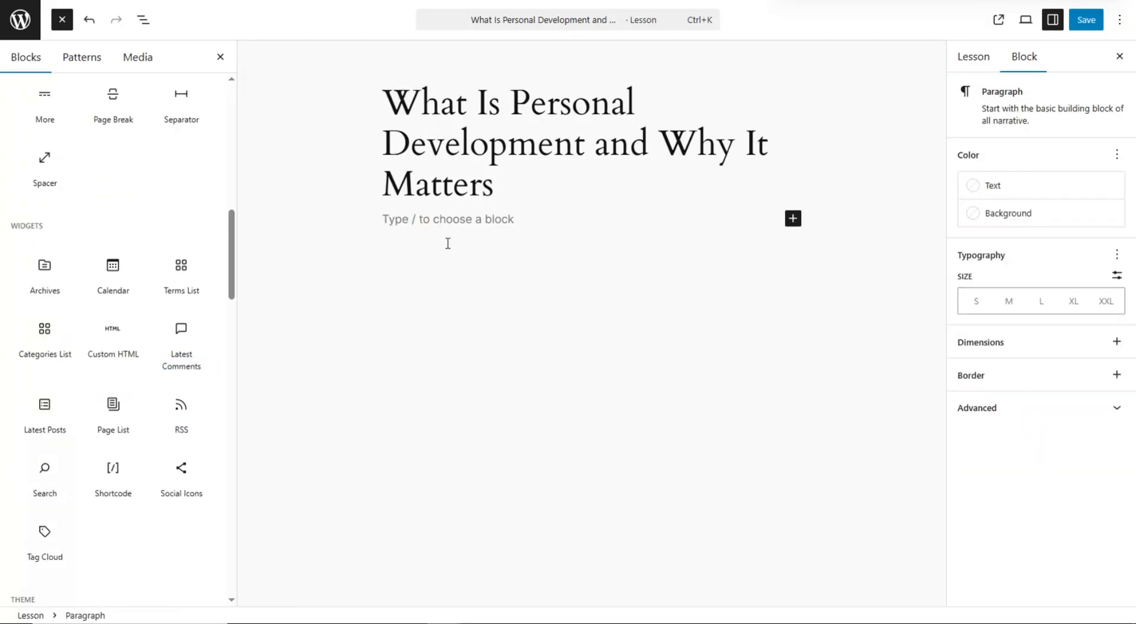
key("ctrl+v")
key("Return")
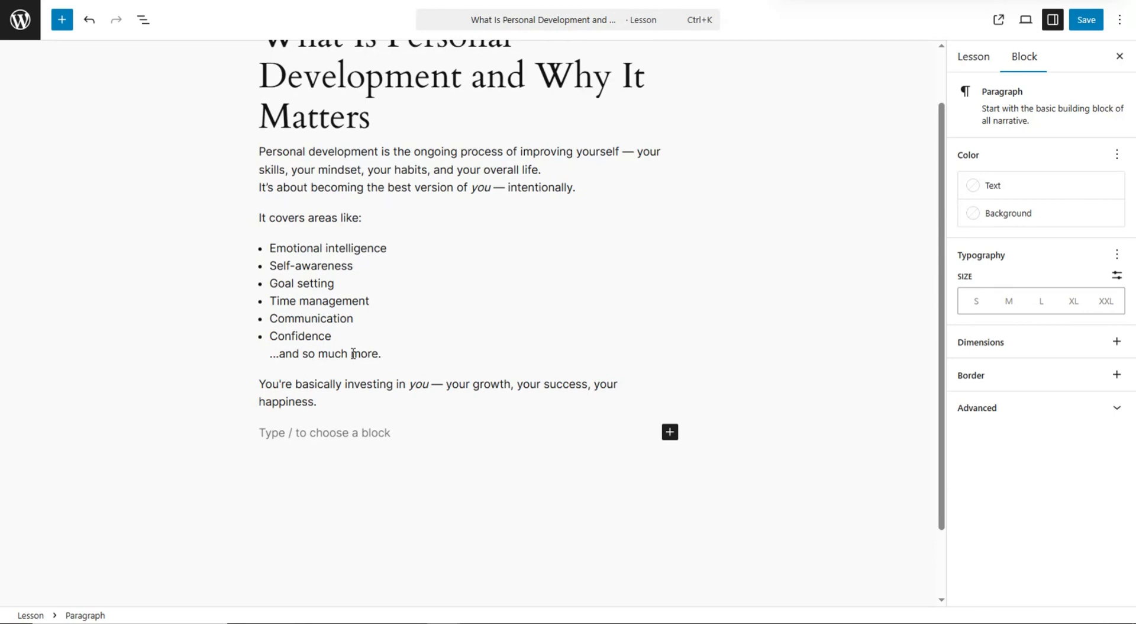
left_click(63, 20)
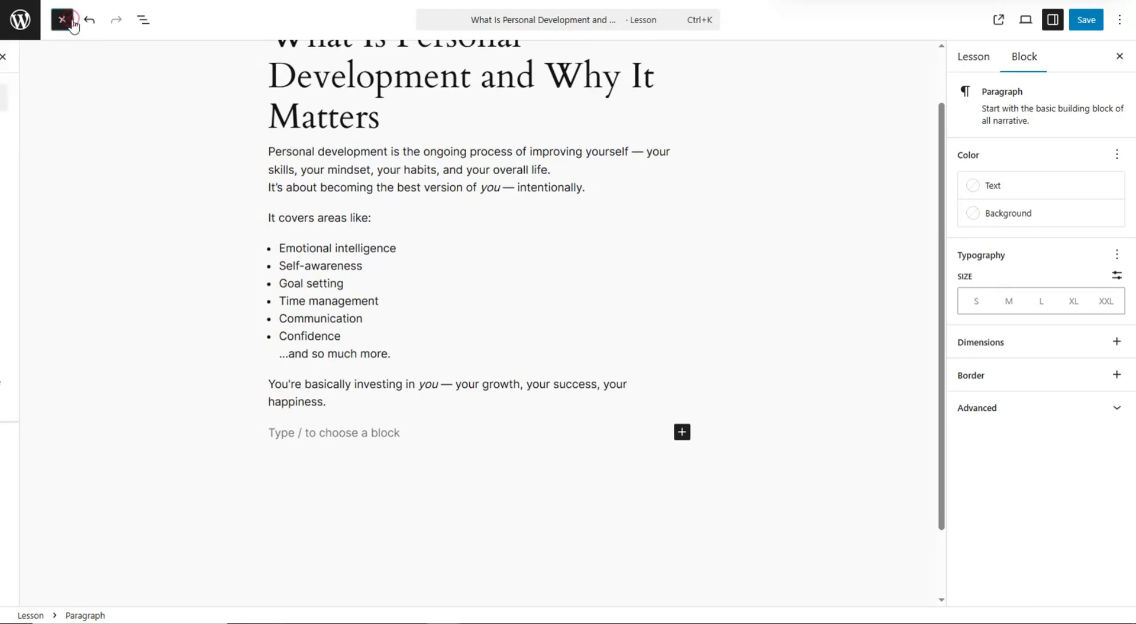
left_click(44, 481)
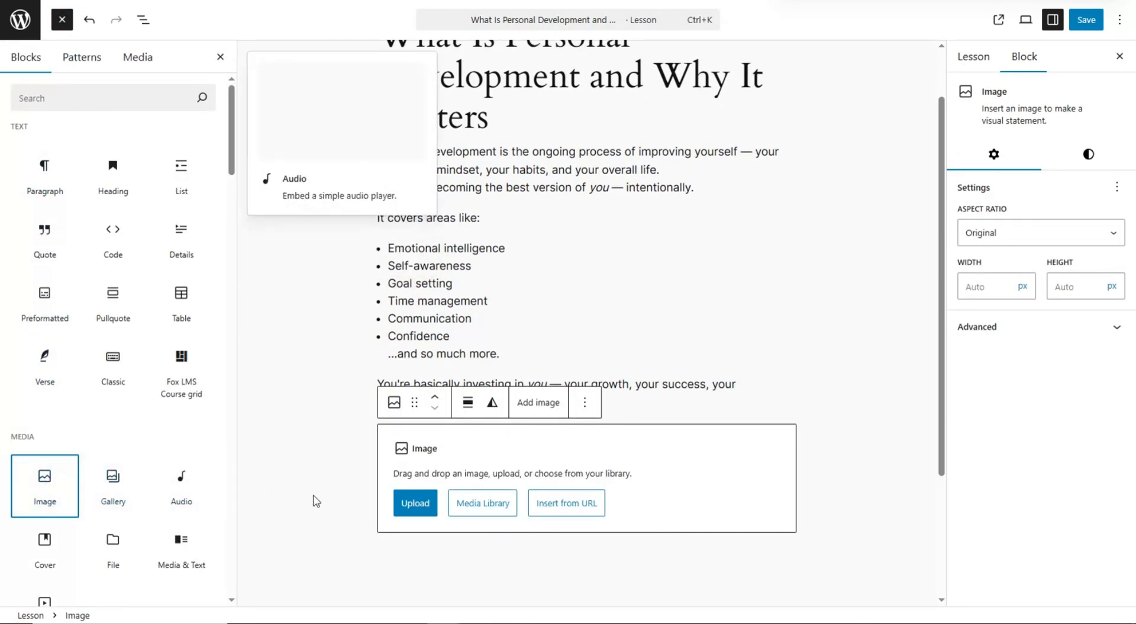
- Upload the head-and-plant illustration from the Desktop into the Image block
left_click(427, 510)
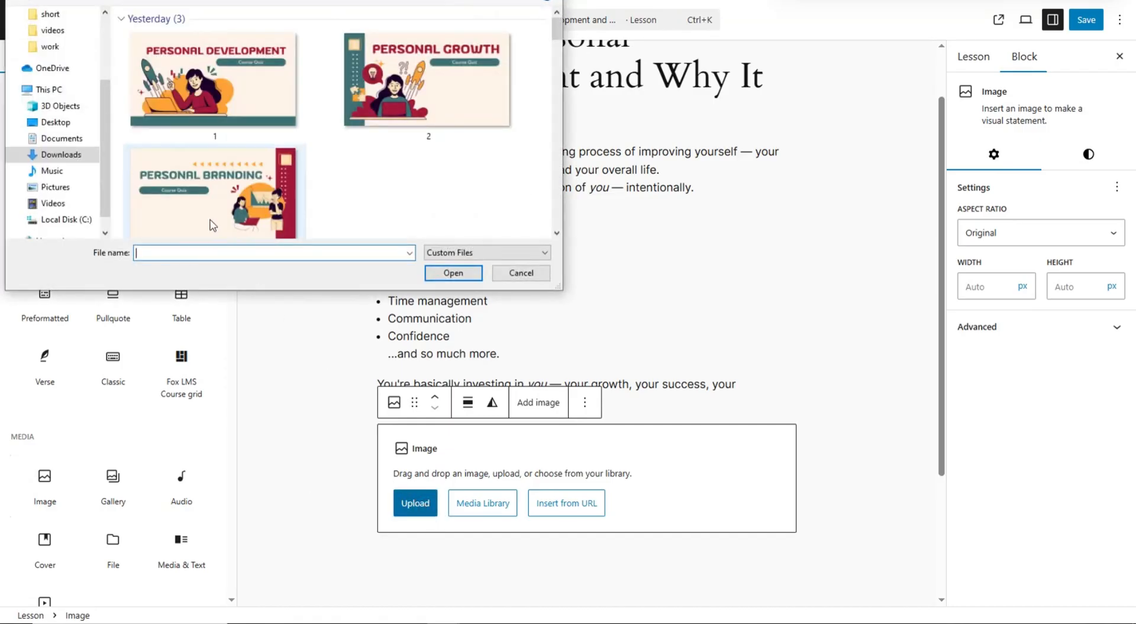
scroll(61, 93, "up", 2)
scroll(61, 93, "up", 2)
left_click(56, 41)
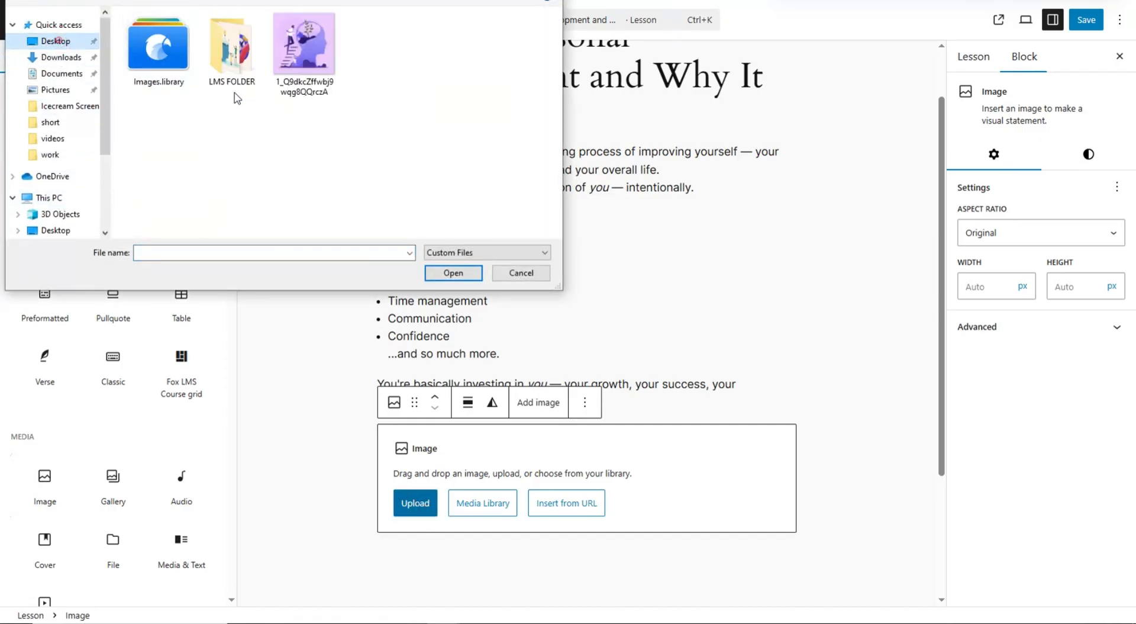
left_click(305, 48)
left_click(435, 274)
- Set the image to Full Size resolution at 750 × 450 px and add an empty paragraph below
scroll(519, 322, "down", 5)
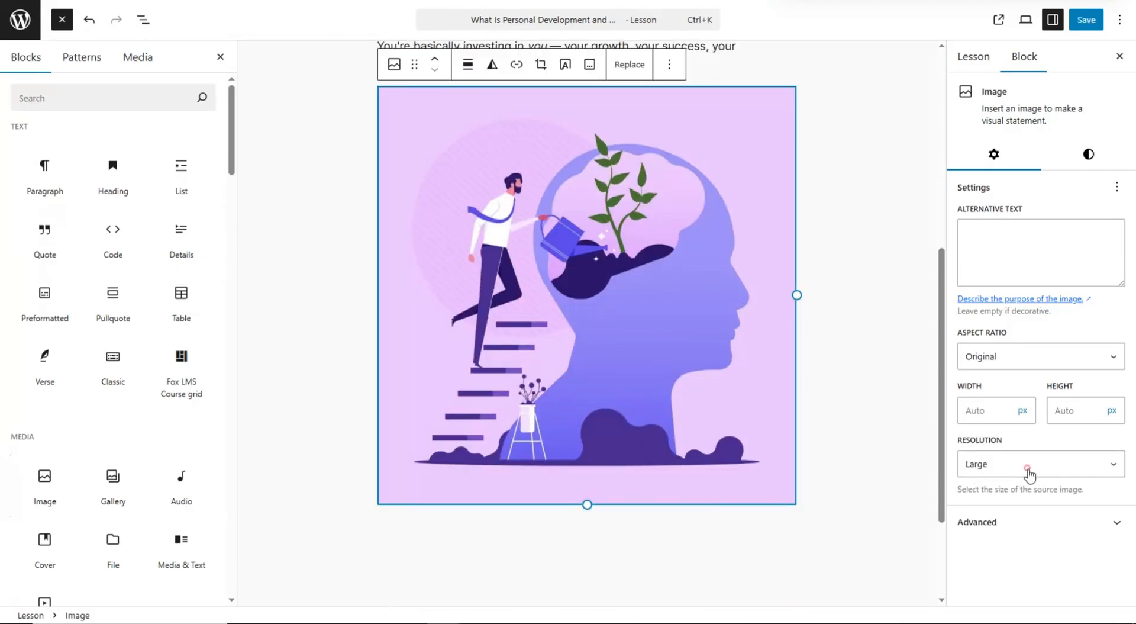
left_click(1030, 468)
left_click(1034, 537)
left_click(970, 407)
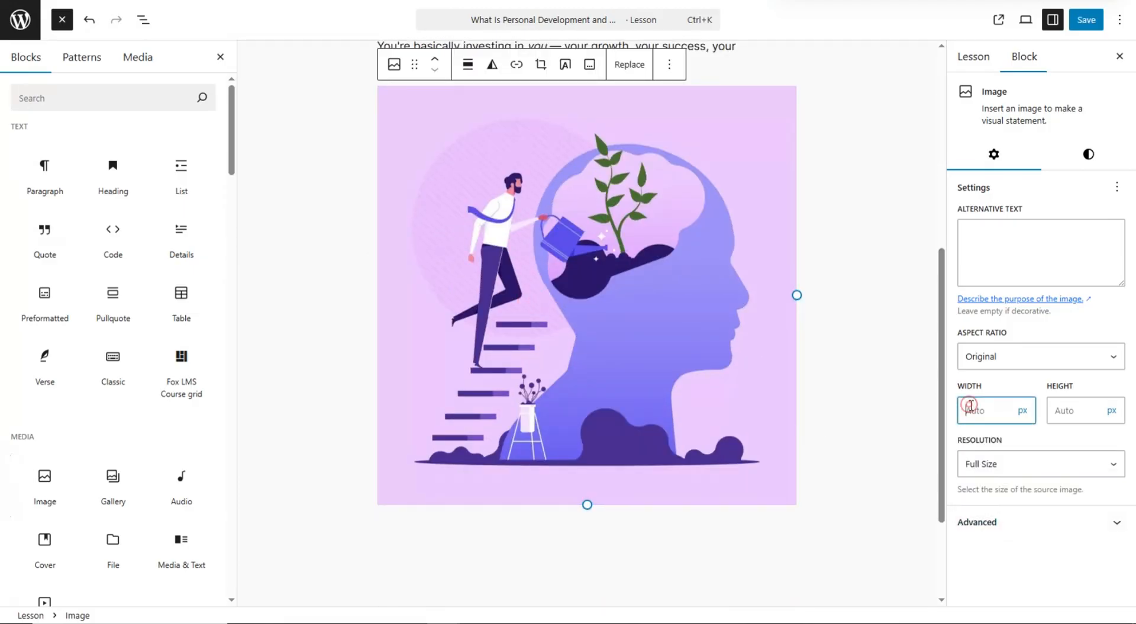
type("750")
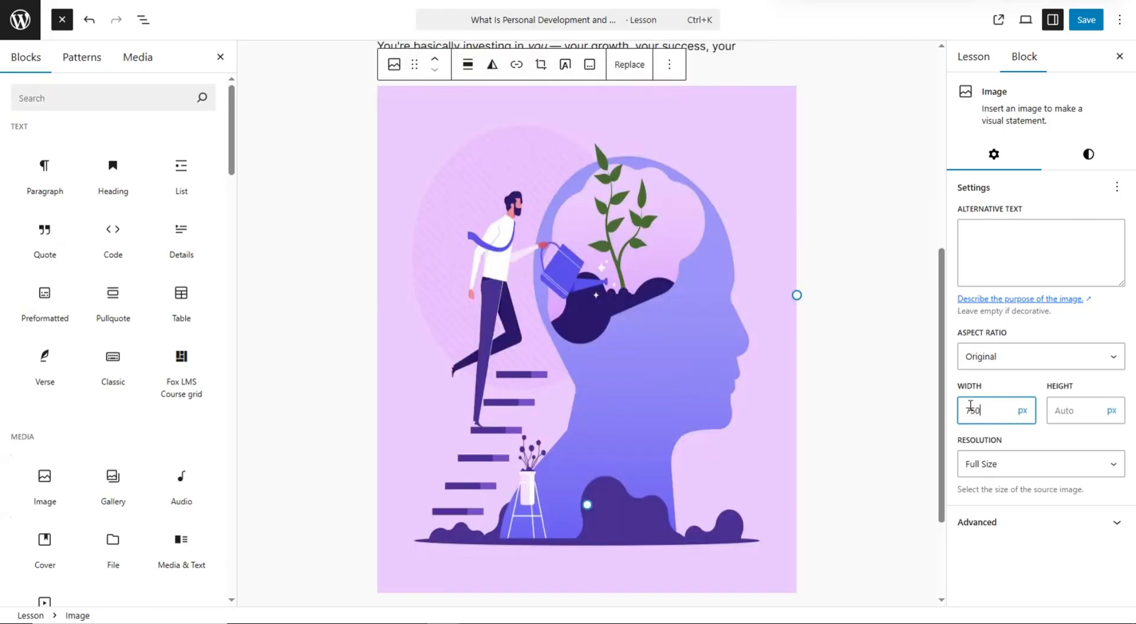
left_click(1058, 411)
type("350")
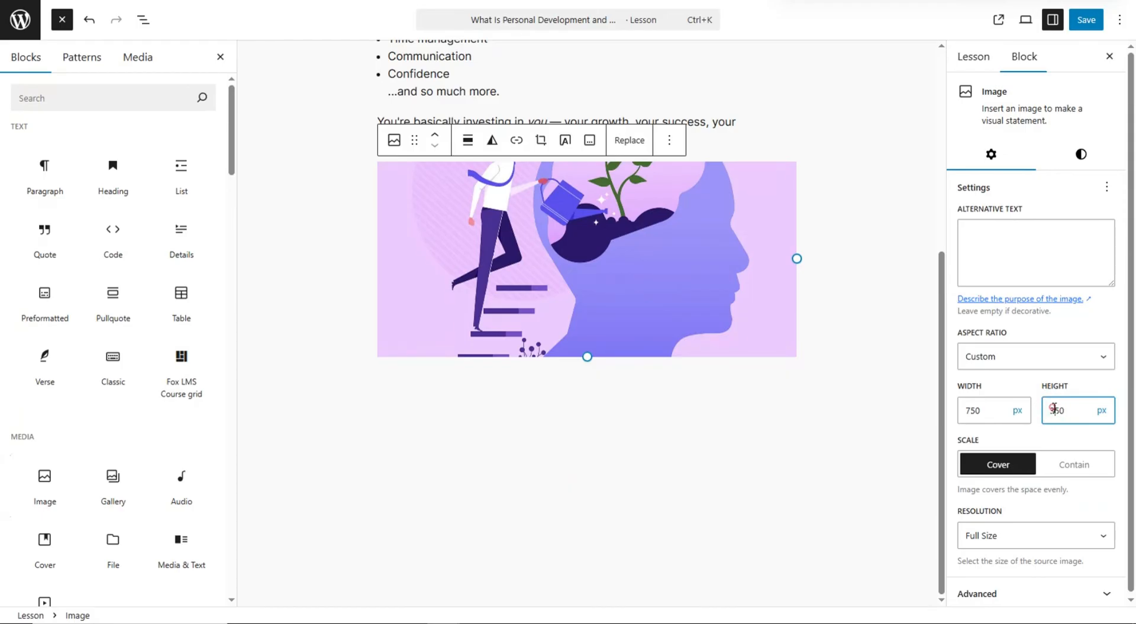
left_click(1055, 409)
key("BackSpace")
type("4")
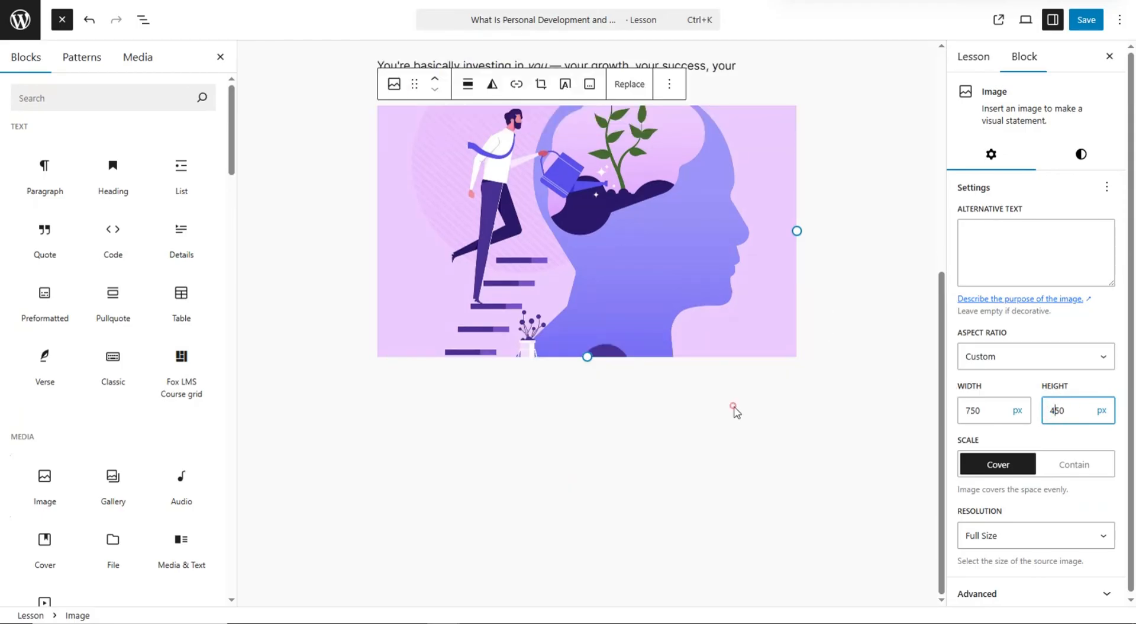
left_click(604, 393)
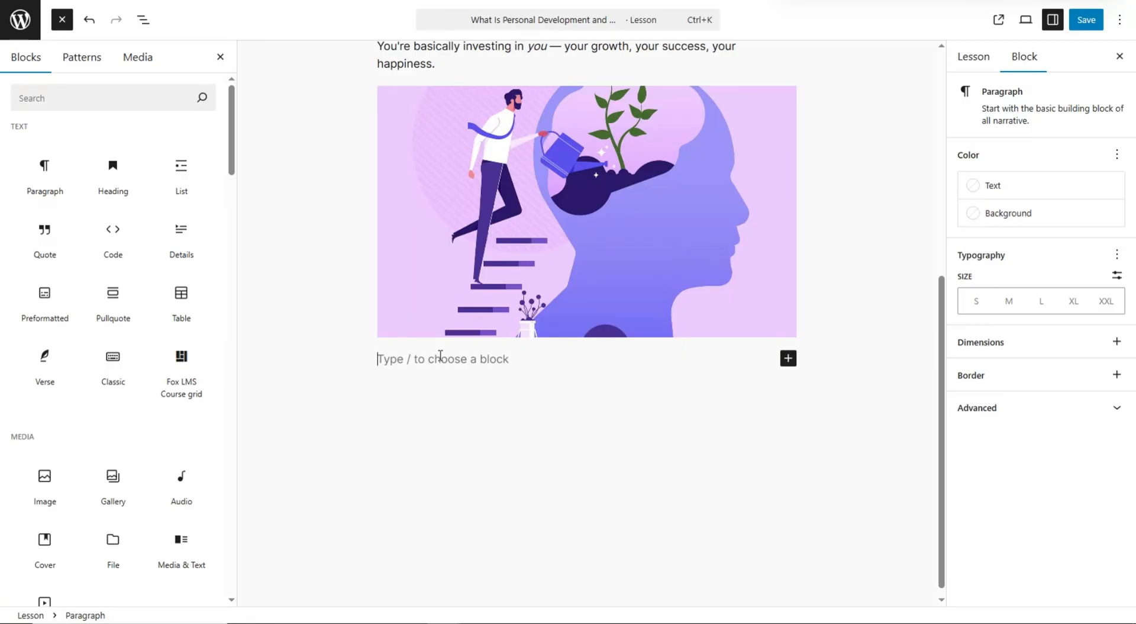
- Paste the benefits, Self-Awareness and Takeaway text, inserting a YouTube embed block after the benefits list
key("ctrl+v")
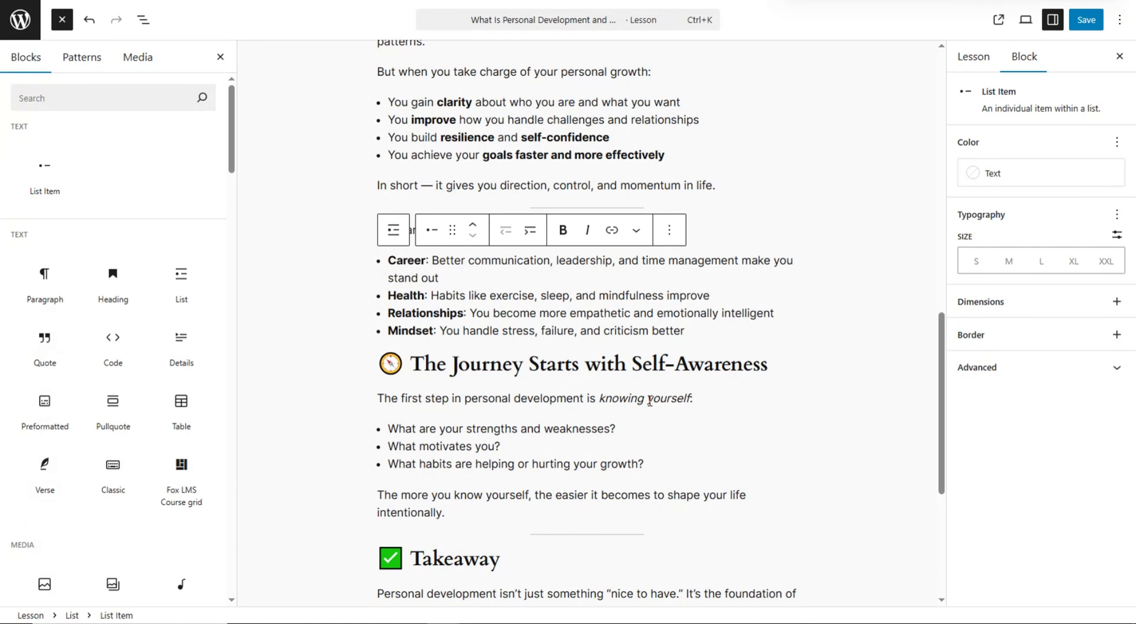
key("Return")
key("Return")
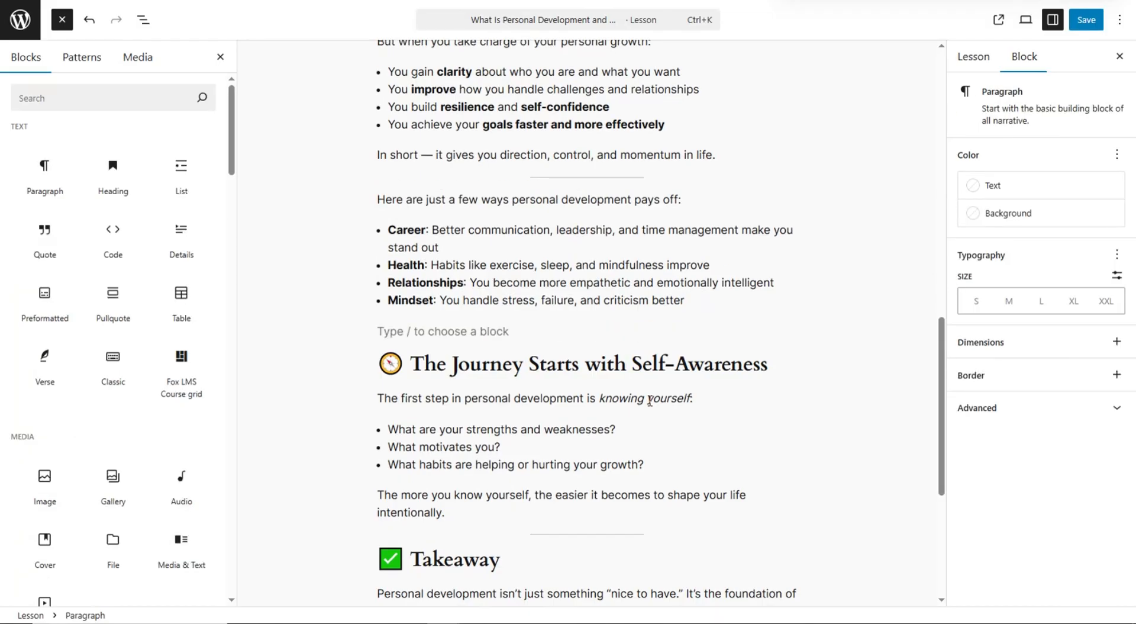
scroll(145, 328, "down", 10)
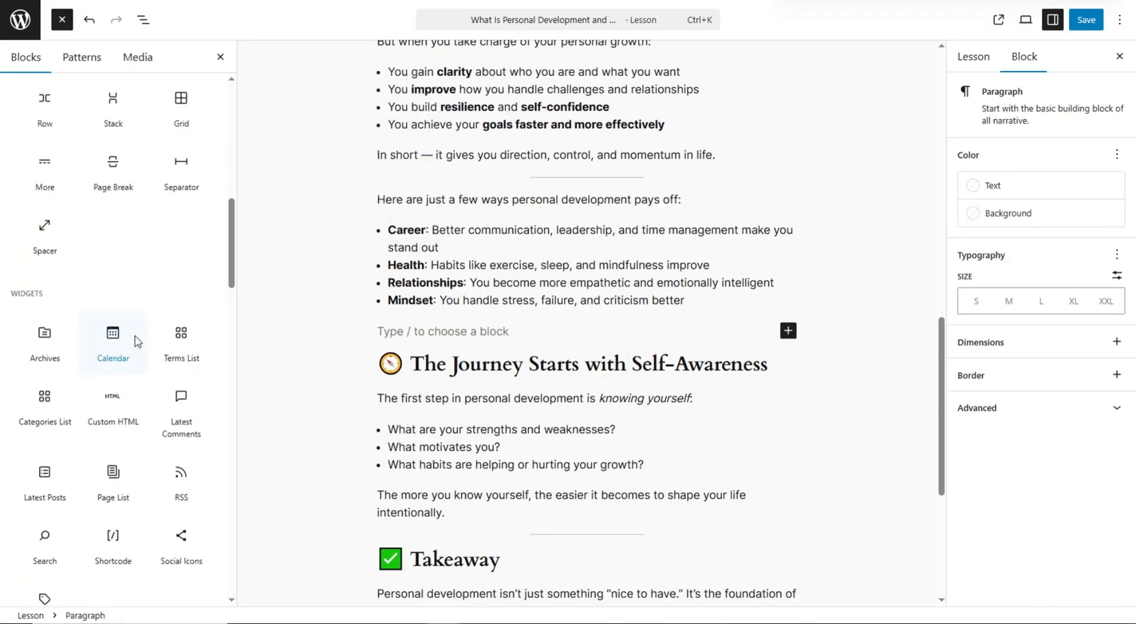
scroll(137, 343, "down", 12)
mouse_move(158, 331)
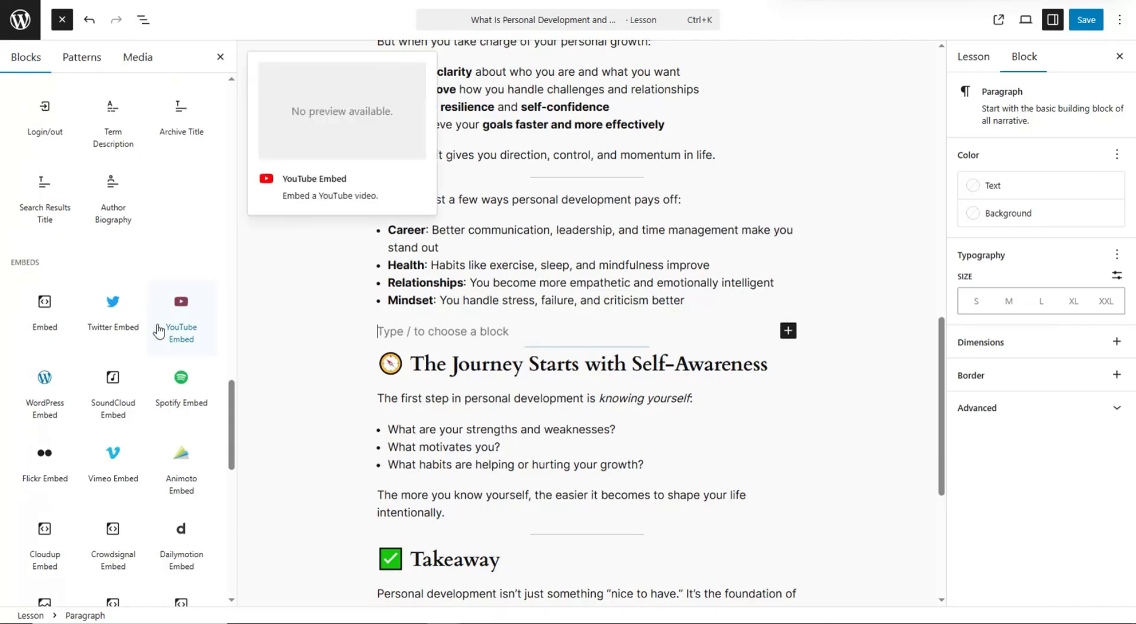
left_click(201, 334)
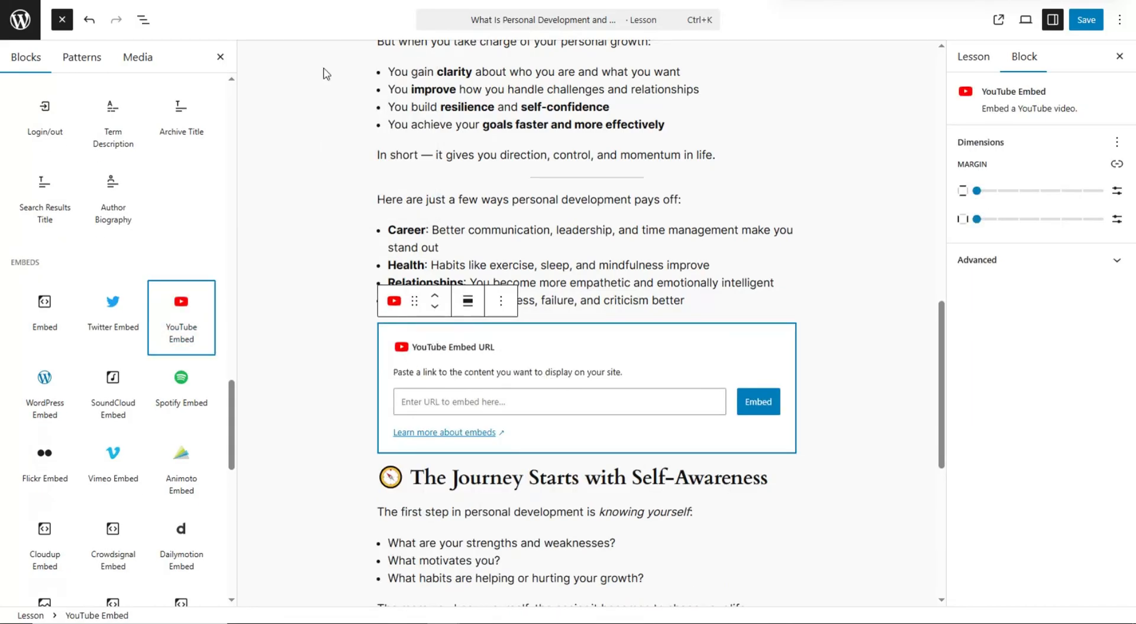
- Copy the share link of the '5 HABITS for Amazing Personal Growth!' YouTube video and return to the lesson editor
left_click(373, 1)
scroll(425, 324, "down", 3)
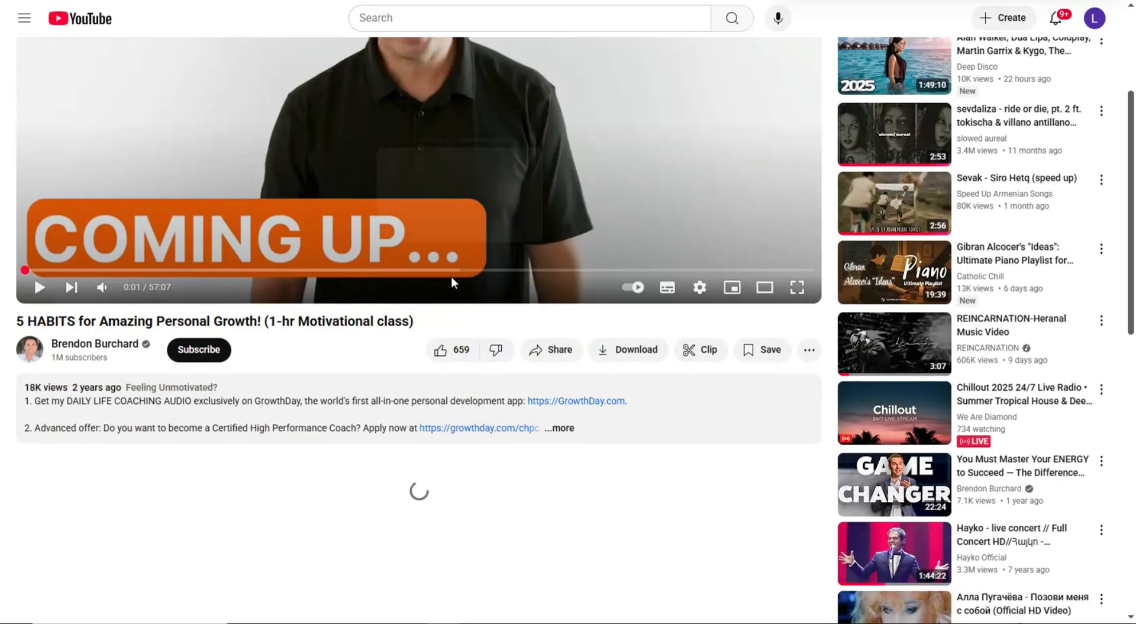
left_click(554, 352)
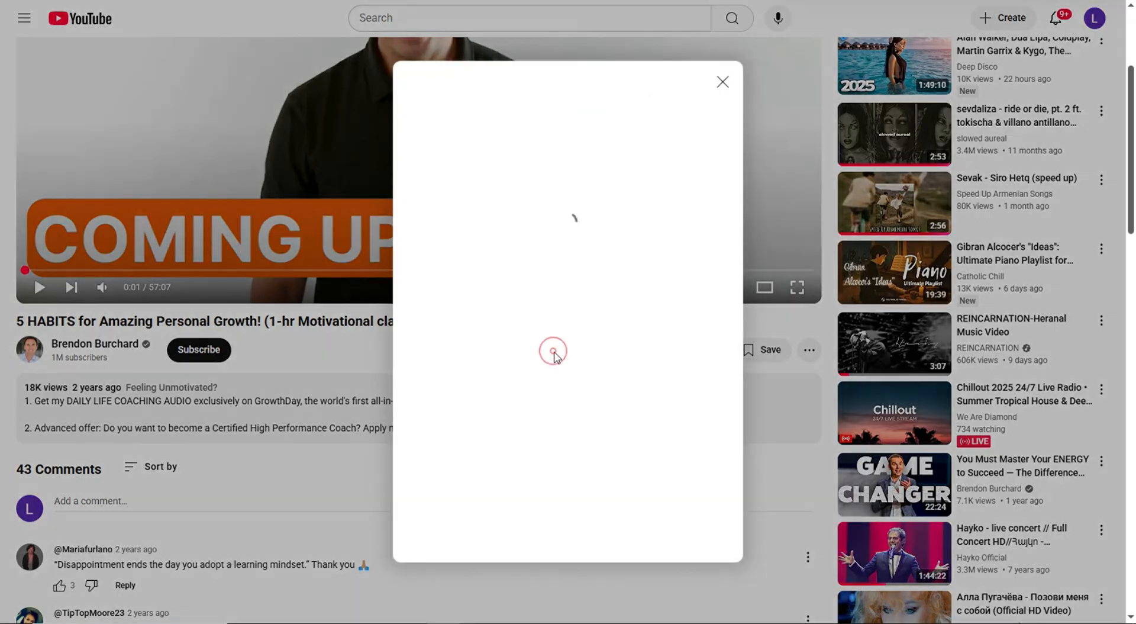
left_click(704, 386)
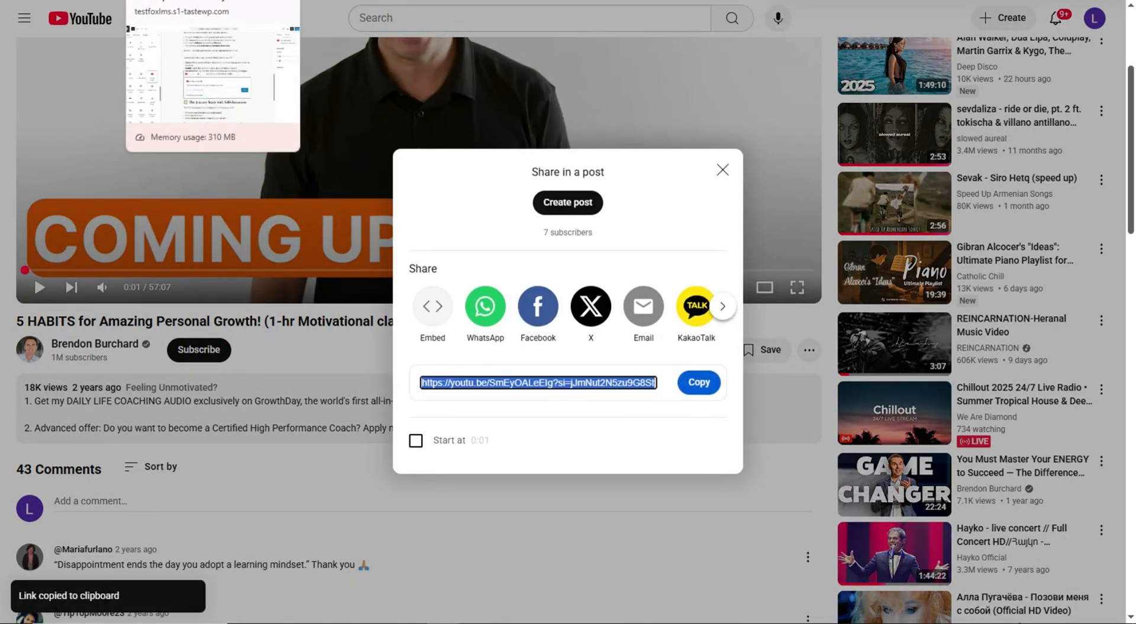
left_click(183, 1)
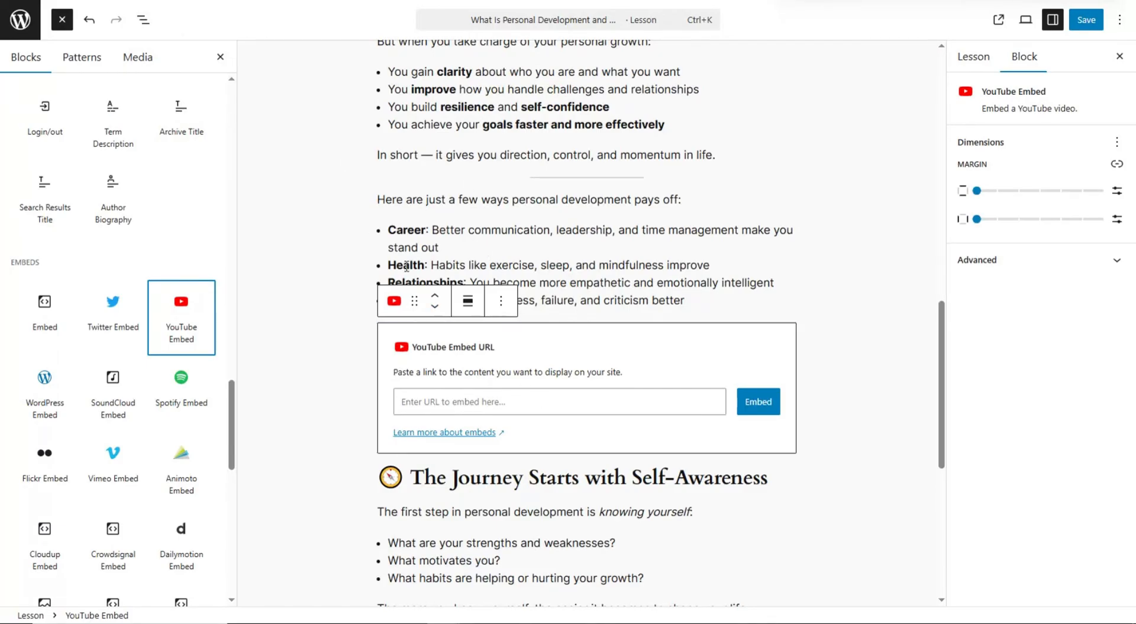
- Embed the copied 5 HABITS video link, save the lesson, and return to the Lessons list
left_click(511, 402)
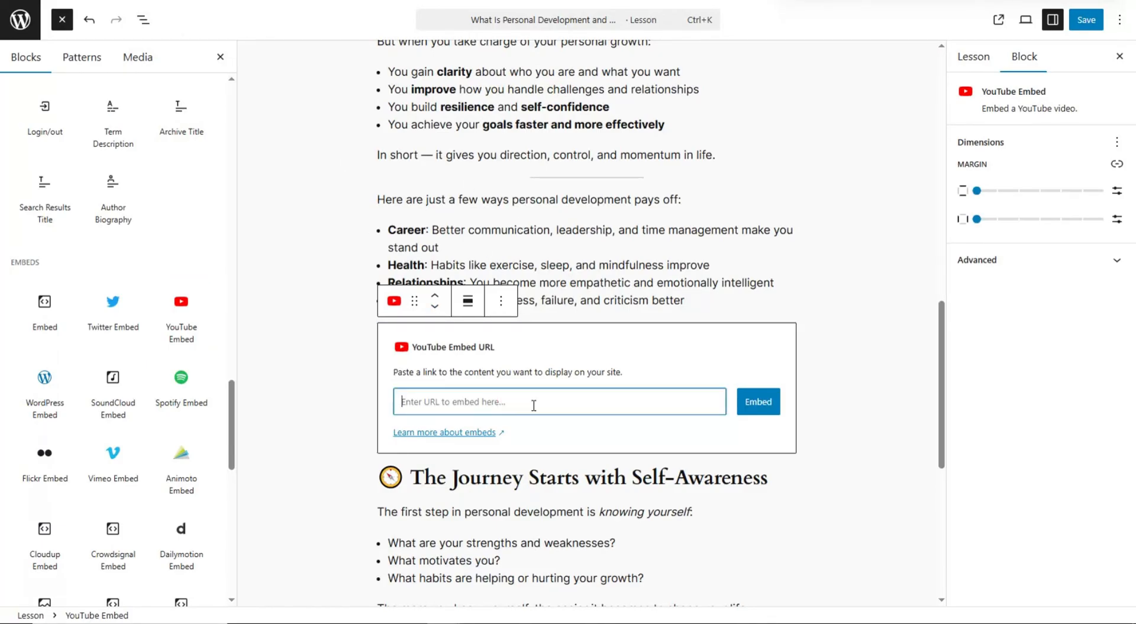
key("ctrl+v")
left_click(752, 408)
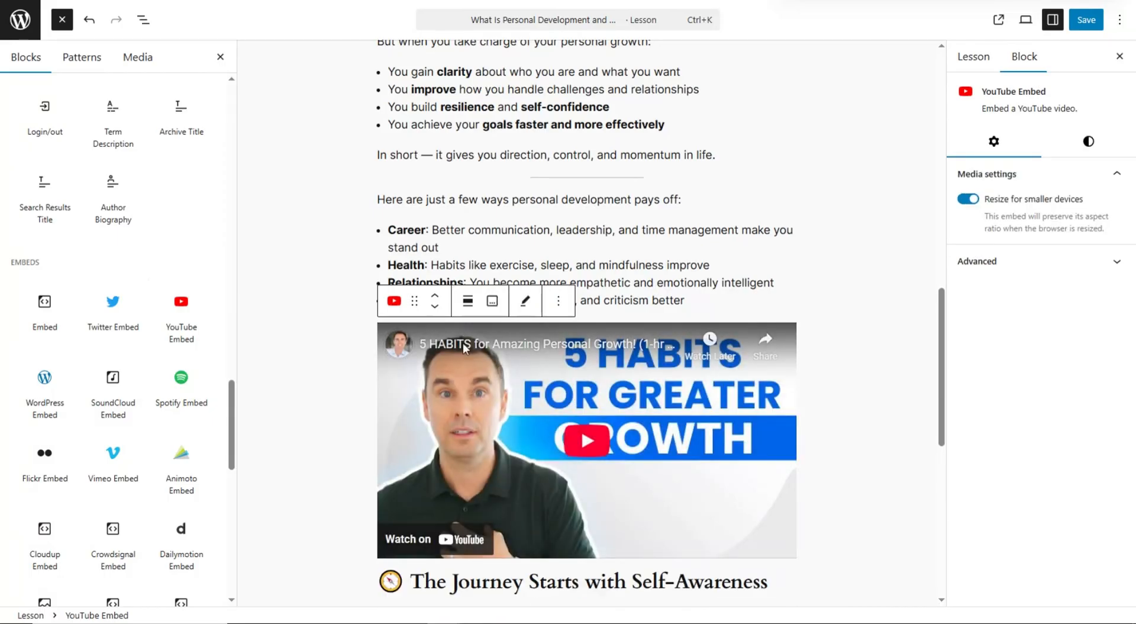
scroll(562, 266, "down", 9)
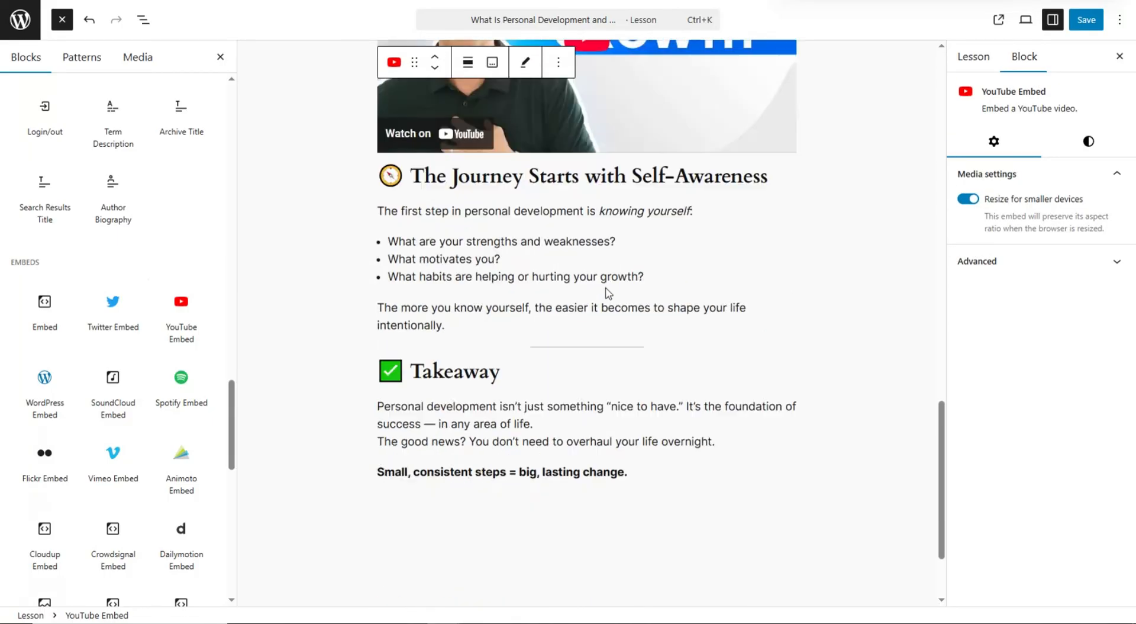
scroll(646, 331, "up", 6)
scroll(645, 331, "up", 12)
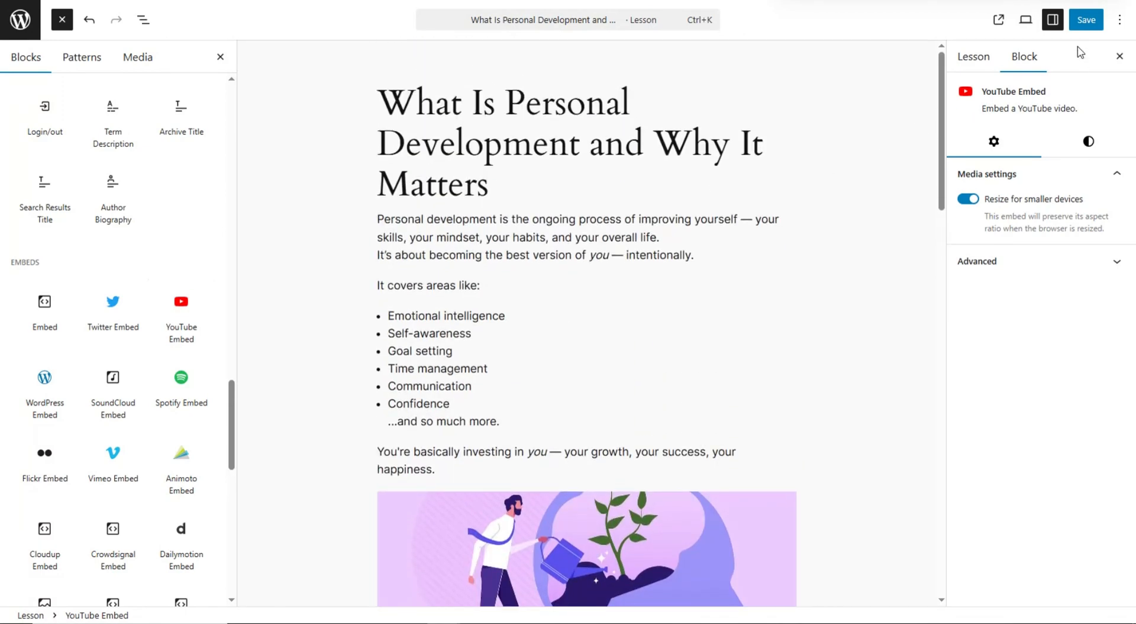
left_click(1081, 23)
left_click(20, 20)
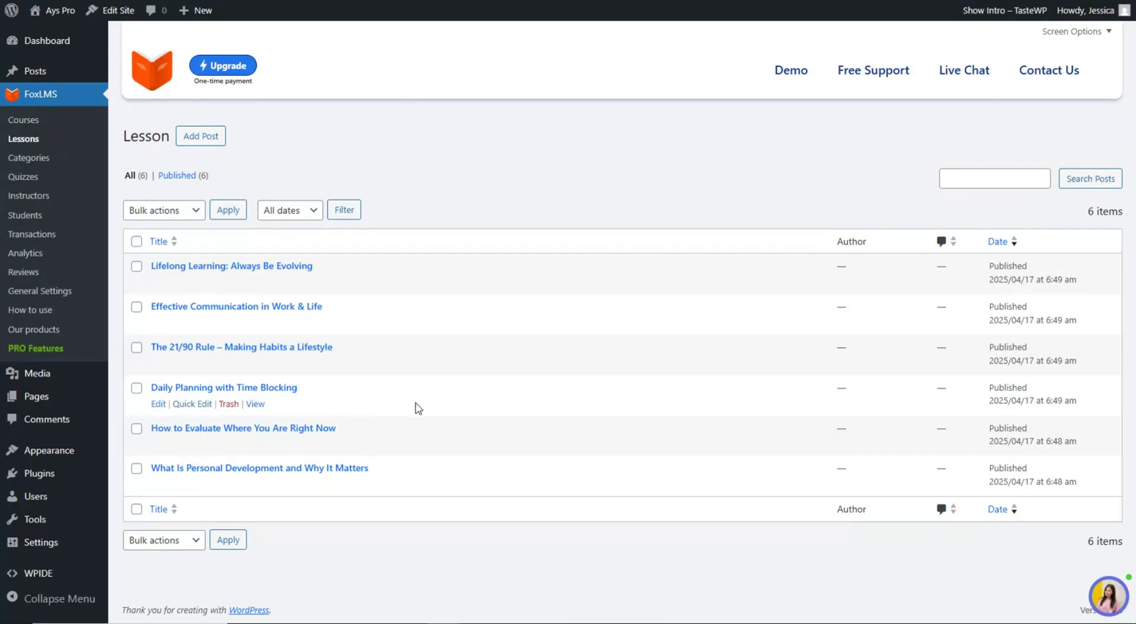
- Open 'How to Evaluate Where You Are Right Now' and paste the introduction and Steps 1–3 content
left_click(287, 429)
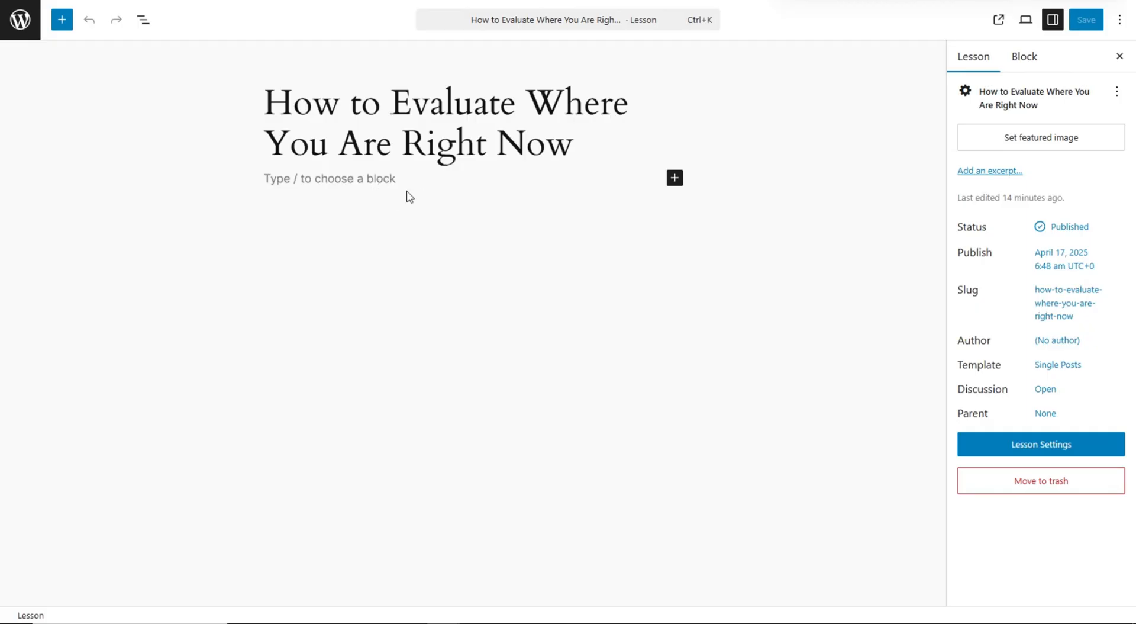
left_click(348, 182)
key("ctrl+v")
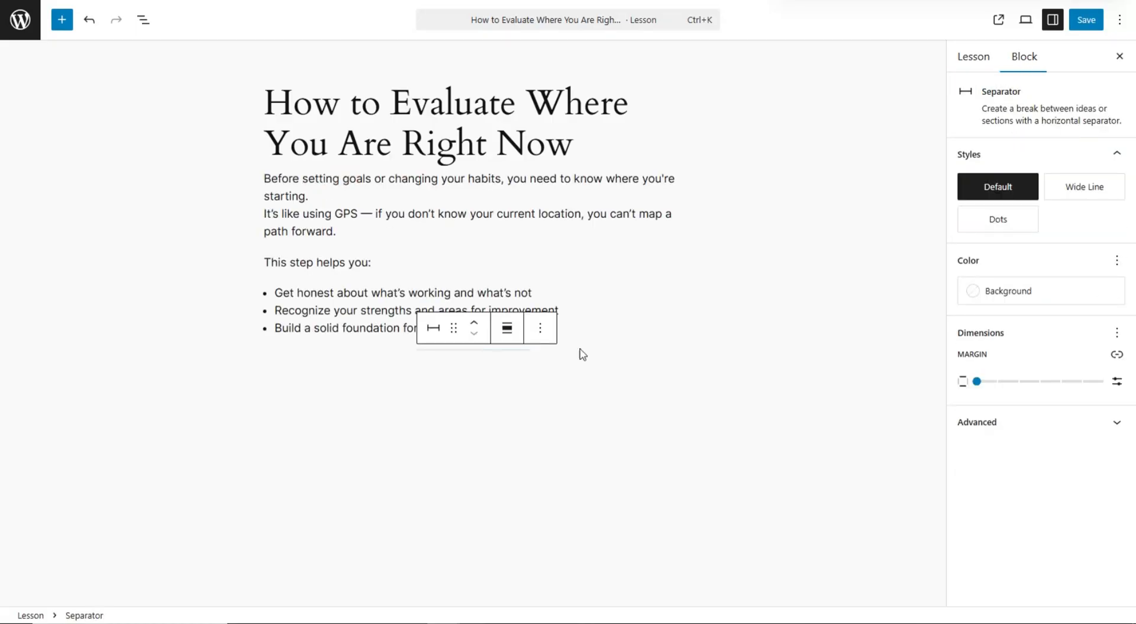
left_click(576, 328)
key("Return")
key("Return")
left_click(385, 360)
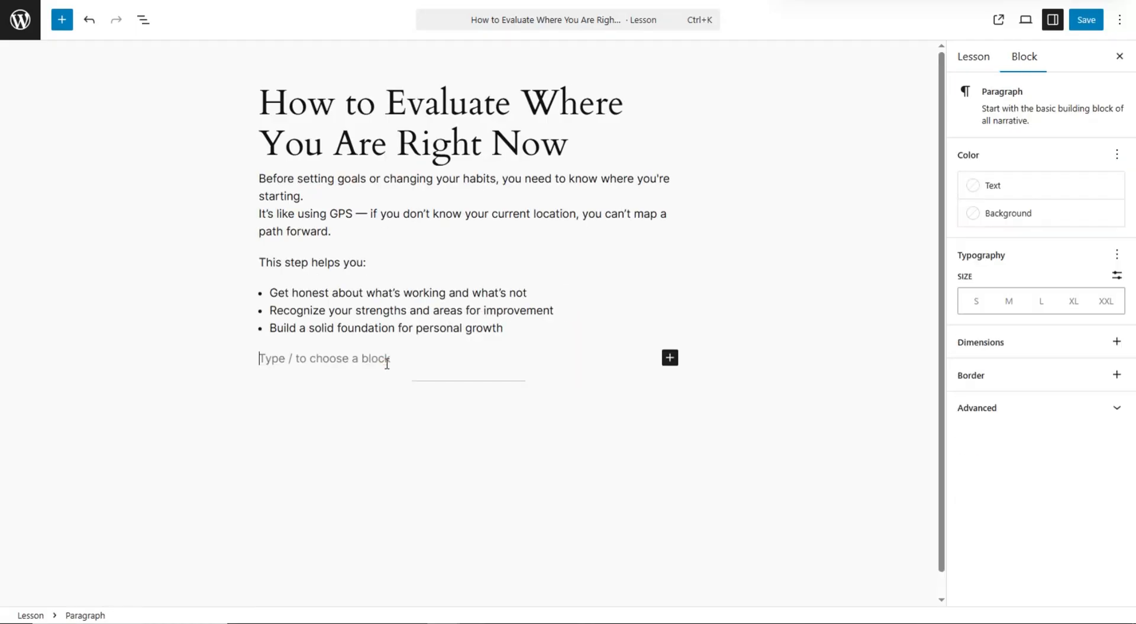
key("ctrl+v")
- Add an empty paragraph after the bullet list, just above Step 1
scroll(408, 354, "up", 4)
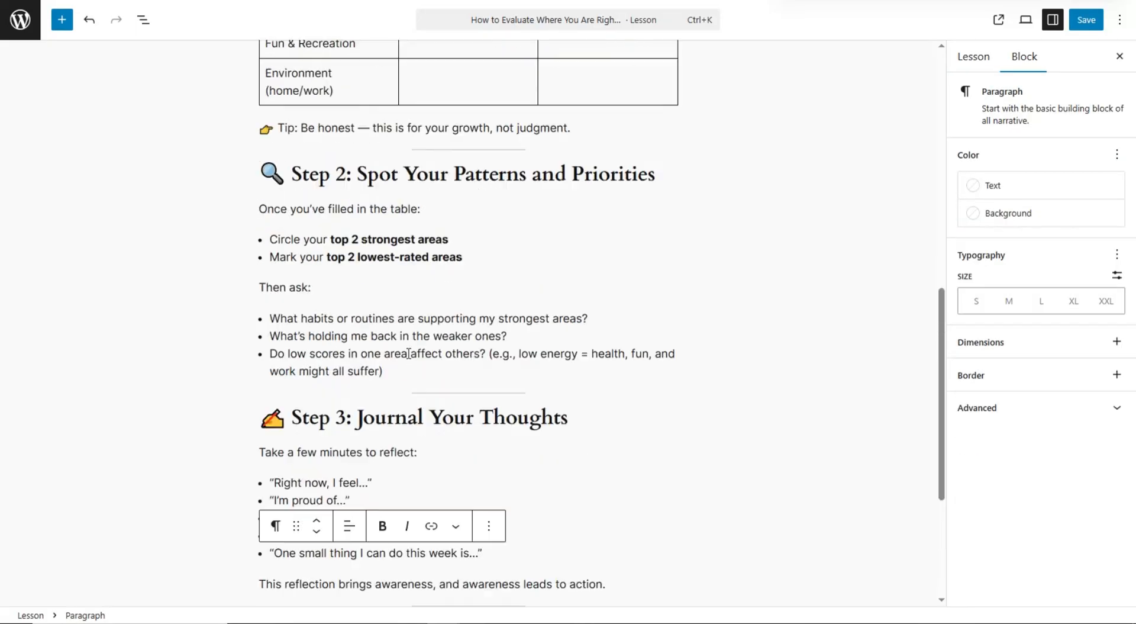
scroll(507, 327, "up", 7)
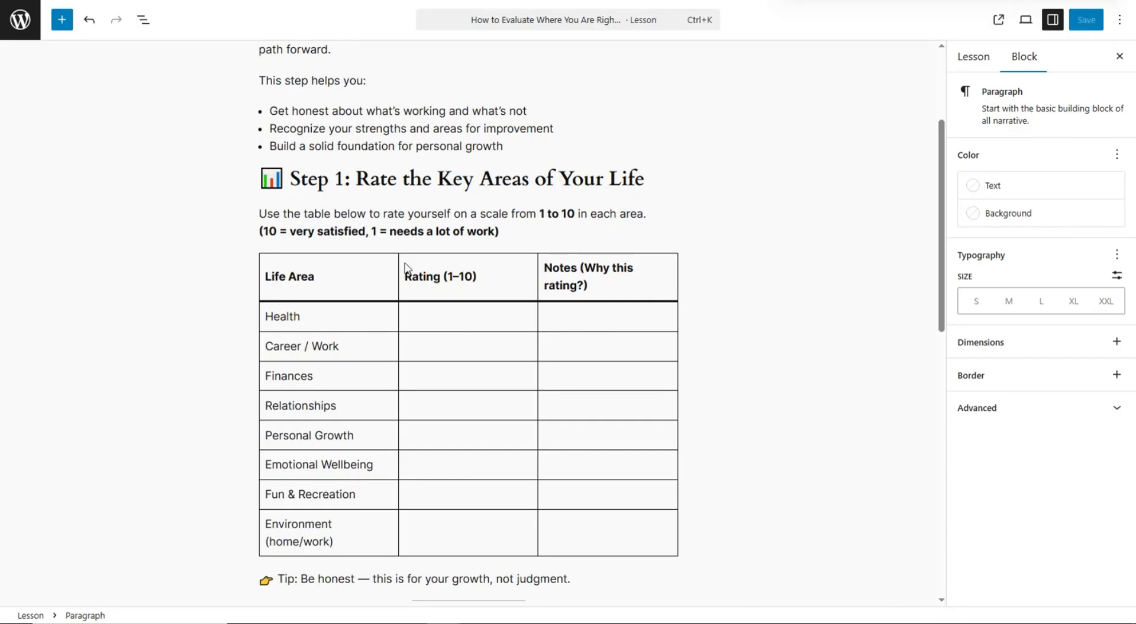
left_click(449, 320)
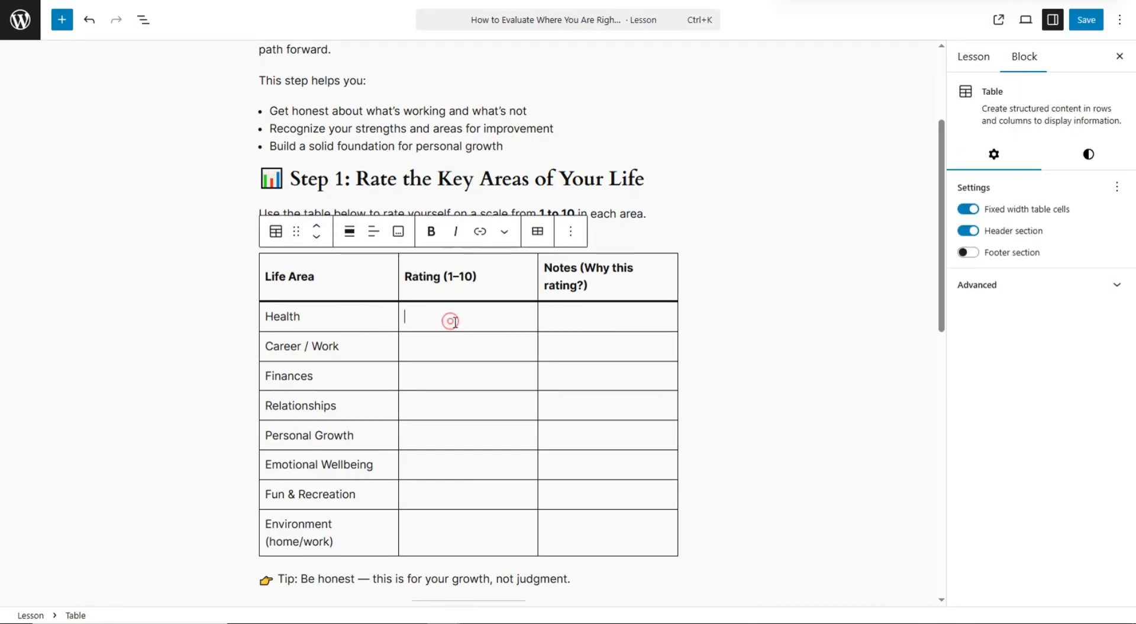
left_click(589, 320)
left_click(541, 165)
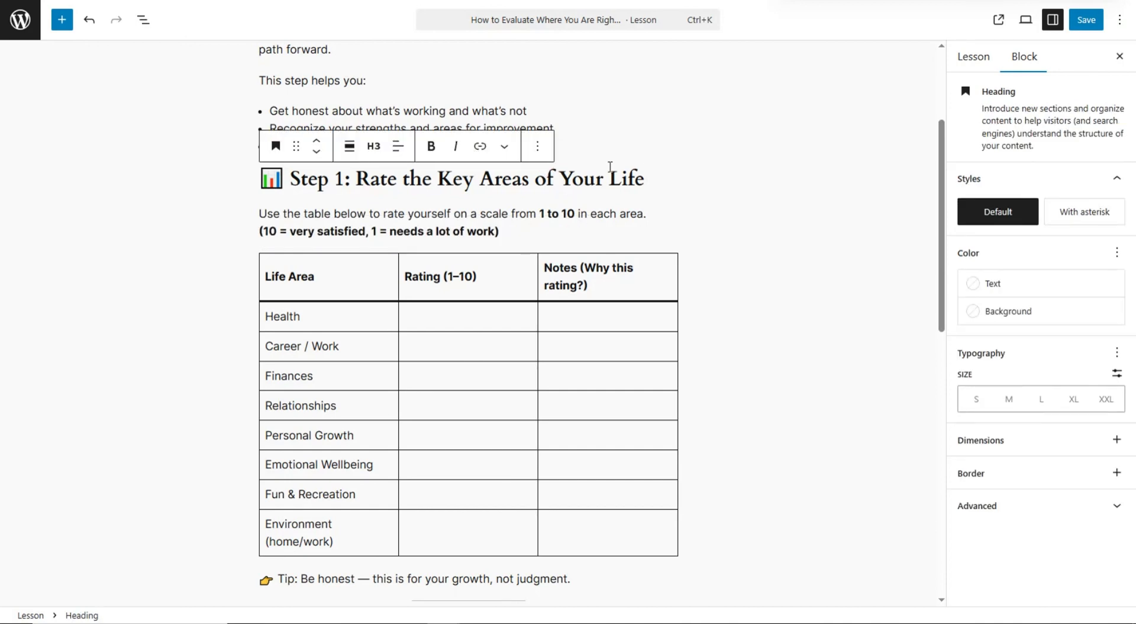
left_click(600, 140)
key("Return")
key("Return")
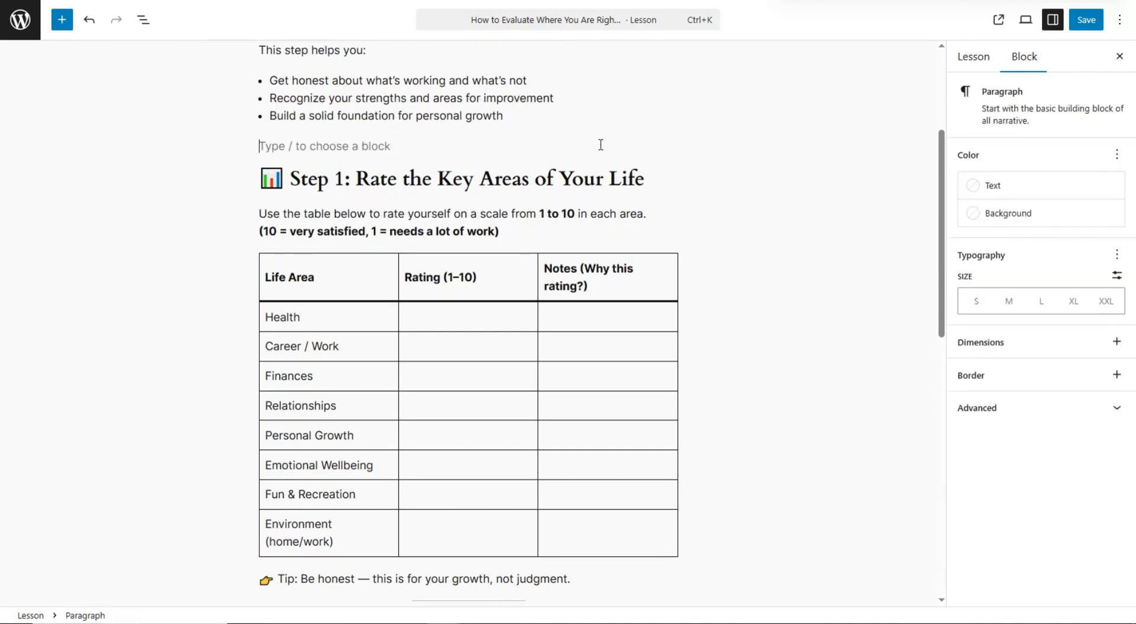
key("Return")
key("BackSpace")
- Insert a YouTube Embed block above Step 1
left_click(61, 19)
scroll(172, 245, "down", 5)
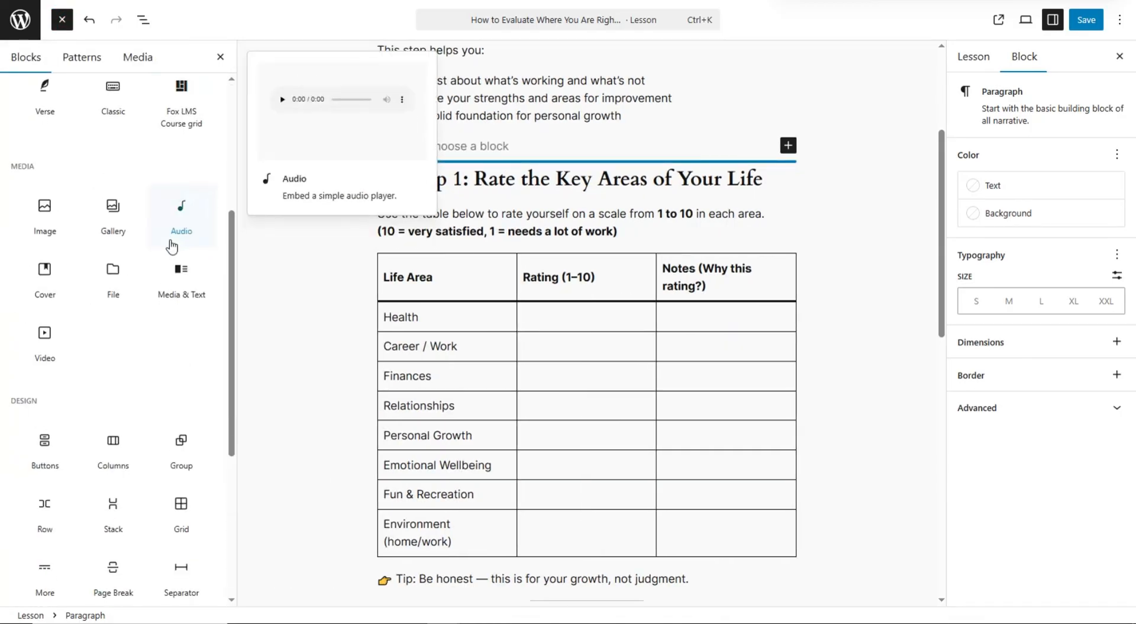
scroll(172, 246, "down", 15)
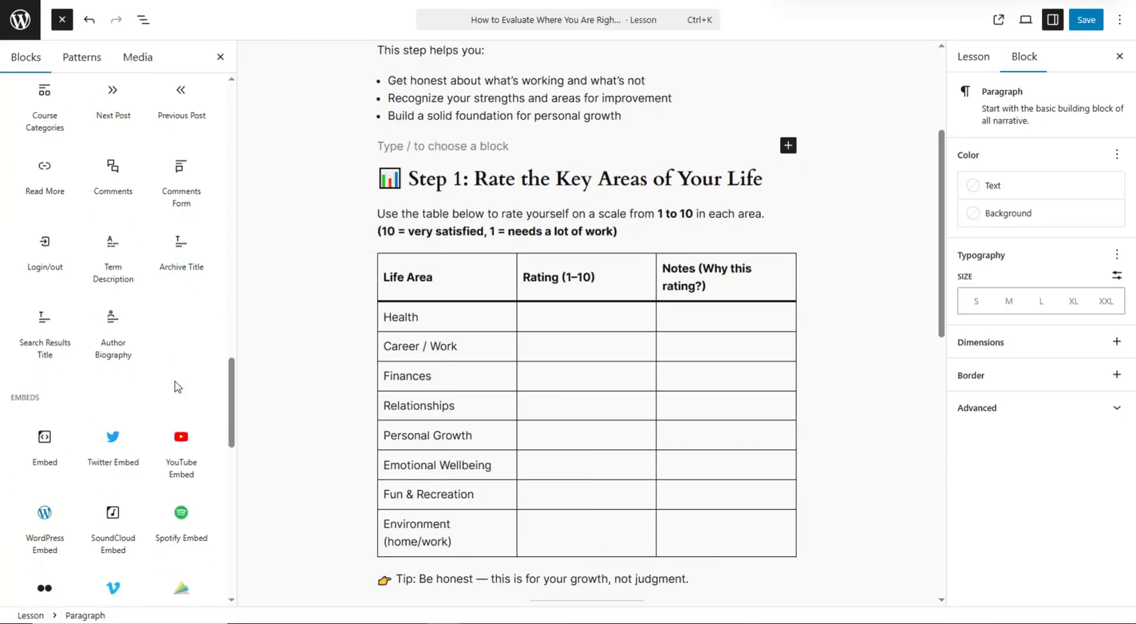
left_click(181, 453)
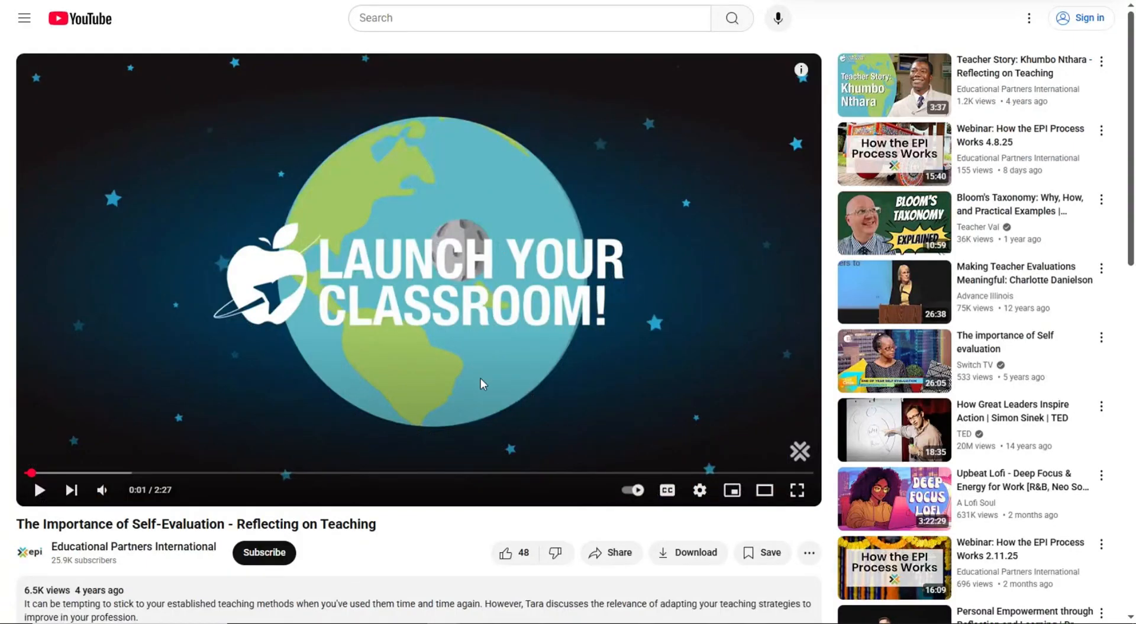
- Copy The Importance of Self-Evaluation video's share link and embed it in the YouTube block
scroll(415, 296, "down", 2)
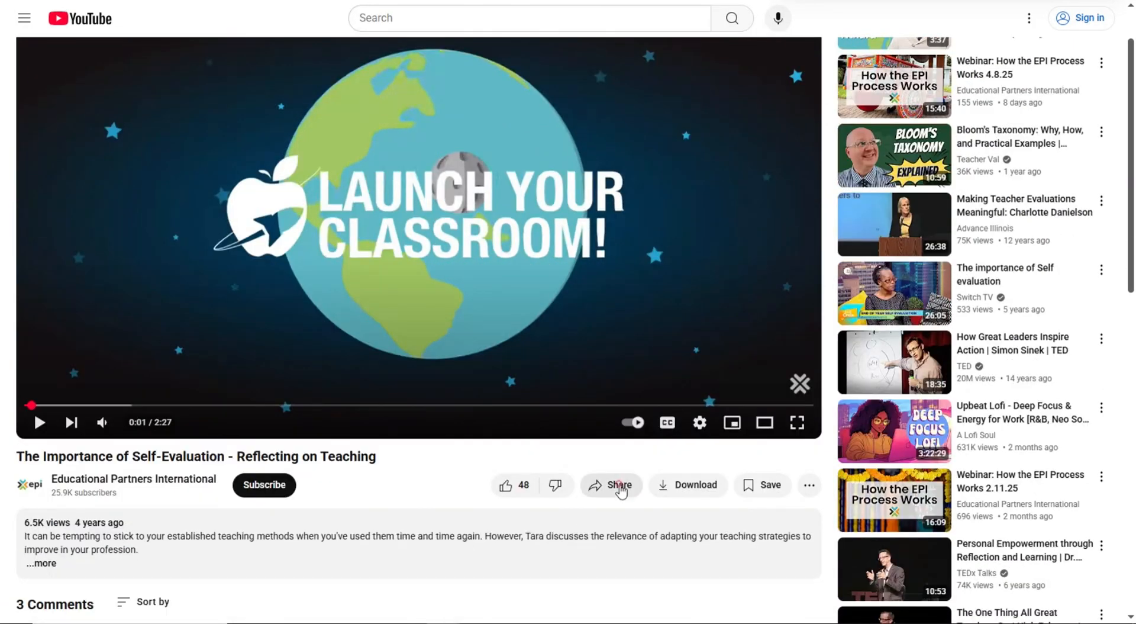
left_click(611, 485)
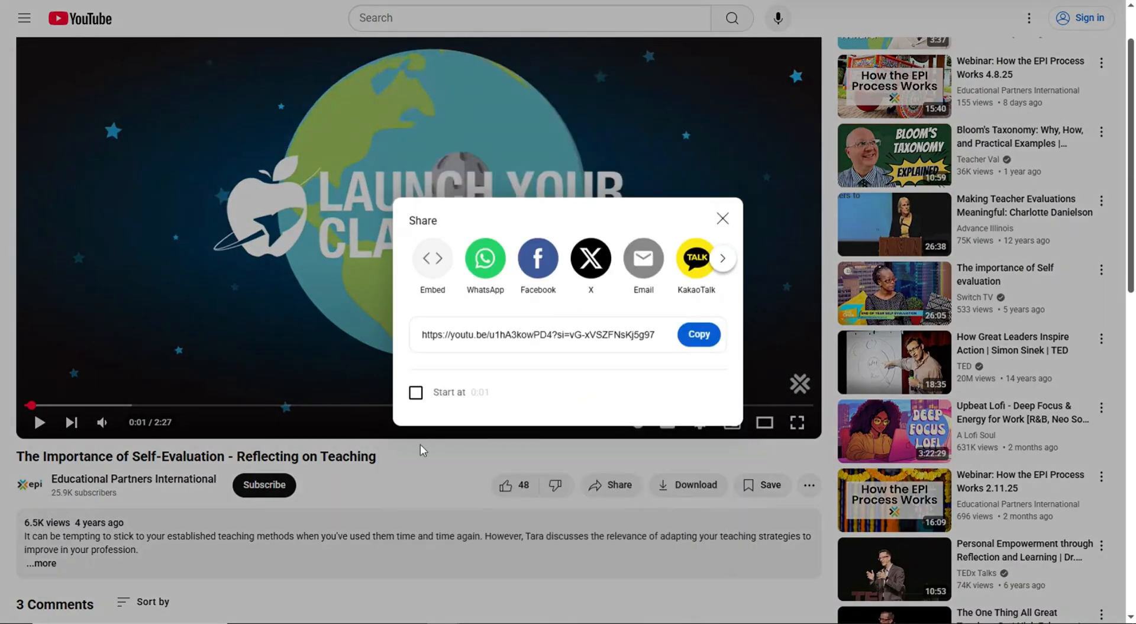
left_click(716, 338)
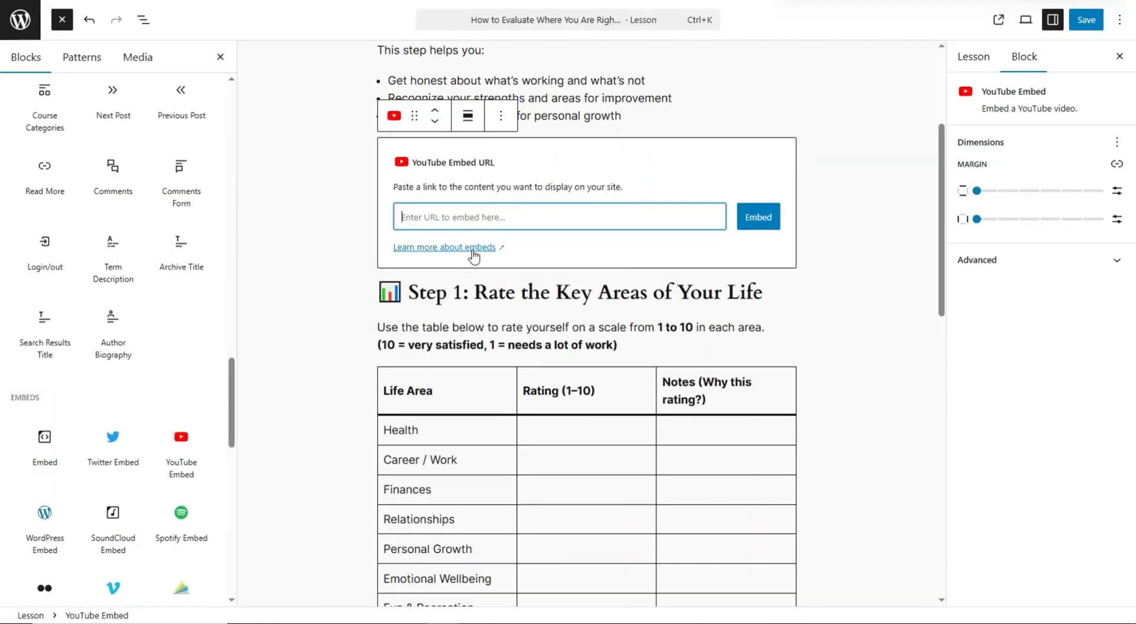
key("ctrl+v")
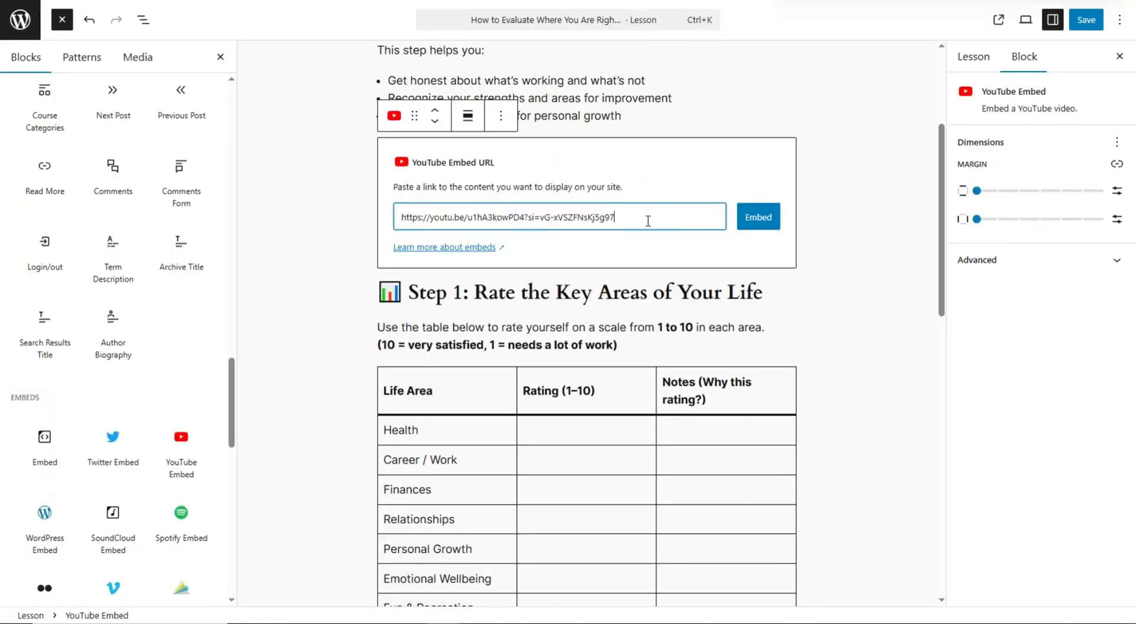
left_click(760, 227)
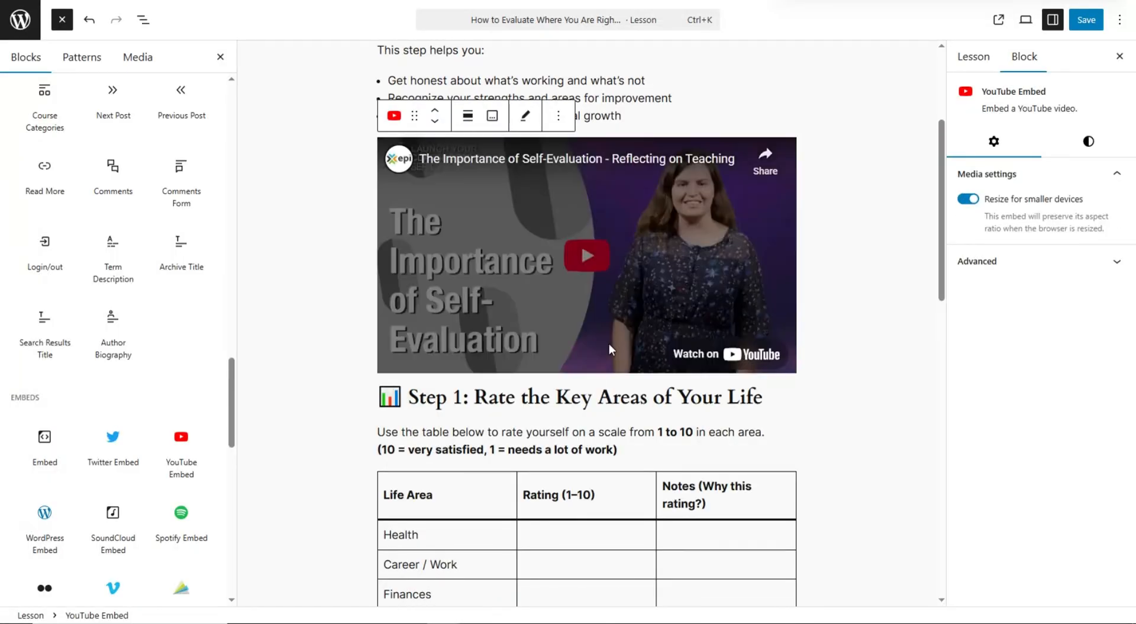
scroll(584, 353, "down", 5)
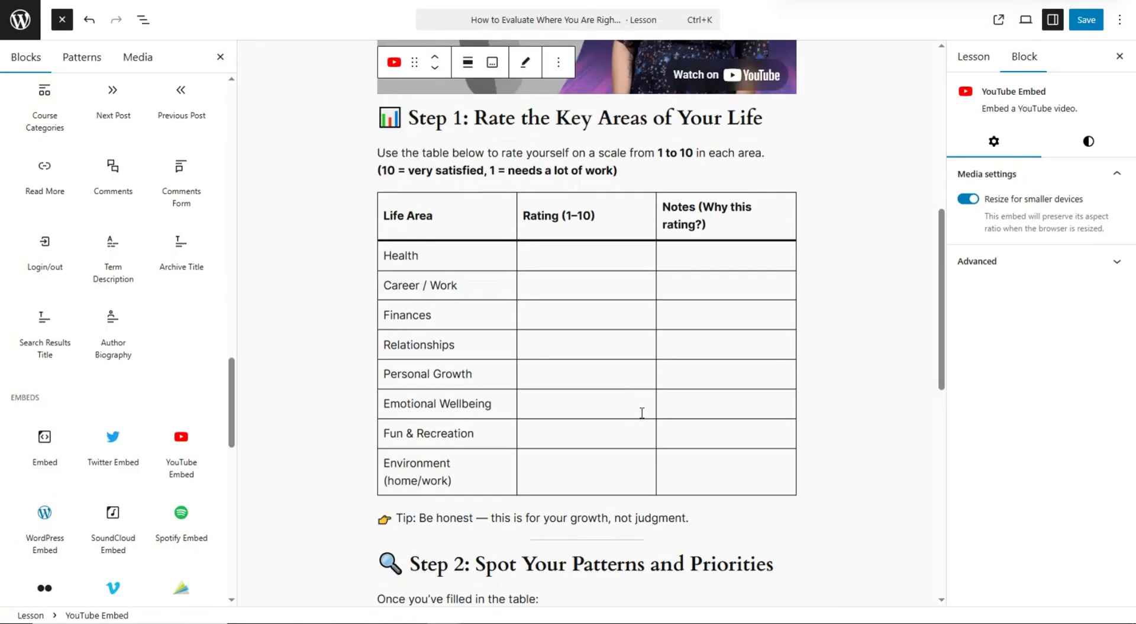
scroll(641, 413, "up", 8)
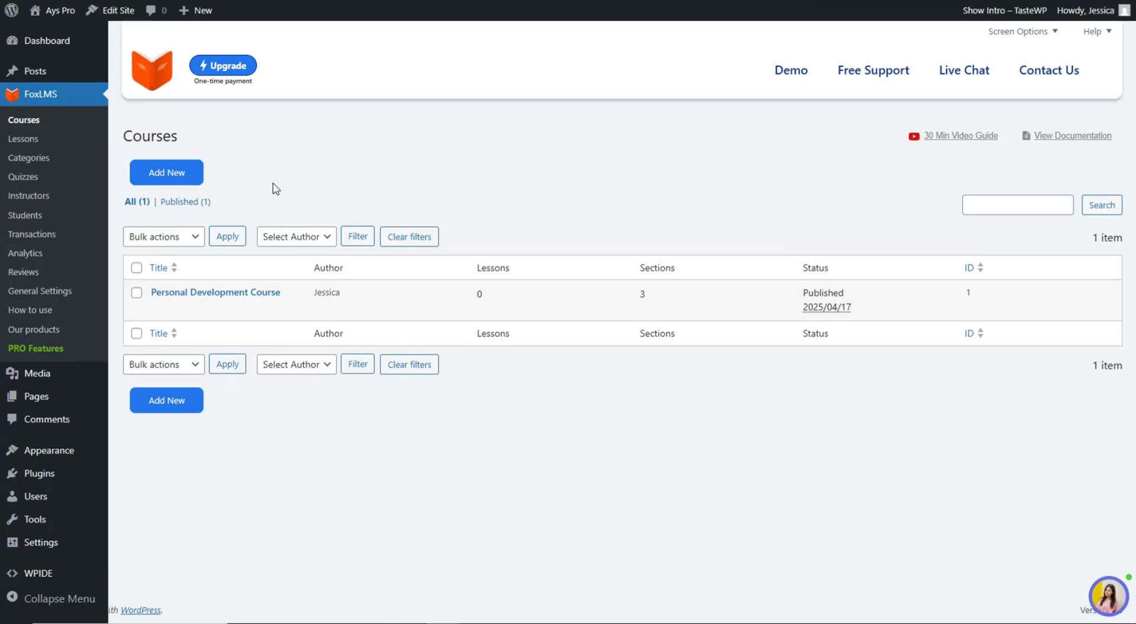
- View the Personal Development Course on the site and open its first lesson
mouse_move(197, 293)
left_click(183, 310)
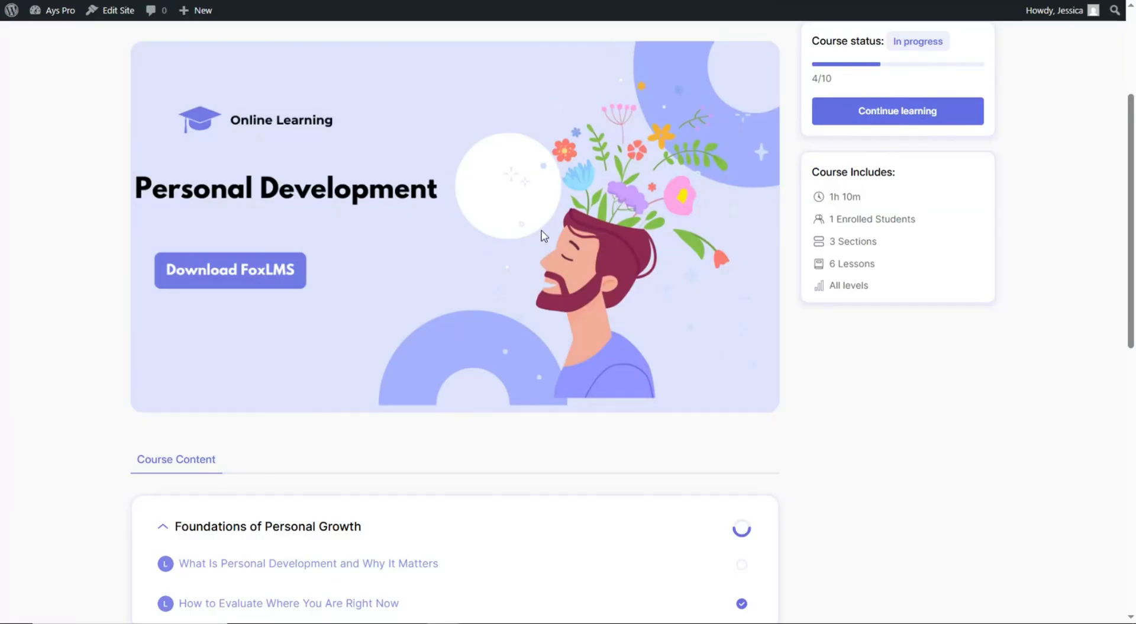
scroll(395, 318, "down", 2)
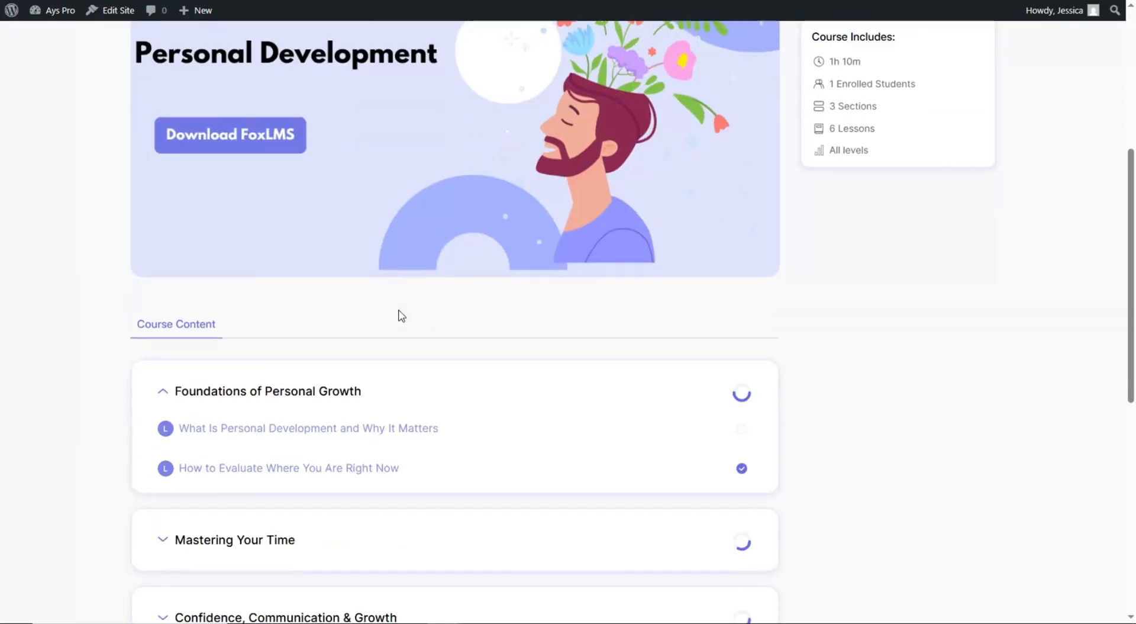
left_click(402, 426)
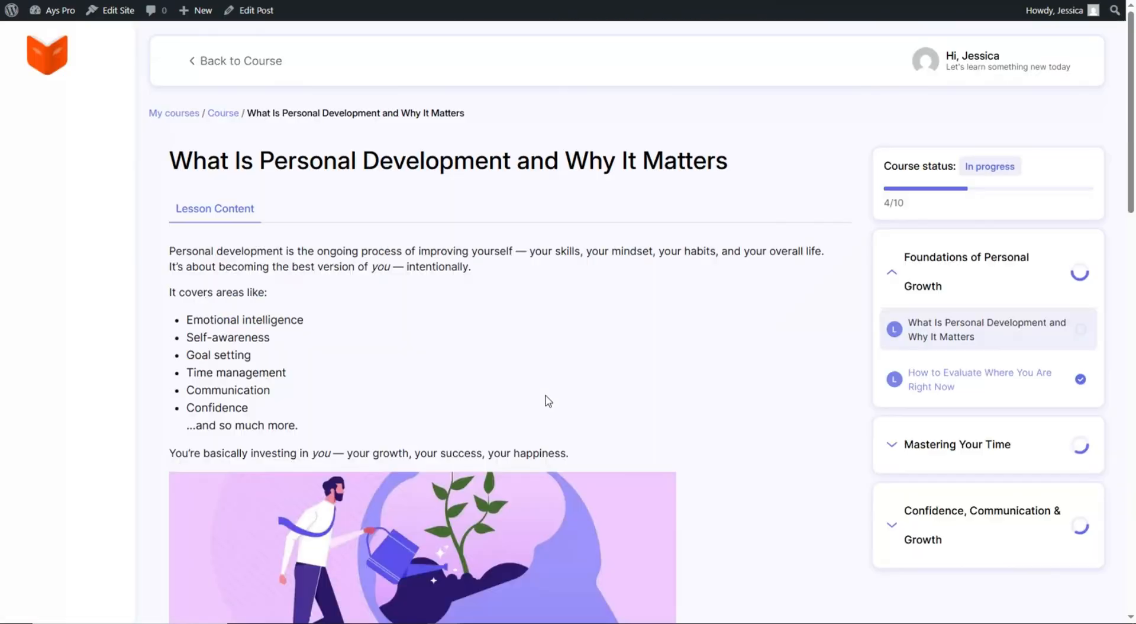
scroll(450, 269, "down", 3)
scroll(476, 281, "down", 14)
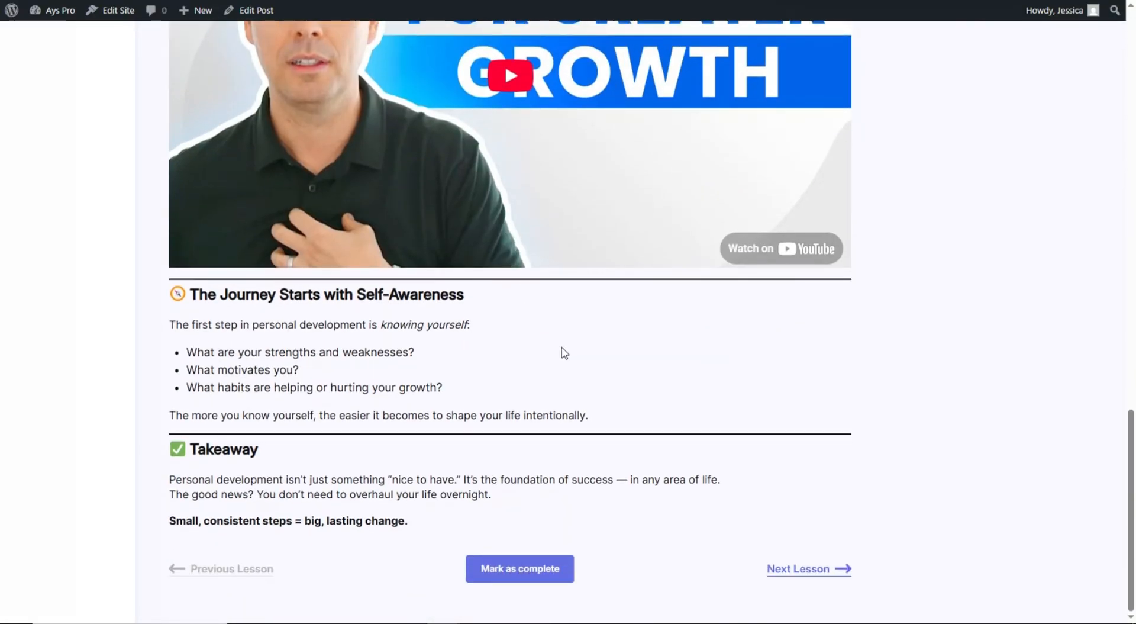
- Advance through Daily Planning with Time Blocking, 21/90 Rule, Effective Communication and Lifelong Learning lessons
left_click(772, 569)
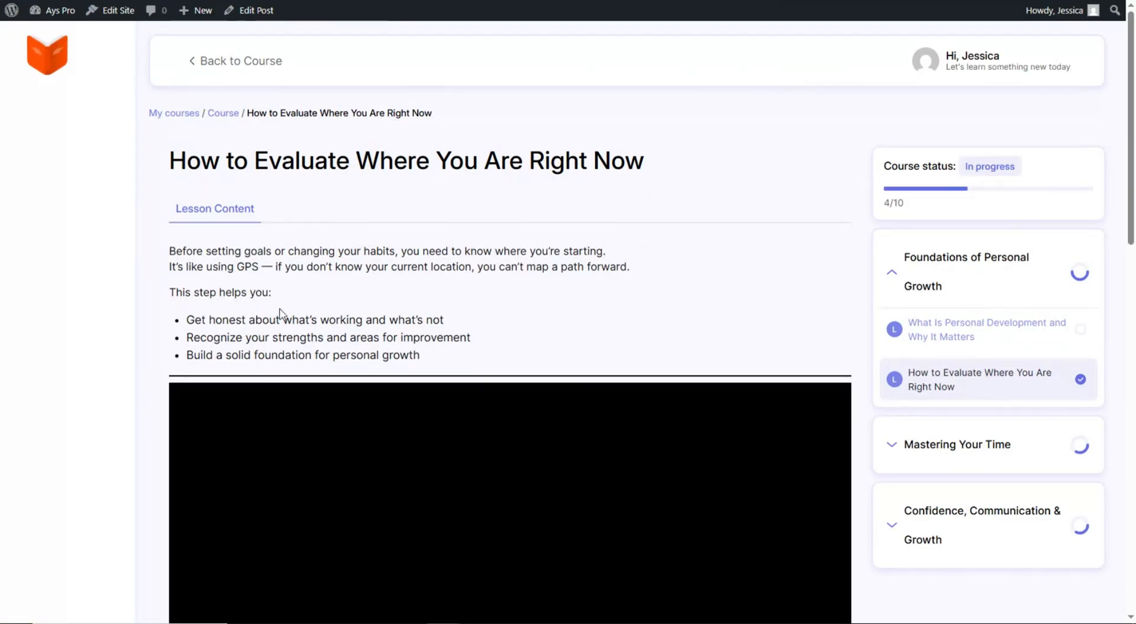
scroll(254, 144, "down", 2)
scroll(319, 99, "down", 14)
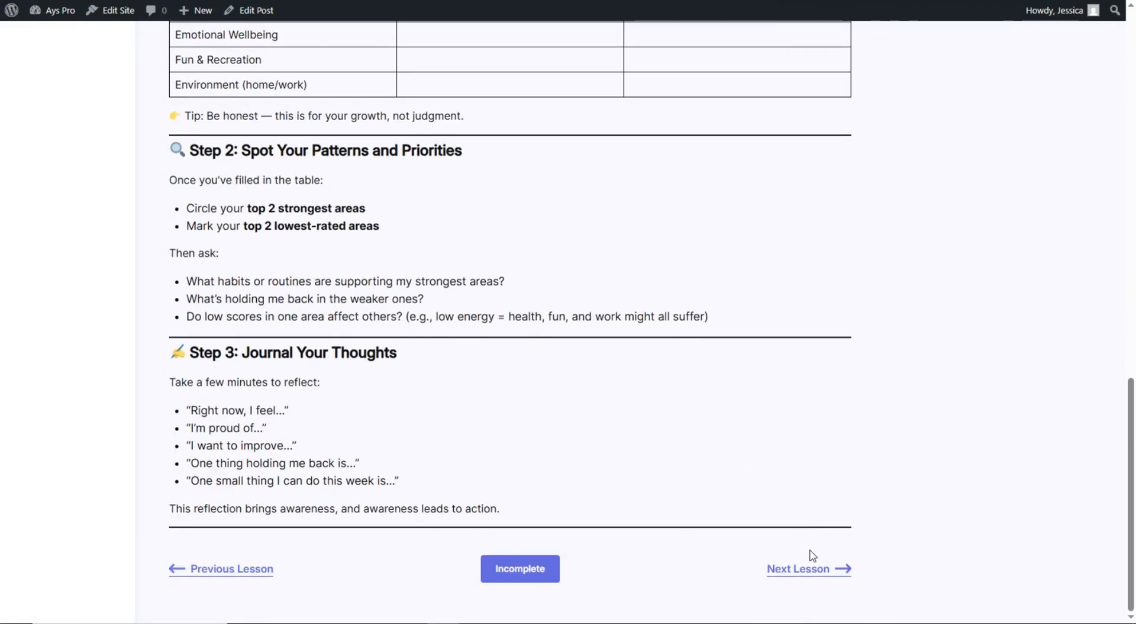
left_click(814, 568)
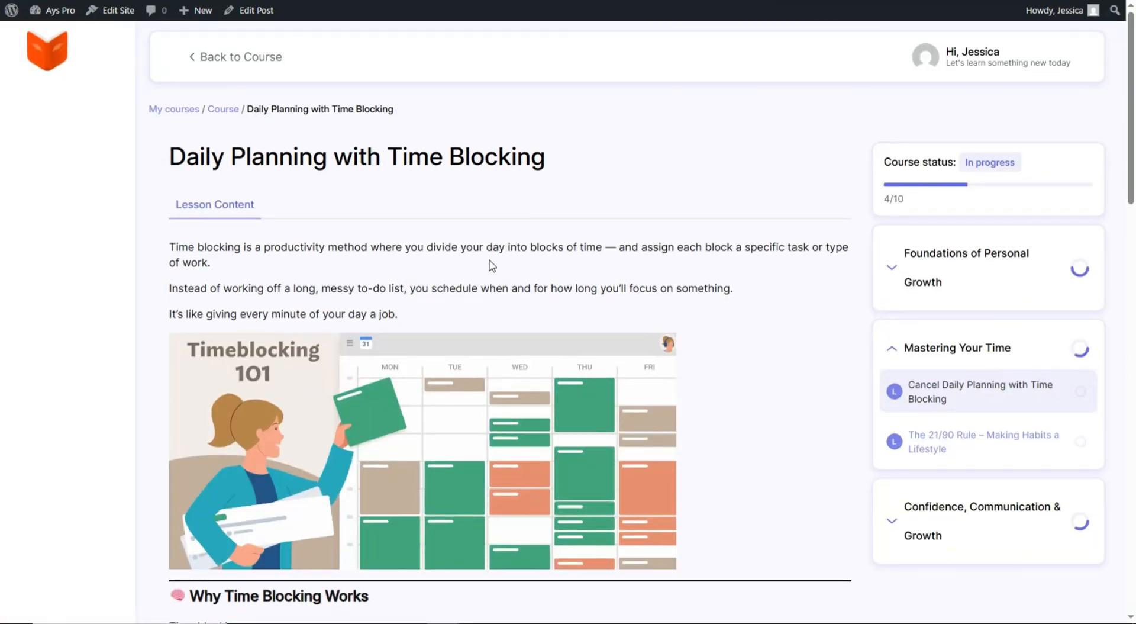
scroll(489, 265, "down", 20)
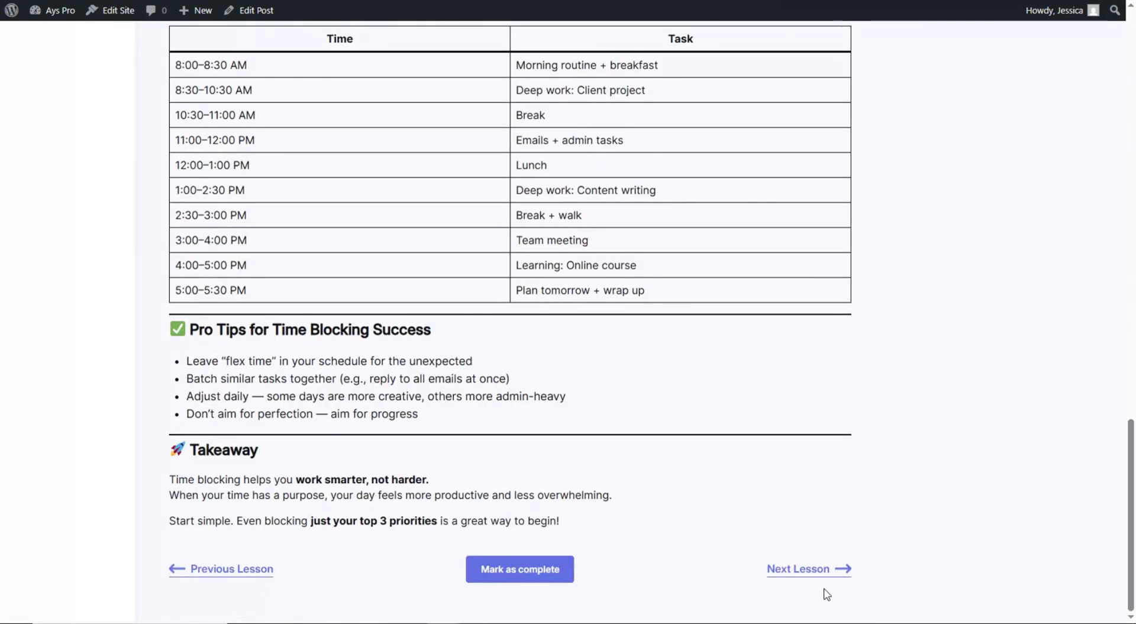
left_click(810, 569)
scroll(536, 258, "down", 15)
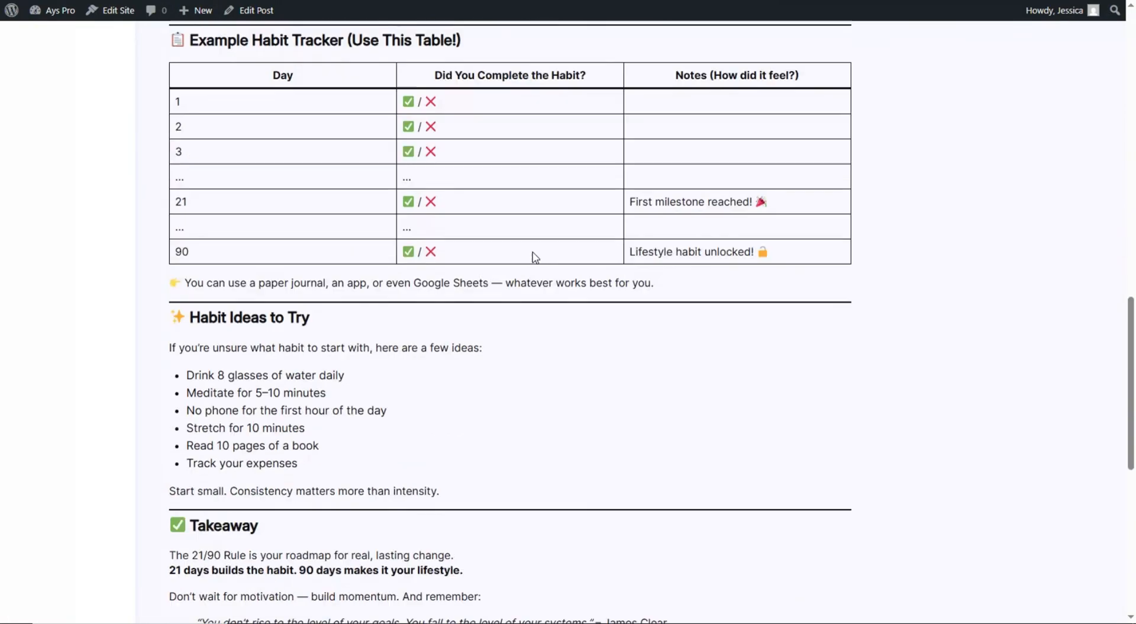
scroll(536, 258, "down", 9)
left_click(804, 567)
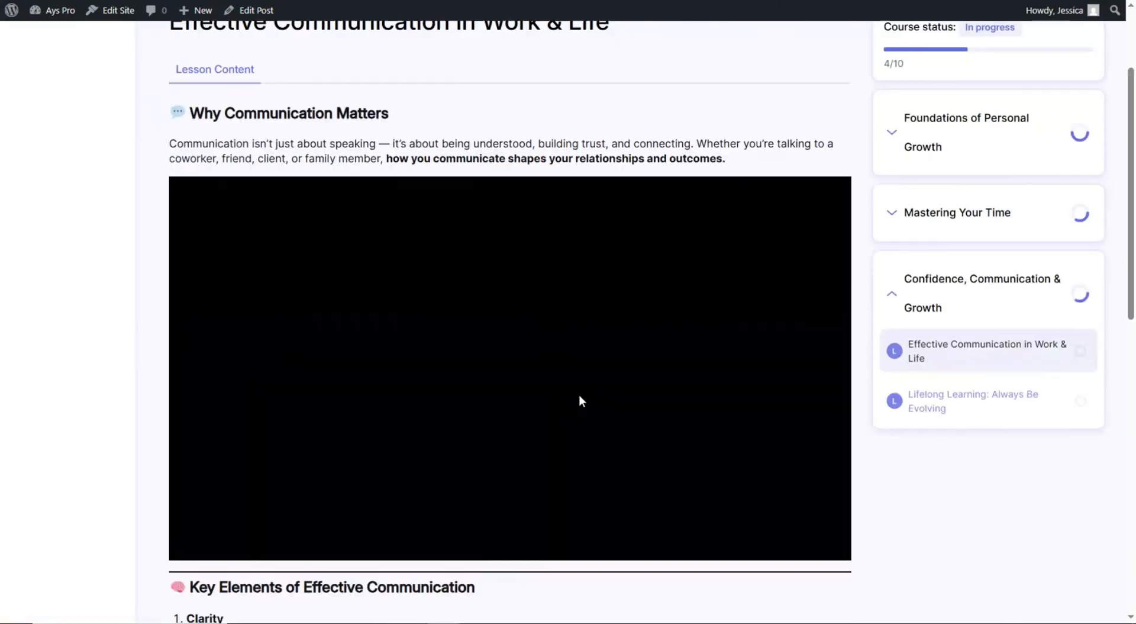
scroll(580, 397, "down", 11)
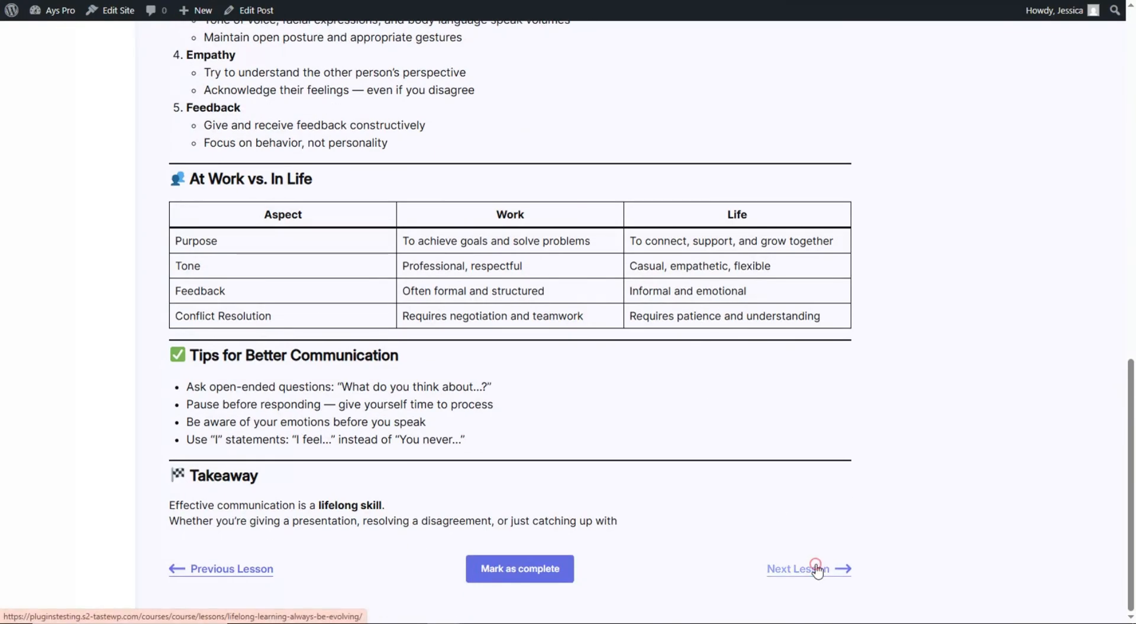
left_click(814, 567)
scroll(556, 258, "down", 15)
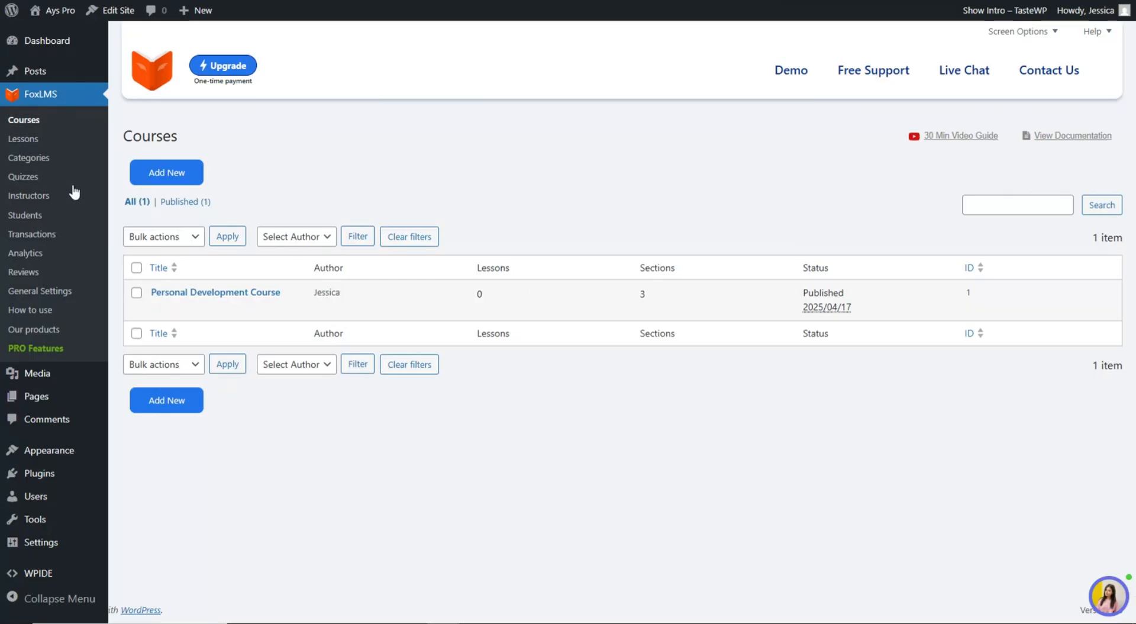
- Install the Quiz Maker plugin from the FoxLMS Quizzes page and confirm with OK
left_click(43, 176)
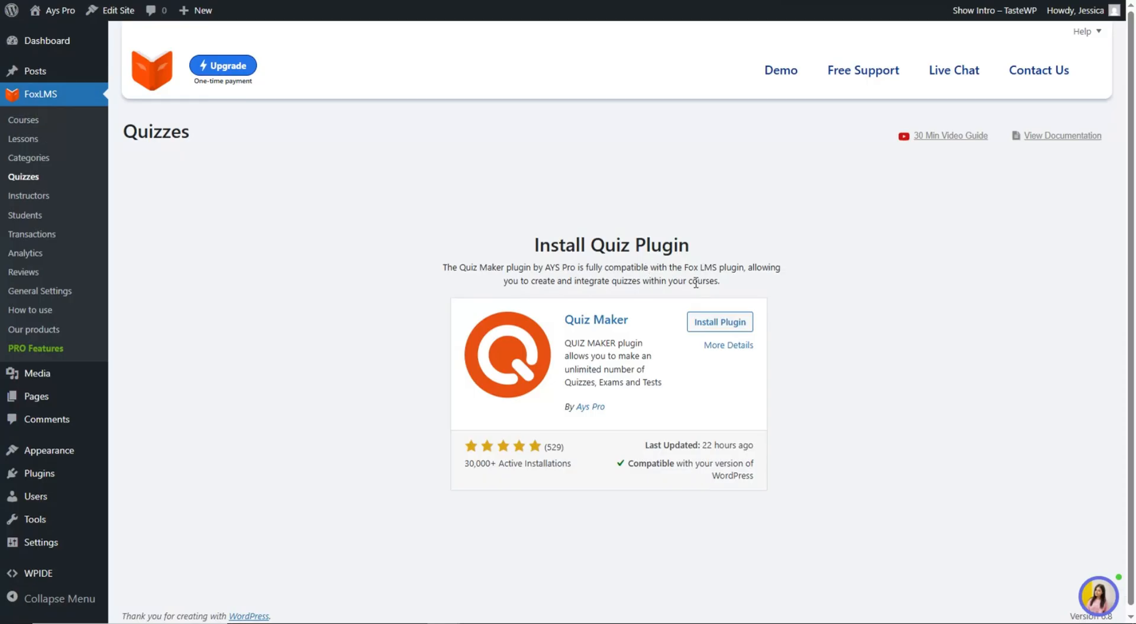
left_click(729, 323)
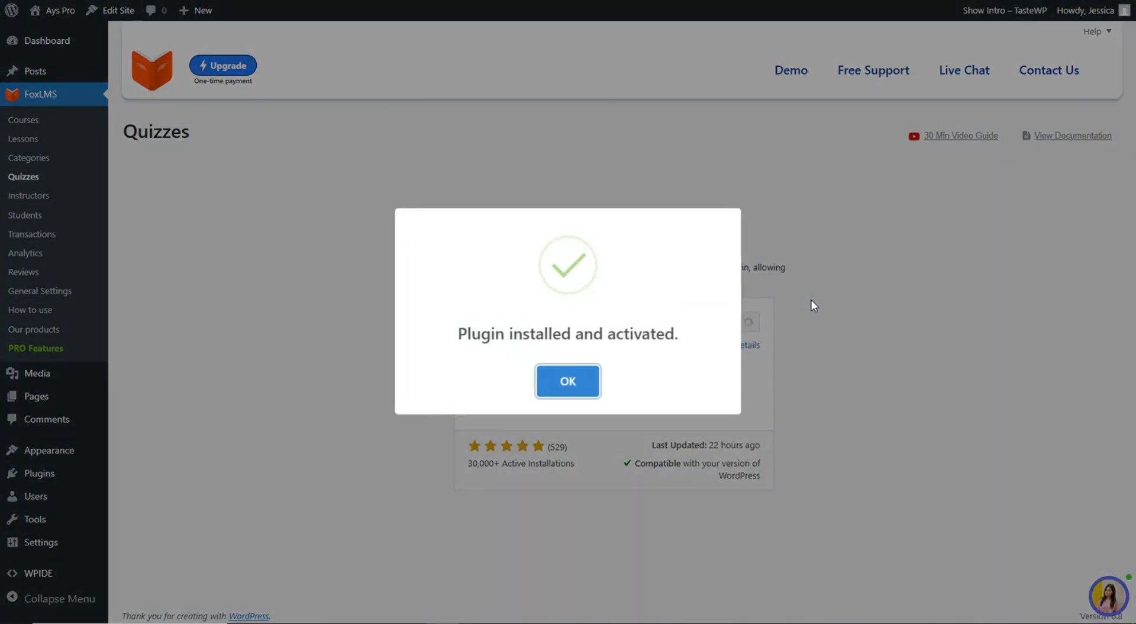
left_click(586, 388)
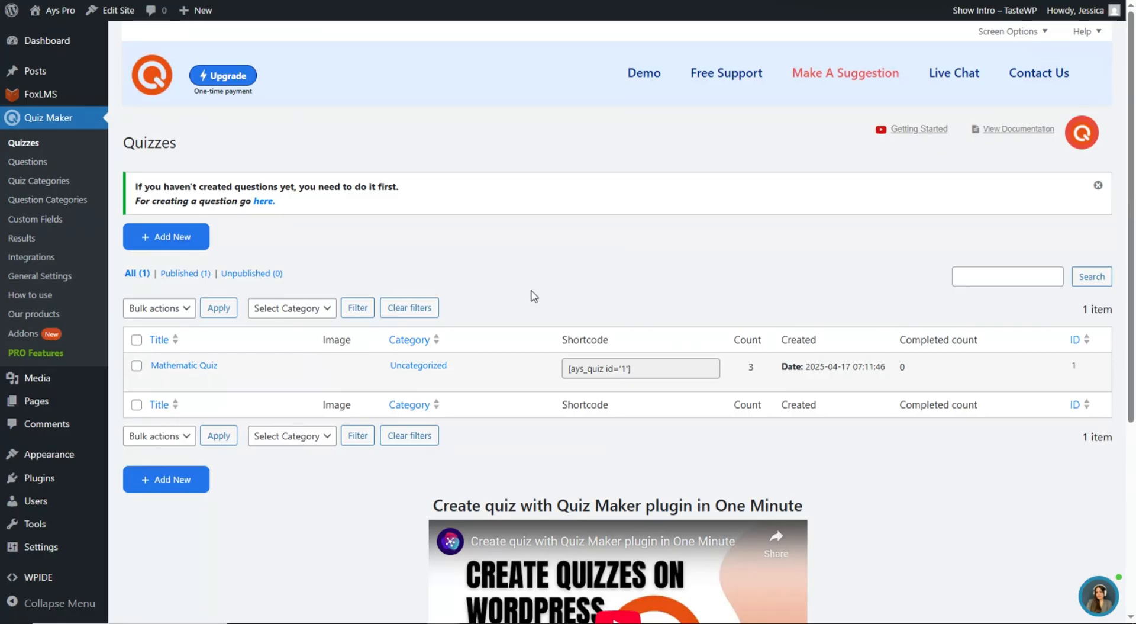
- Start a new Quiz Maker question and review the question types, keeping Radio
left_click(73, 168)
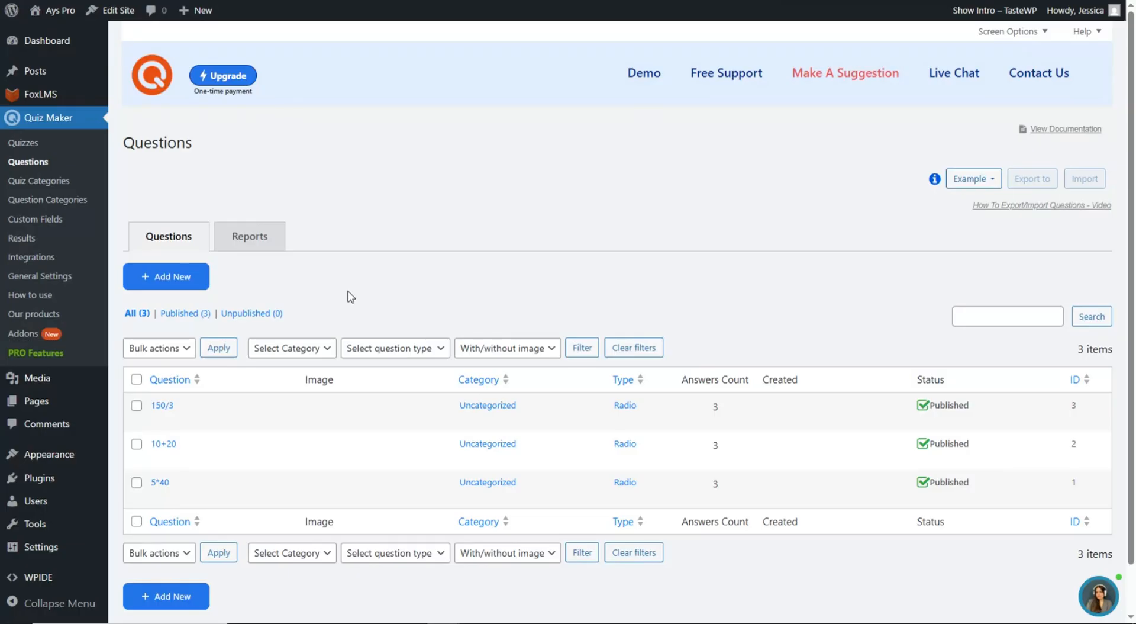
left_click(182, 283)
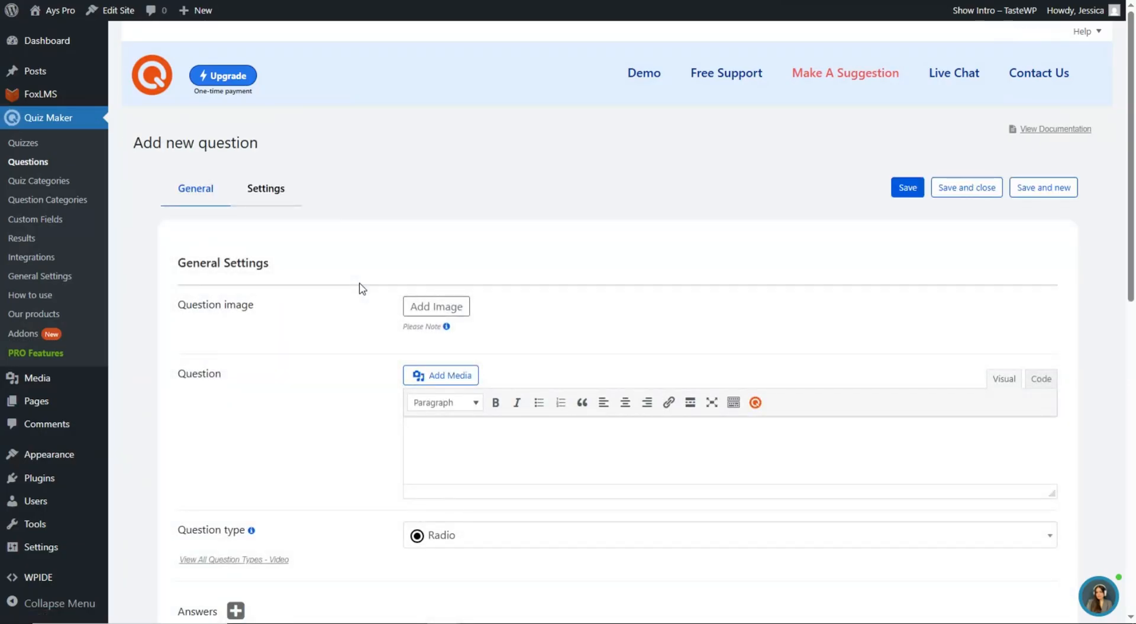
scroll(343, 225, "down", 7)
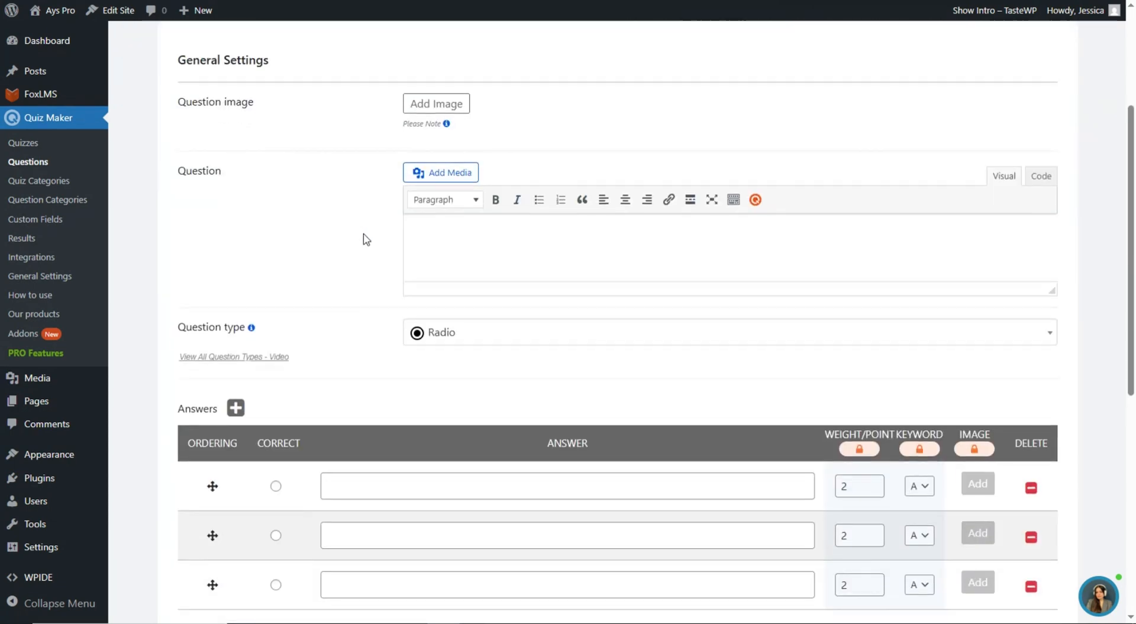
scroll(385, 266, "up", 6)
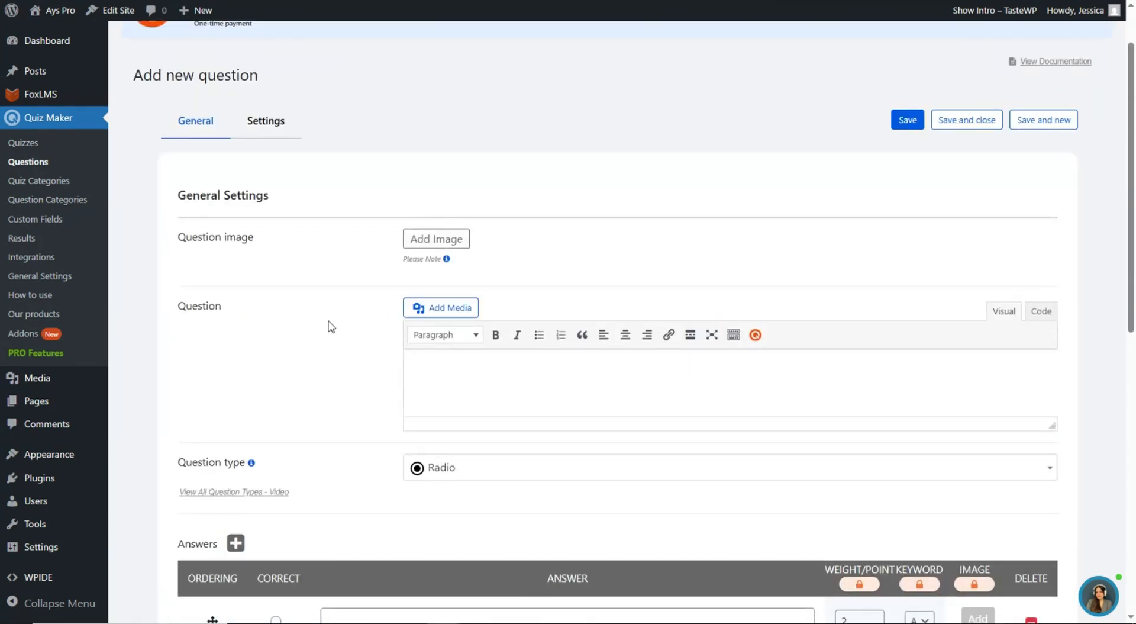
scroll(374, 380, "down", 3)
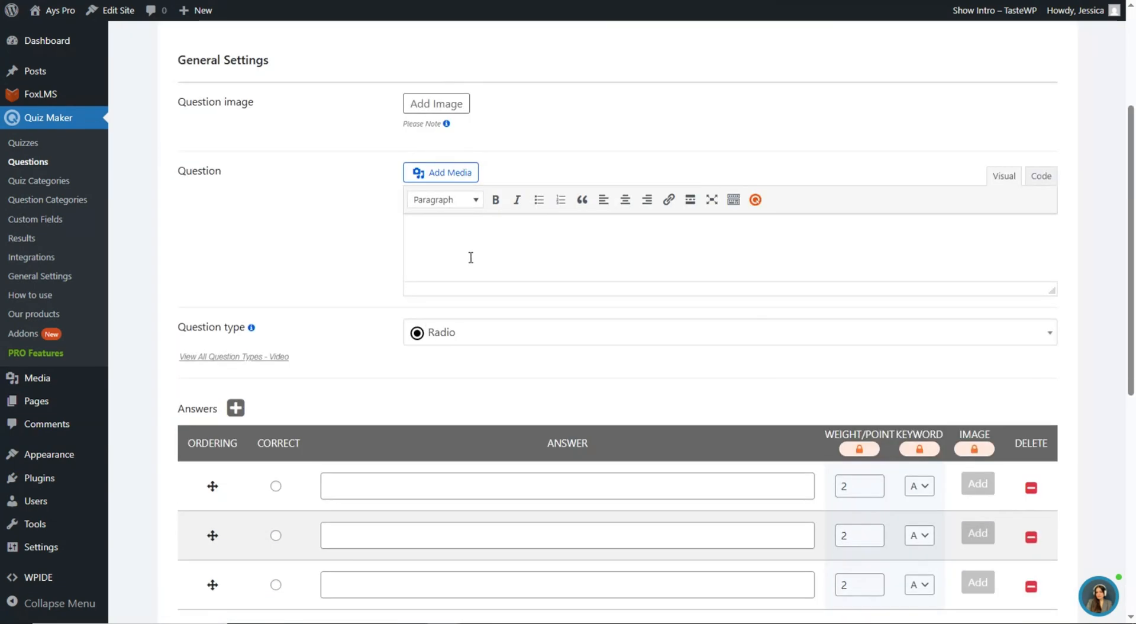
scroll(457, 264, "down", 1)
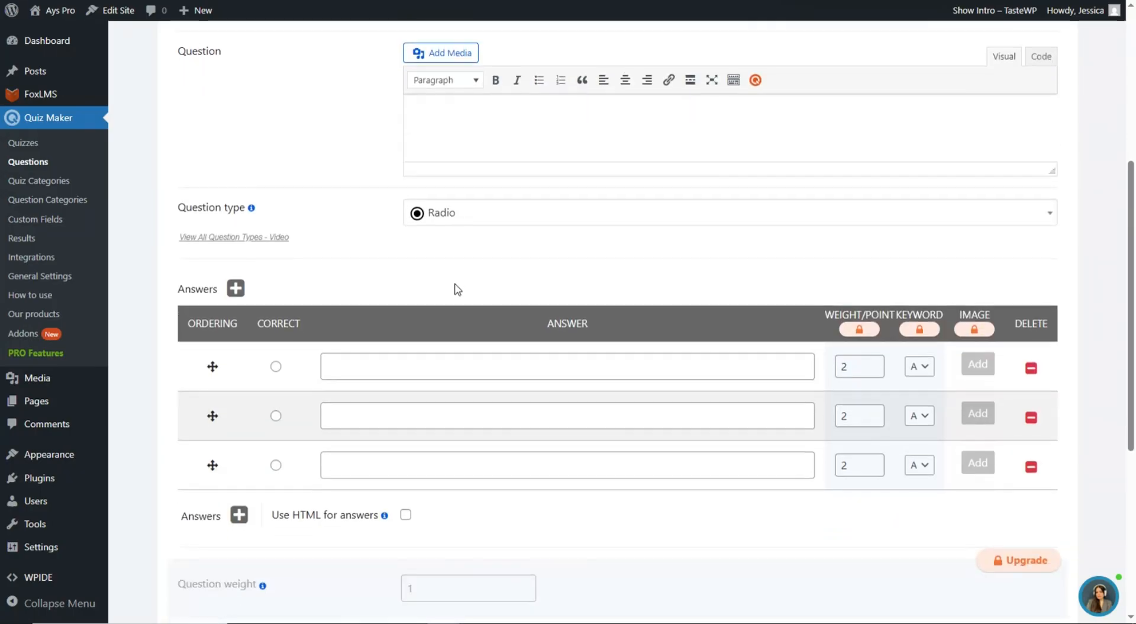
left_click(457, 205)
scroll(466, 298, "down", 3)
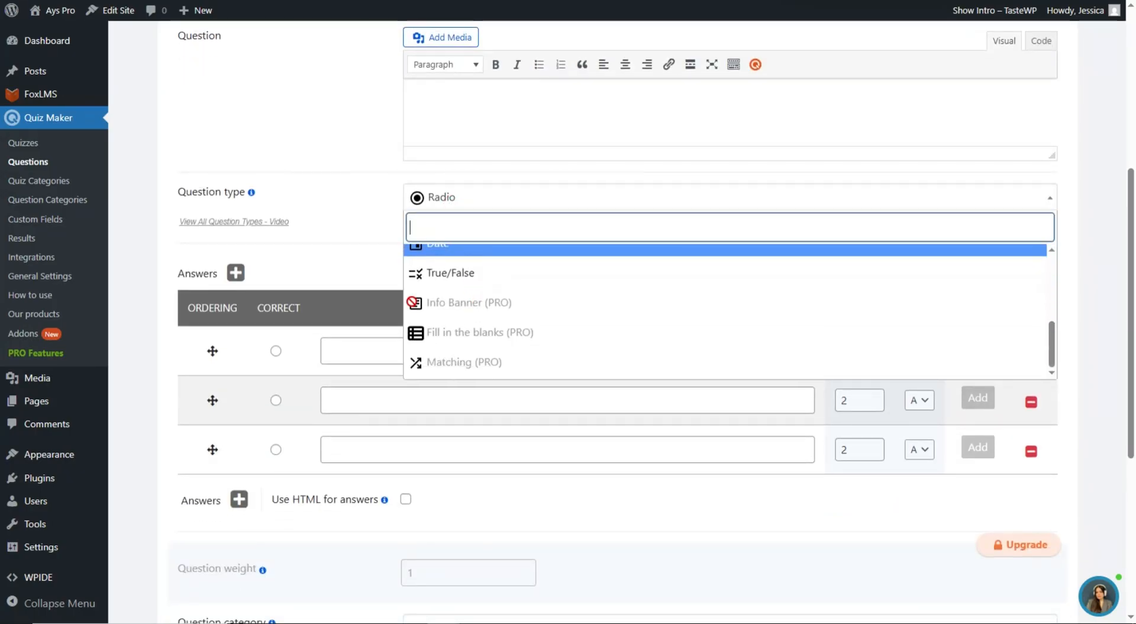
scroll(343, 246, "up", 3)
left_click(343, 246)
scroll(383, 266, "down", 2)
scroll(410, 314, "down", 3)
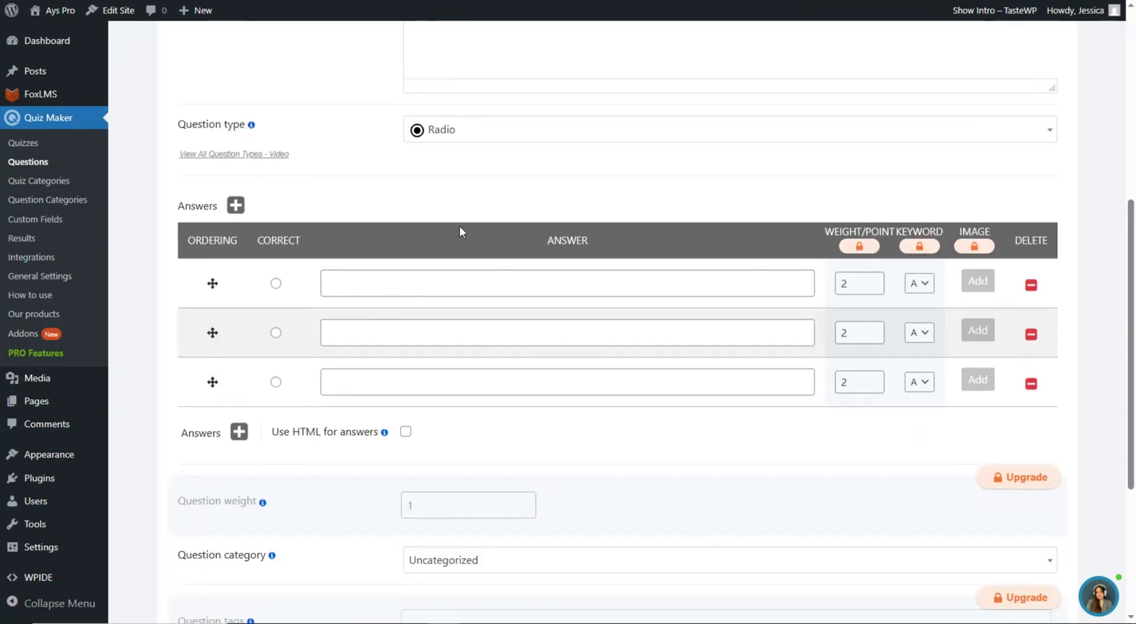
scroll(498, 253, "up", 7)
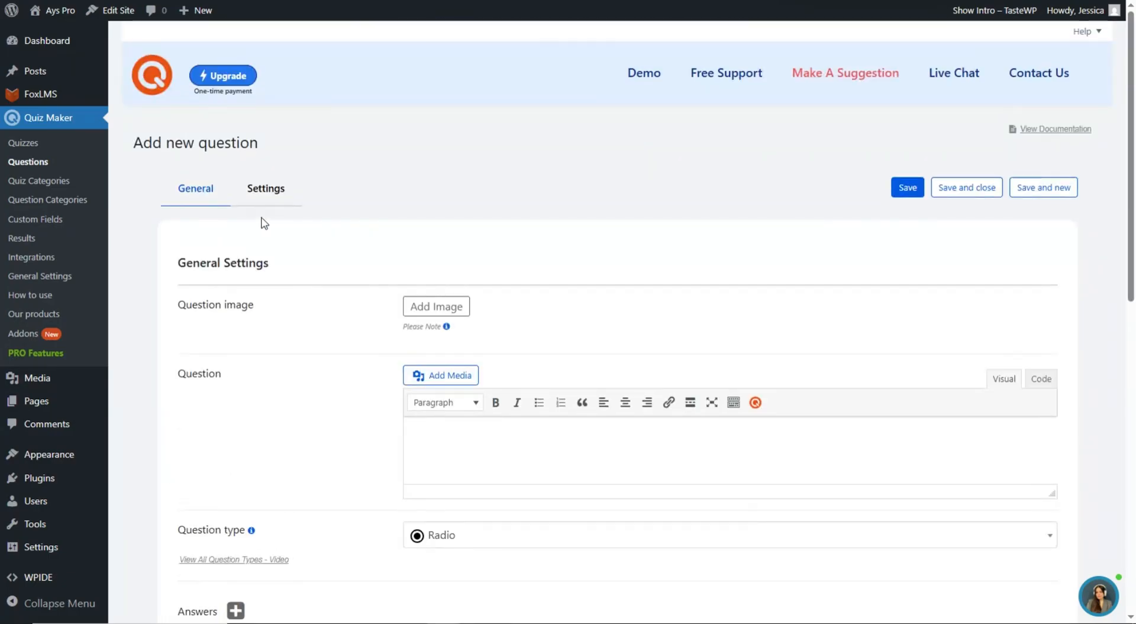
- Look over the question's Settings tab, then return to the General fields
left_click(265, 198)
scroll(236, 241, "down", 12)
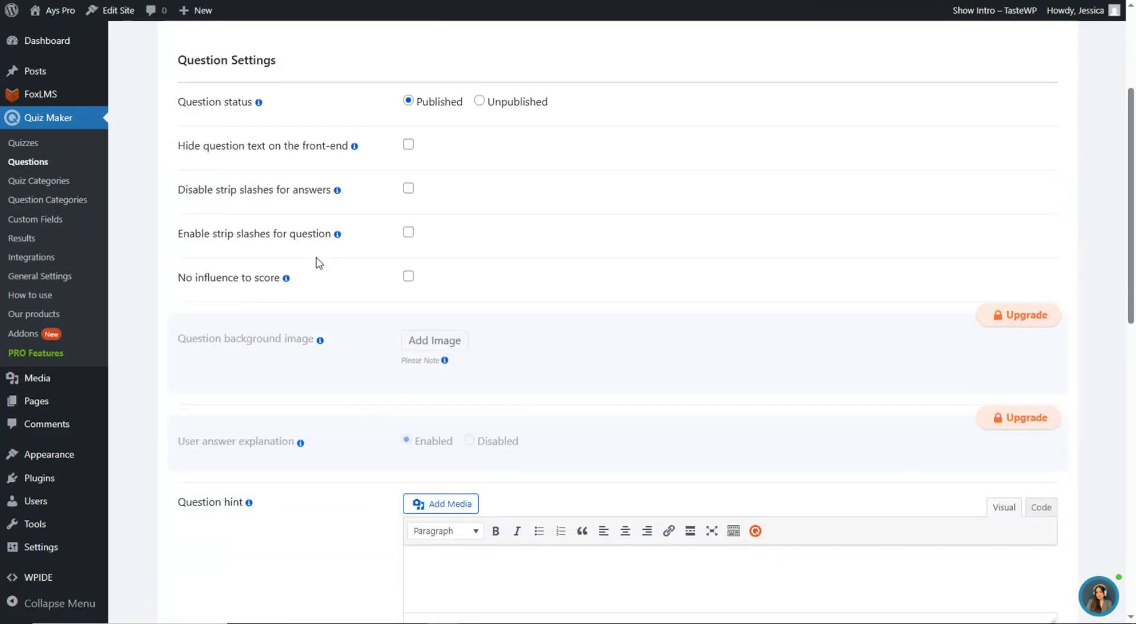
scroll(378, 300, "down", 3)
scroll(339, 272, "up", 15)
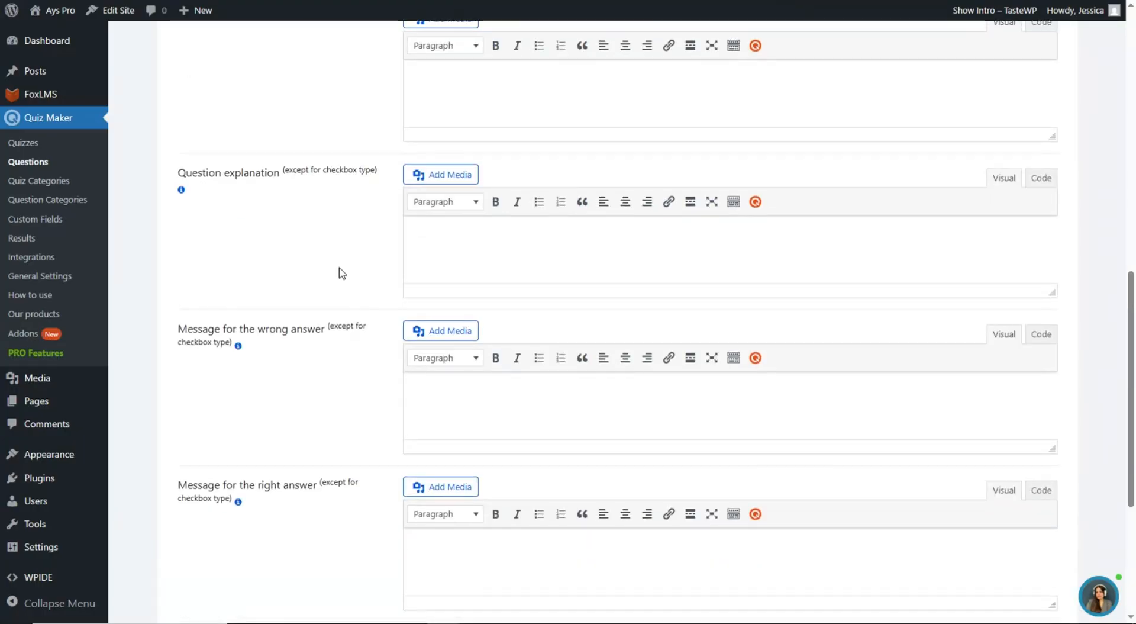
left_click(207, 195)
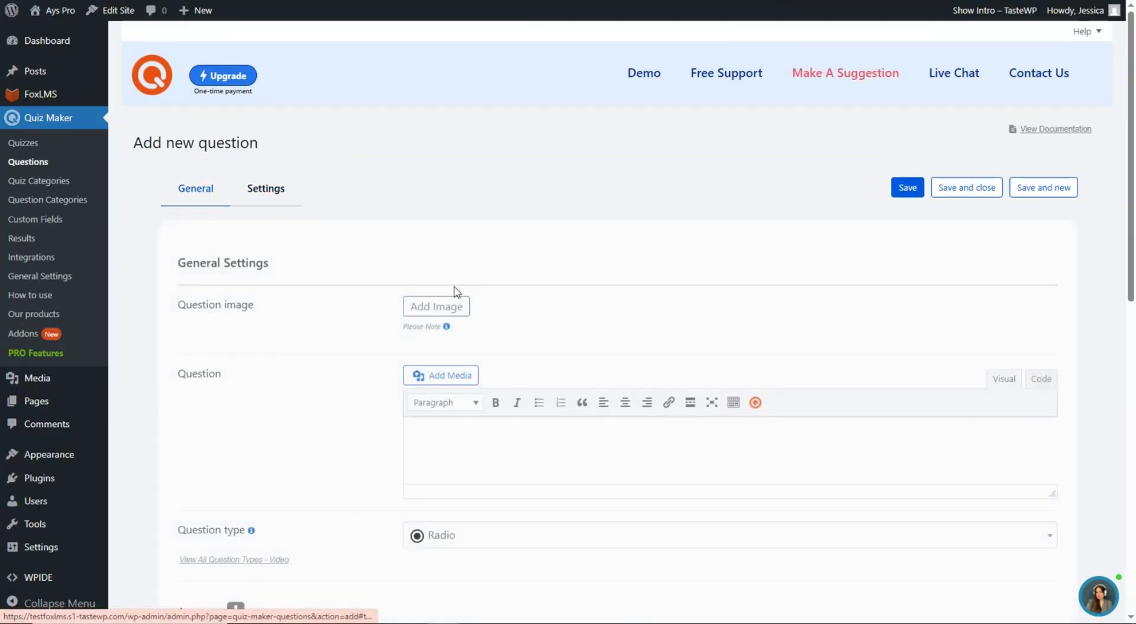
scroll(385, 286, "down", 3)
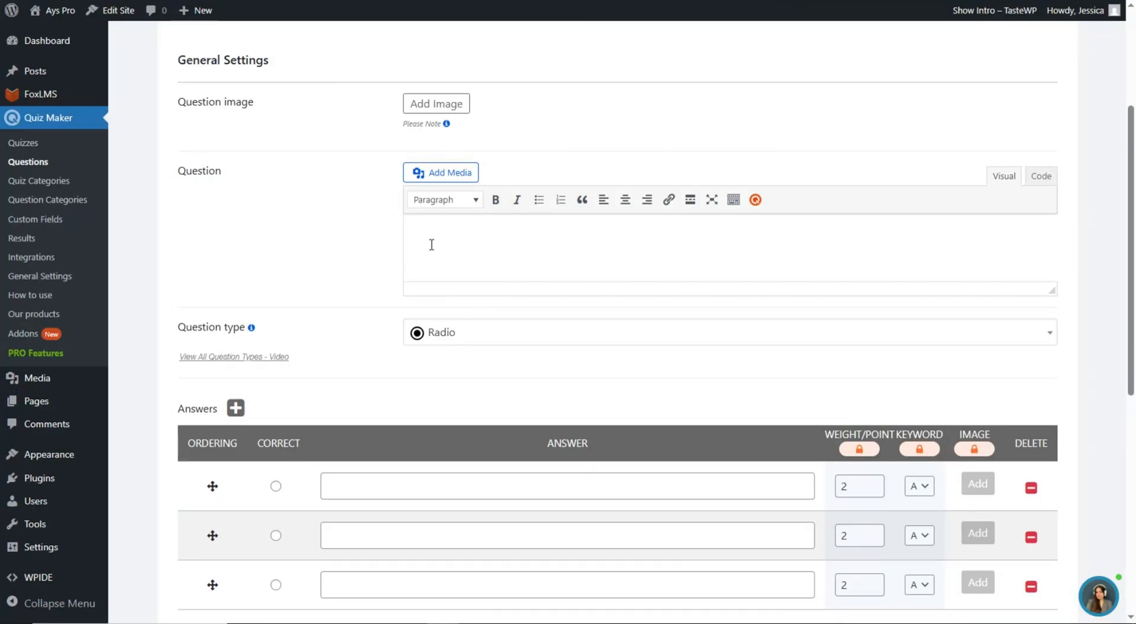
scroll(432, 396, "down", 1)
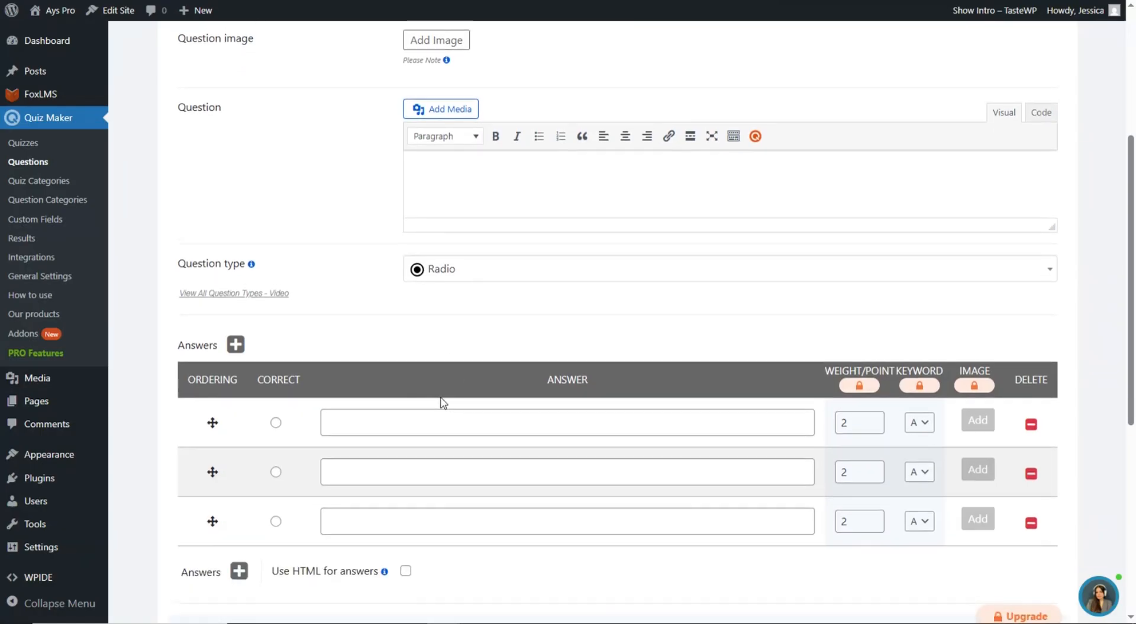
scroll(414, 379, "up", 2)
- Paste the question 'What is the main goal of personal development?' from clipboard history
left_click(453, 313)
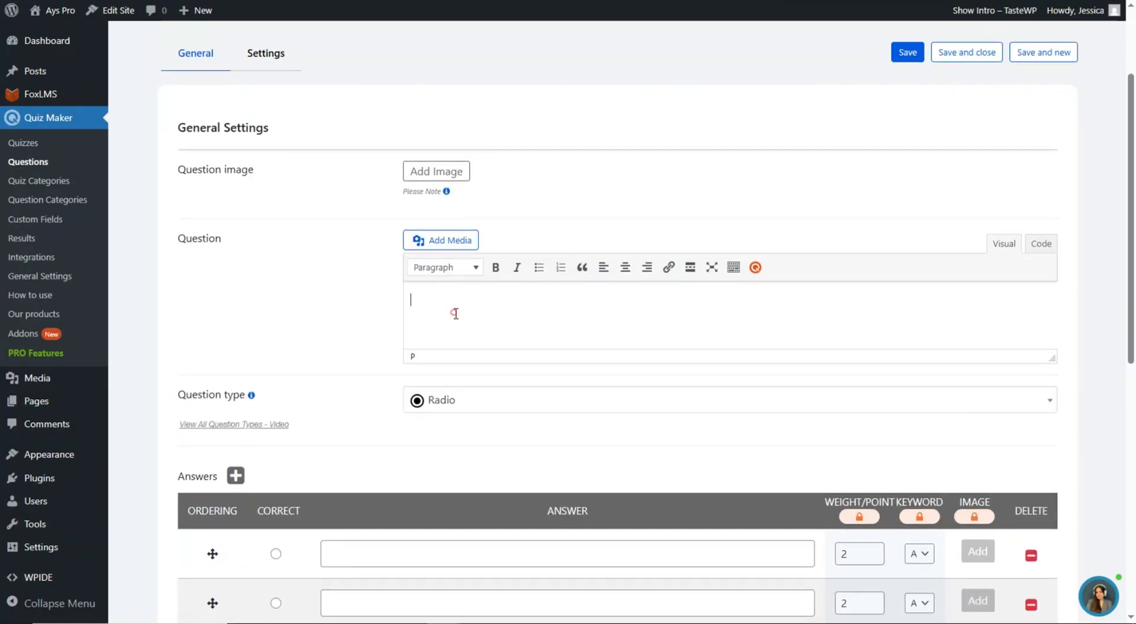
key("super+v")
left_click(491, 506)
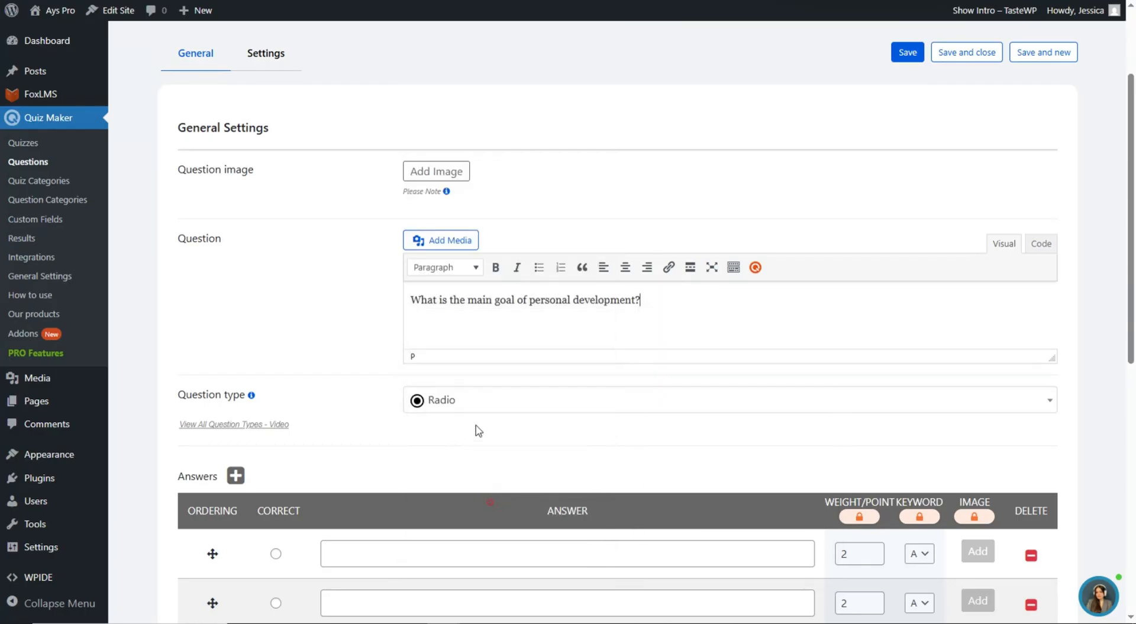
scroll(474, 450, "down", 1)
- Fill in three answers, including 'To follow trends and impress others' and the strengths-and-weaknesses answer
left_click(457, 477)
key("super+v")
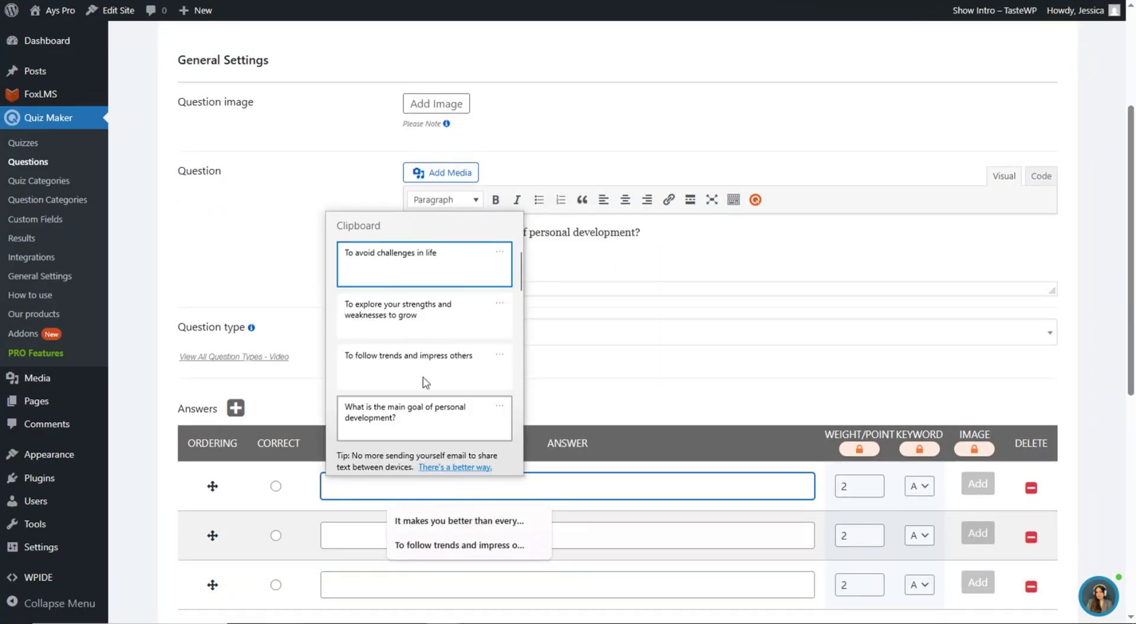
left_click(457, 373)
left_click(395, 529)
key("super+v")
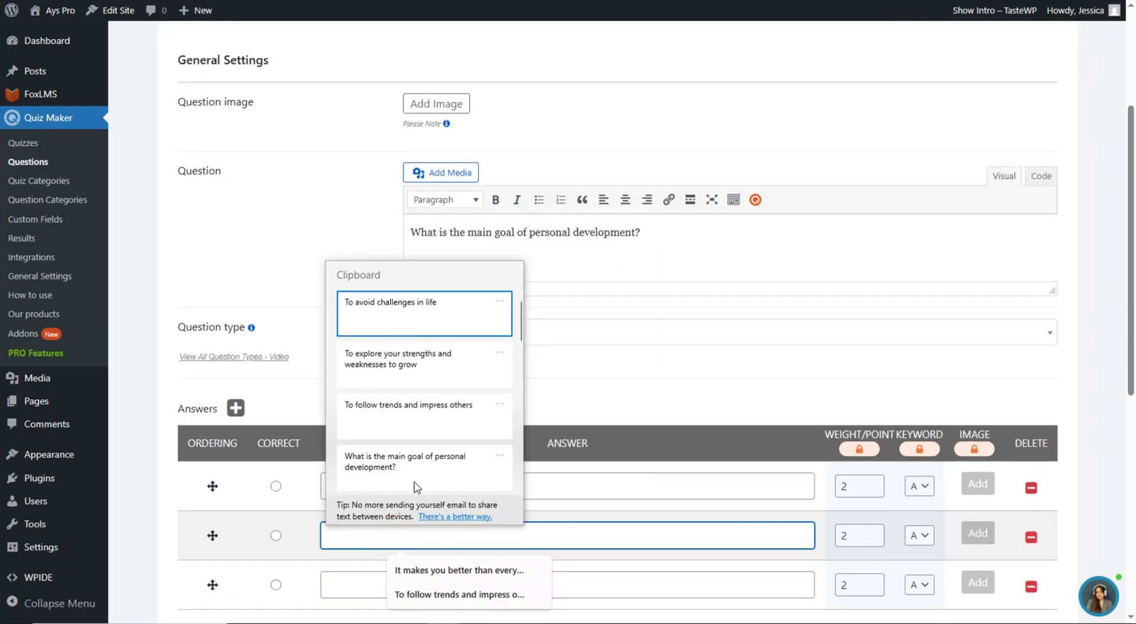
left_click(472, 373)
scroll(388, 518, "down", 1)
left_click(388, 518)
key("super+v")
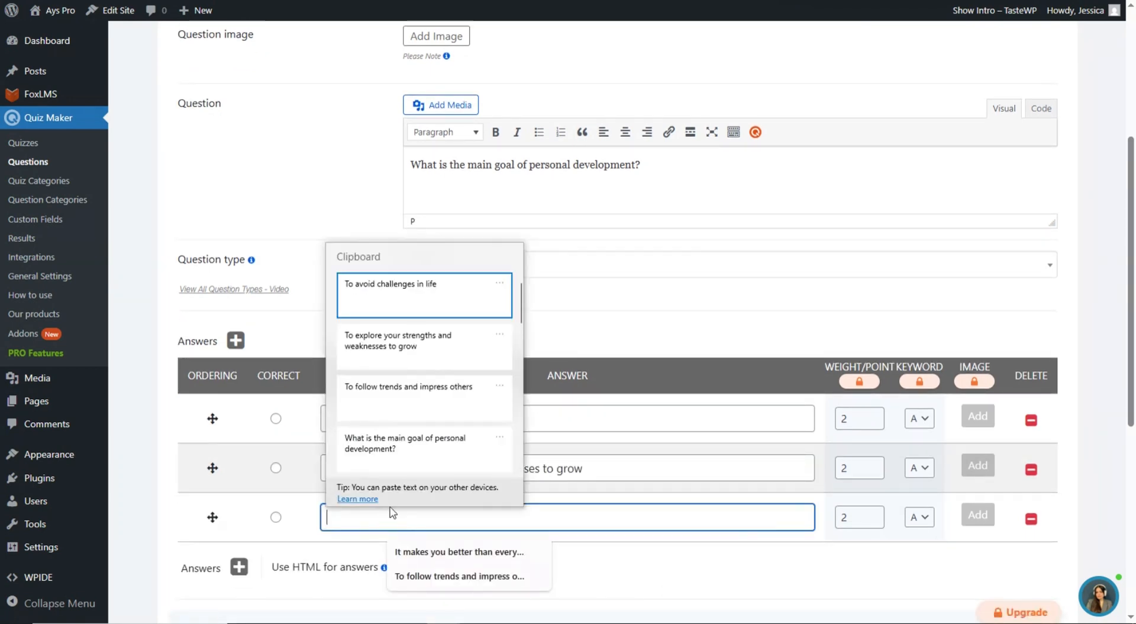
- Mark the strengths-and-weaknesses answer correct and save with Save and new
scroll(305, 415, "down", 2)
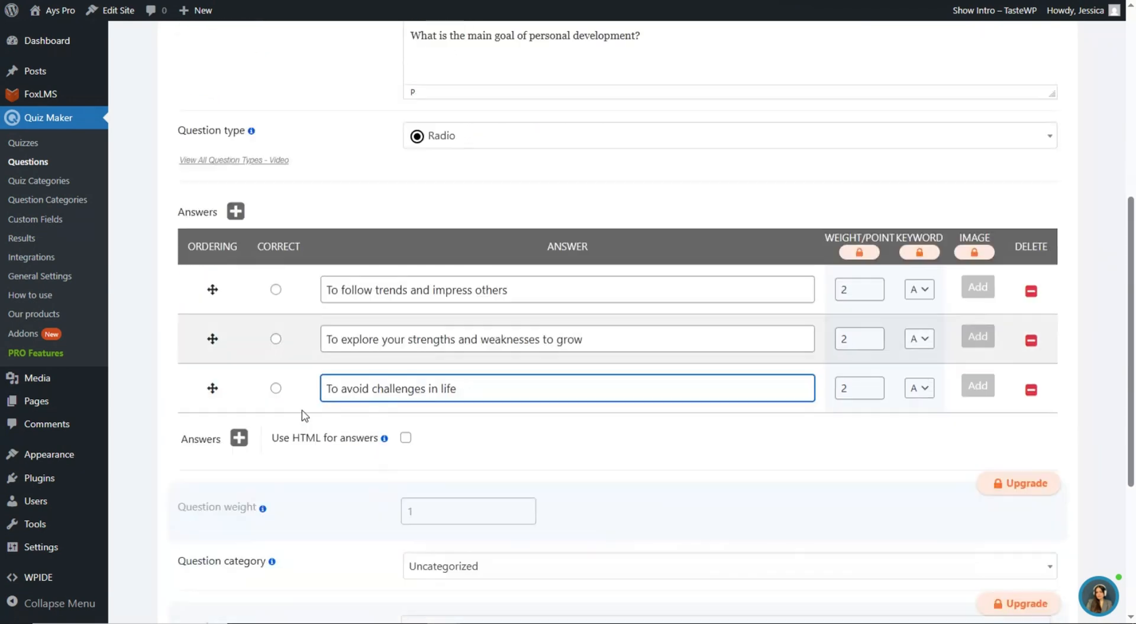
left_click(276, 337)
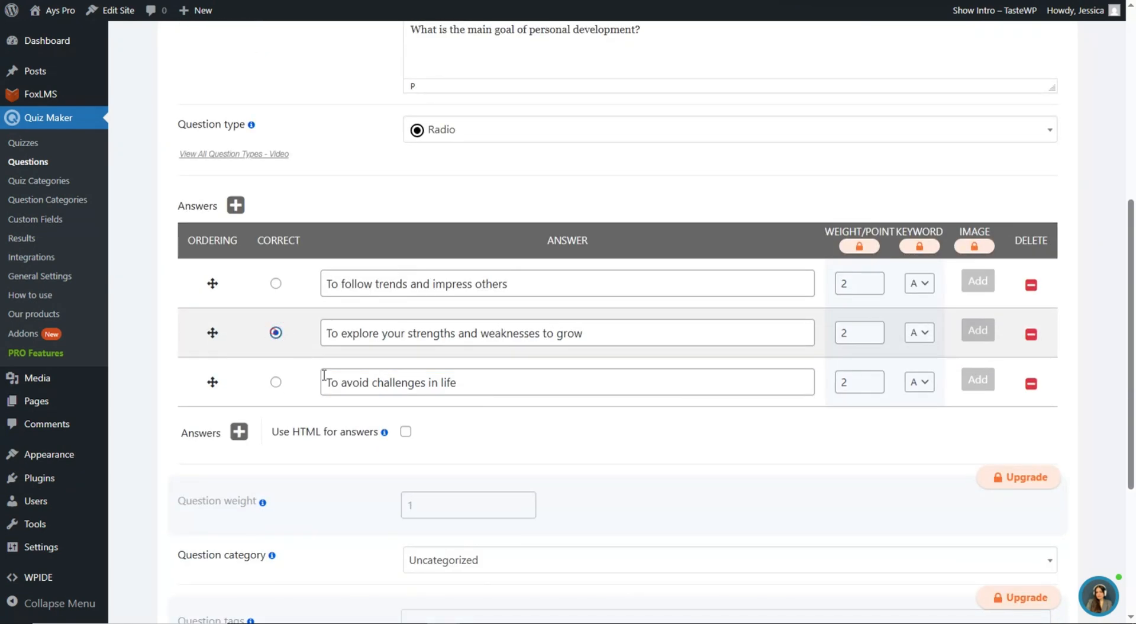
scroll(367, 381, "down", 4)
scroll(384, 388, "up", 4)
scroll(384, 387, "up", 6)
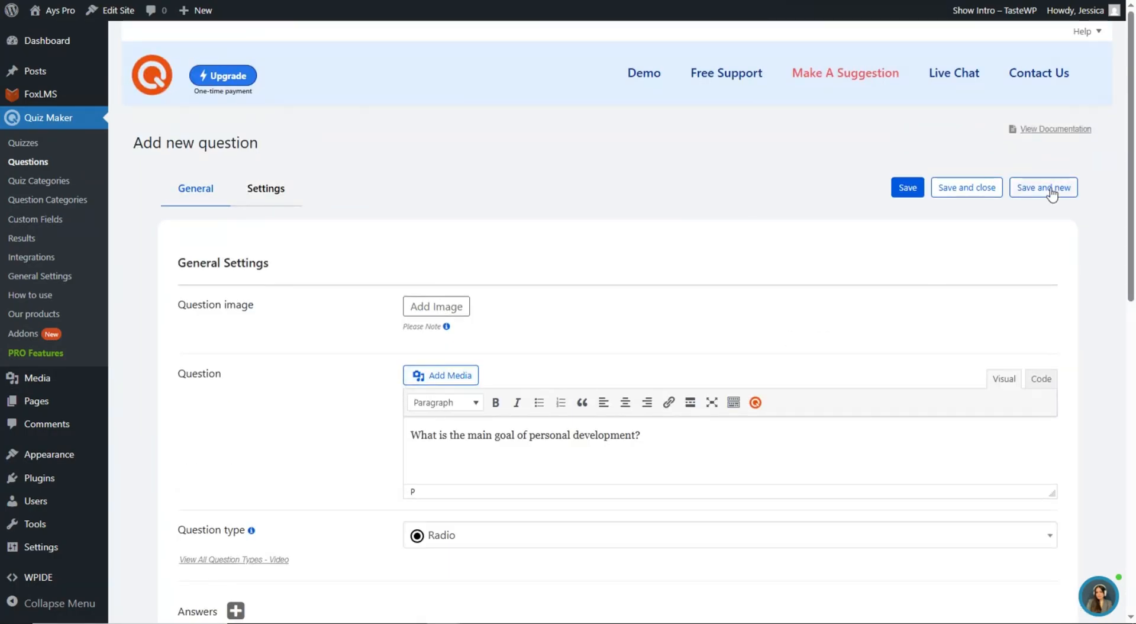
left_click(1051, 188)
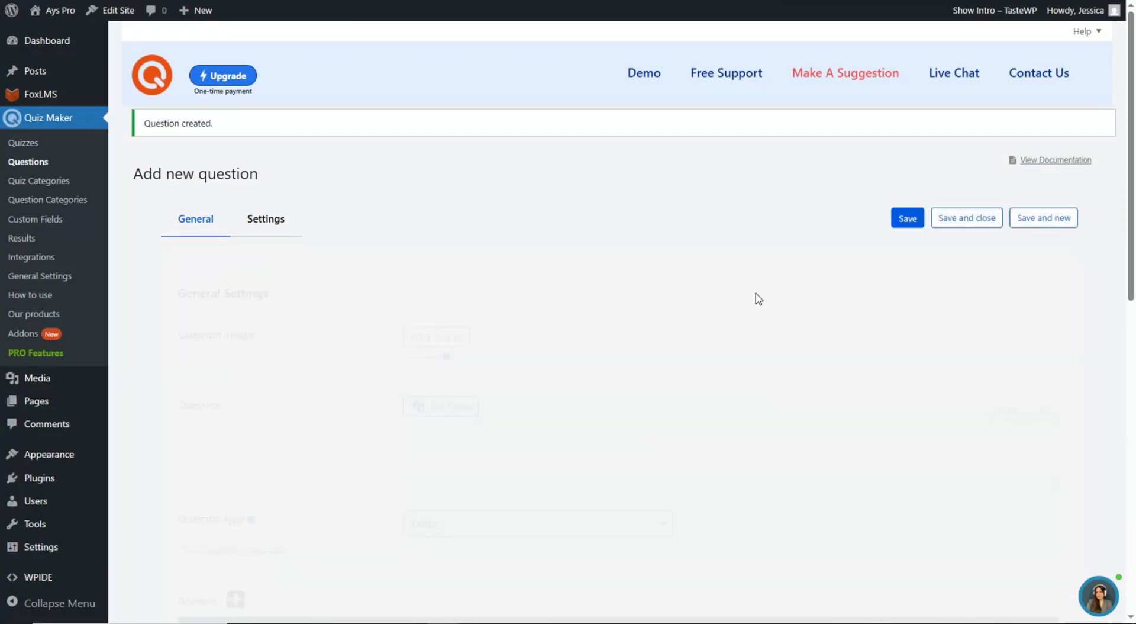
- Paste the question 'Why is personal development important?' from clipboard history
scroll(356, 217, "down", 2)
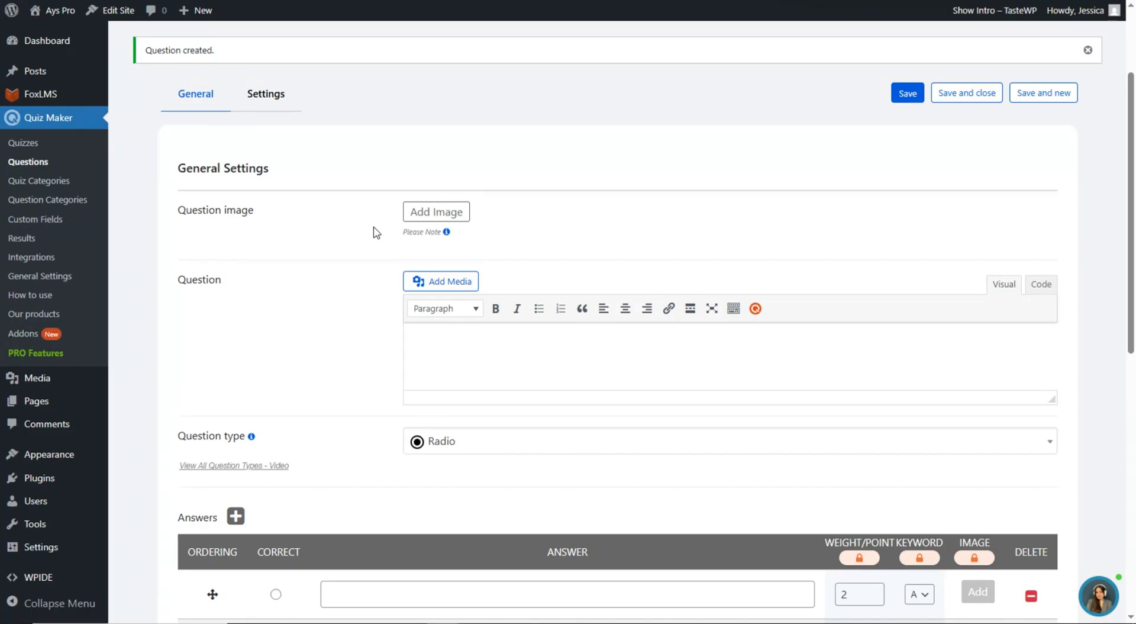
left_click(431, 347)
key("super+v")
scroll(509, 503, "down", 3)
left_click(509, 543)
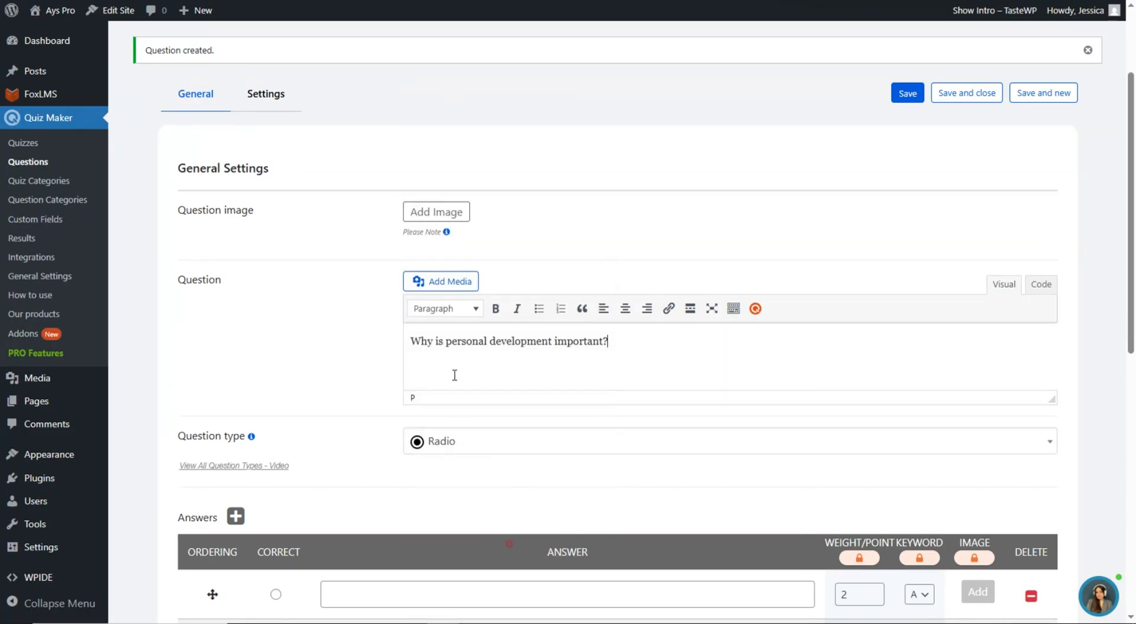
- Fill in answers 'It makes you better than everyone else', the live-with-intention answer, 'It guarantees instant success'
scroll(443, 408, "down", 1)
left_click(427, 527)
key("super+v")
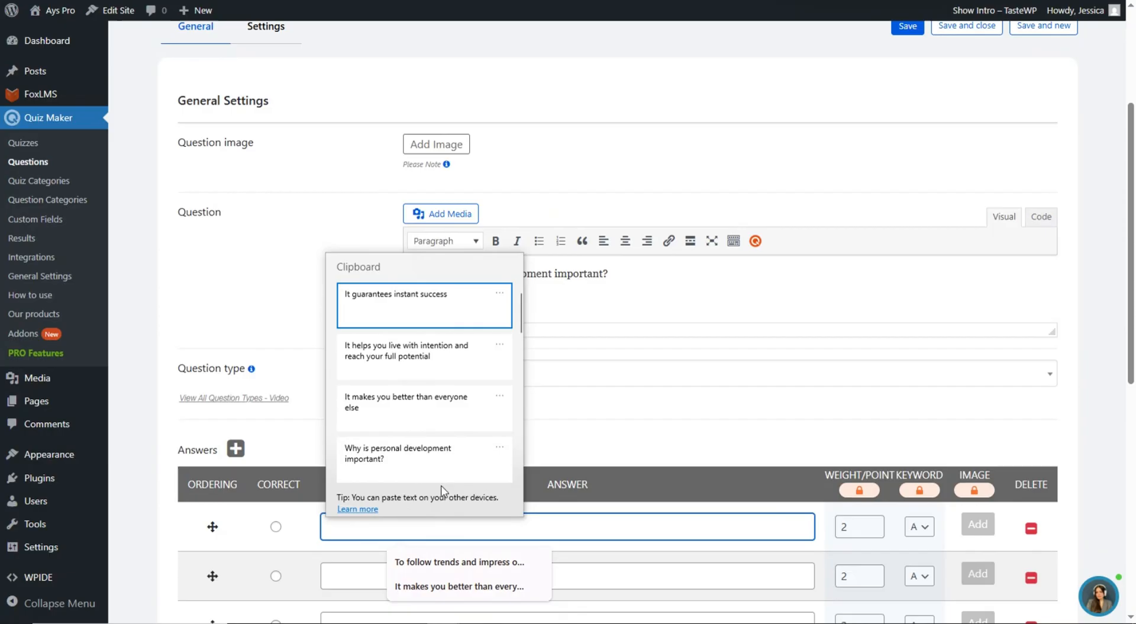
left_click(420, 418)
scroll(421, 415, "down", 2)
left_click(421, 438)
key("super+v")
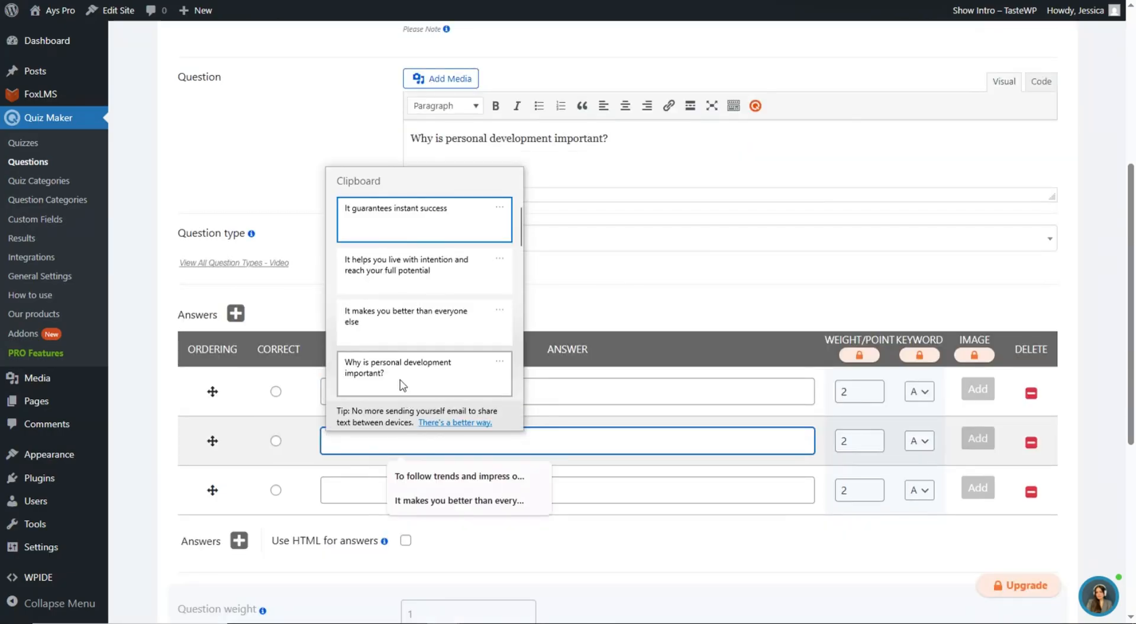
left_click(414, 269)
left_click(383, 493)
key("super+v")
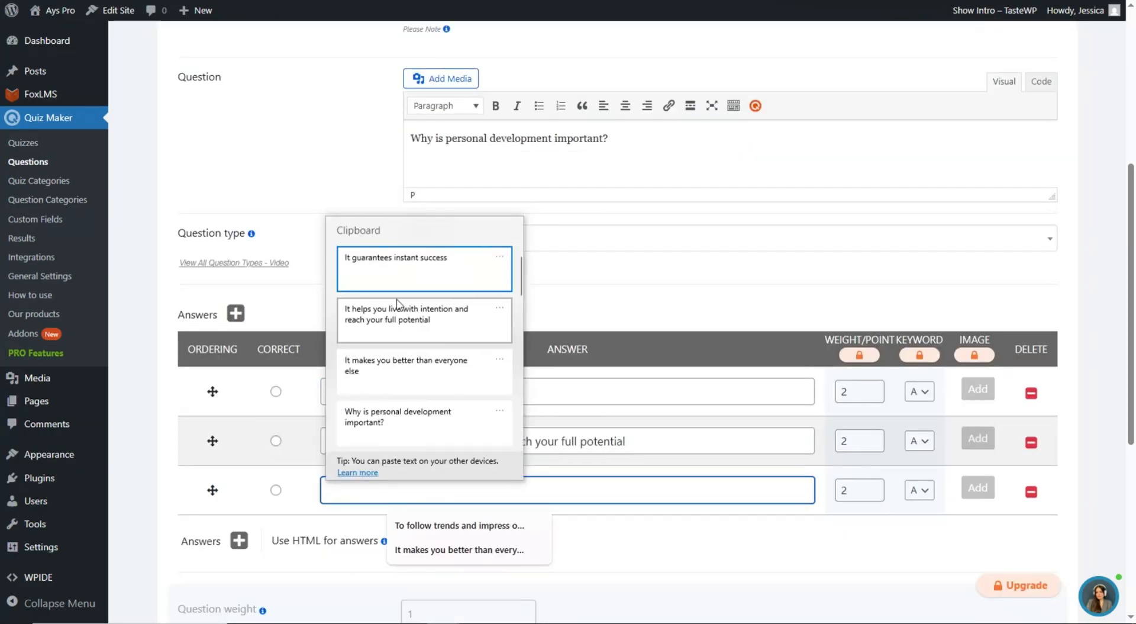
left_click(403, 260)
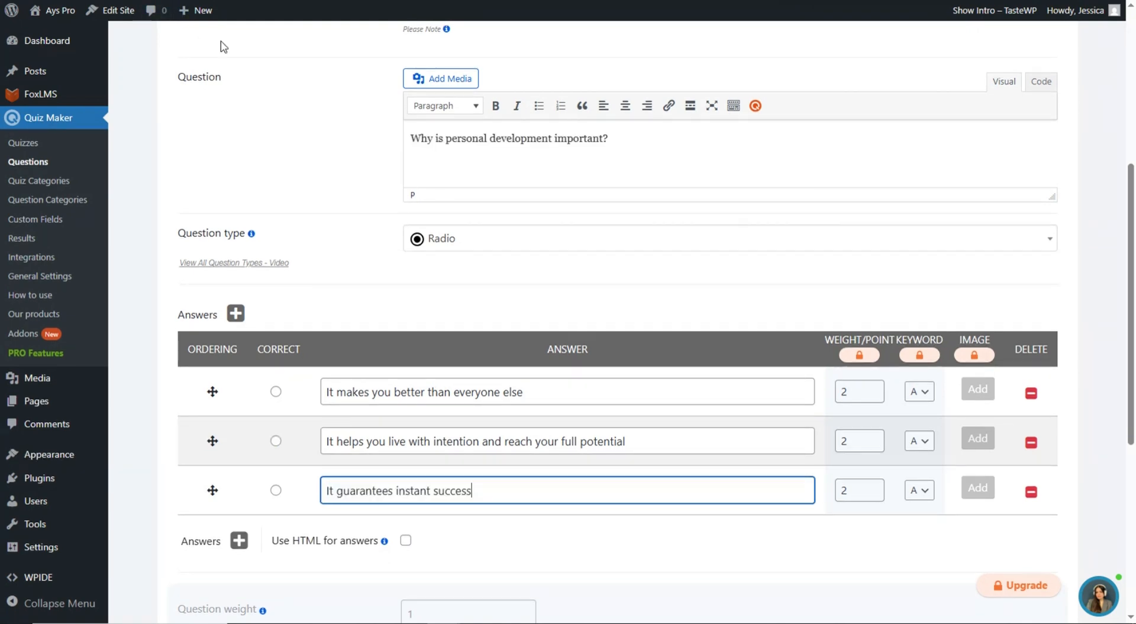
- Mark the second, full-potential answer as correct
scroll(458, 334, "down", 1)
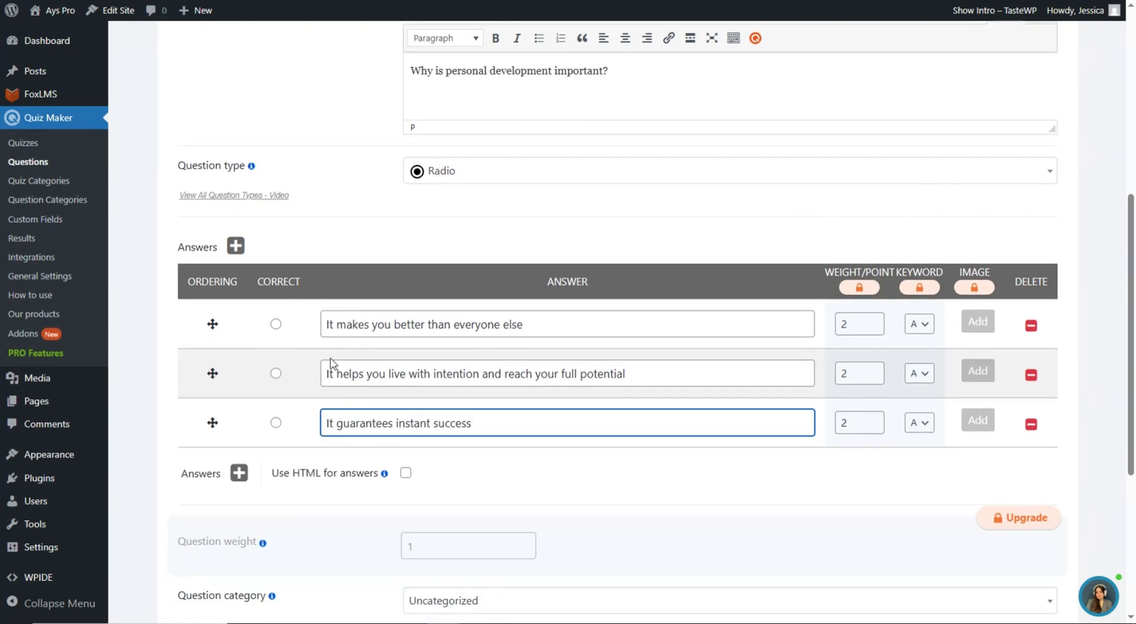
left_click(276, 375)
scroll(432, 252, "down", 2)
scroll(484, 330, "up", 5)
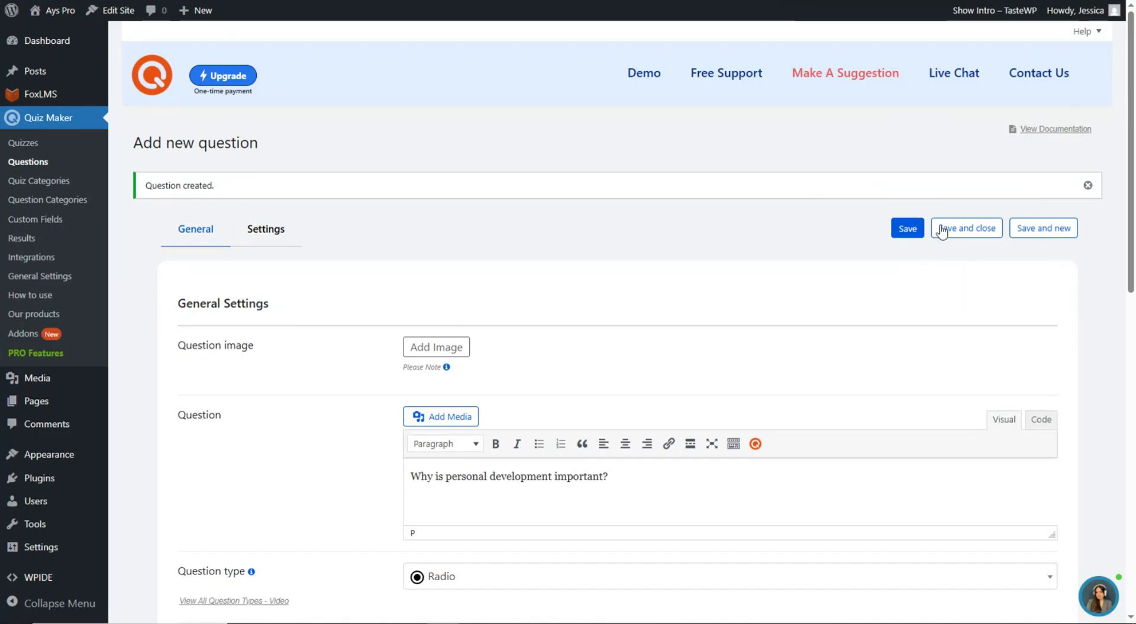
- Save the question, then start a new quiz titled 'Quiz 1'
left_click(908, 228)
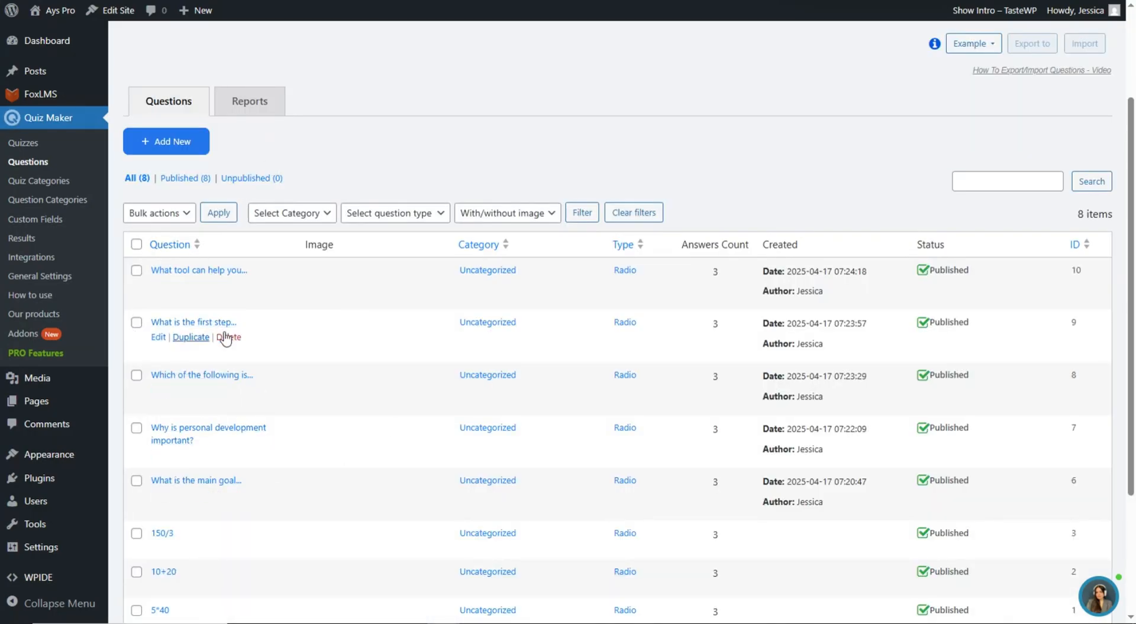
left_click(27, 144)
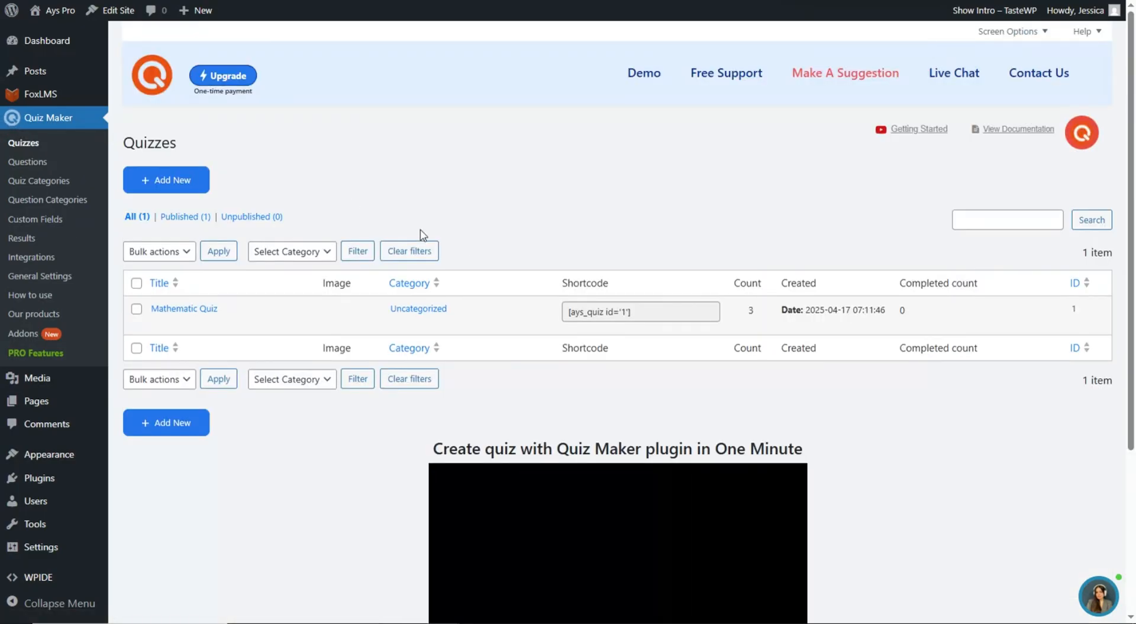
left_click(195, 187)
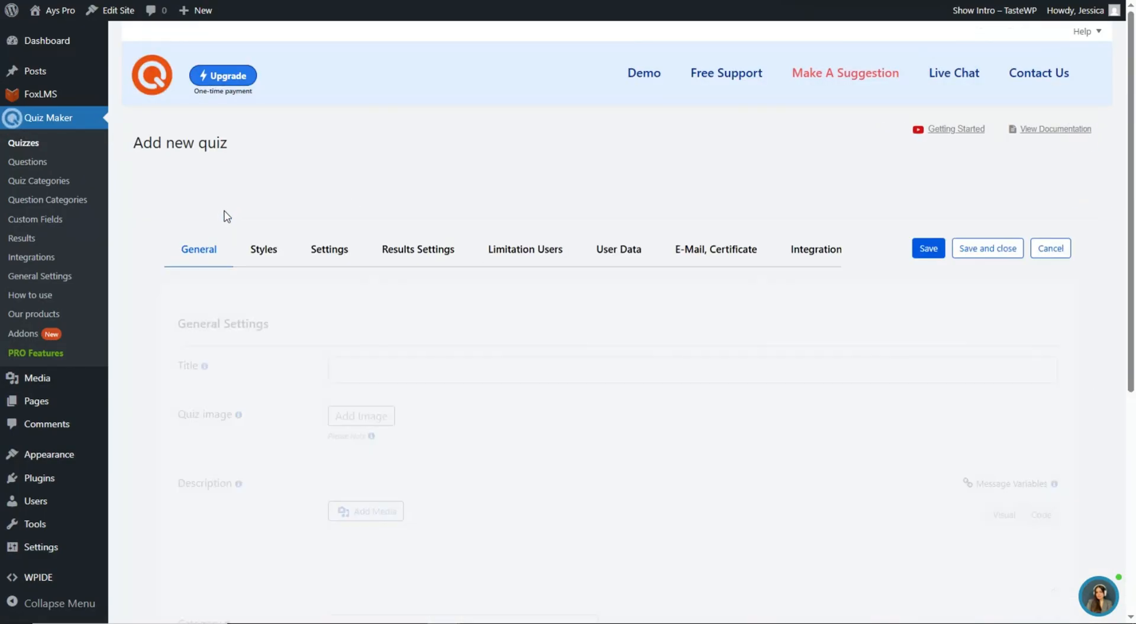
left_click(425, 376)
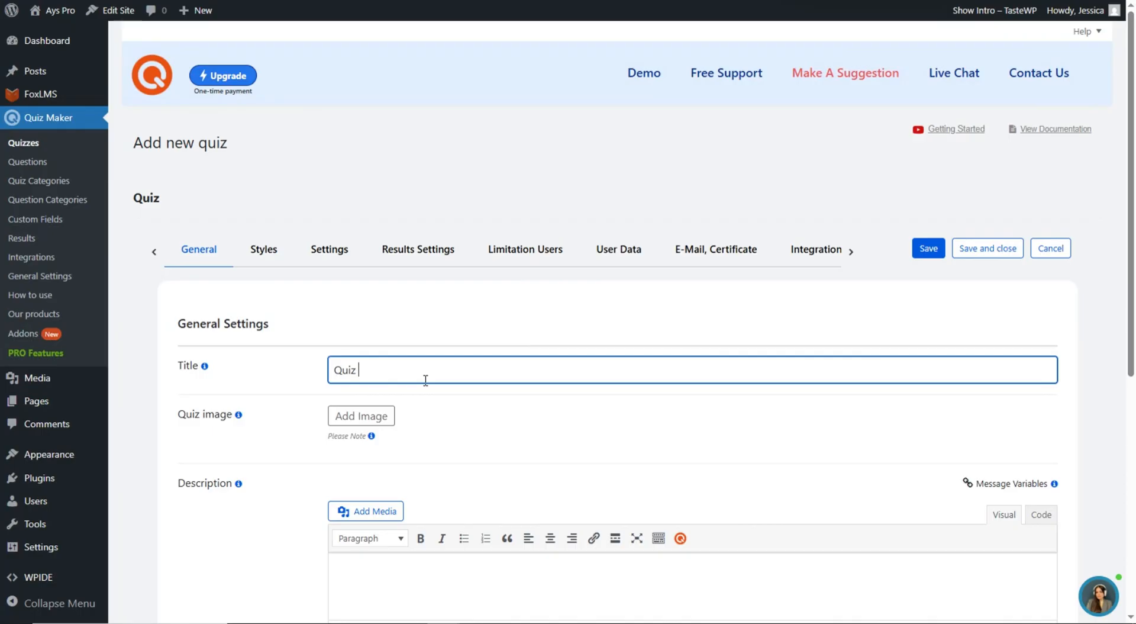
scroll(425, 395, "down", 1)
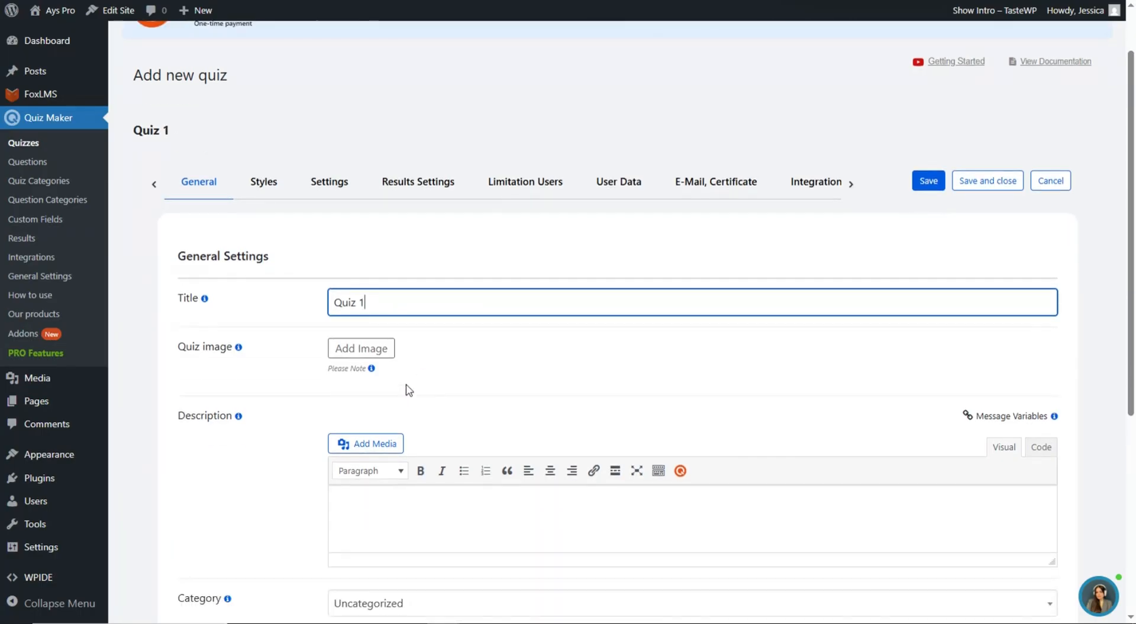
left_click(451, 362)
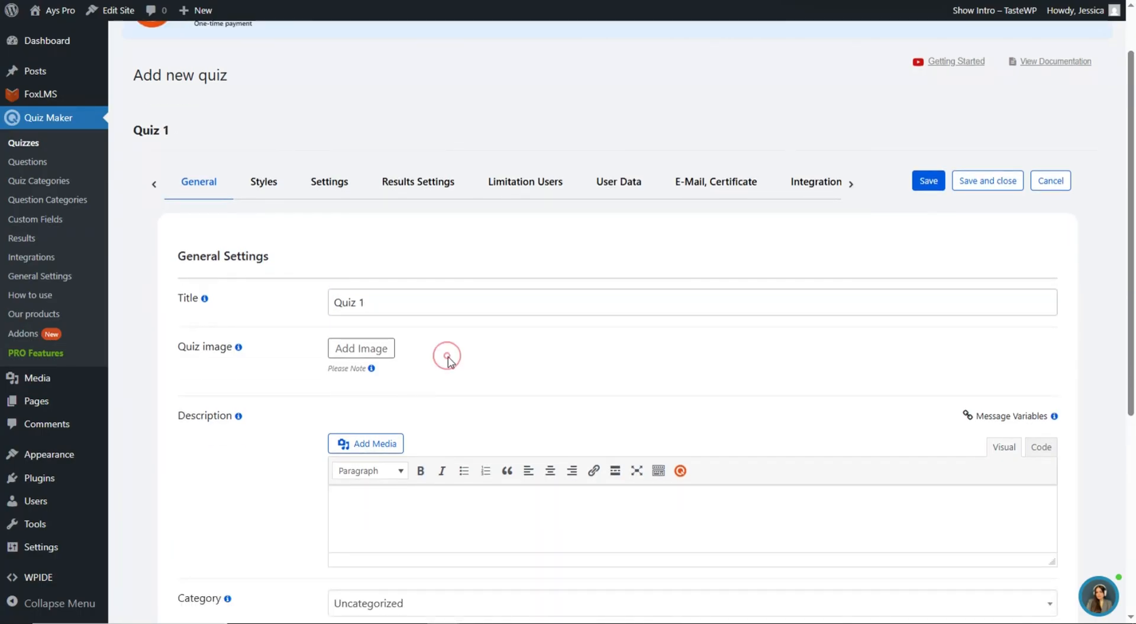
scroll(450, 358, "down", 2)
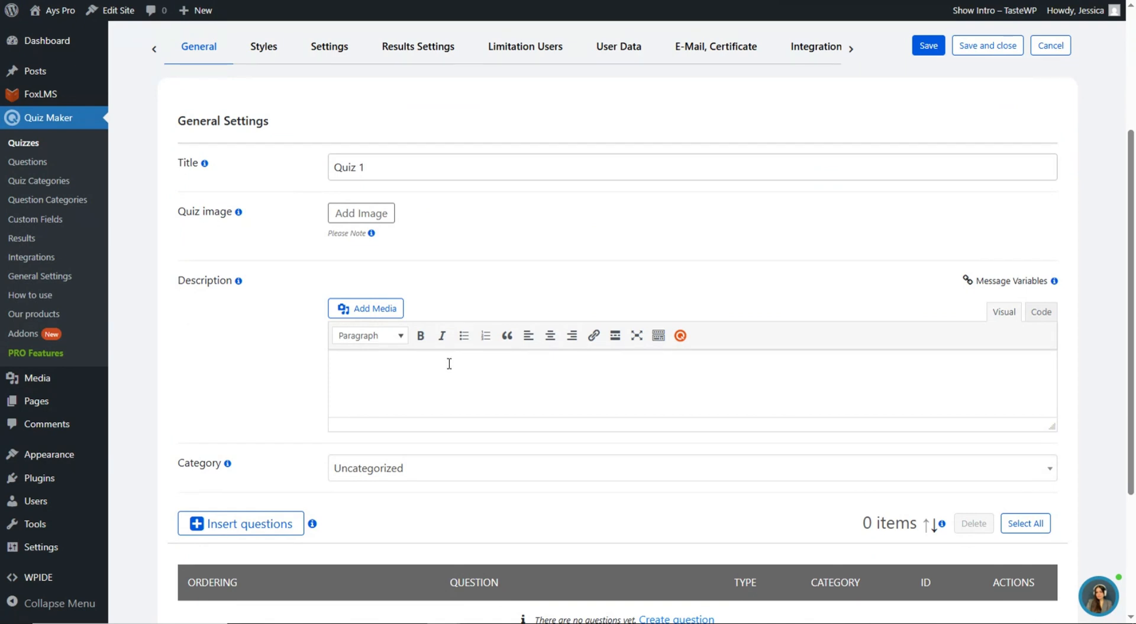
- Upload 1.png from Downloads and insert it as Quiz 1's image
left_click(361, 219)
left_click(191, 62)
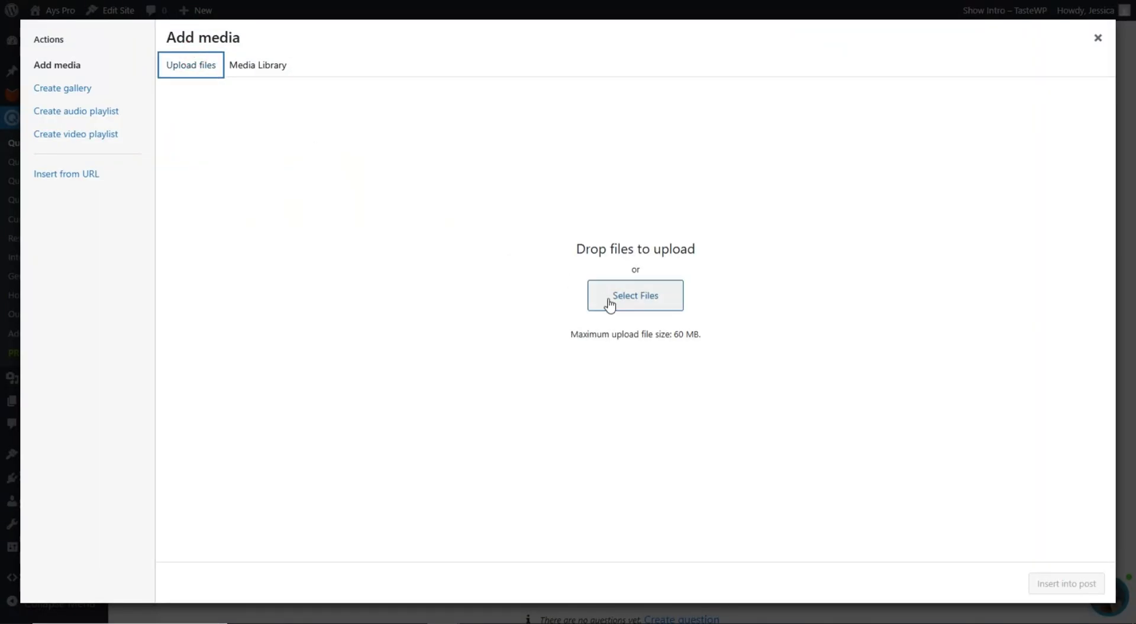
left_click(607, 297)
scroll(188, 89, "down", 3)
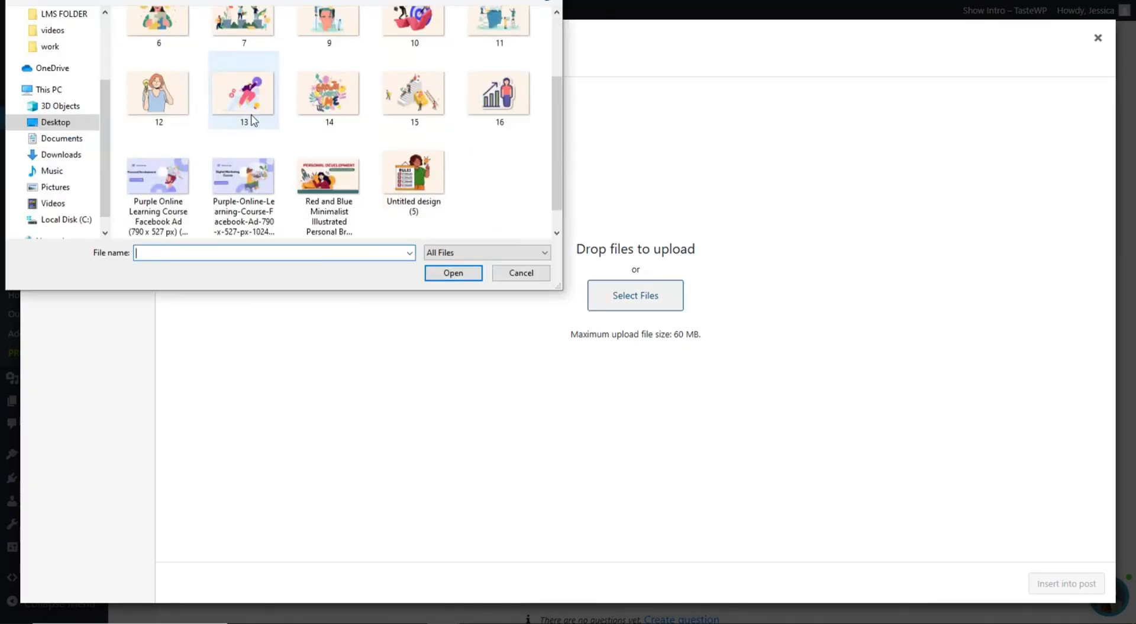
scroll(59, 77, "up", 2)
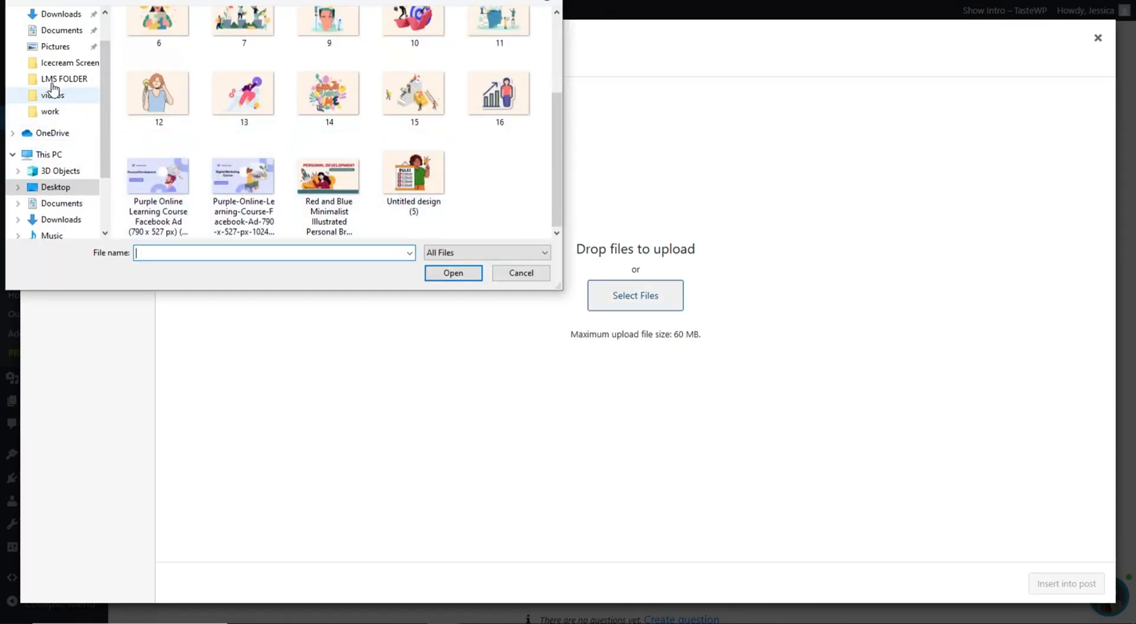
scroll(65, 61, "up", 1)
left_click(56, 41)
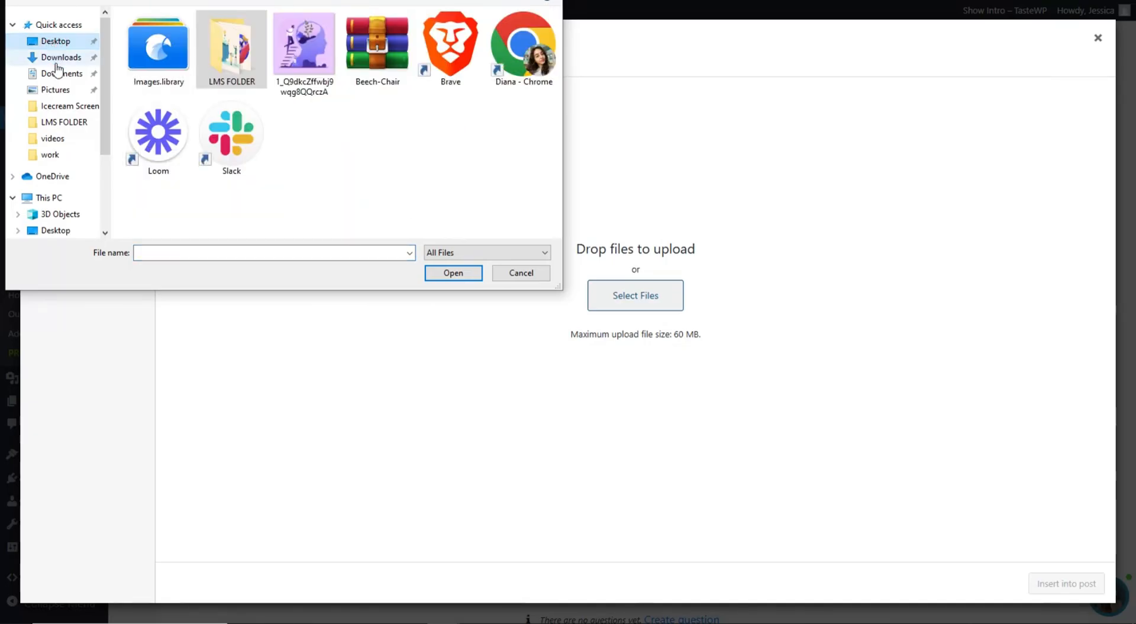
left_click(61, 57)
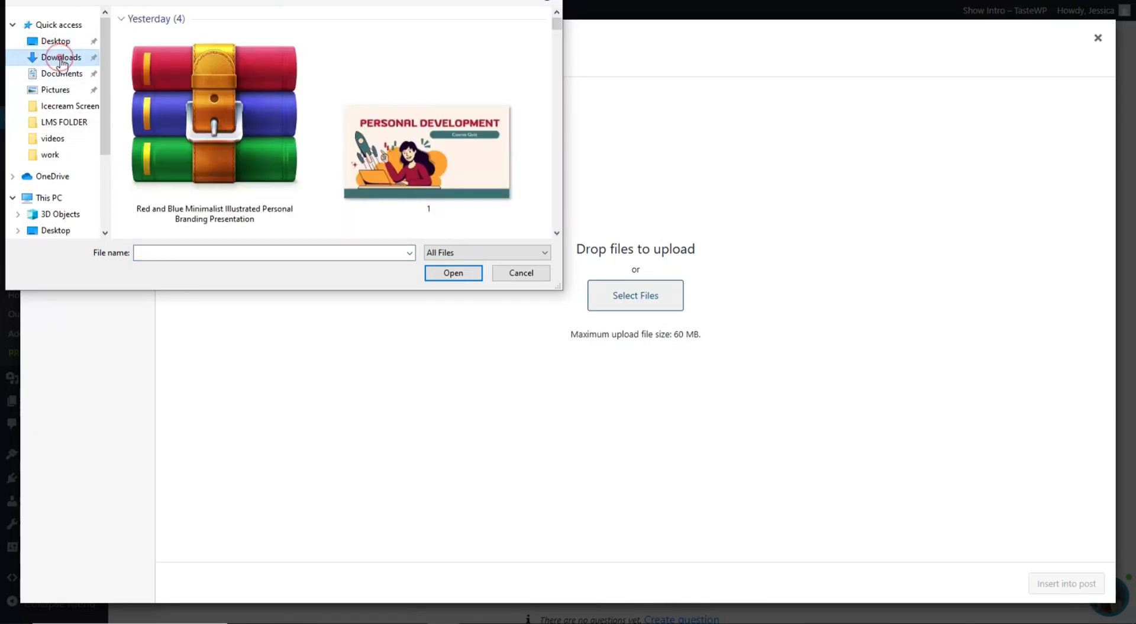
left_click(431, 139)
left_click(463, 273)
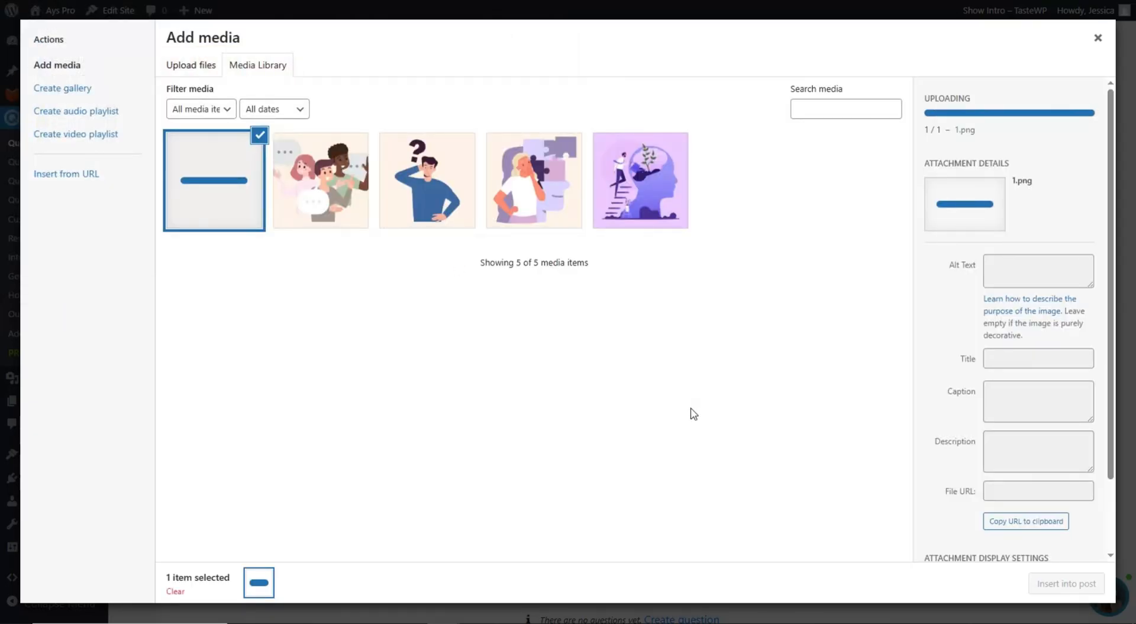
scroll(1010, 485, "down", 2)
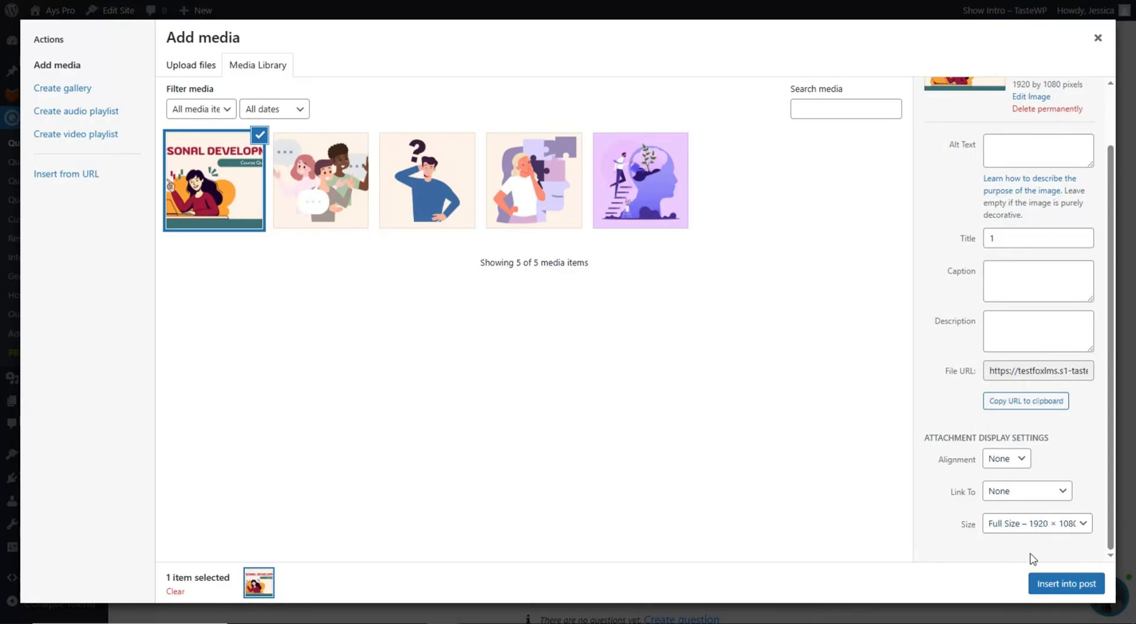
left_click(1063, 583)
scroll(655, 324, "down", 3)
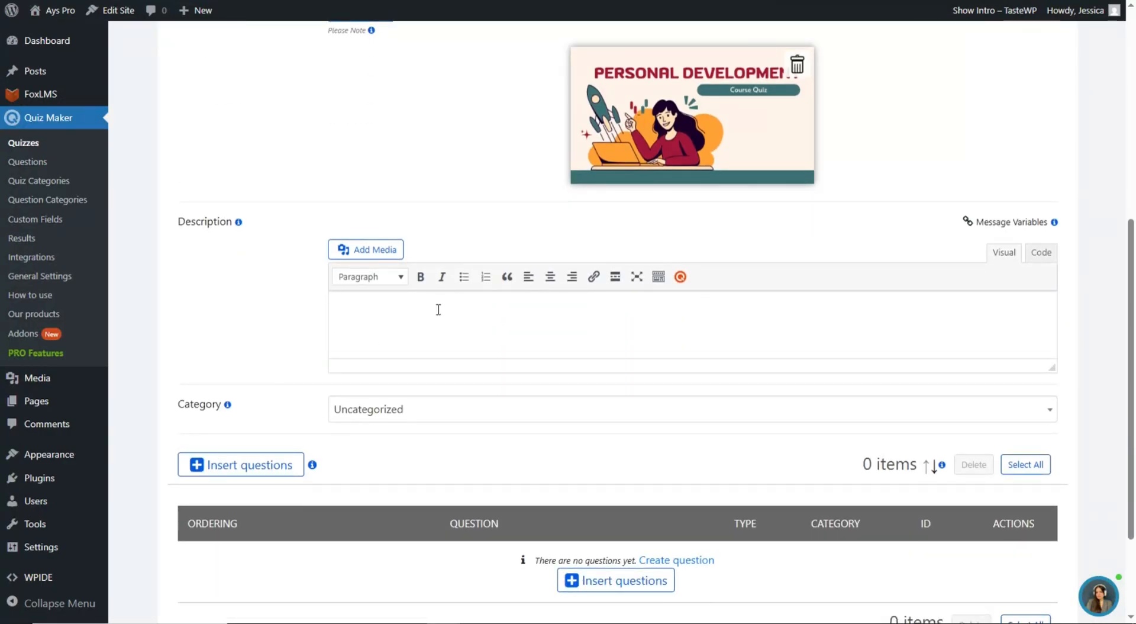
- Paste the two-line description ending 'You have 15 minutes to pass the Quiz.' into Quiz 1
left_click(374, 320)
key("super+v")
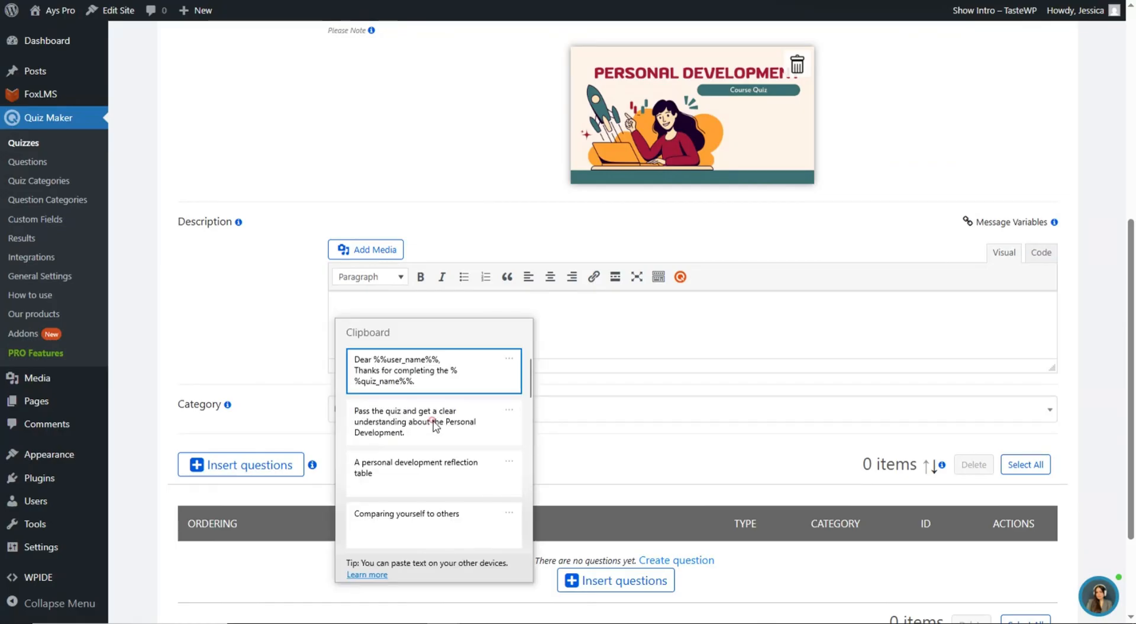
left_click(435, 421)
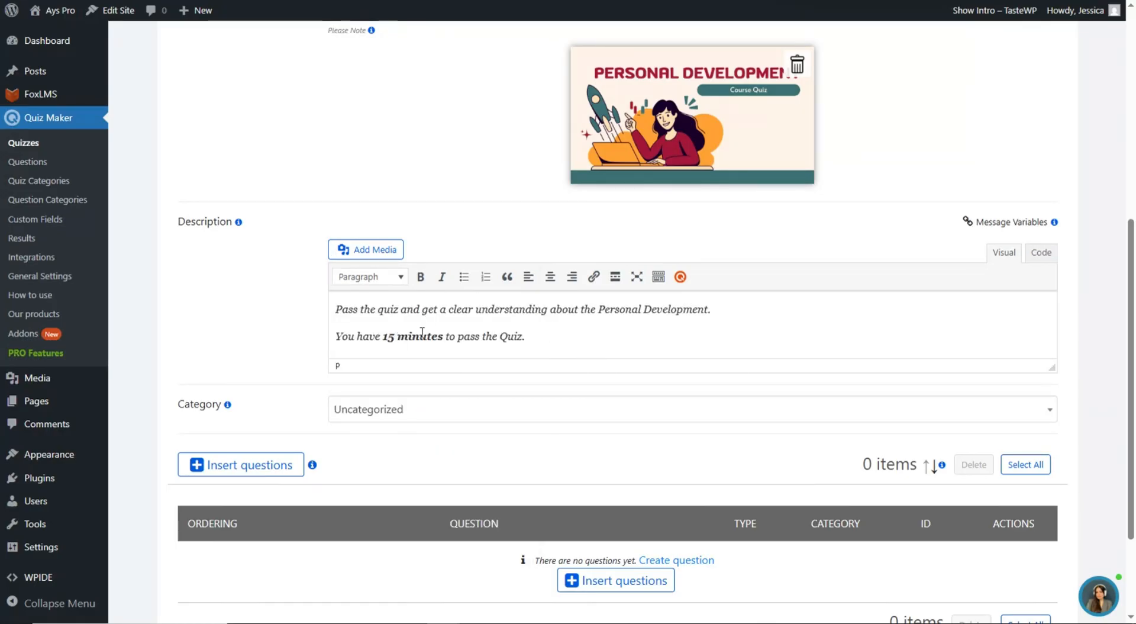
left_click_drag(386, 335, 446, 338)
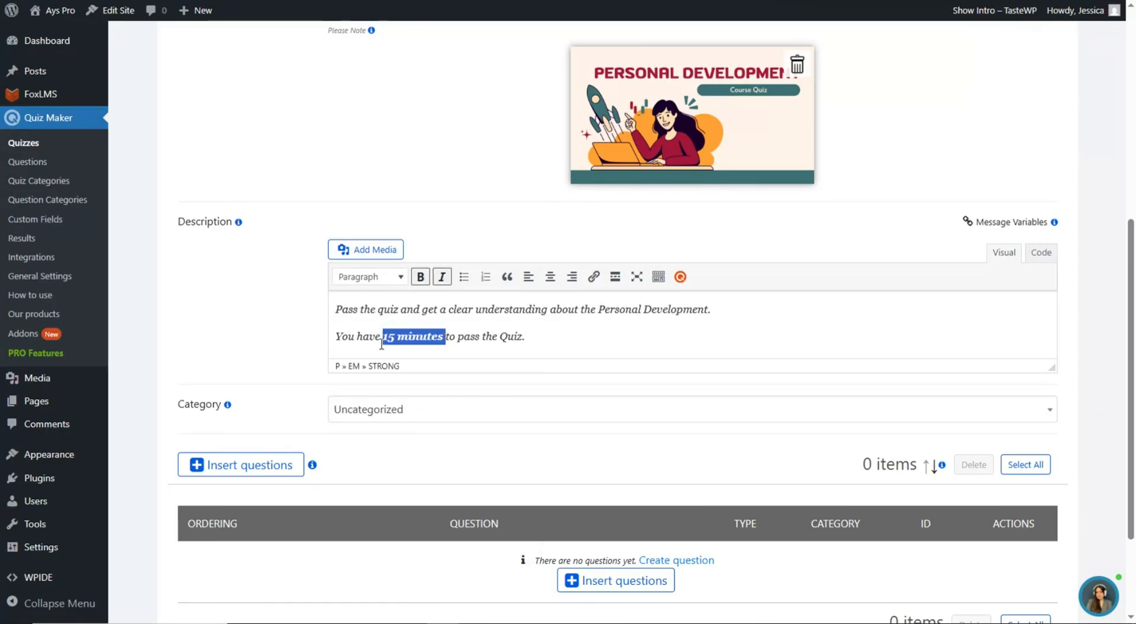
left_click(548, 340)
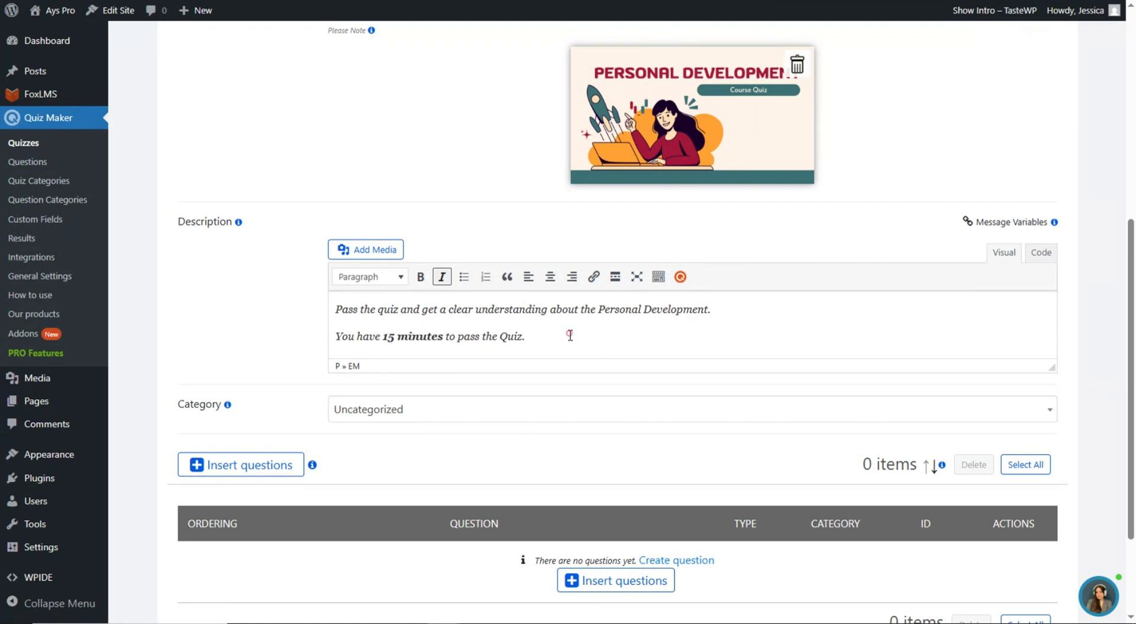
left_click_drag(570, 335, 349, 294)
left_click(576, 347)
scroll(577, 337, "down", 3)
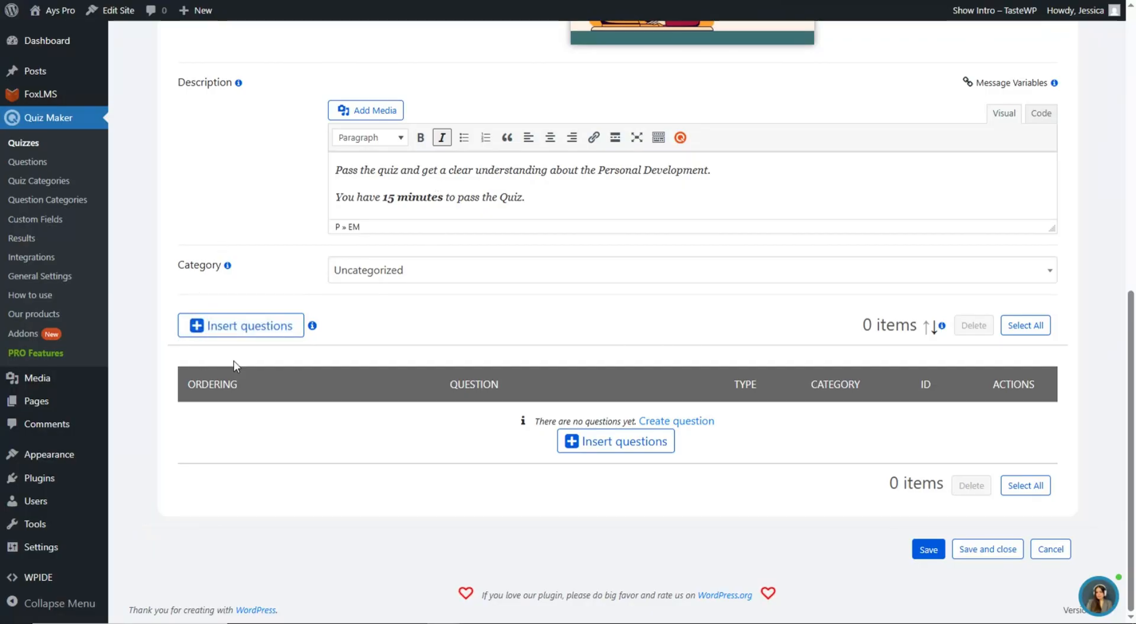
- Insert the existing questions with IDs 6–10 into Quiz 1
left_click(237, 325)
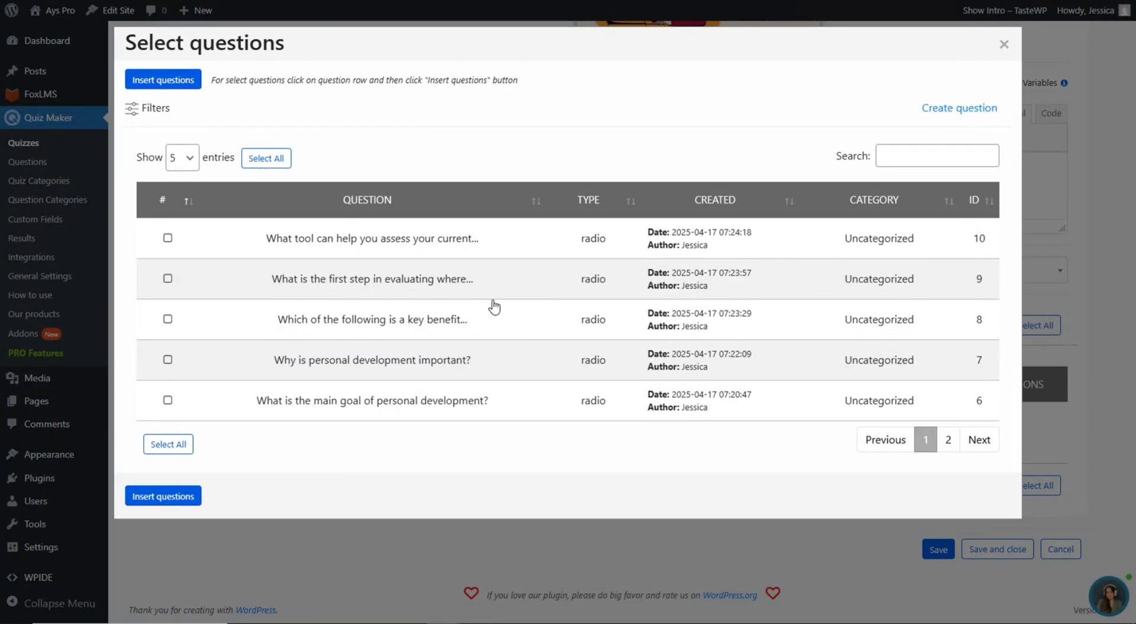
left_click(449, 402)
left_click(451, 362)
left_click(451, 314)
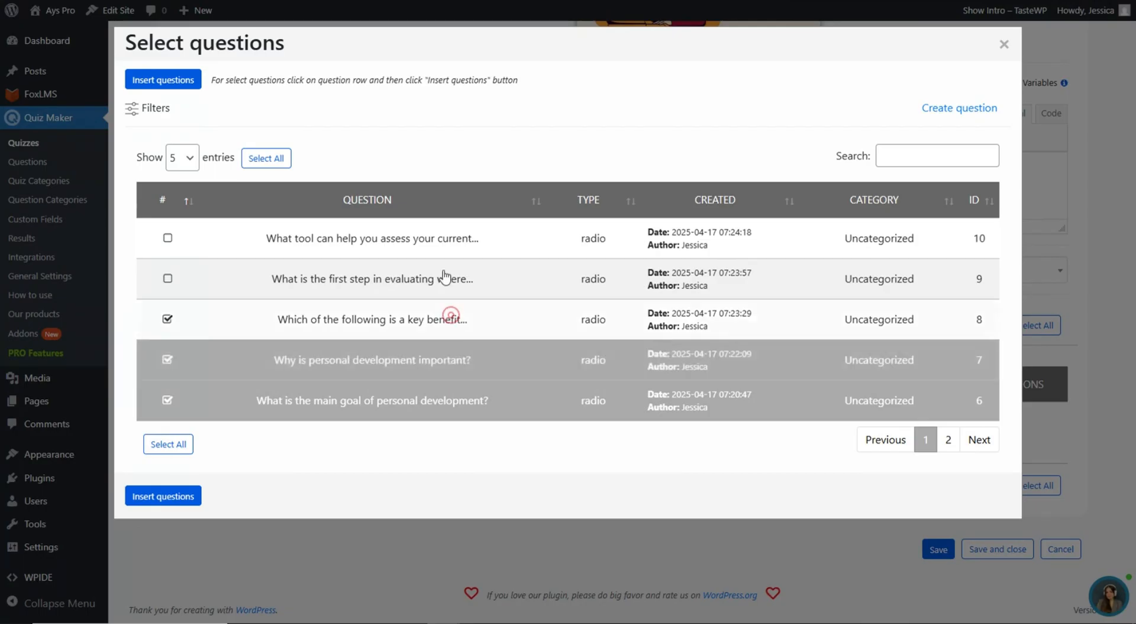
left_click(445, 278)
left_click(444, 243)
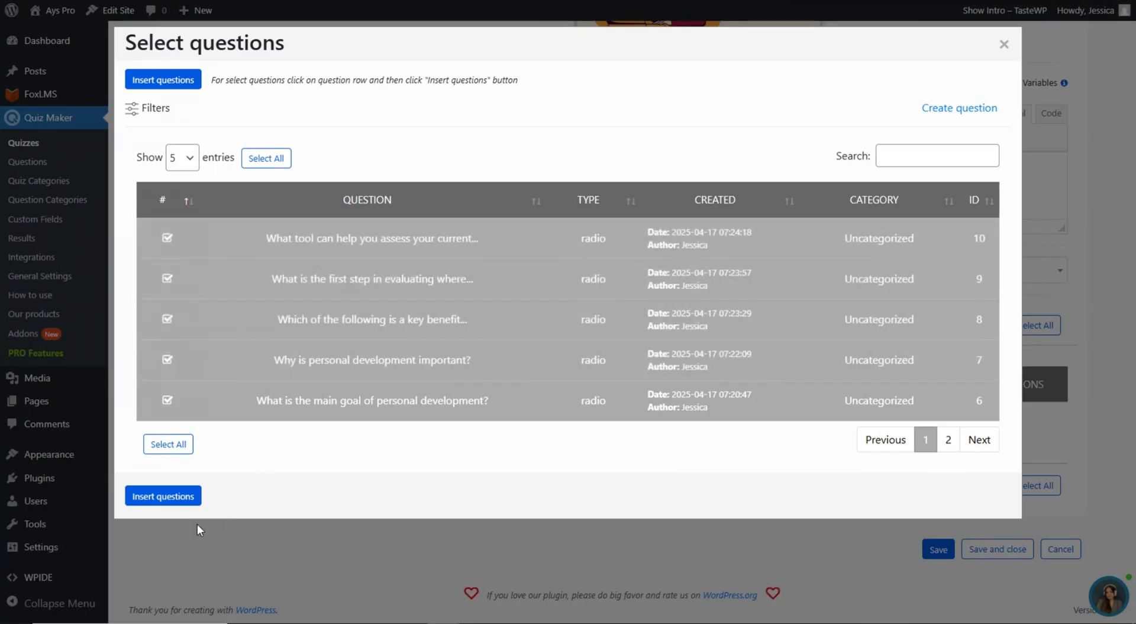
left_click(177, 497)
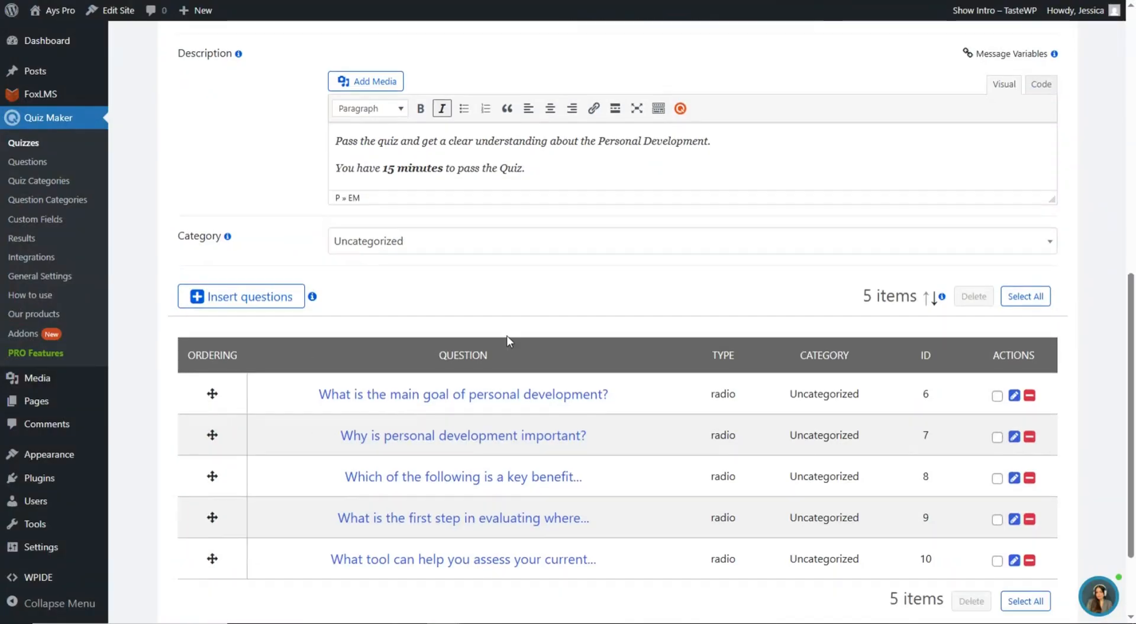
scroll(507, 335, "up", 10)
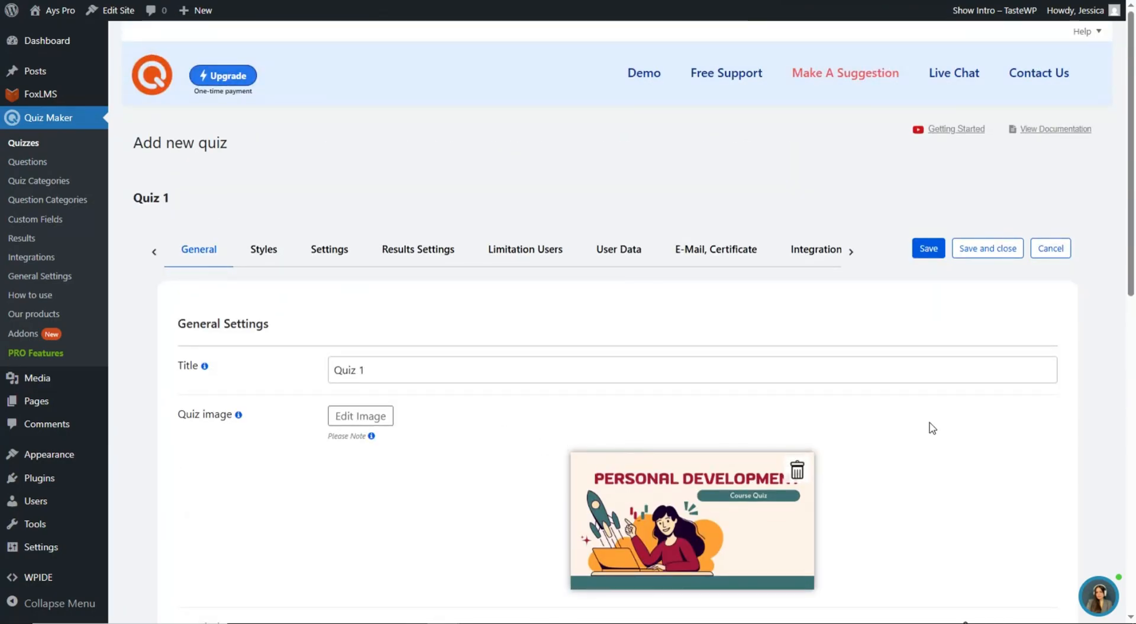
- Look over Quiz 1's styles, then turn off Show correct answers in its settings
left_click(262, 252)
scroll(507, 313, "down", 4)
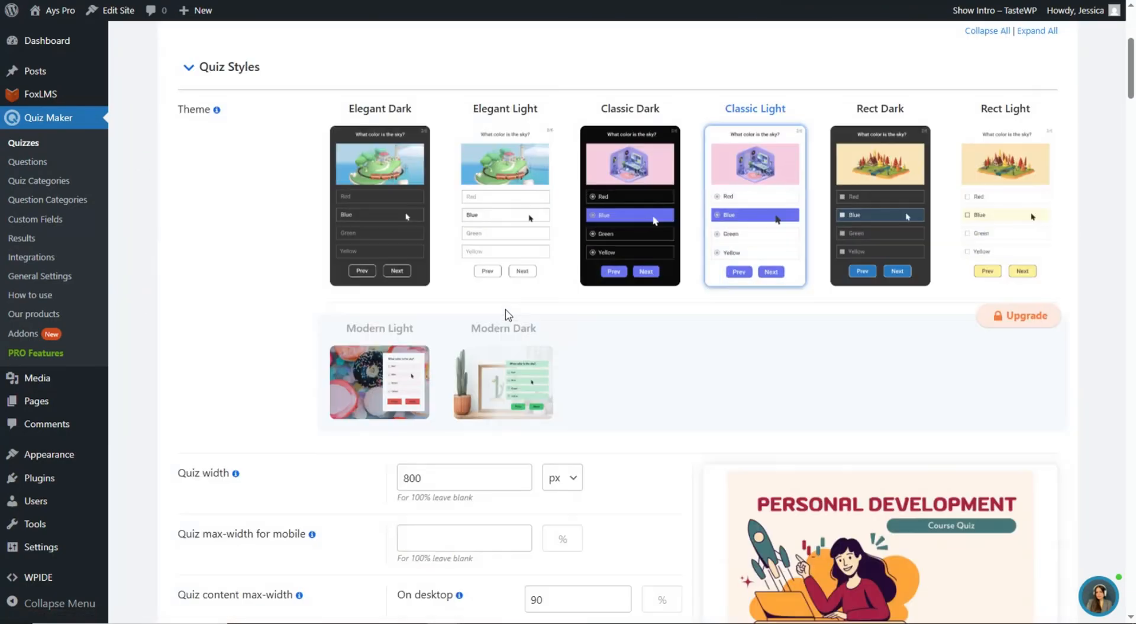
scroll(515, 323, "down", 6)
scroll(517, 312, "up", 10)
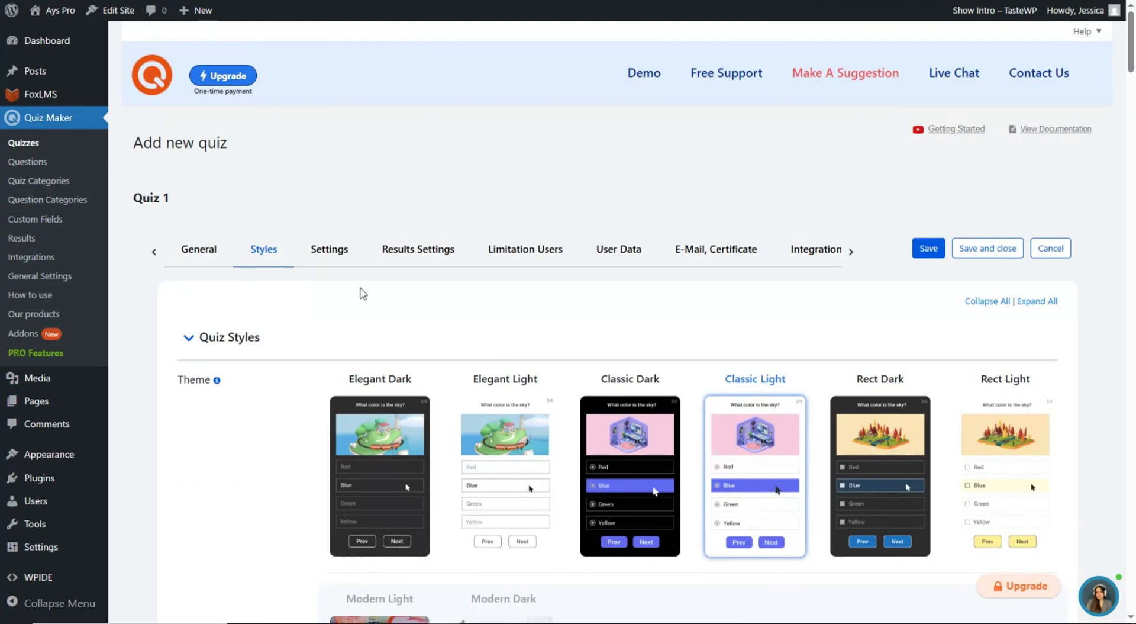
left_click(329, 249)
scroll(403, 331, "down", 1)
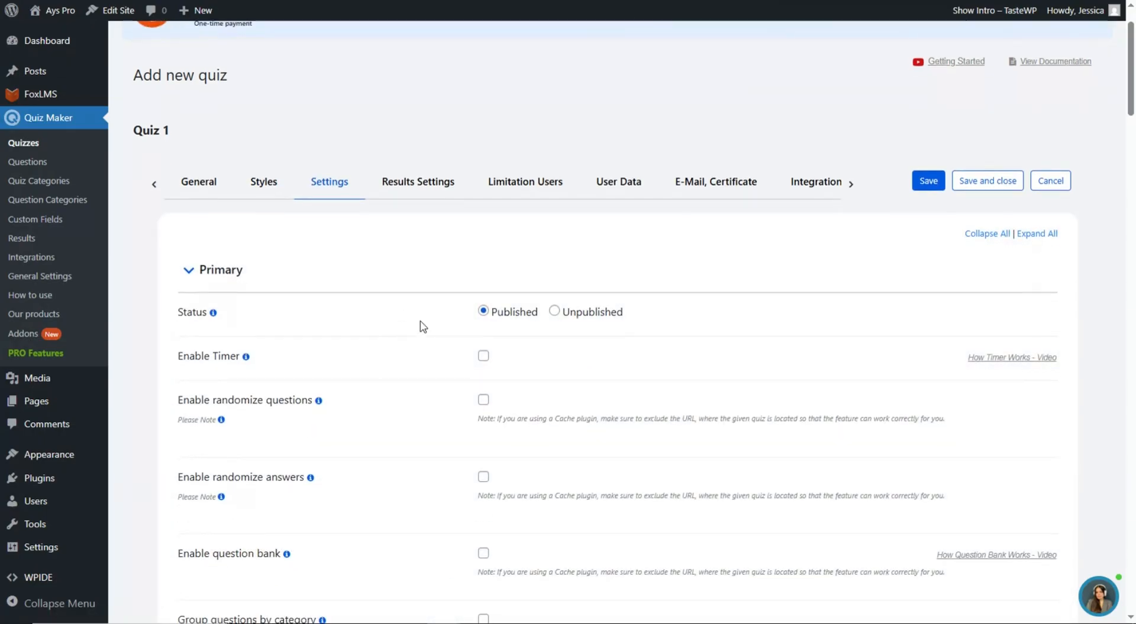
scroll(395, 284, "down", 3)
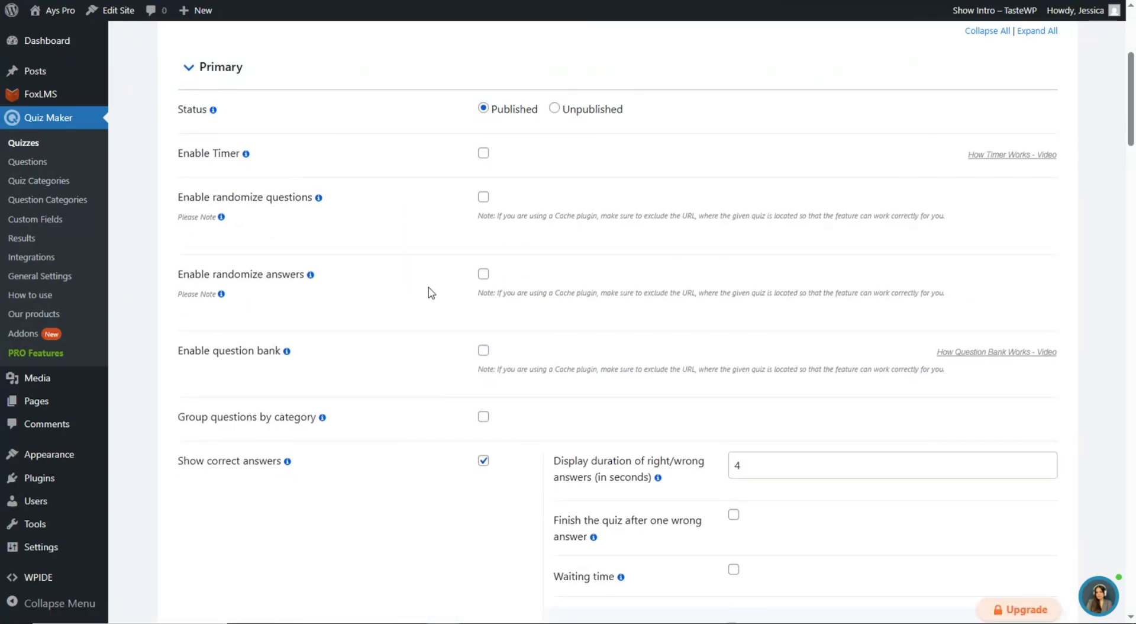
scroll(515, 383, "down", 2)
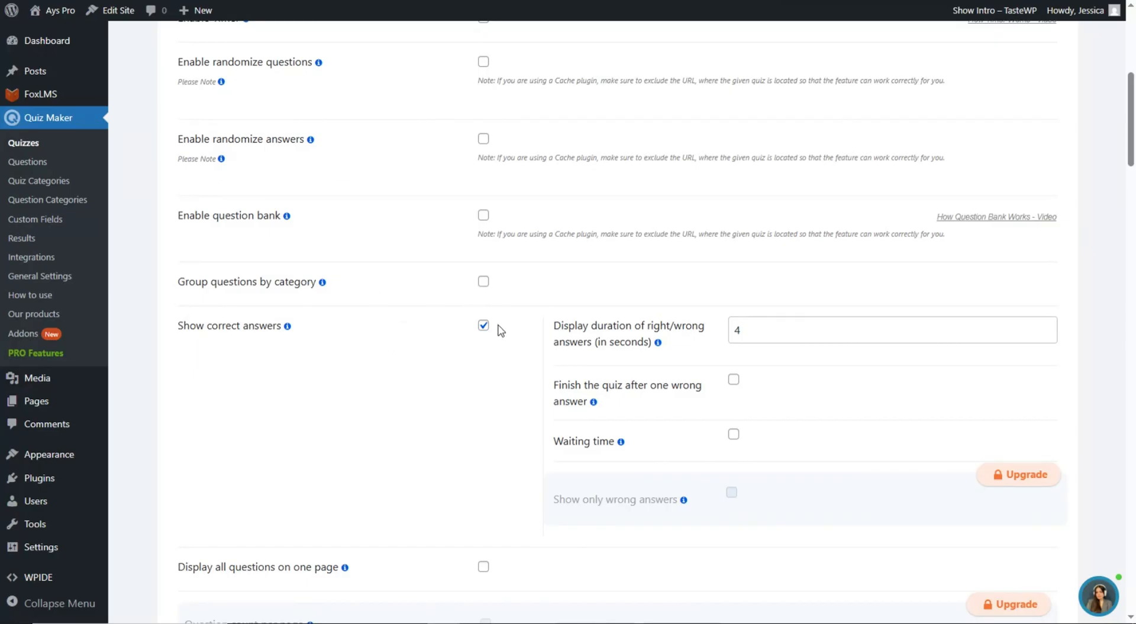
left_click(484, 326)
- Enable the quiz timer with a 900-second limit
scroll(454, 300, "down", 3)
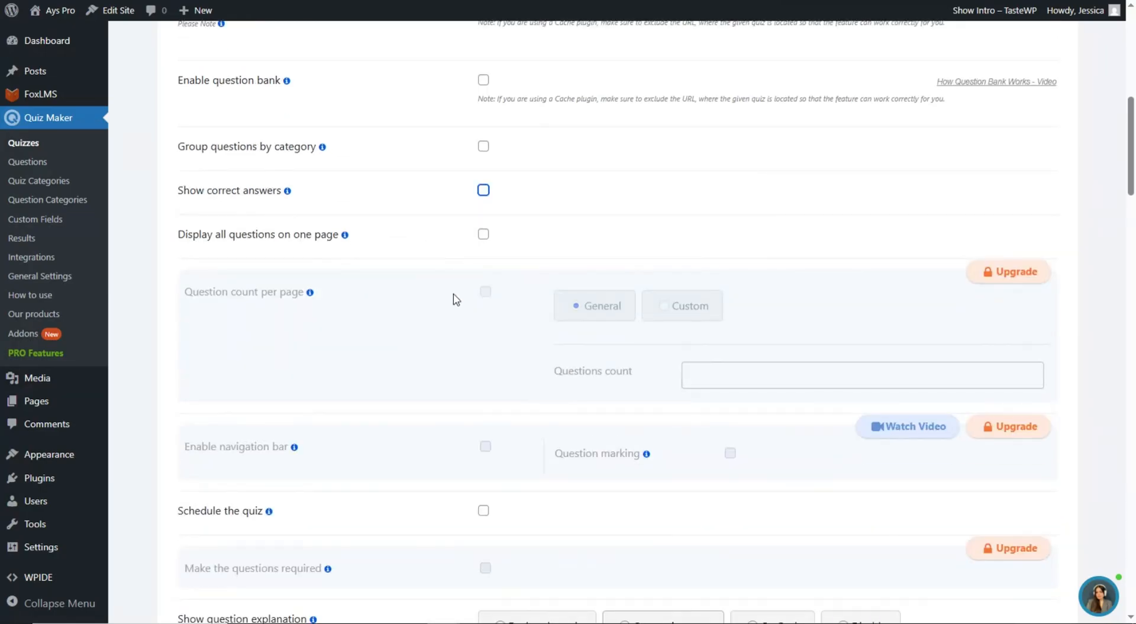
scroll(388, 335, "up", 9)
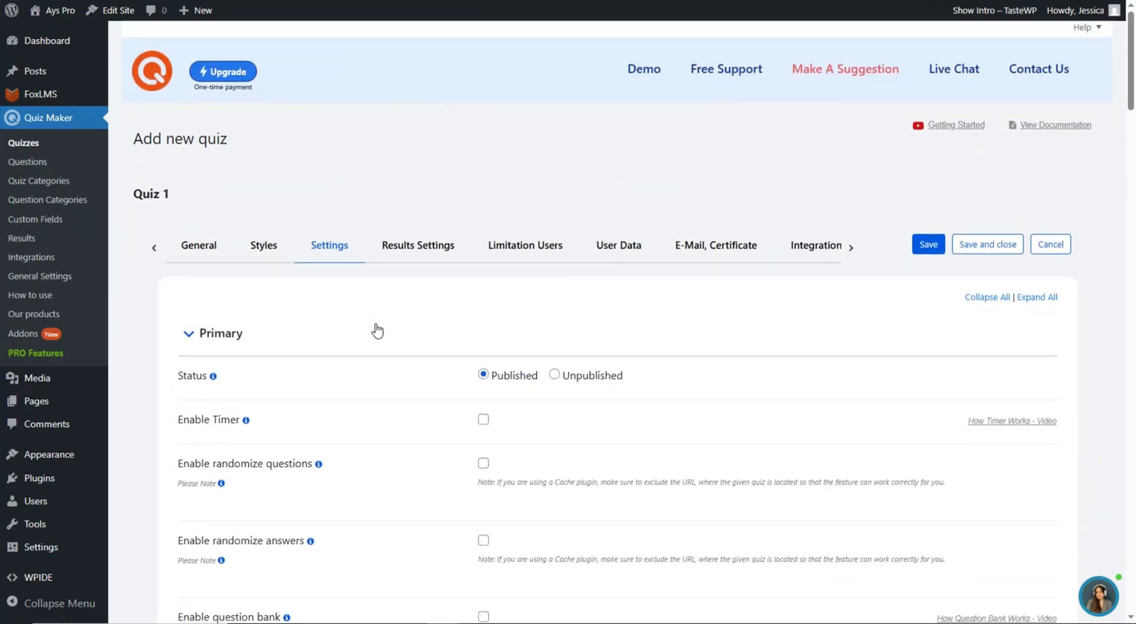
scroll(376, 330, "down", 2)
left_click(484, 289)
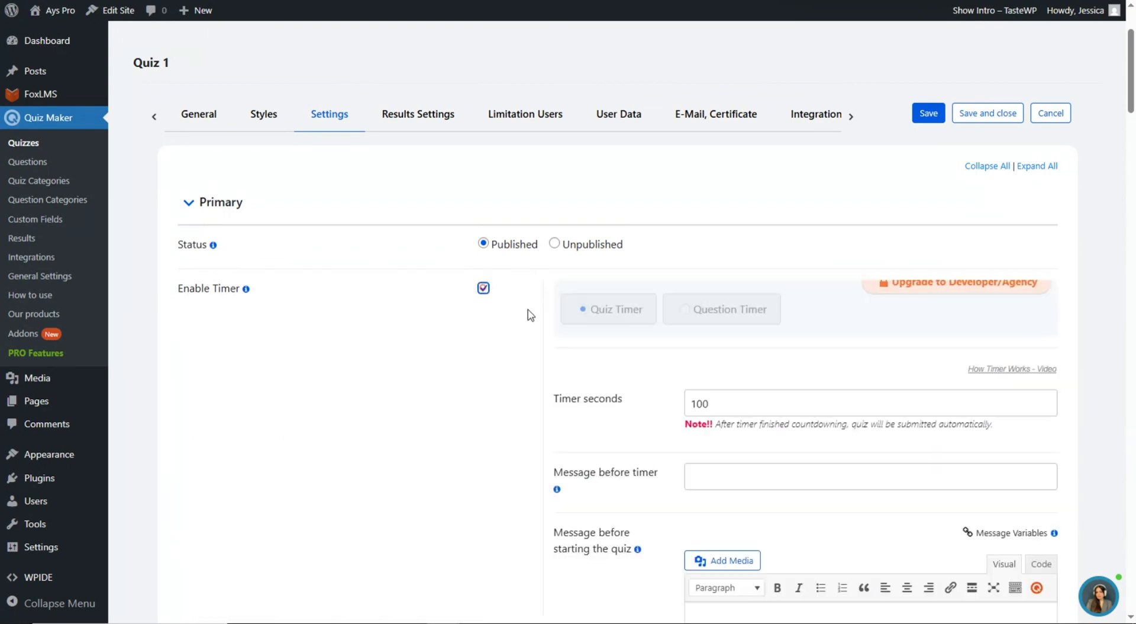
scroll(680, 355, "down", 1)
left_click_drag(732, 335, 621, 339)
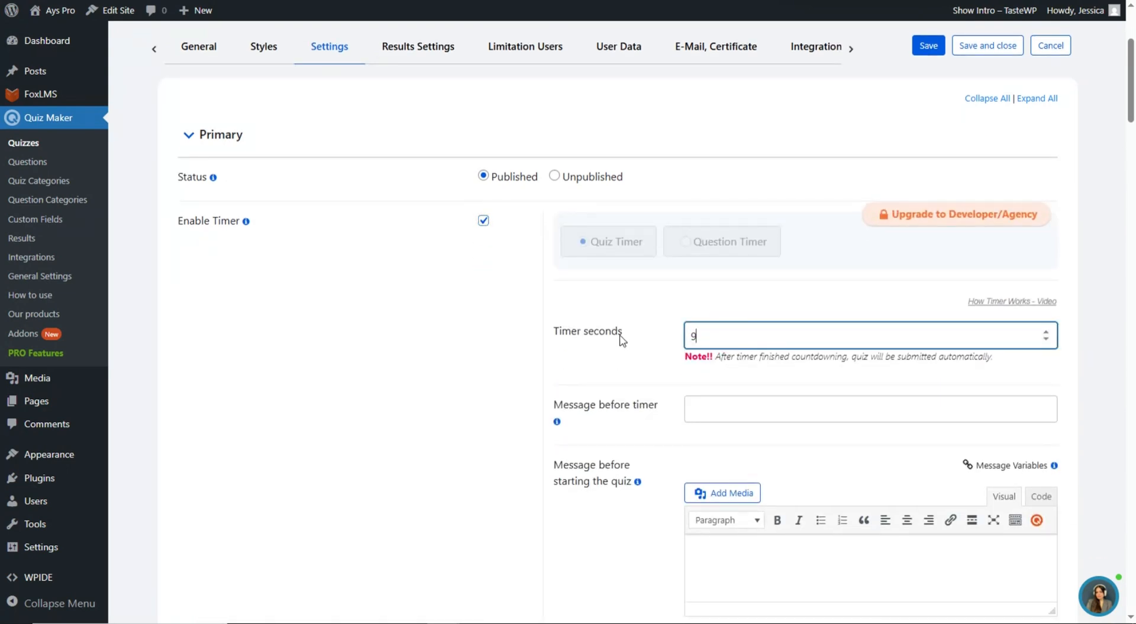
left_click(628, 356)
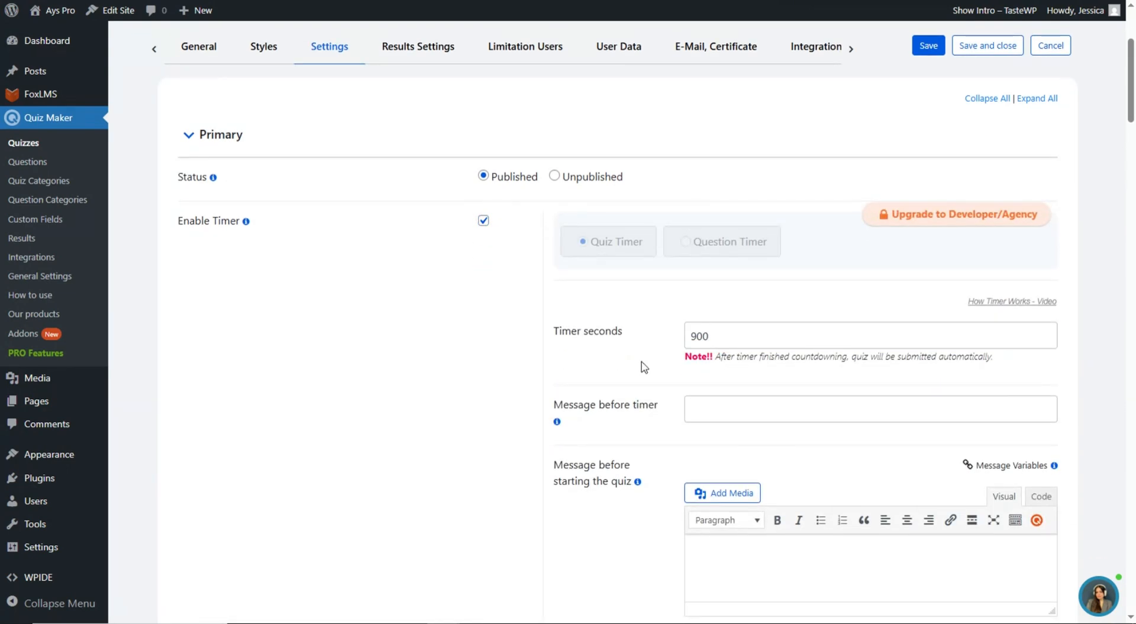
scroll(628, 351, "down", 2)
scroll(627, 351, "up", 2)
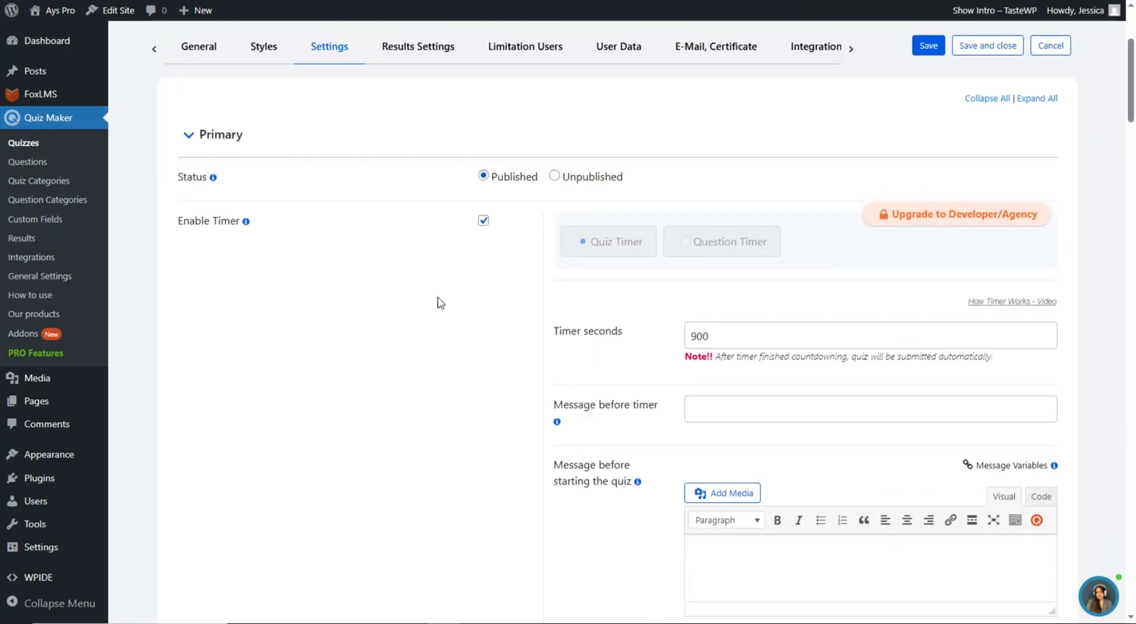
scroll(441, 303, "up", 2)
left_click(418, 188)
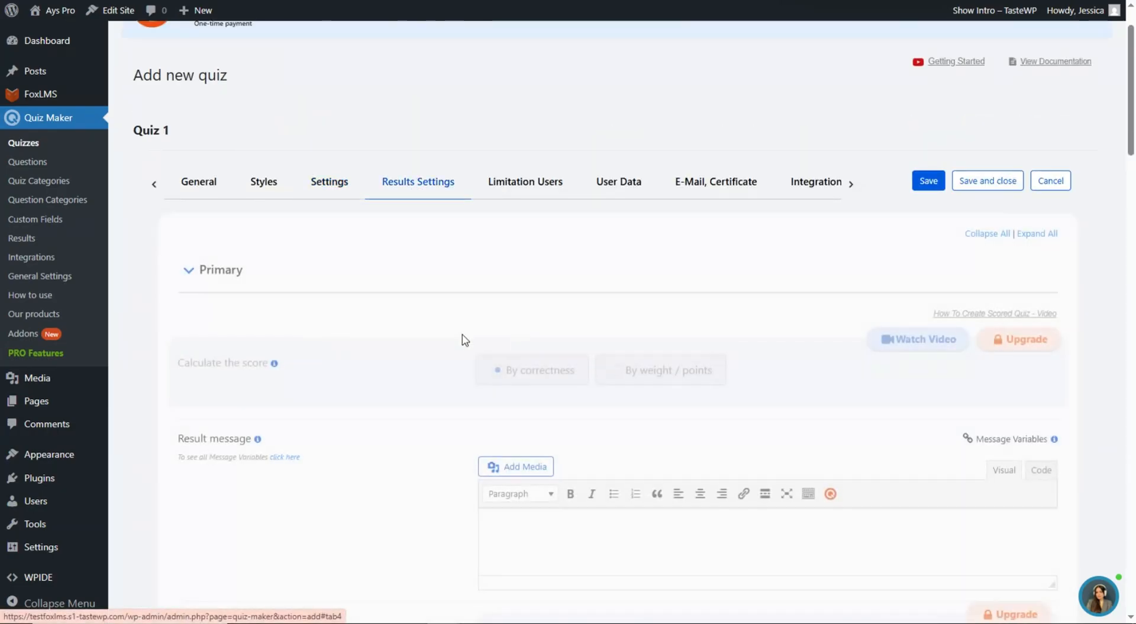
- Paste 'Dear %%user_name%%, Thanks for completing the %%quiz_name%%.' as the result message
scroll(354, 310, "down", 5)
scroll(353, 310, "down", 14)
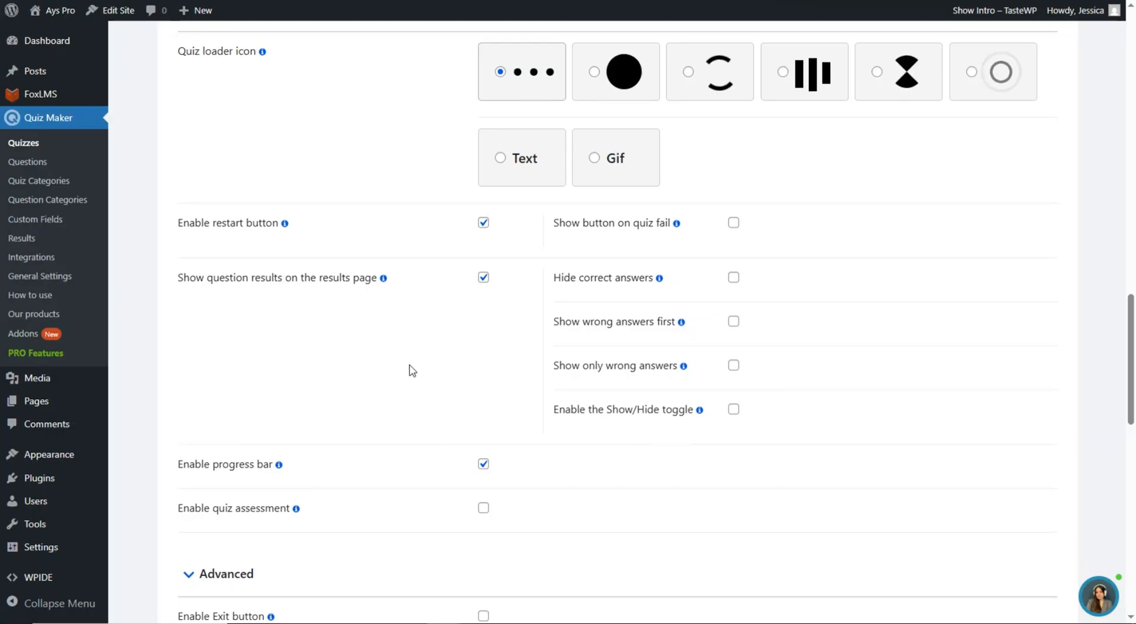
scroll(403, 377, "up", 7)
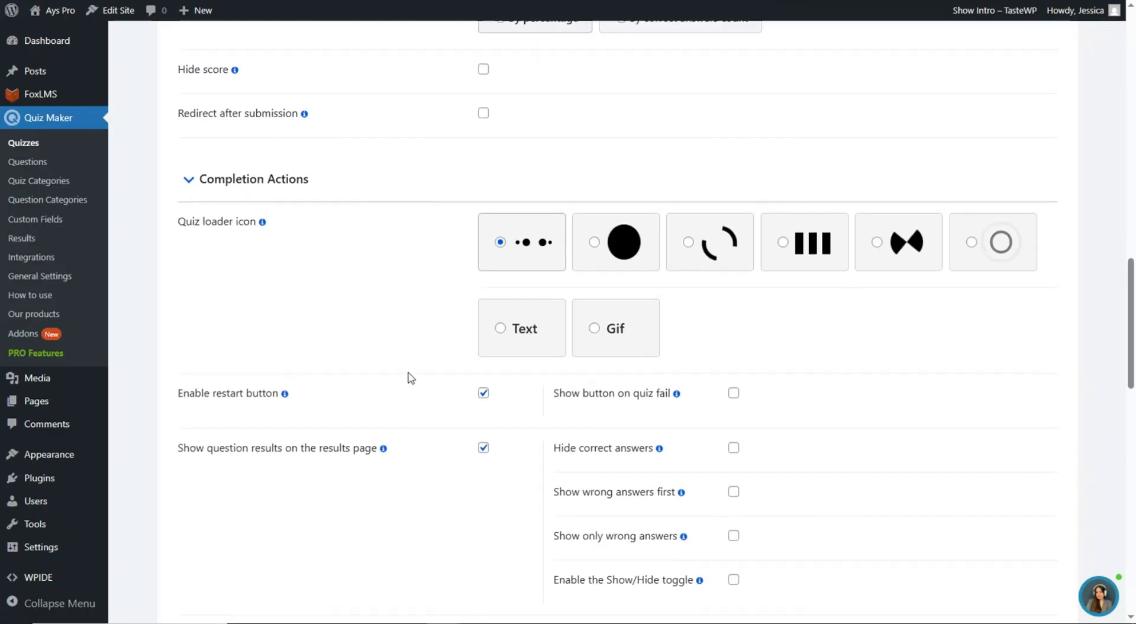
scroll(409, 378, "up", 10)
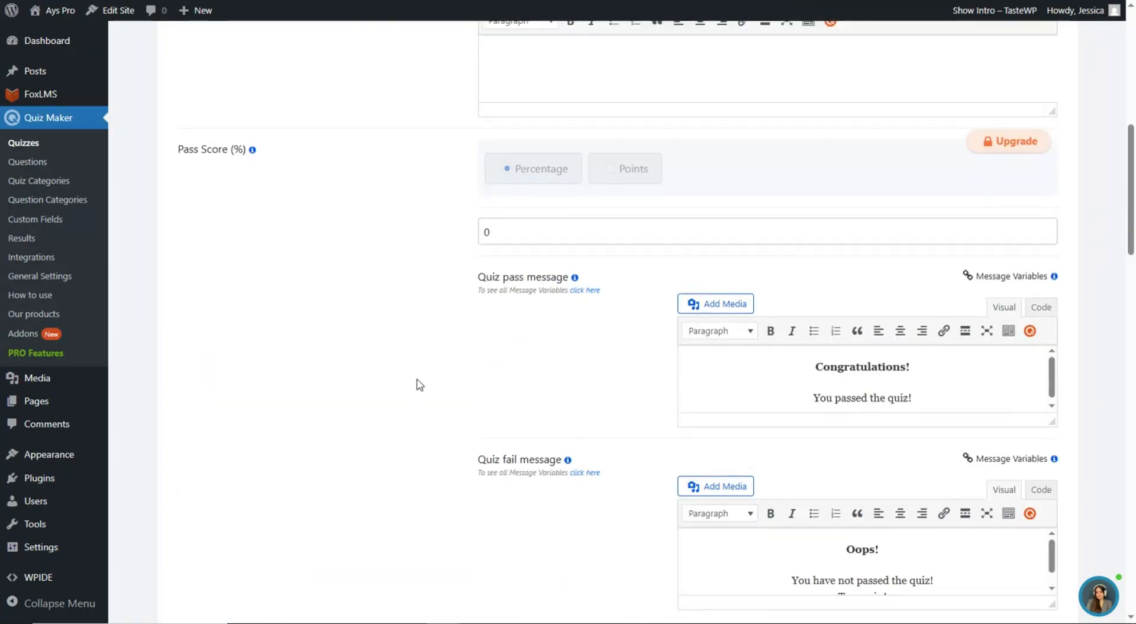
scroll(418, 386, "up", 4)
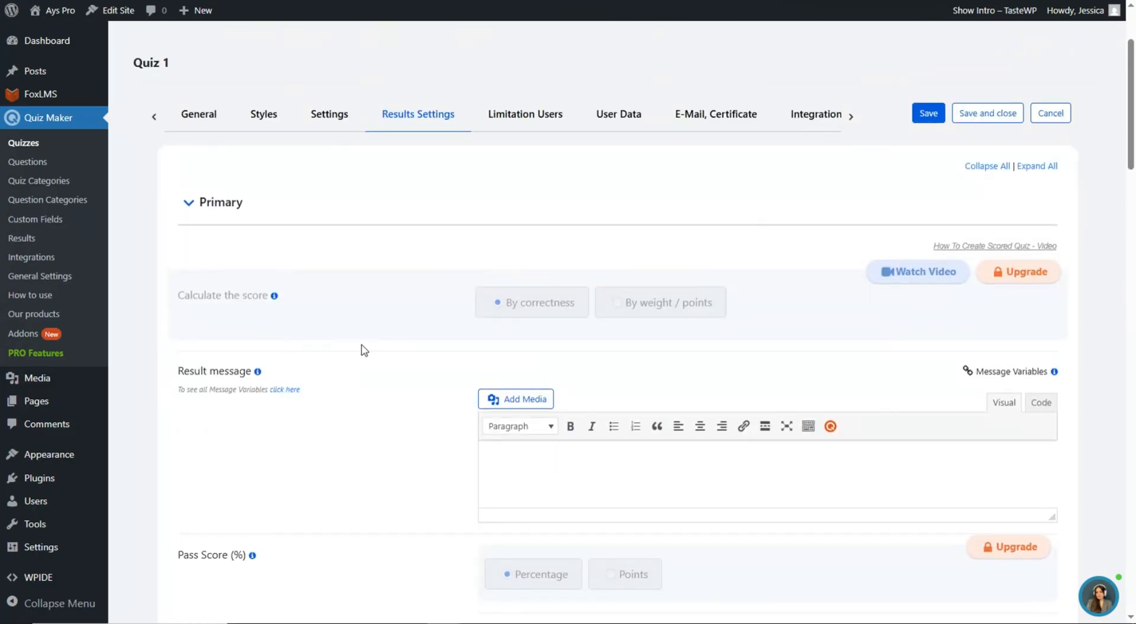
scroll(419, 383, "down", 6)
scroll(354, 139, "up", 3)
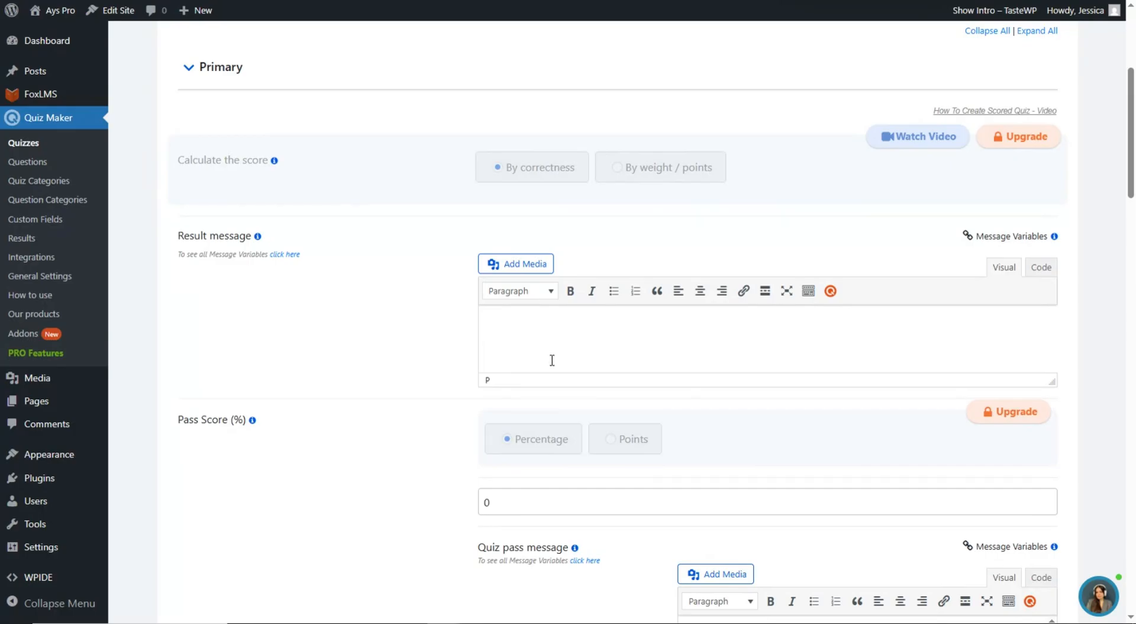
key("super+v")
left_click(569, 387)
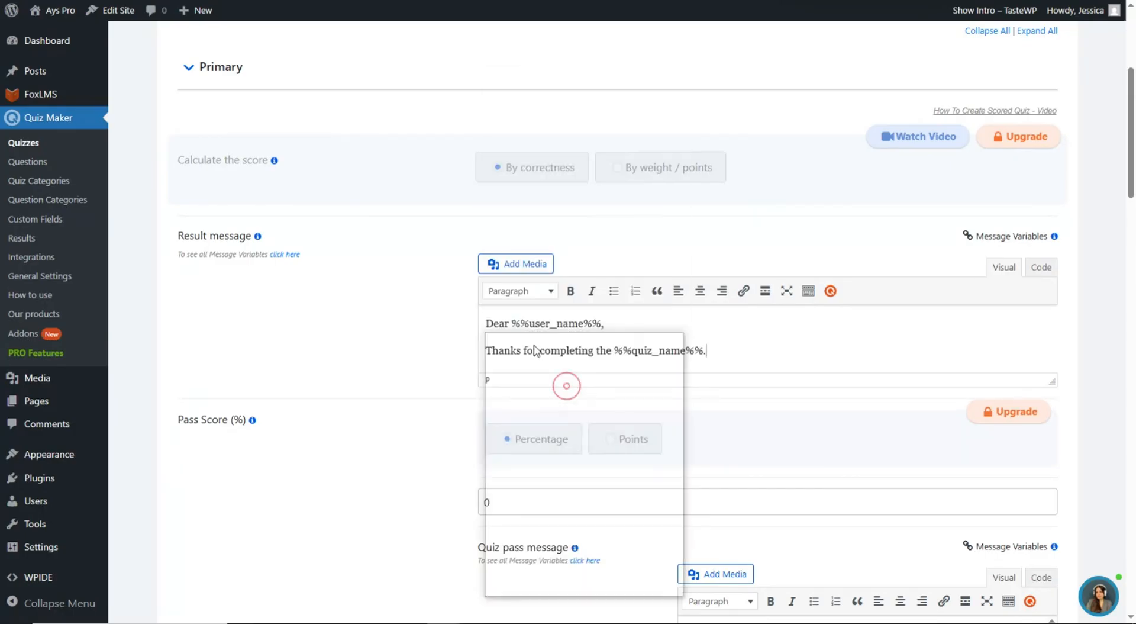
- Centre the result message and enable Message Variables
left_click_drag(733, 350, 504, 327)
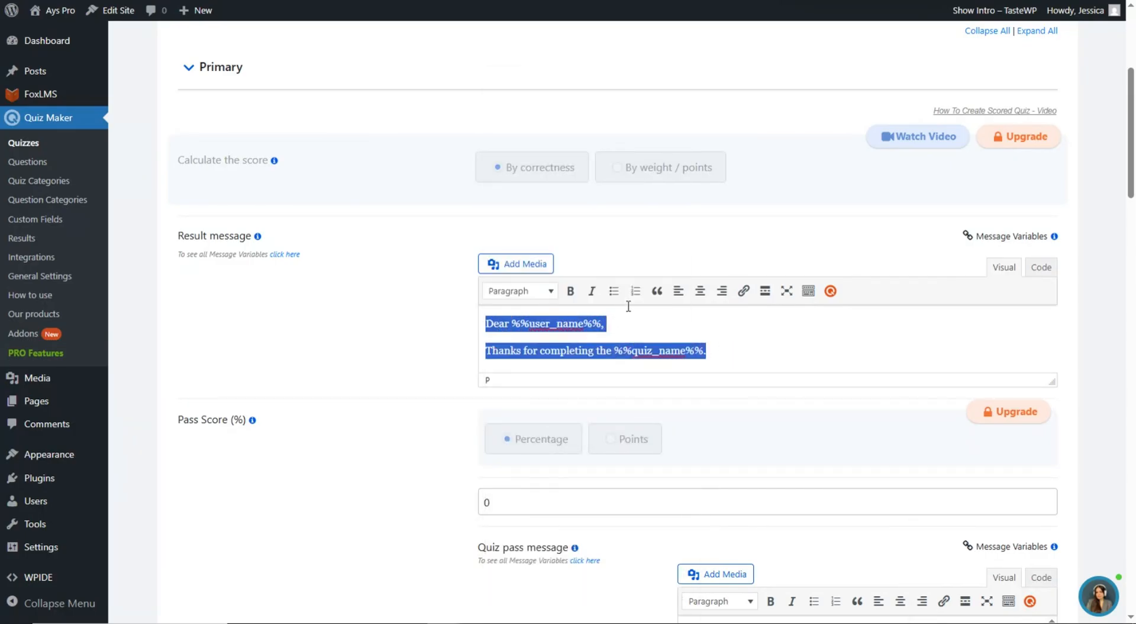
left_click(700, 290)
left_click(942, 360)
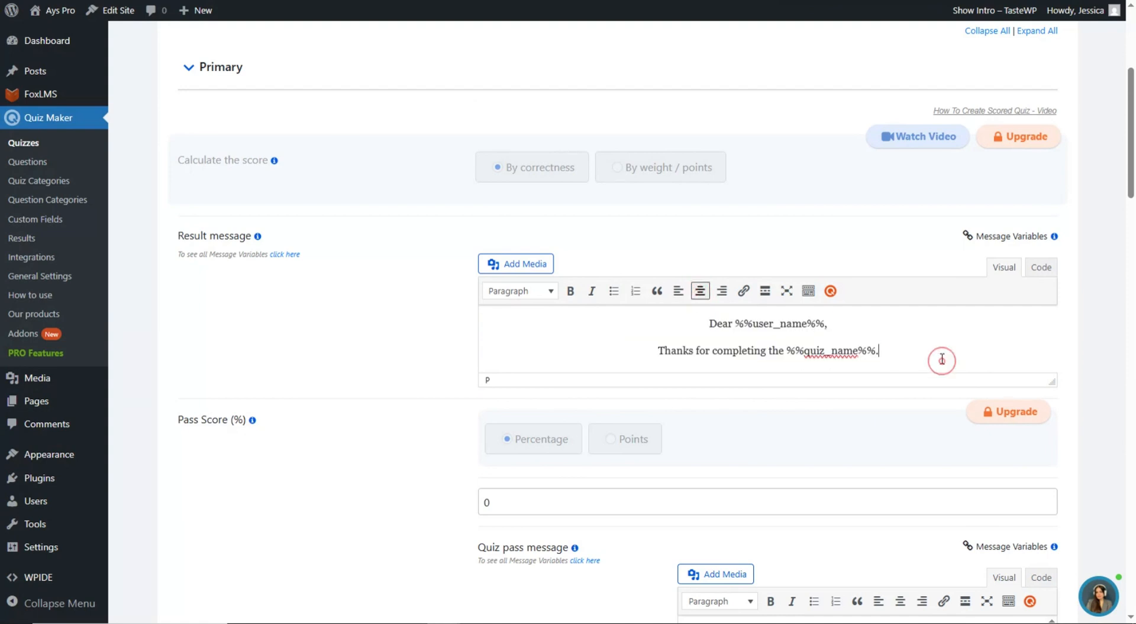
left_click(987, 237)
left_click(835, 318)
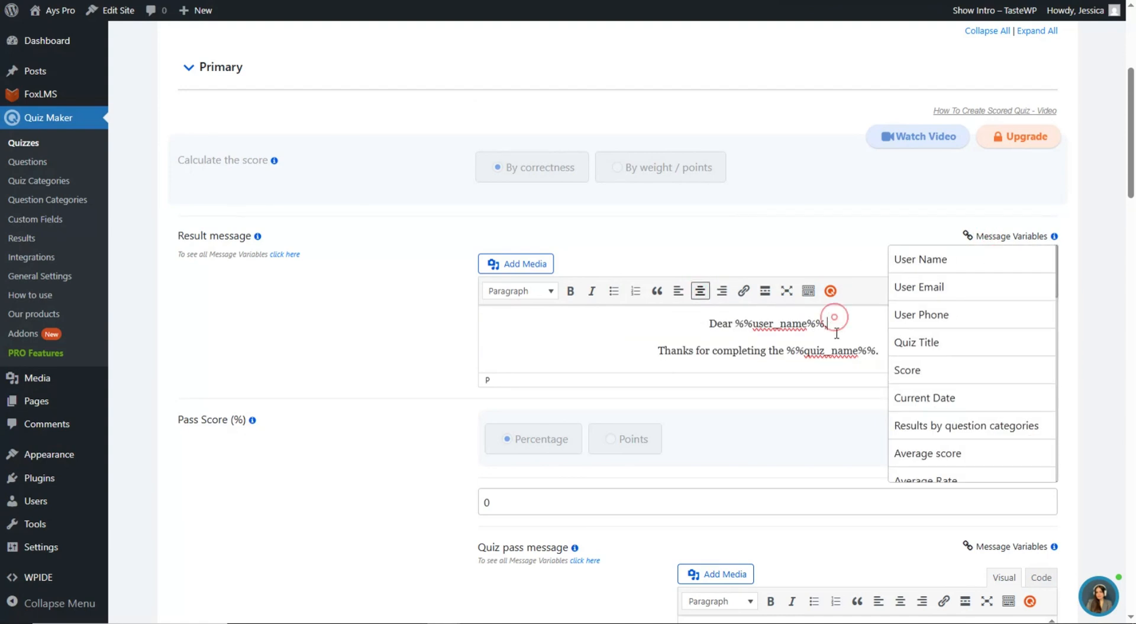
left_click(992, 238)
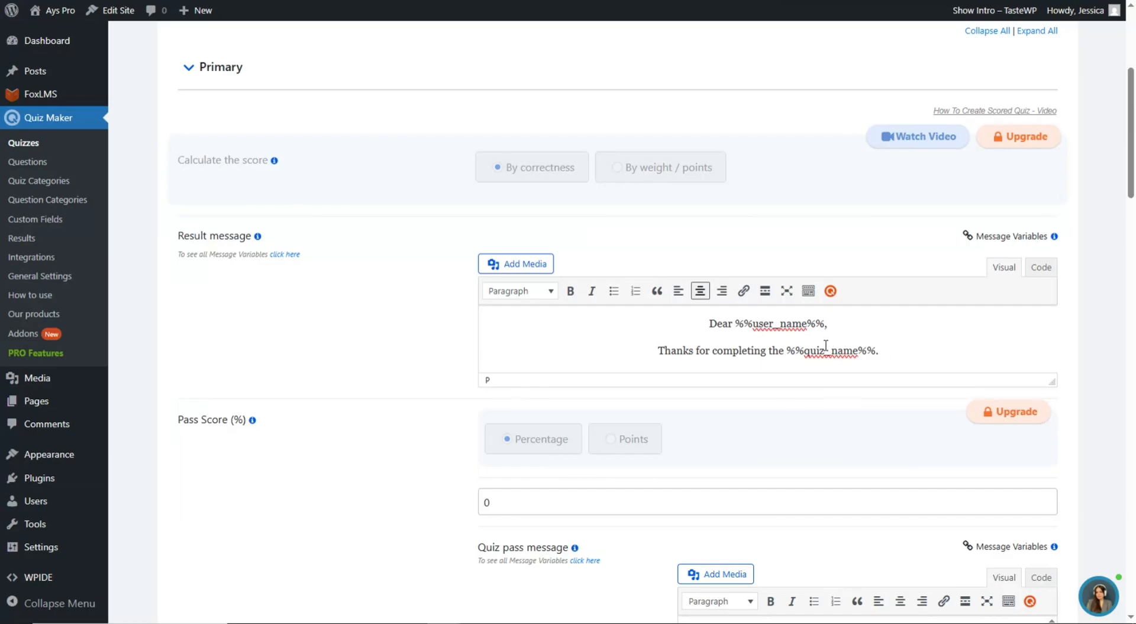
scroll(480, 286, "up", 5)
left_click(625, 323)
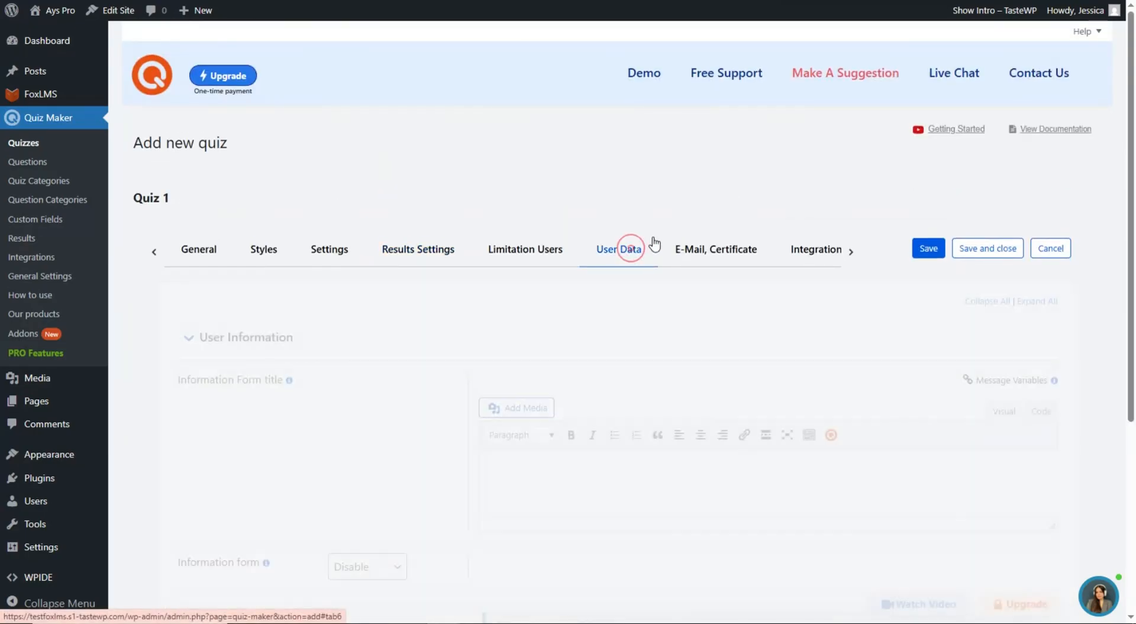
- Show the information form before the quiz, collecting the taker's Name and Email
scroll(629, 322, "down", 4)
scroll(322, 229, "down", 2)
left_click(370, 293)
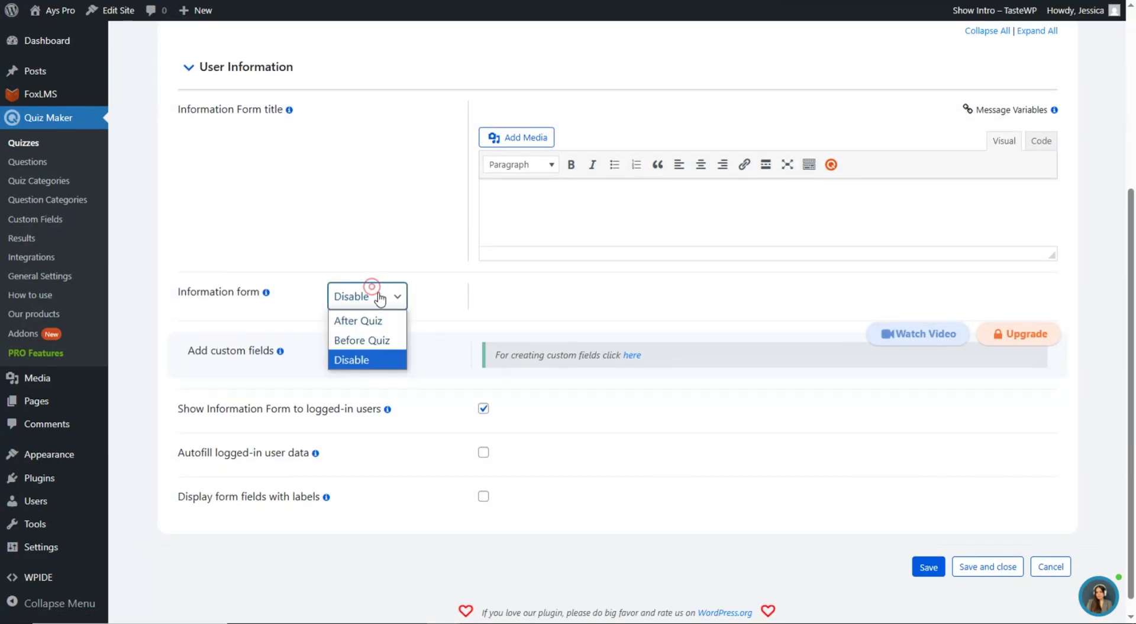
left_click(382, 340)
scroll(424, 261, "down", 1)
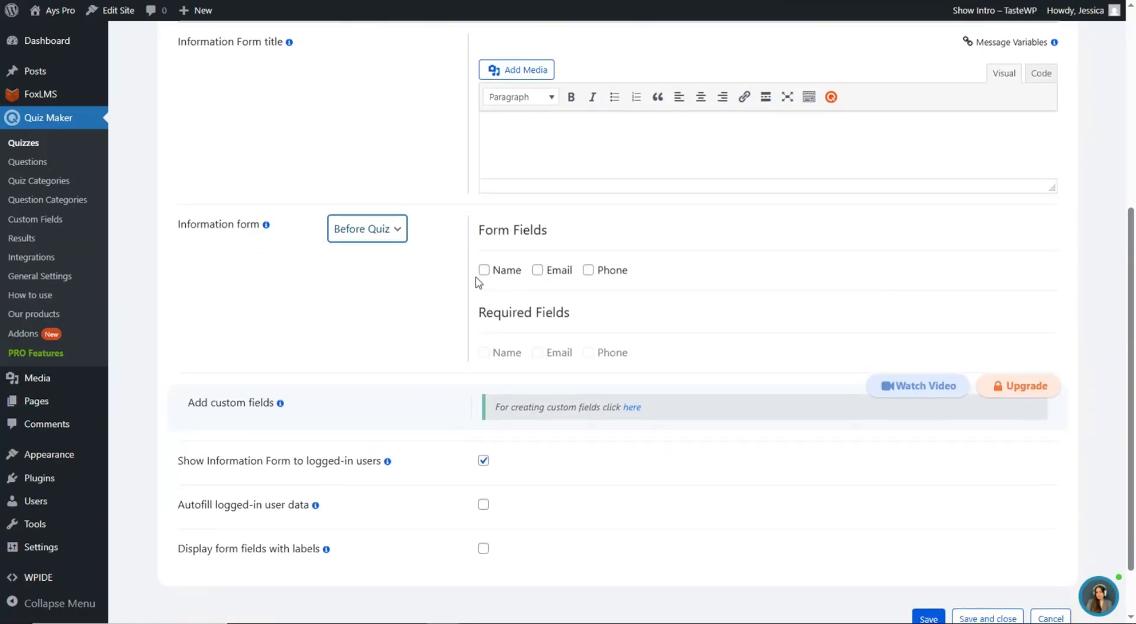
left_click(484, 271)
left_click(538, 270)
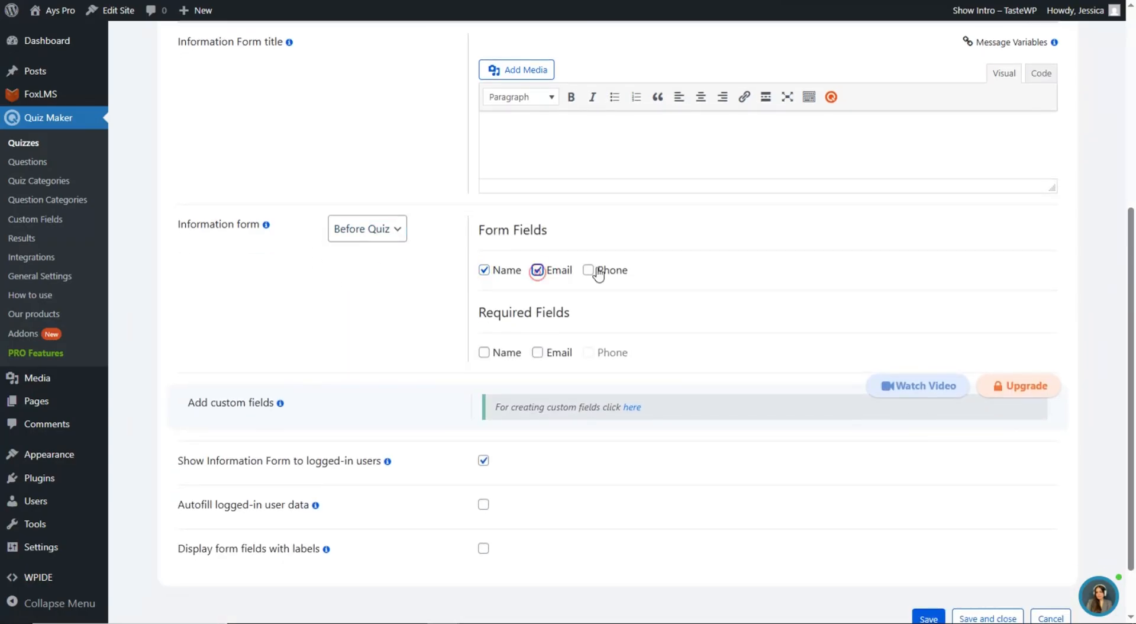
- Save Quiz 1 and dismiss the 'Great job' popup, noting shortcode [ays_quiz id='2']
scroll(640, 270, "up", 2)
scroll(874, 243, "up", 2)
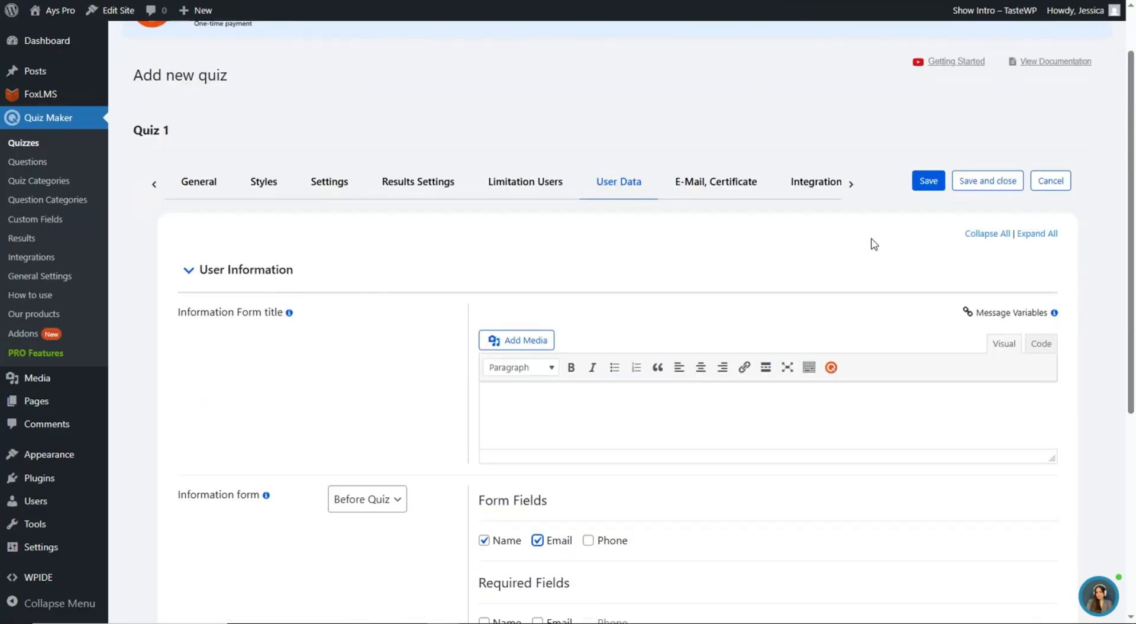
left_click(943, 186)
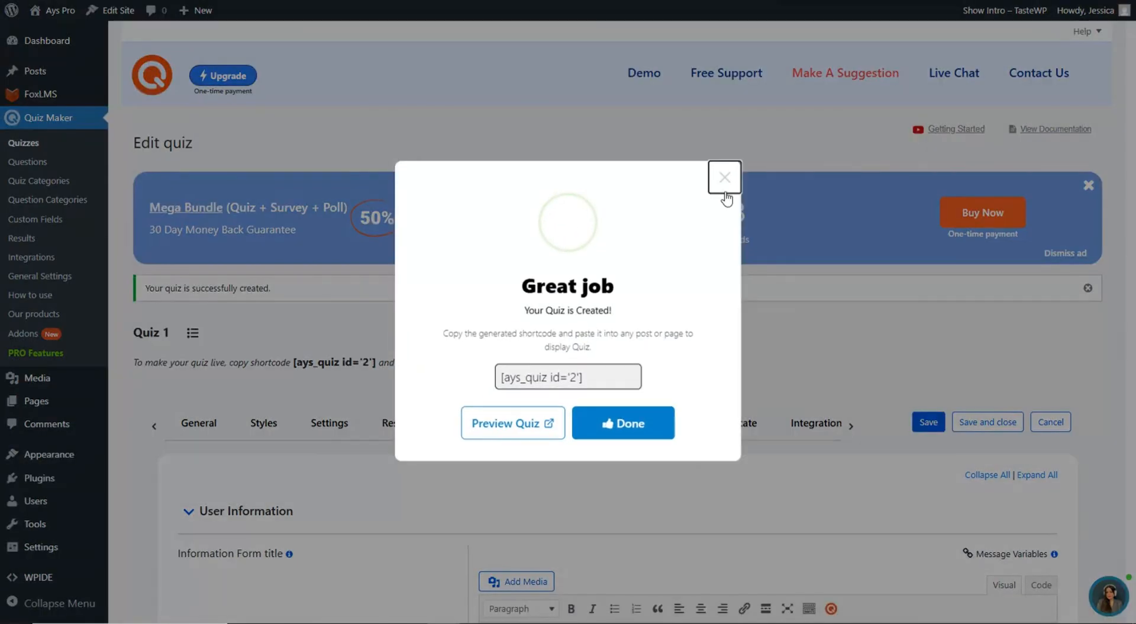
left_click(723, 178)
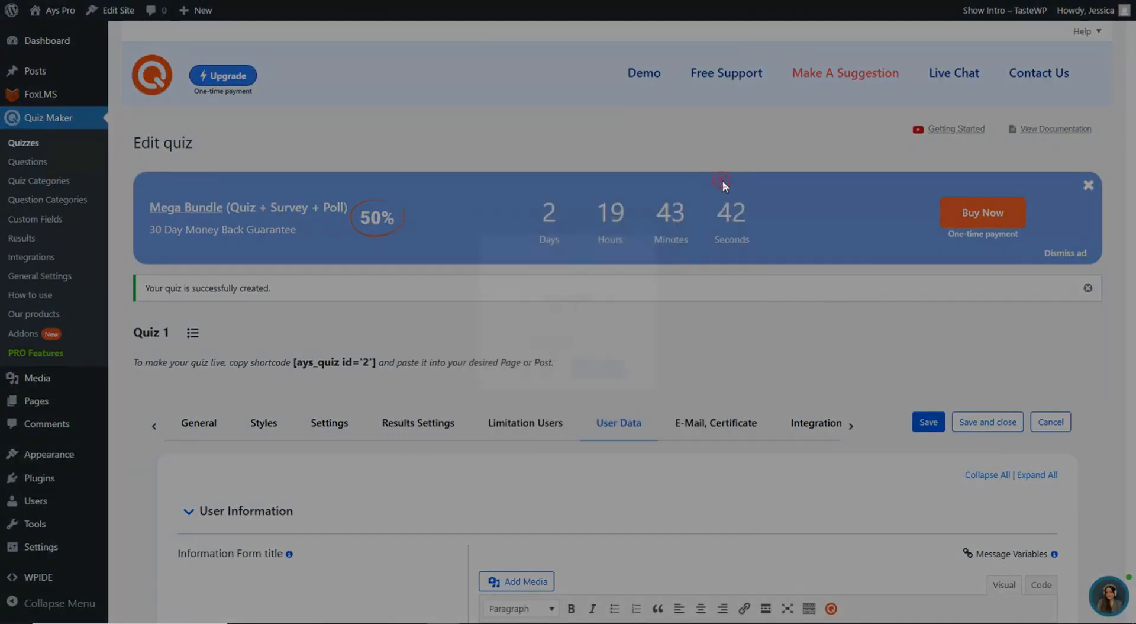
scroll(620, 223, "down", 3)
scroll(669, 198, "down", 6)
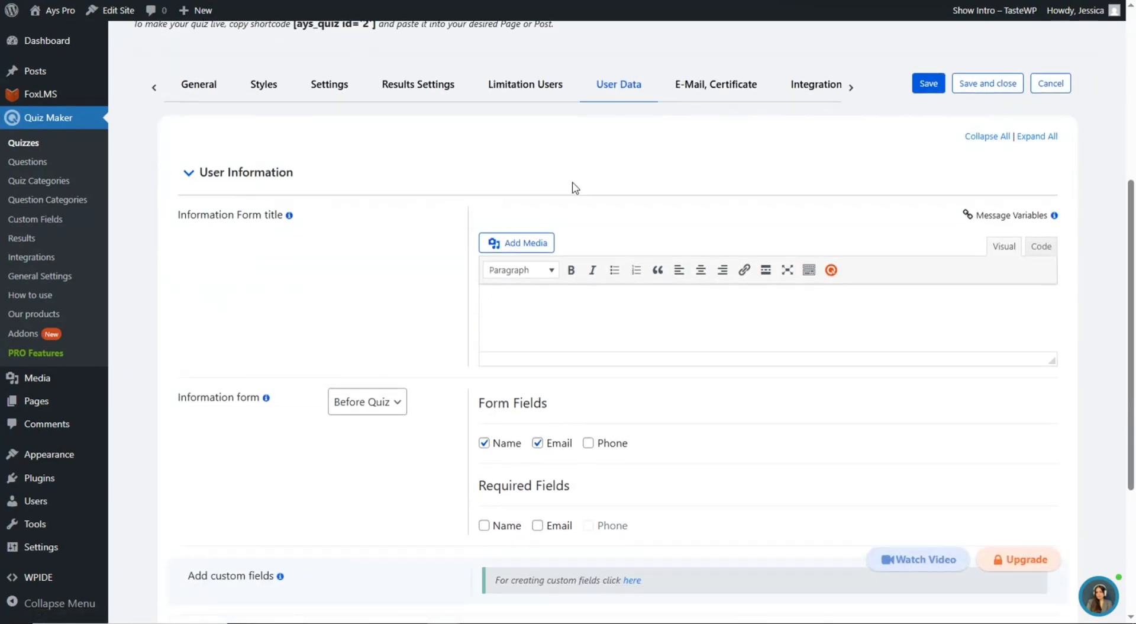
scroll(550, 184, "up", 6)
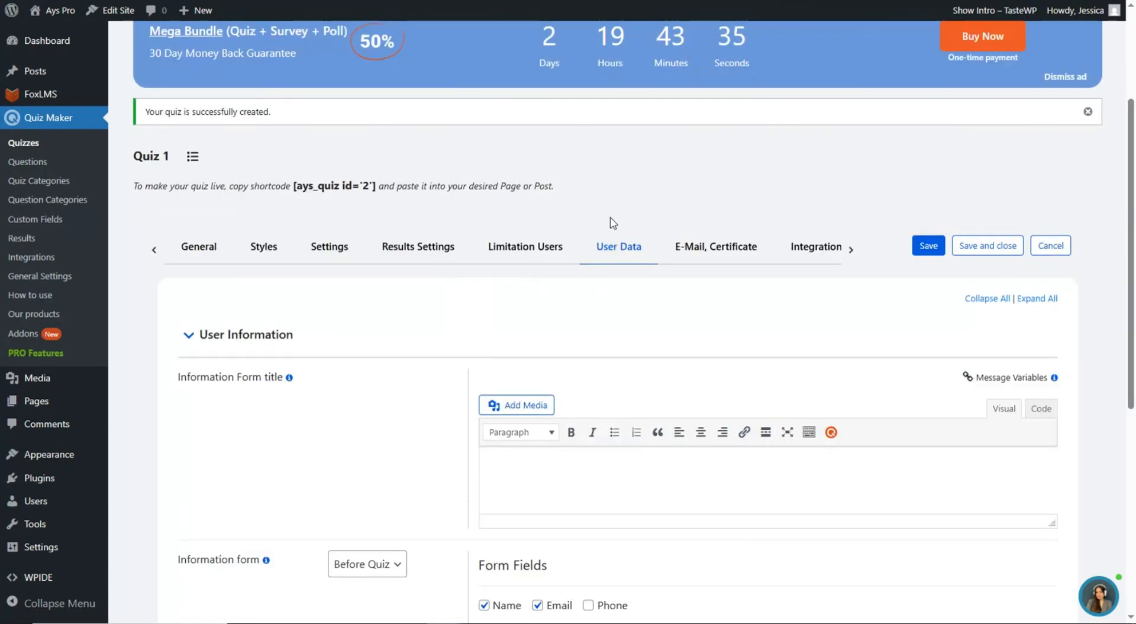
mouse_move(40, 93)
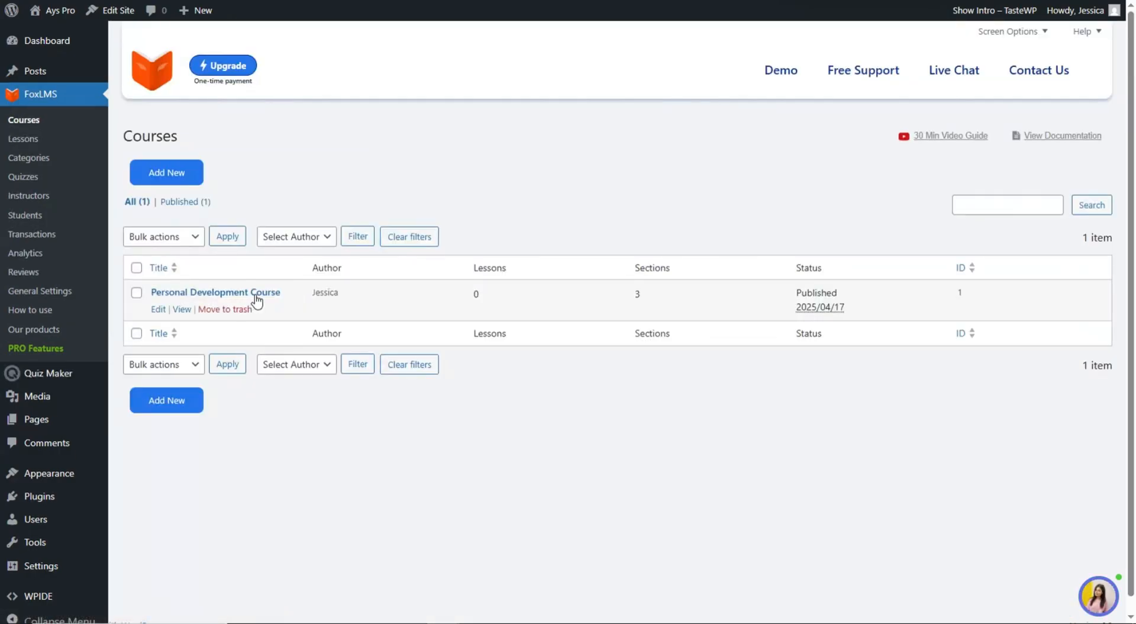
- Add Quiz 1 to the Foundations of Personal Growth section and save the course
left_click(259, 293)
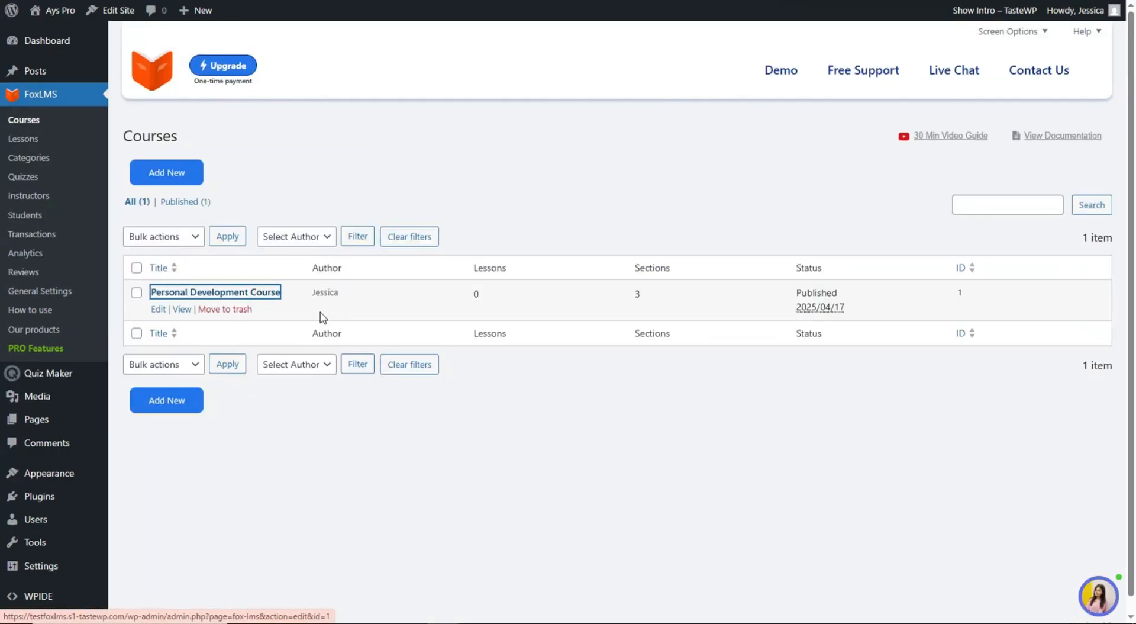
scroll(280, 191, "down", 2)
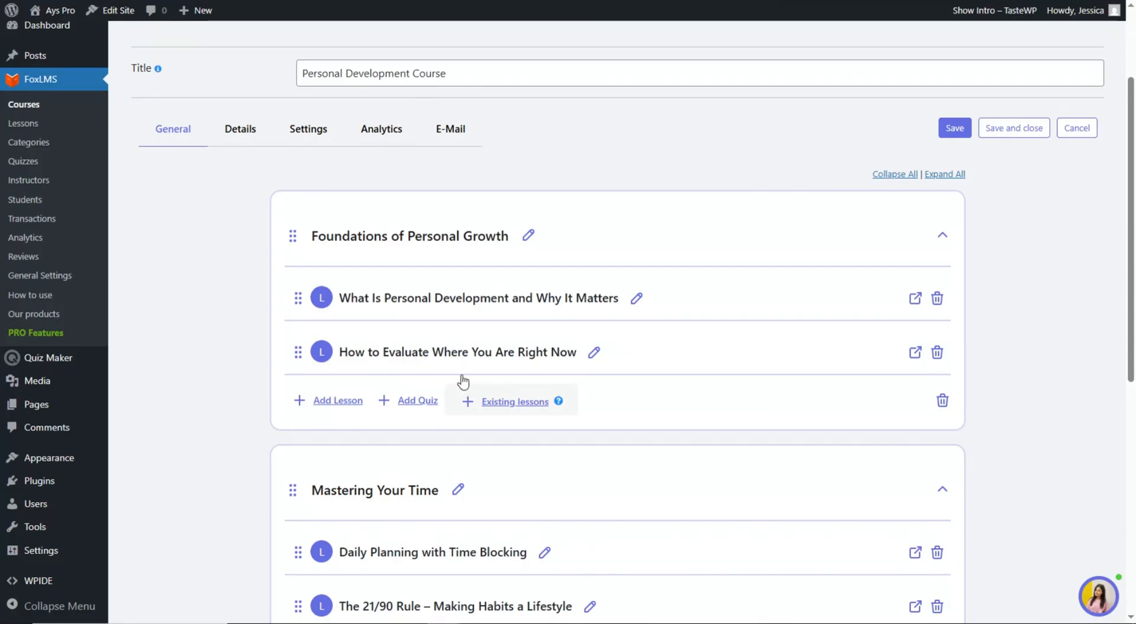
left_click(426, 401)
scroll(432, 399, "down", 1)
left_click(379, 323)
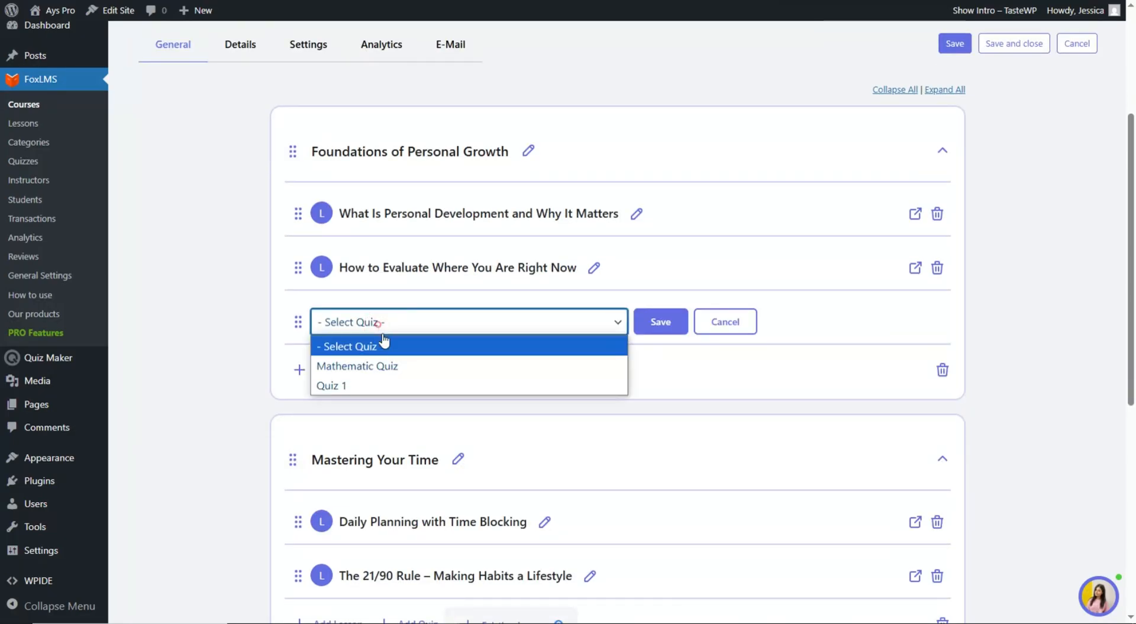
left_click(372, 385)
left_click(656, 327)
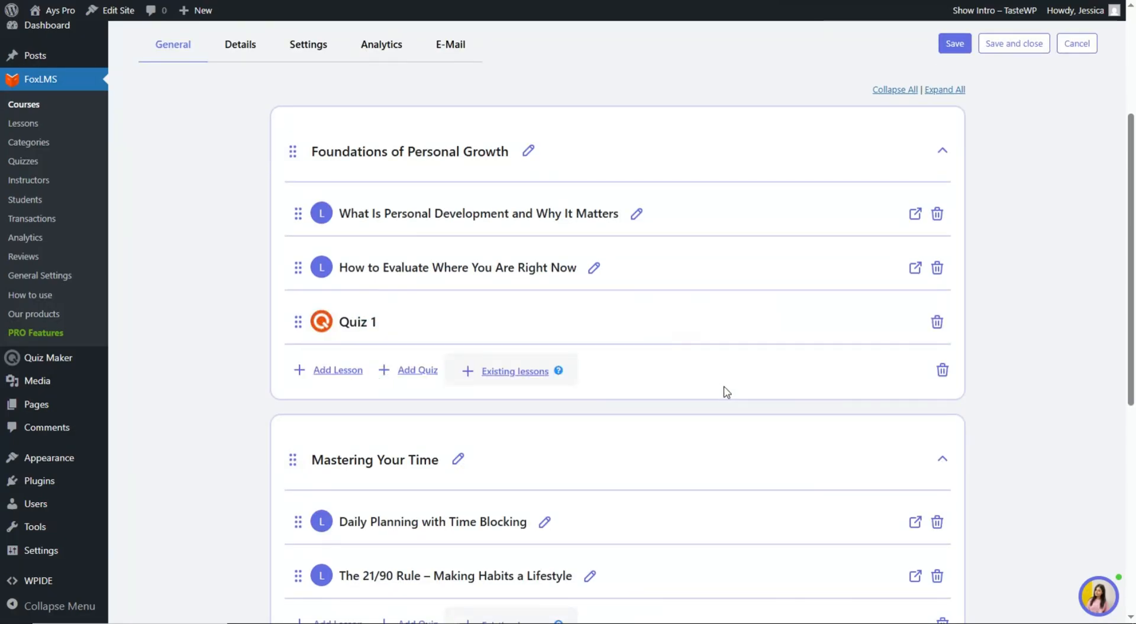
scroll(722, 390, "up", 3)
left_click(954, 246)
- Add Quiz 2 to the Mastering Your Time section
scroll(644, 302, "down", 1)
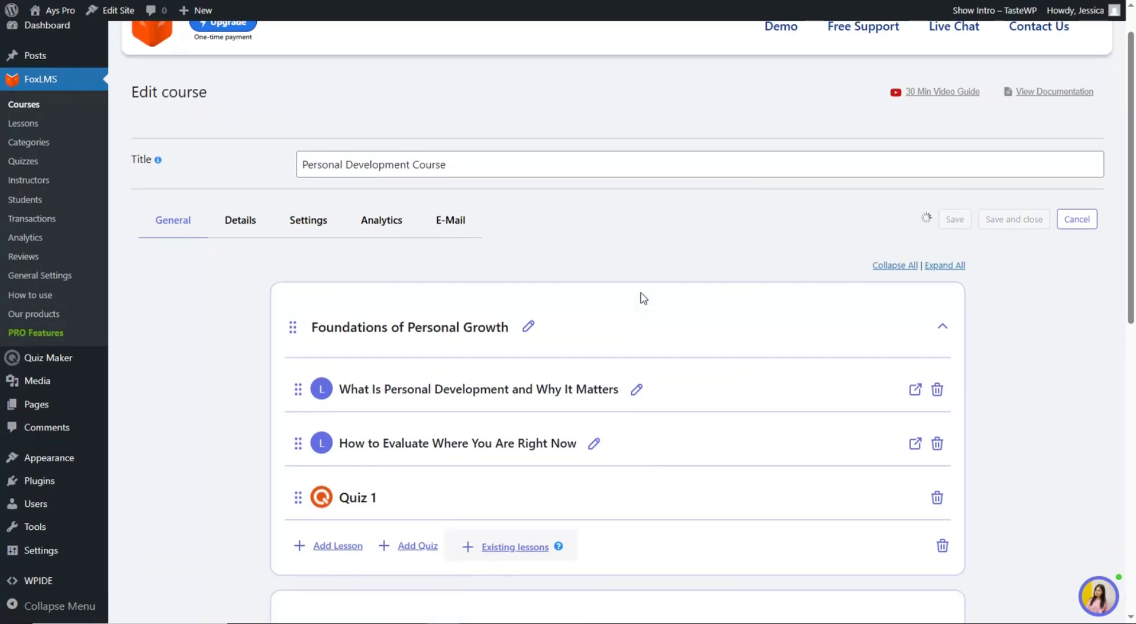
scroll(644, 302, "down", 2)
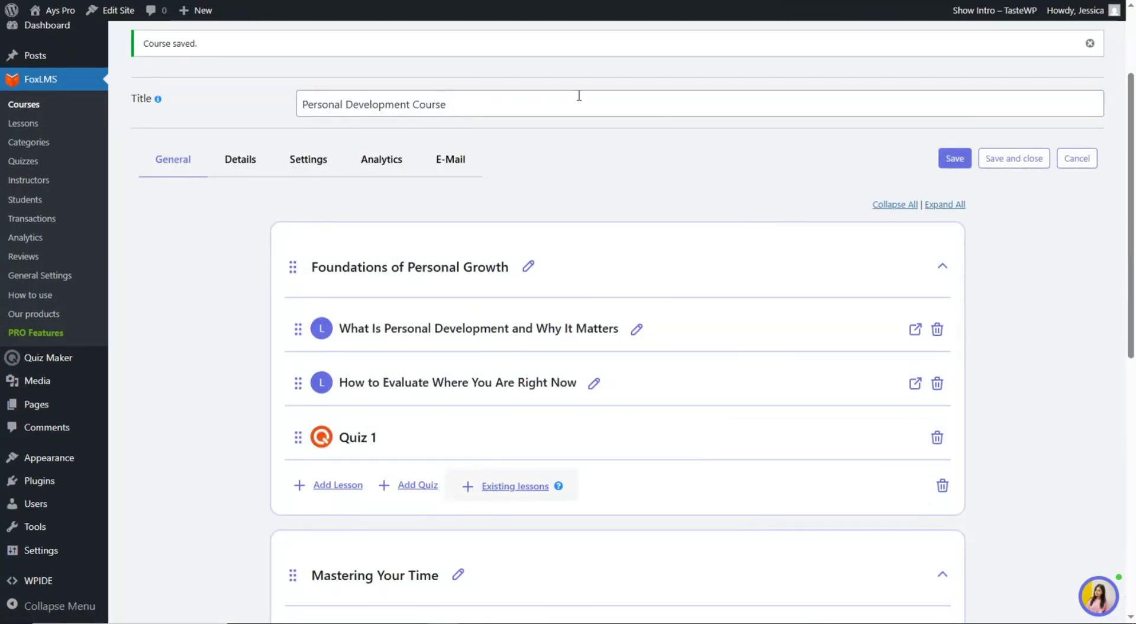
scroll(565, 241, "down", 4)
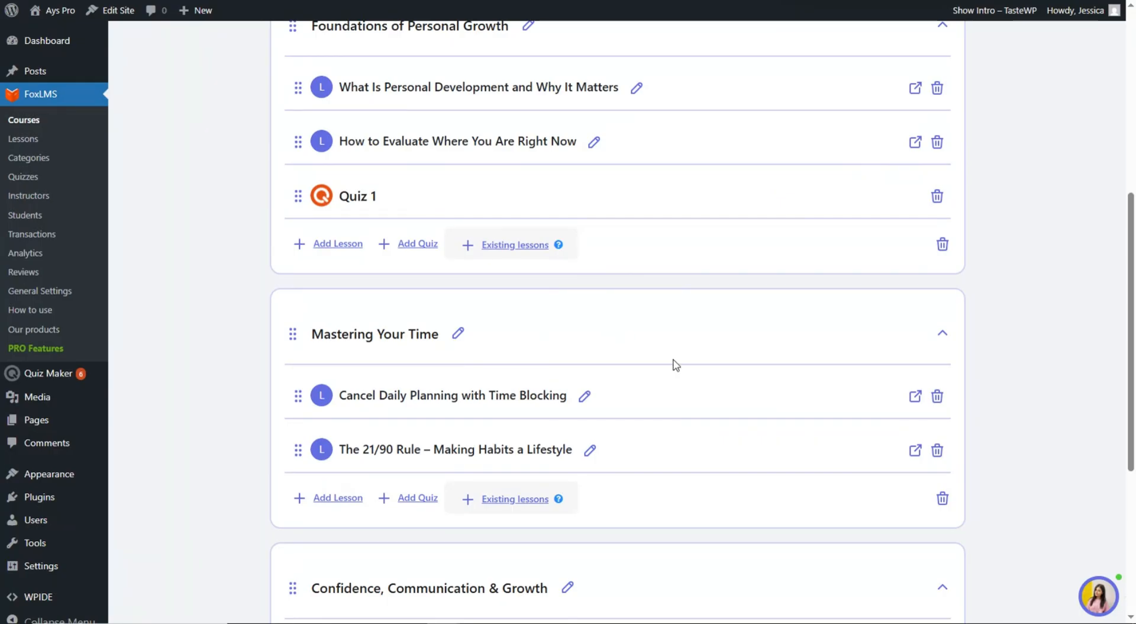
scroll(675, 364, "down", 3)
left_click(397, 365)
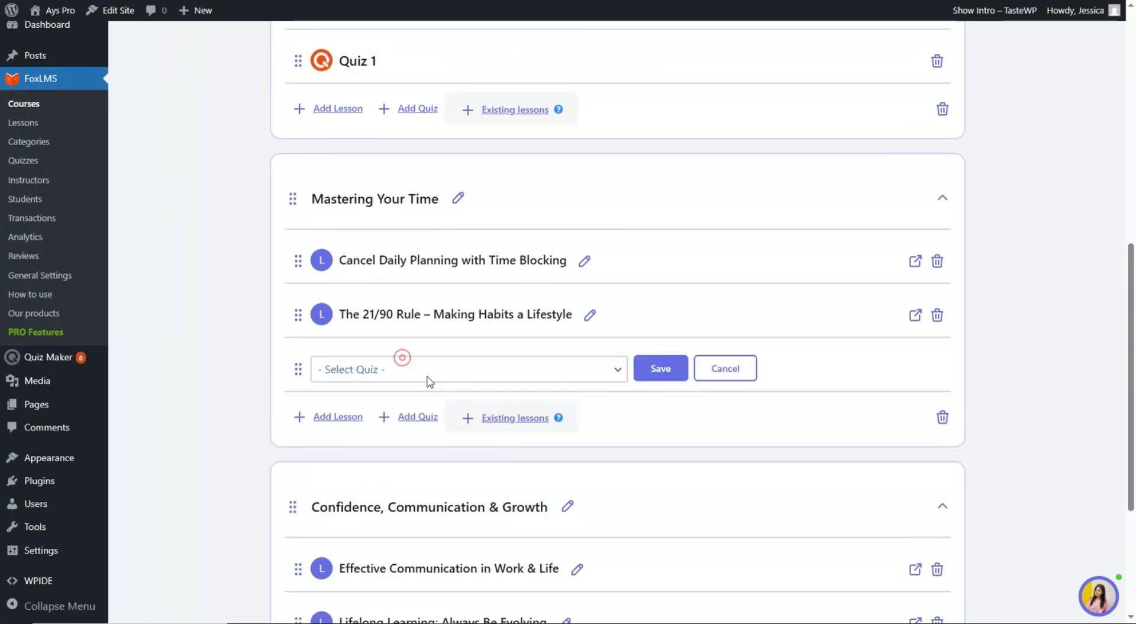
scroll(406, 350, "down", 1)
left_click(399, 331)
left_click(388, 403)
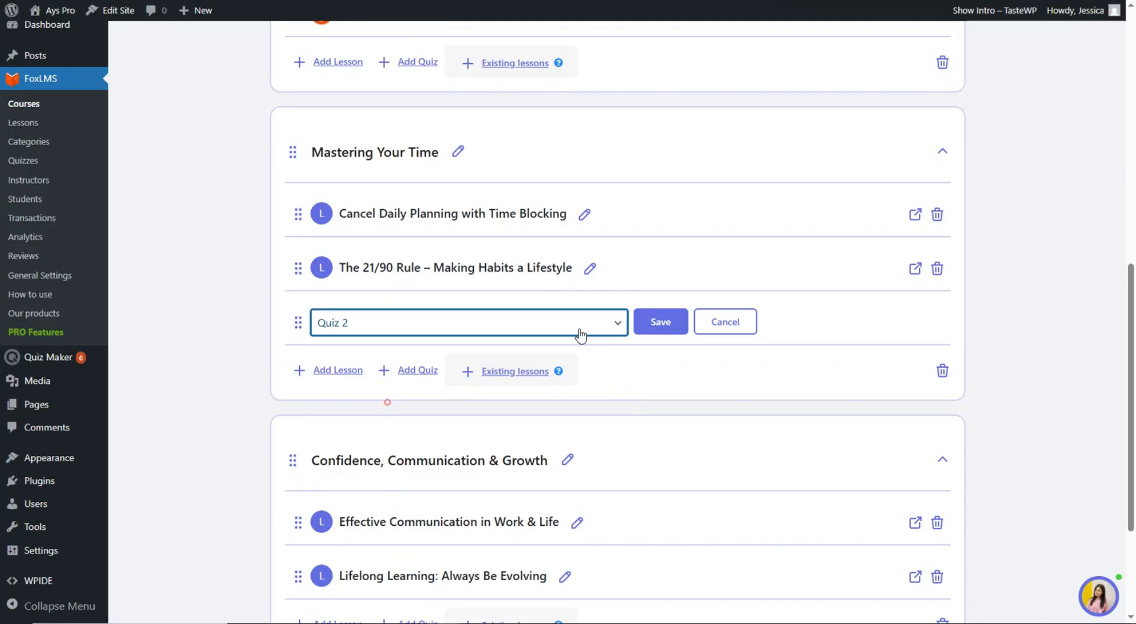
left_click(660, 322)
- Add Quiz 3 to Confidence, Communication & Growth and save the course
scroll(398, 286, "down", 3)
left_click(404, 439)
scroll(399, 441, "down", 1)
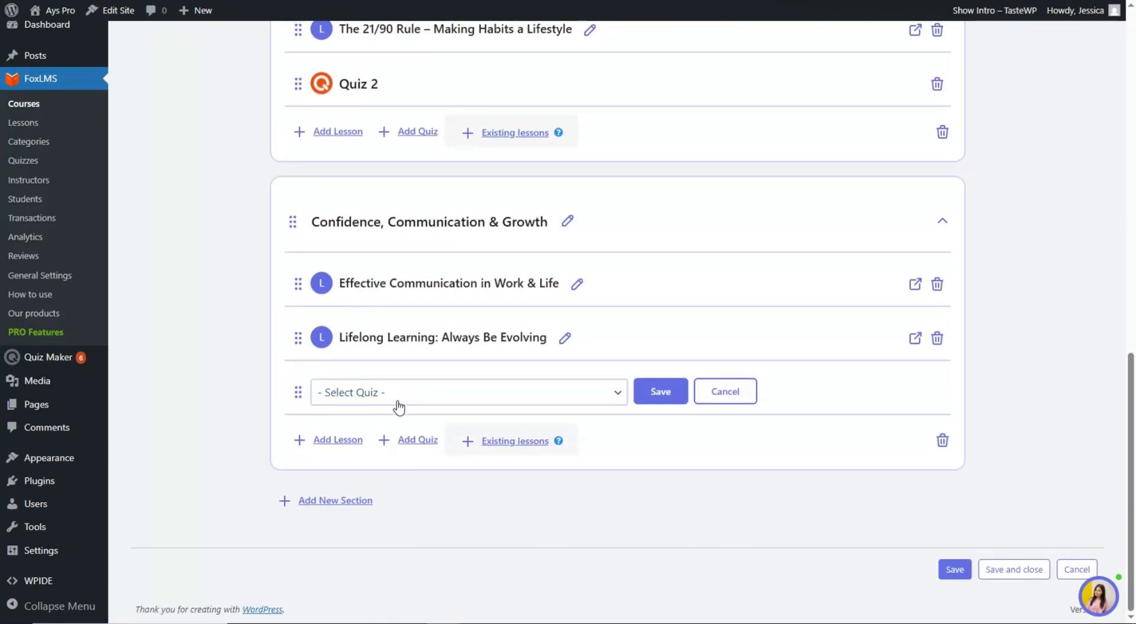
left_click(396, 393)
left_click(384, 494)
left_click(661, 392)
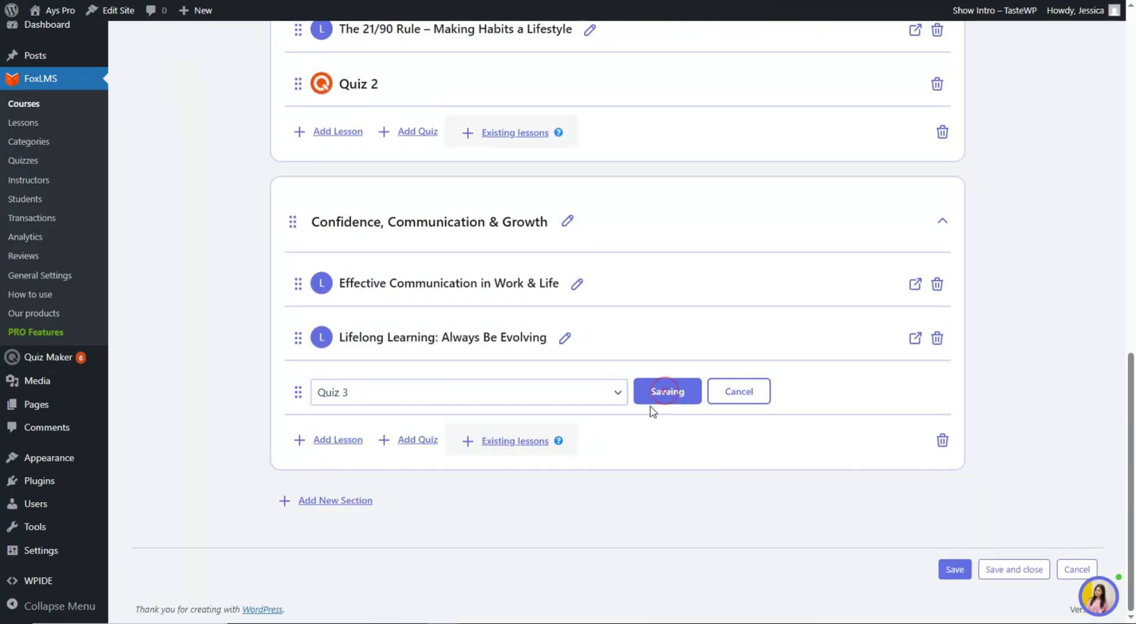
scroll(661, 371, "up", 1)
scroll(666, 370, "up", 10)
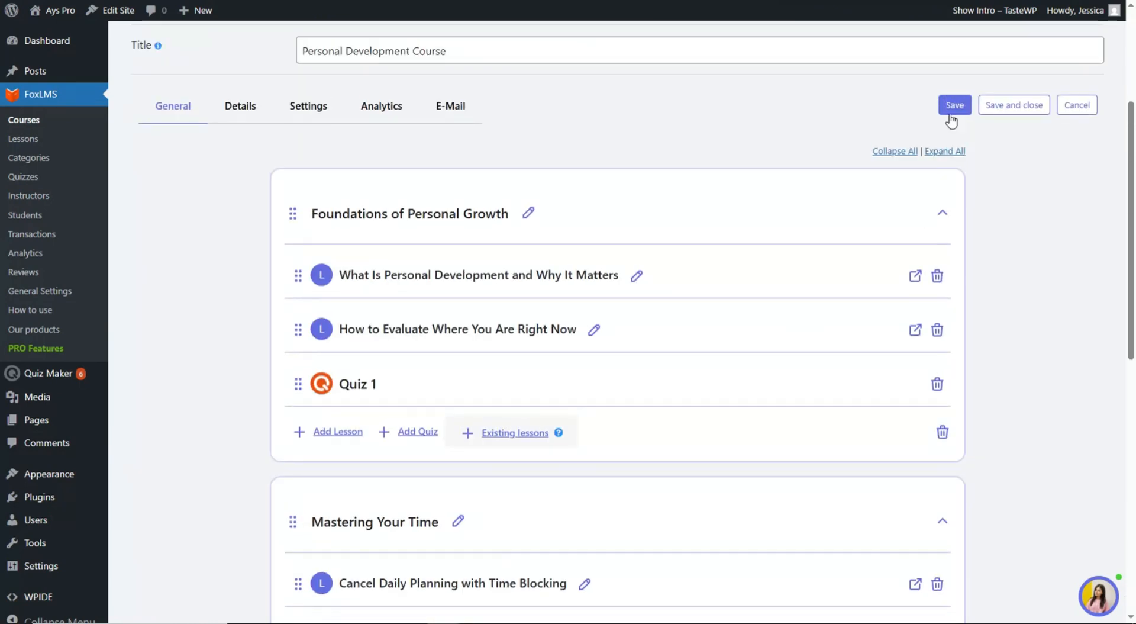
left_click(953, 106)
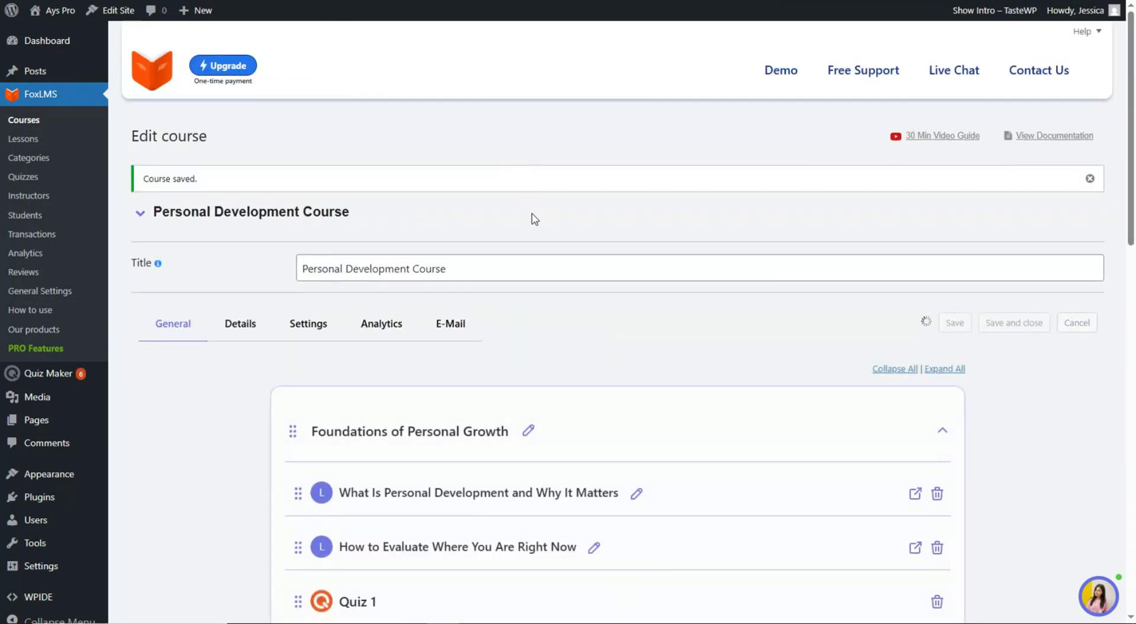
scroll(473, 248, "down", 1)
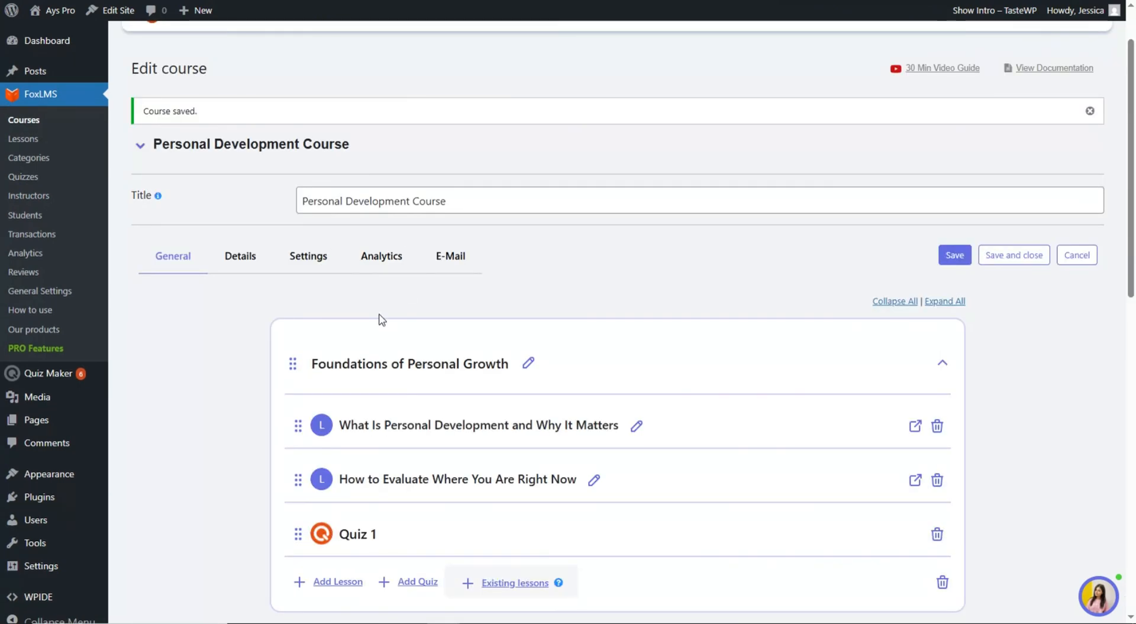
scroll(380, 318, "down", 1)
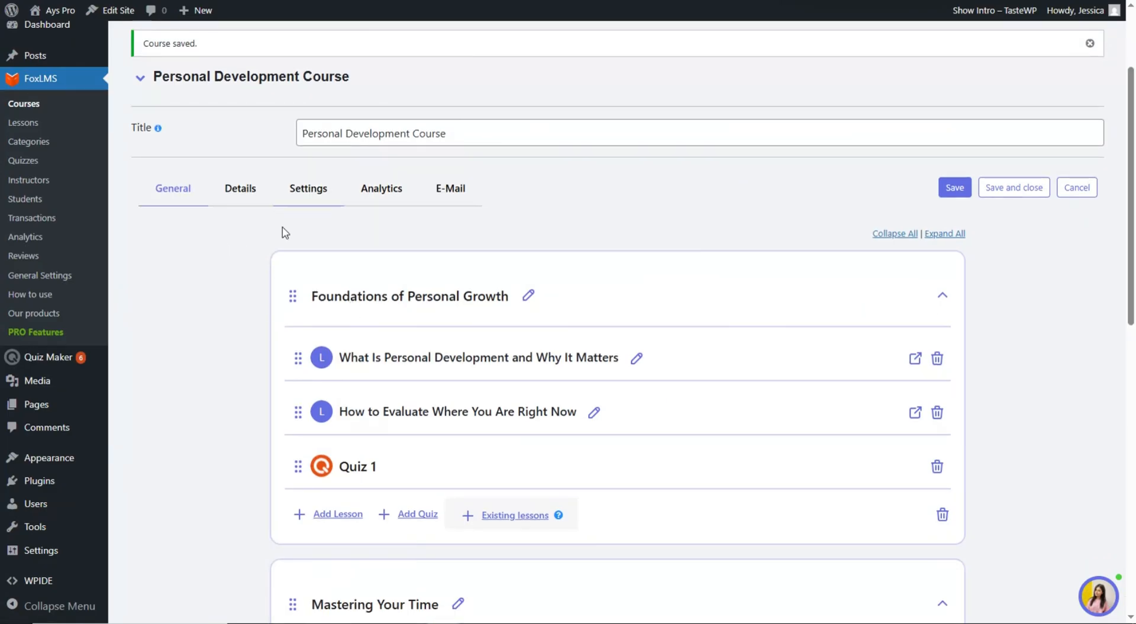
left_click(252, 187)
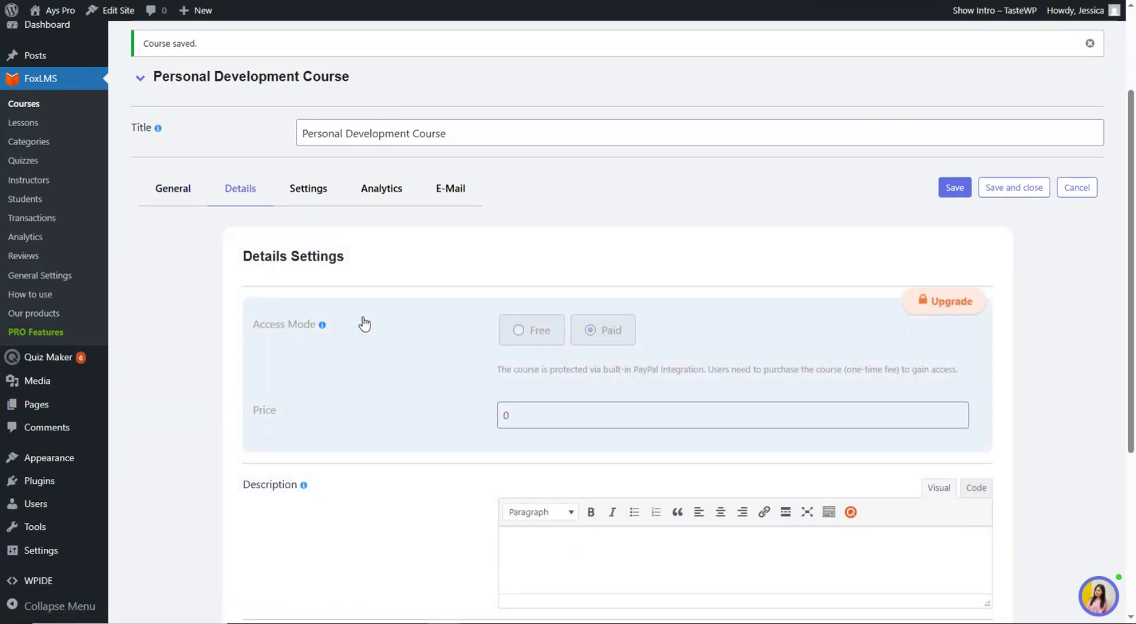
- Review the course details (price 0, 1 h 10 min duration), then view its Settings
scroll(273, 355, "down", 2)
scroll(389, 350, "down", 1)
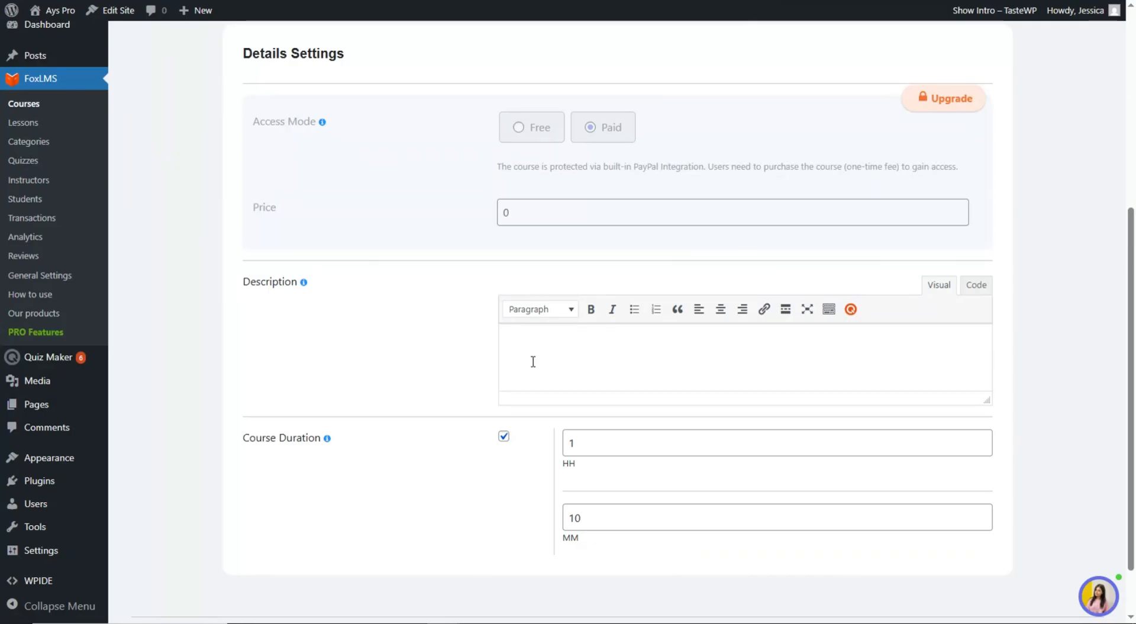
scroll(416, 363, "down", 1)
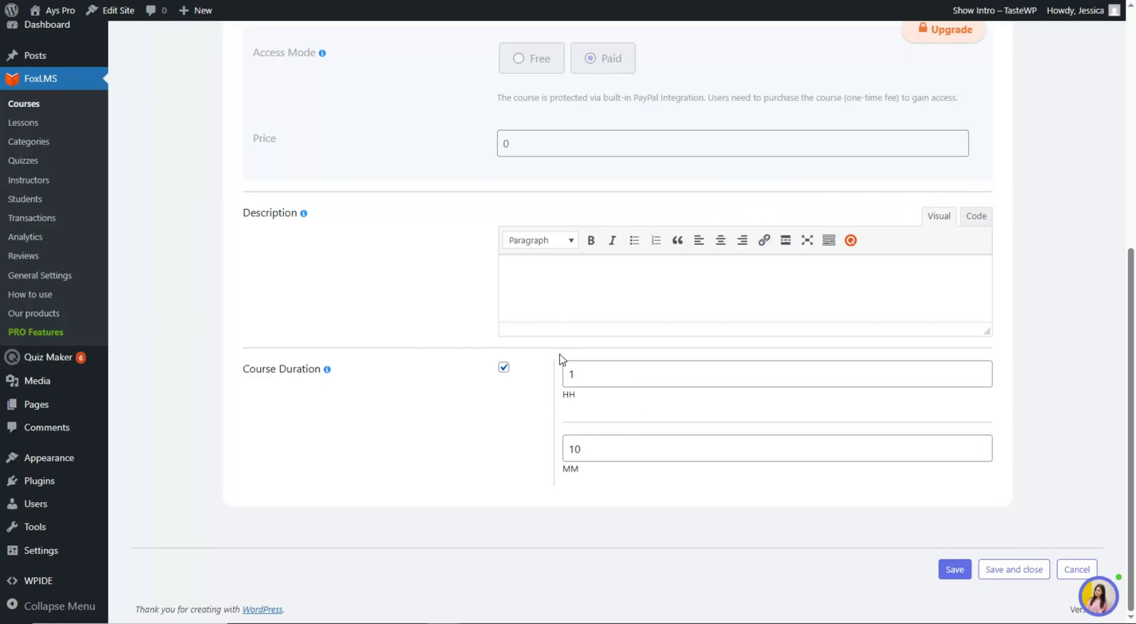
scroll(617, 462, "up", 6)
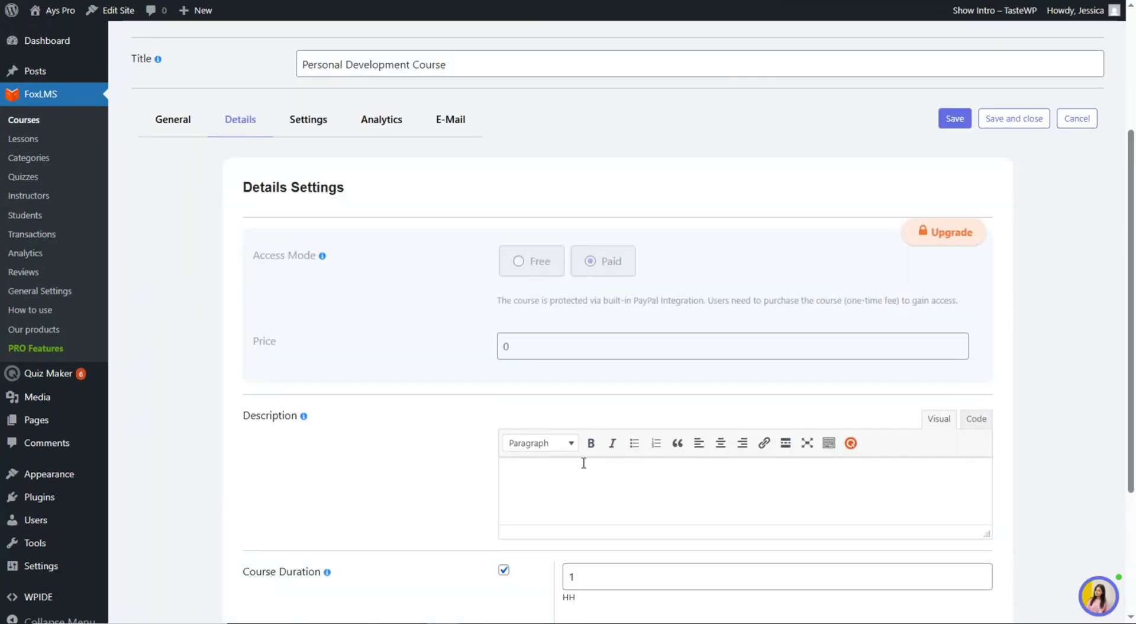
left_click(319, 323)
scroll(505, 332, "down", 2)
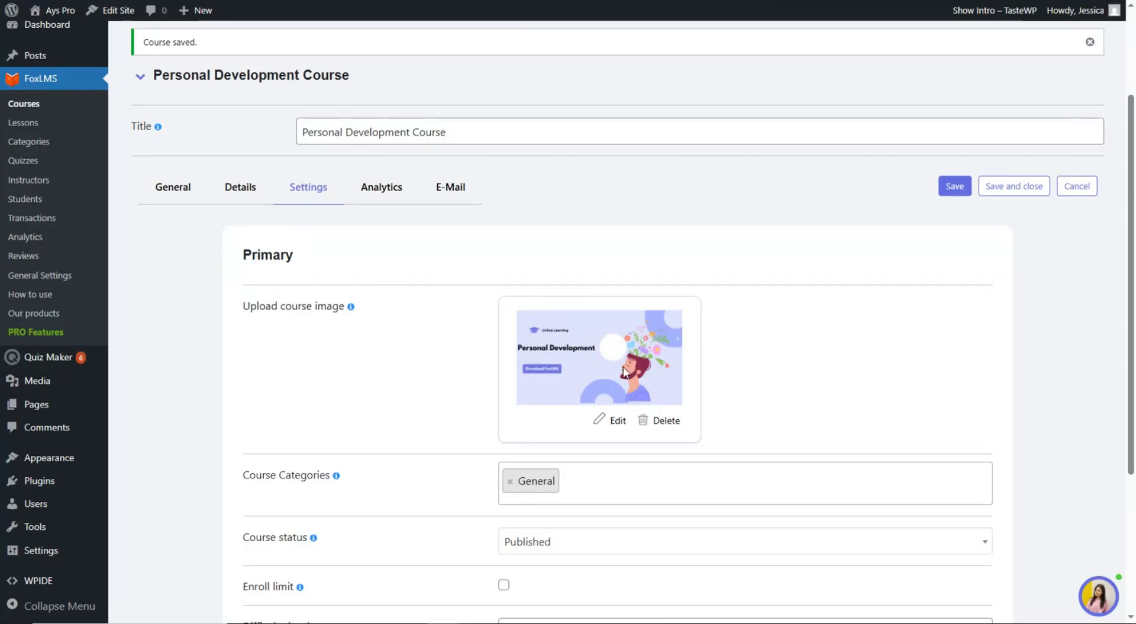
- Check the course settings, leaving difficulty at All Levels, then view its Analytics
scroll(619, 353, "down", 1)
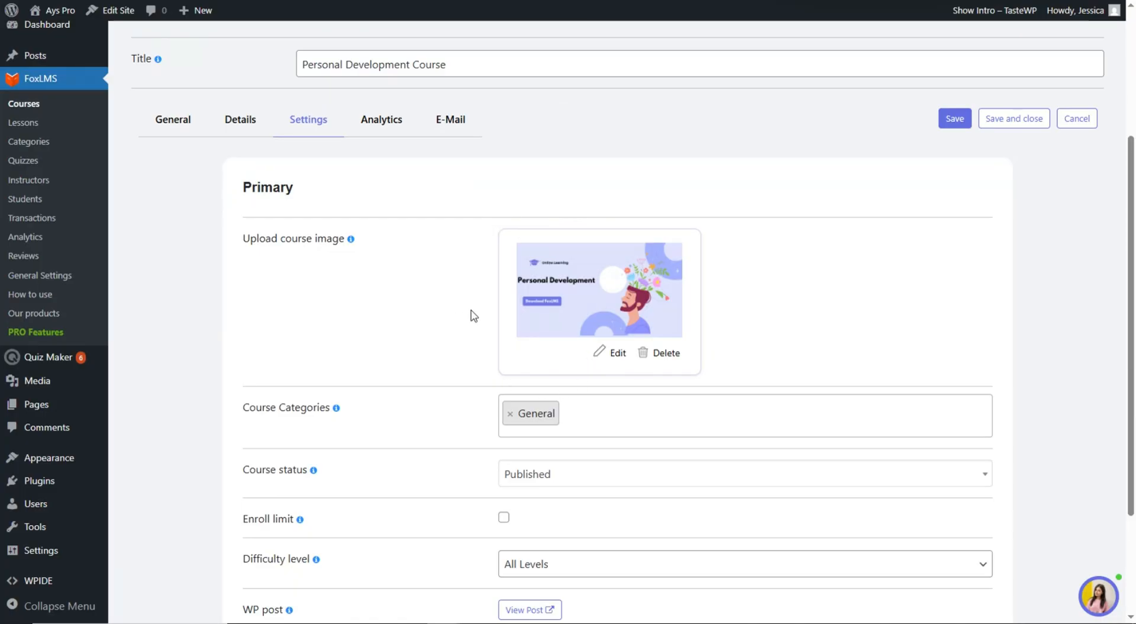
scroll(469, 299, "down", 2)
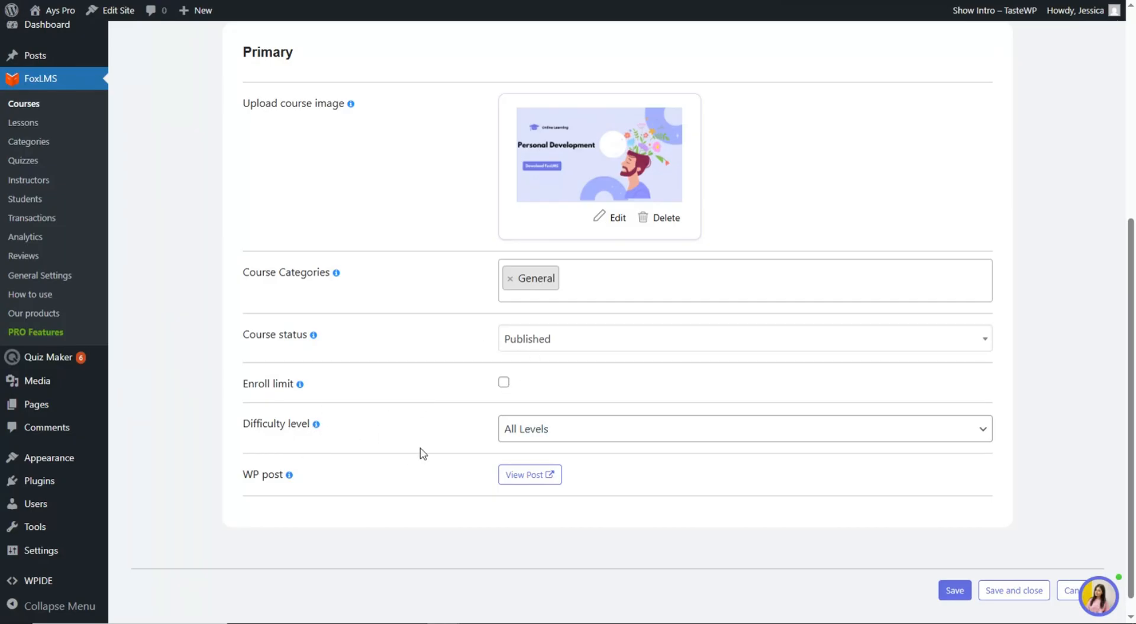
left_click(533, 430)
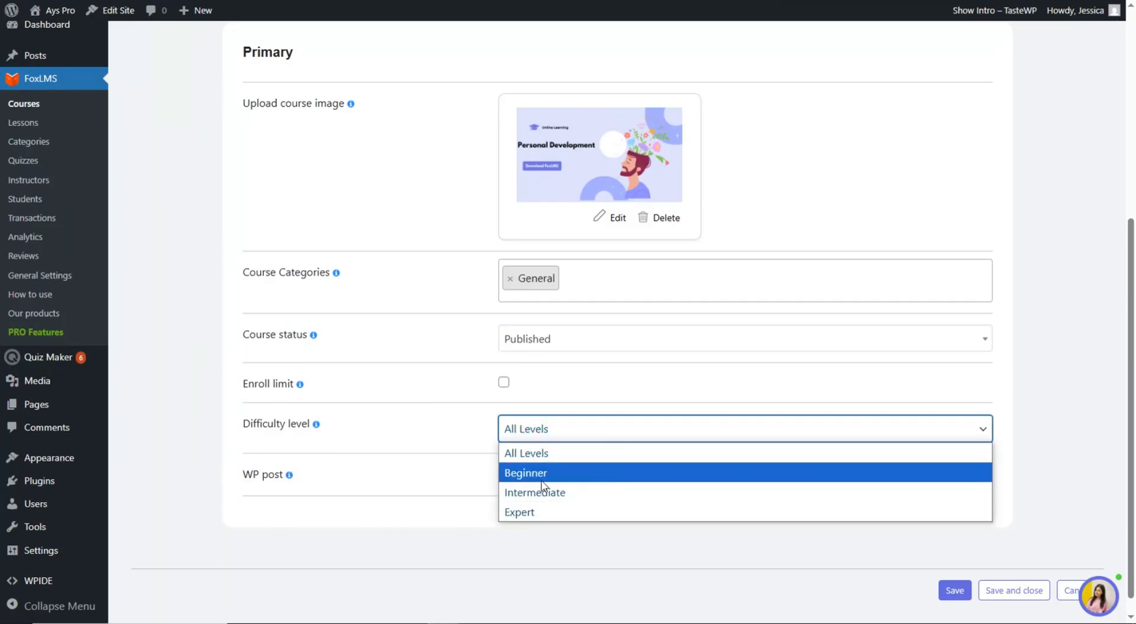
left_click(444, 412)
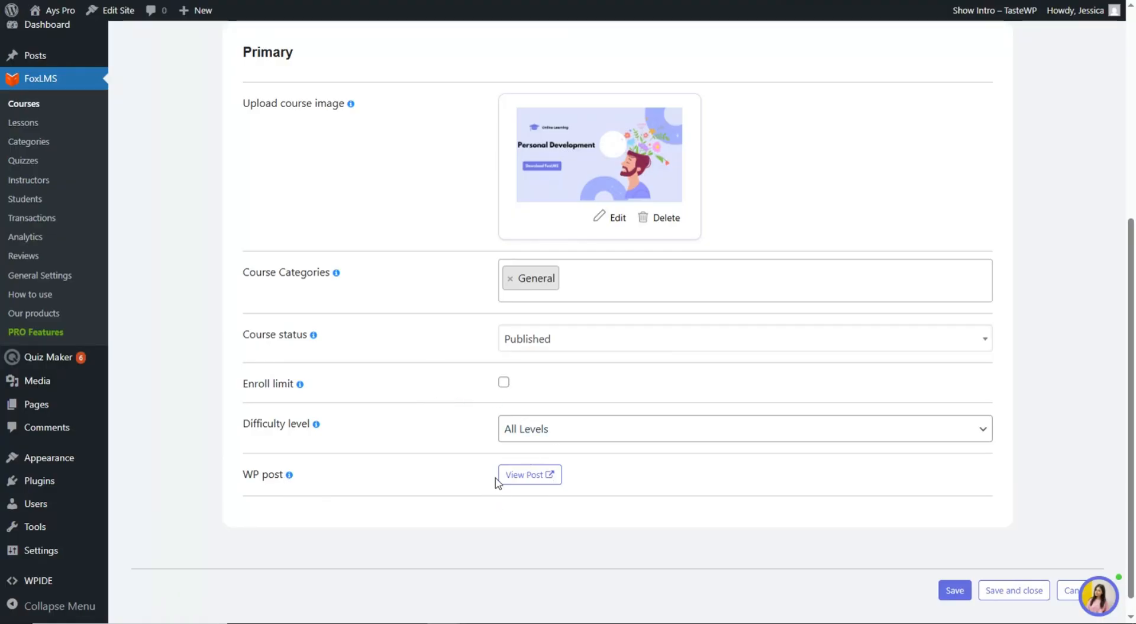
scroll(474, 509, "up", 3)
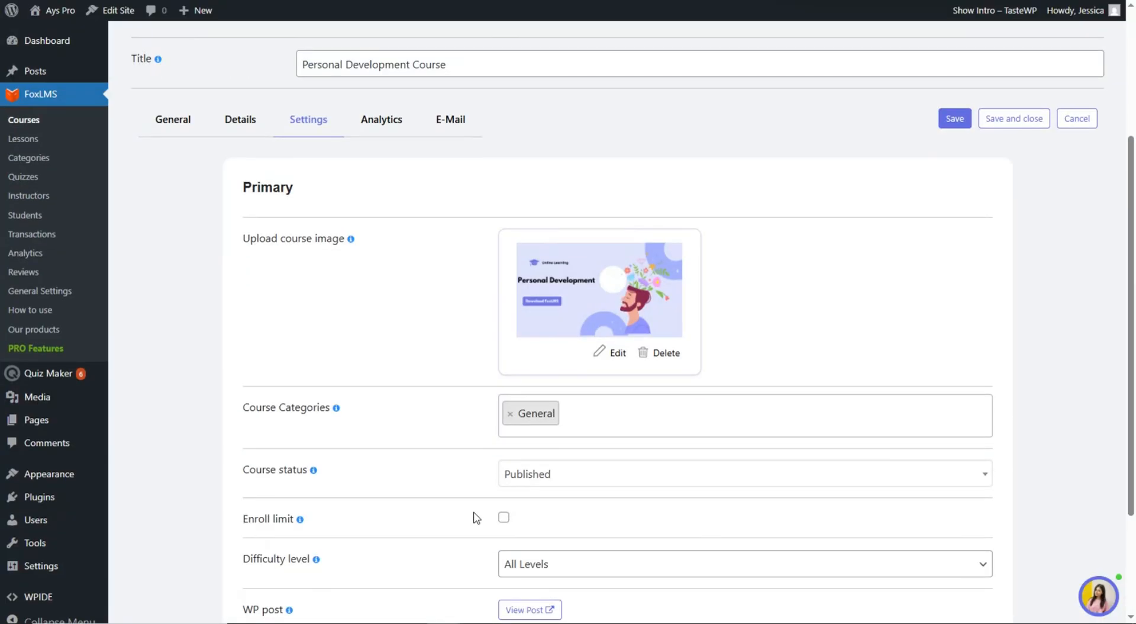
left_click(394, 126)
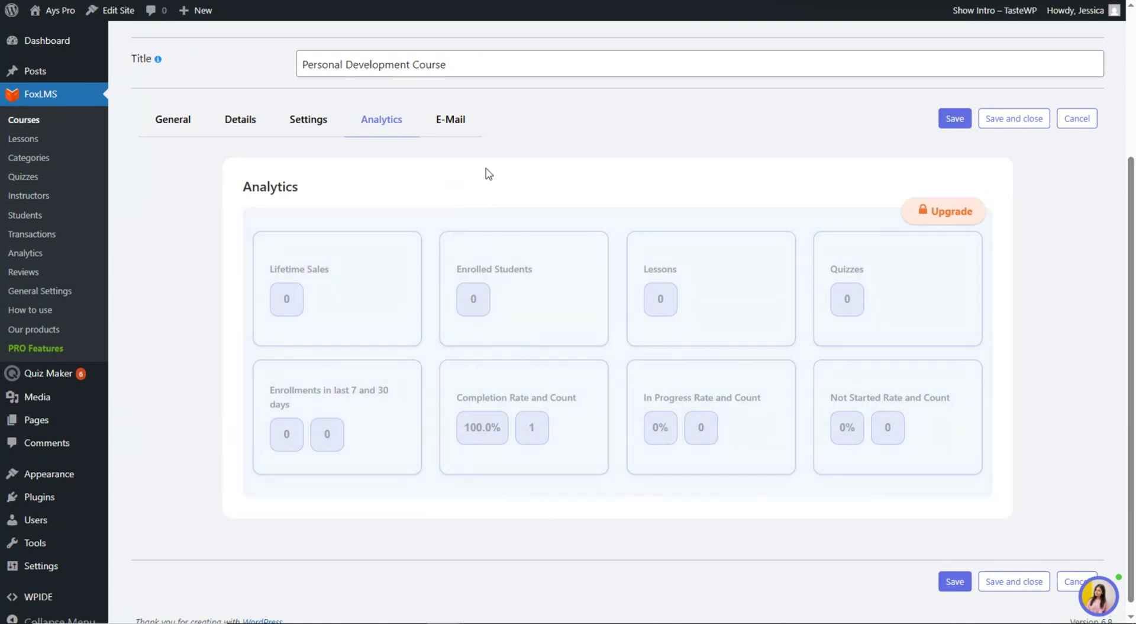
- Re-save the course as Published in General, then open its front-end page via View Post
left_click(457, 123)
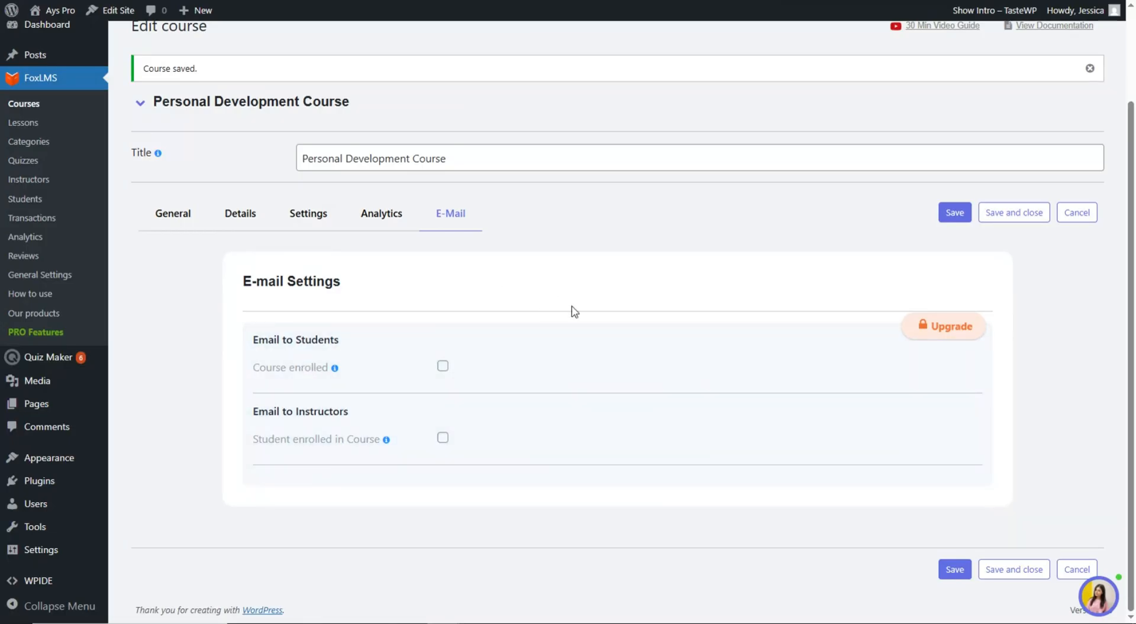
left_click(308, 213)
scroll(399, 256, "down", 4)
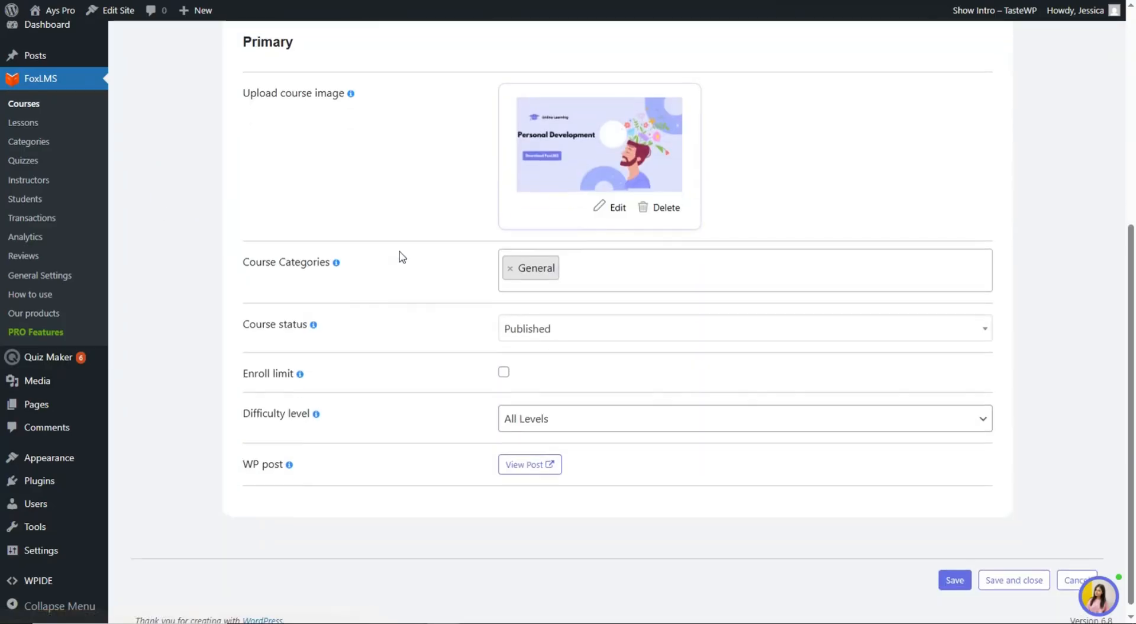
scroll(507, 324, "up", 3)
scroll(507, 325, "up", 2)
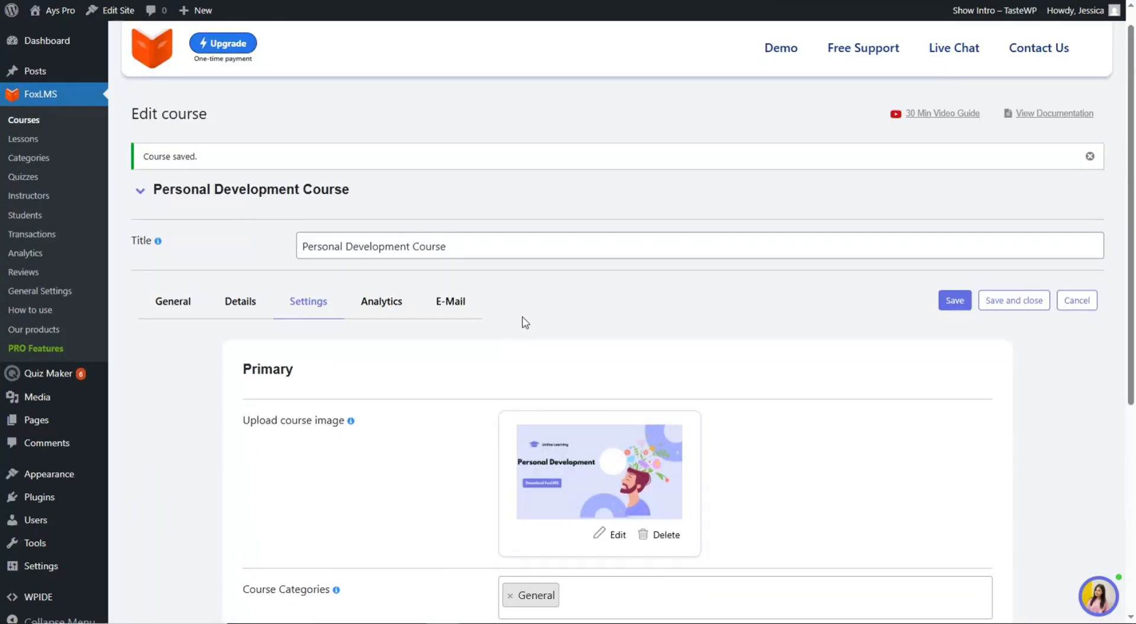
left_click(950, 304)
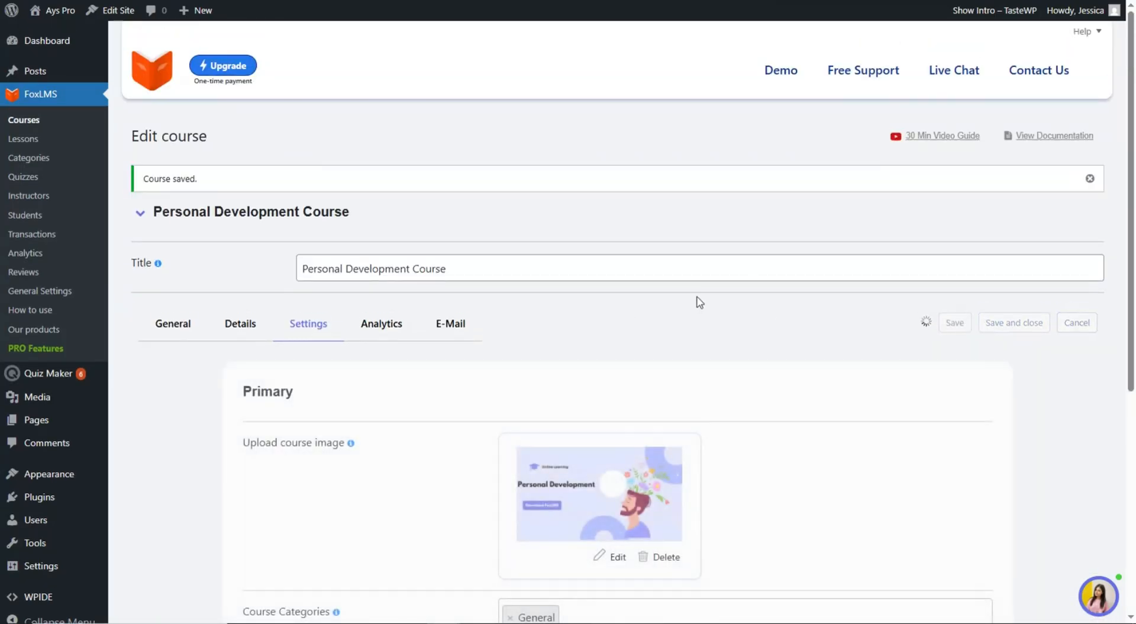
scroll(699, 308, "down", 5)
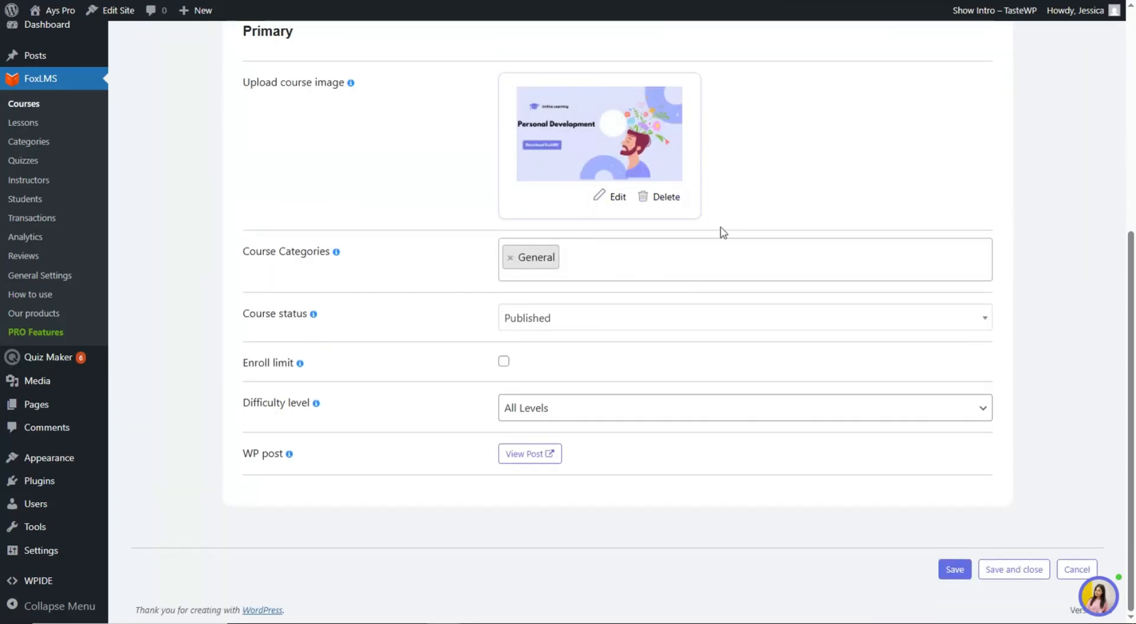
left_click(543, 467)
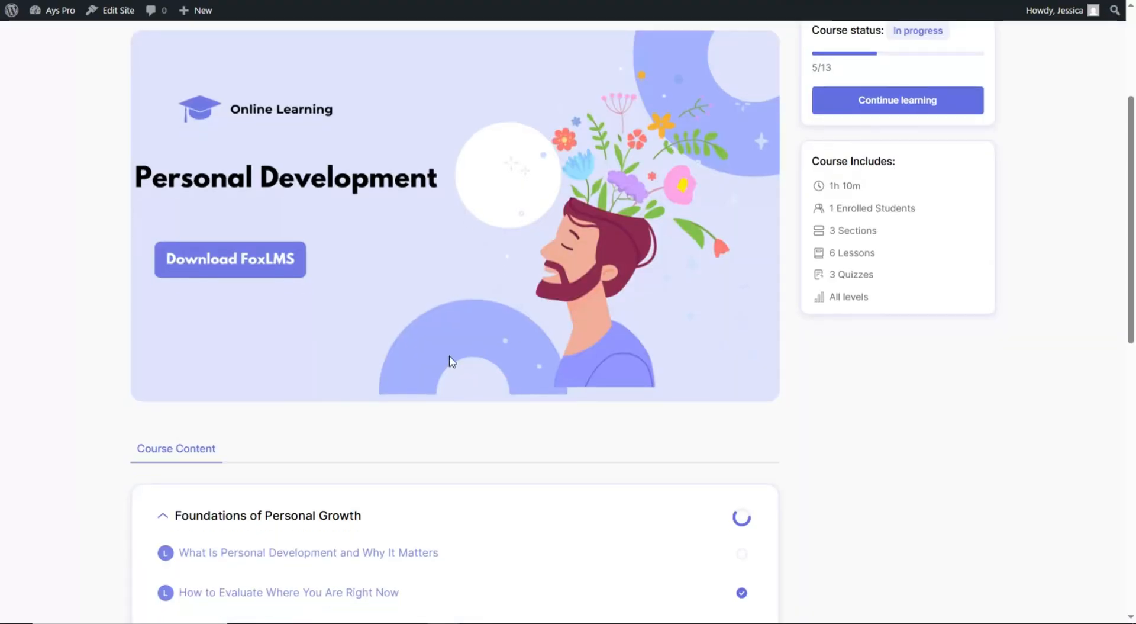
- Open the 'What Is Personal Development' lesson and advance through the next lesson to Quiz 1
scroll(451, 361, "down", 3)
left_click(428, 360)
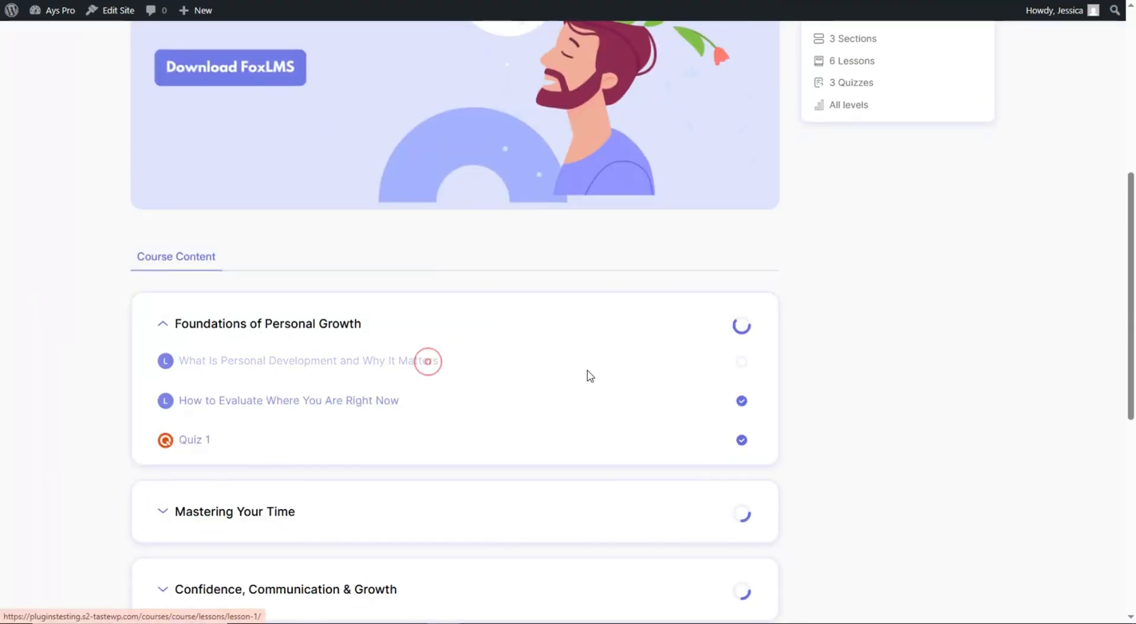
scroll(519, 280, "down", 20)
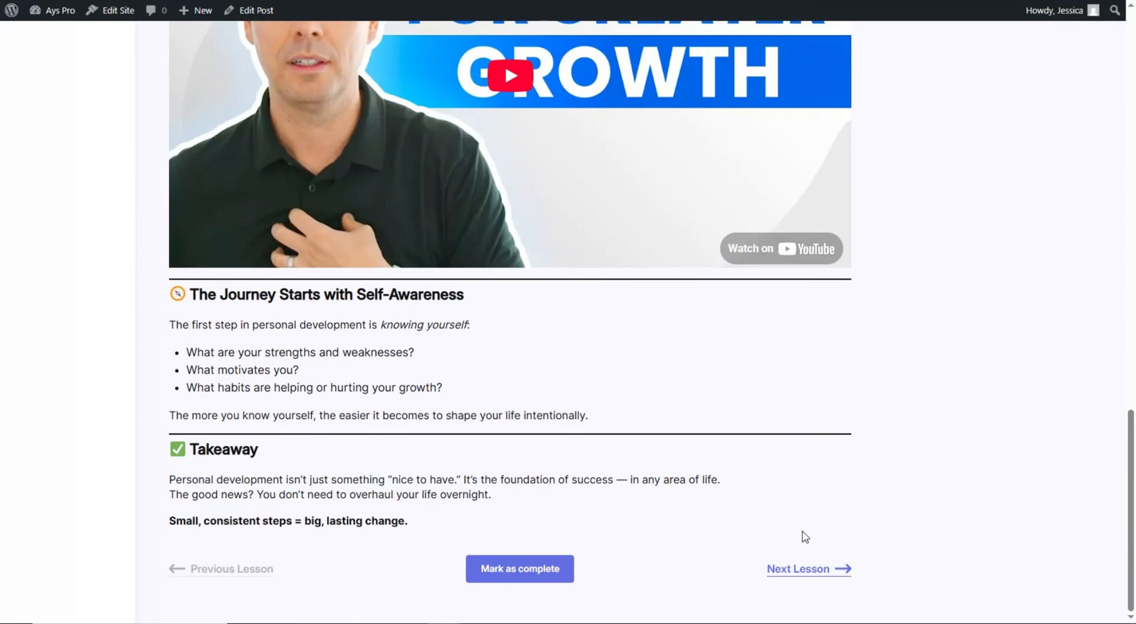
left_click(835, 569)
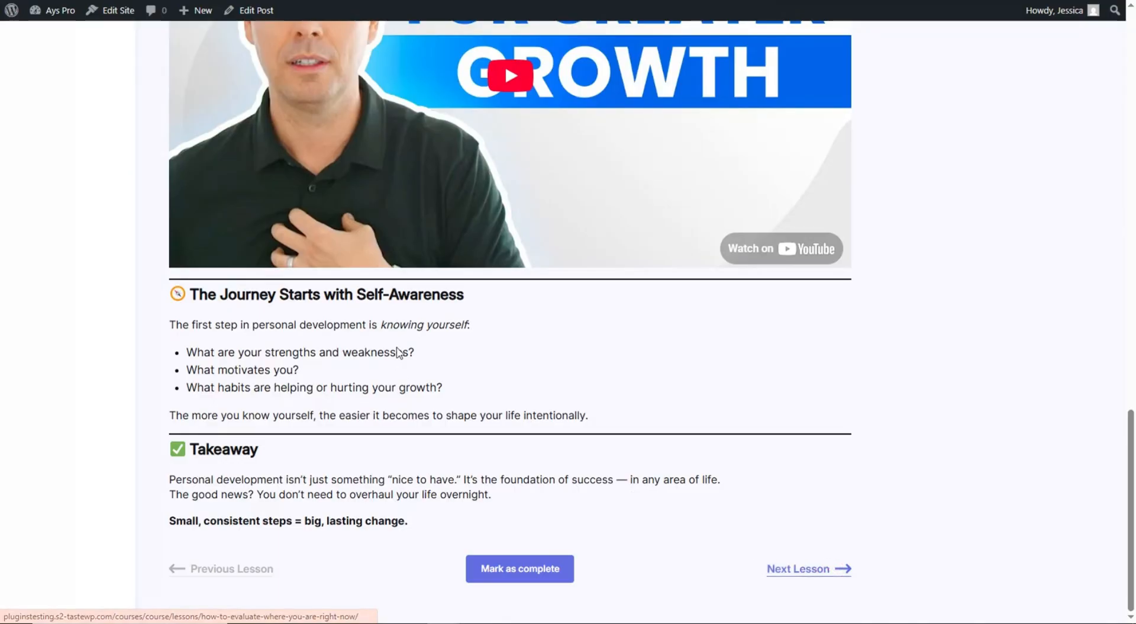
scroll(395, 313, "down", 5)
scroll(399, 310, "down", 10)
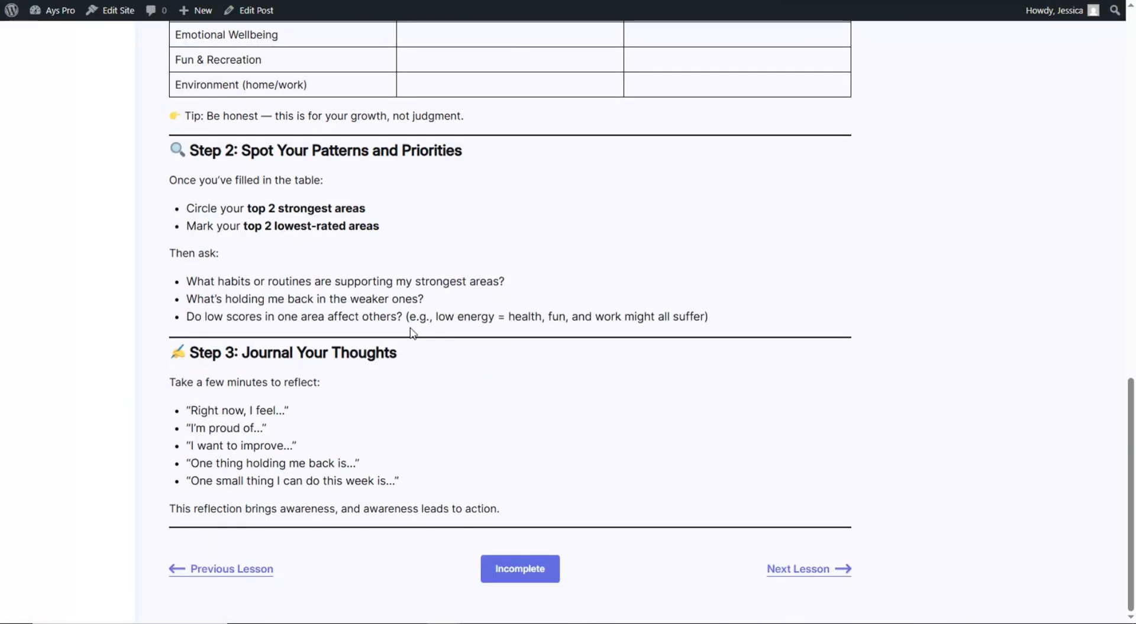
left_click(794, 568)
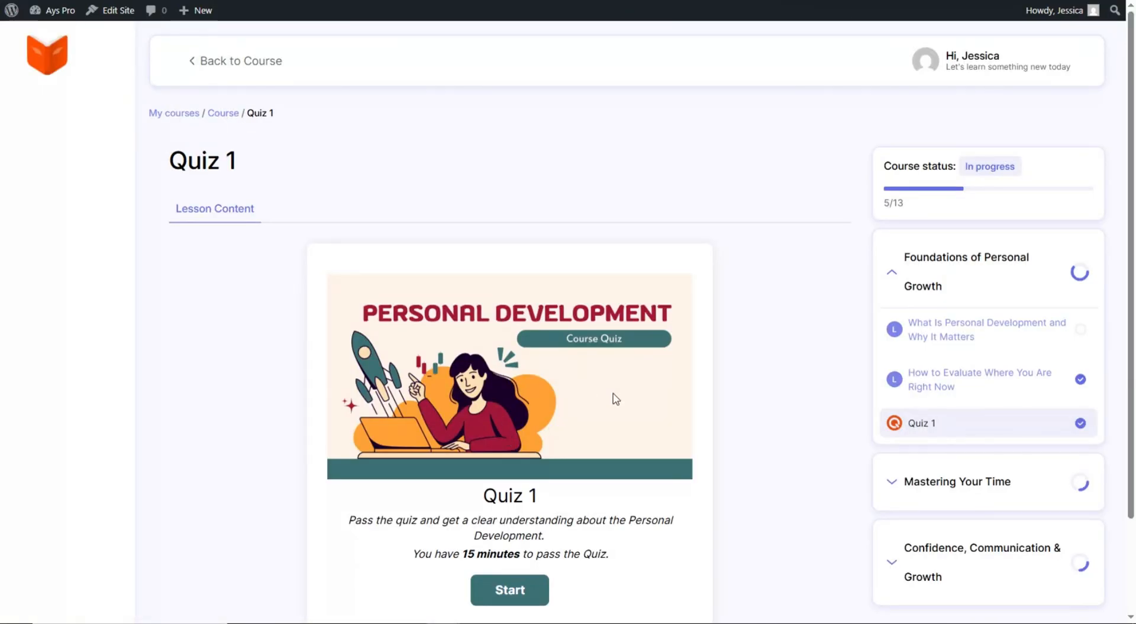
- Take Quiz 1: enter a name, answer all four questions, and submit for the score
scroll(515, 474, "down", 1)
left_click(526, 478)
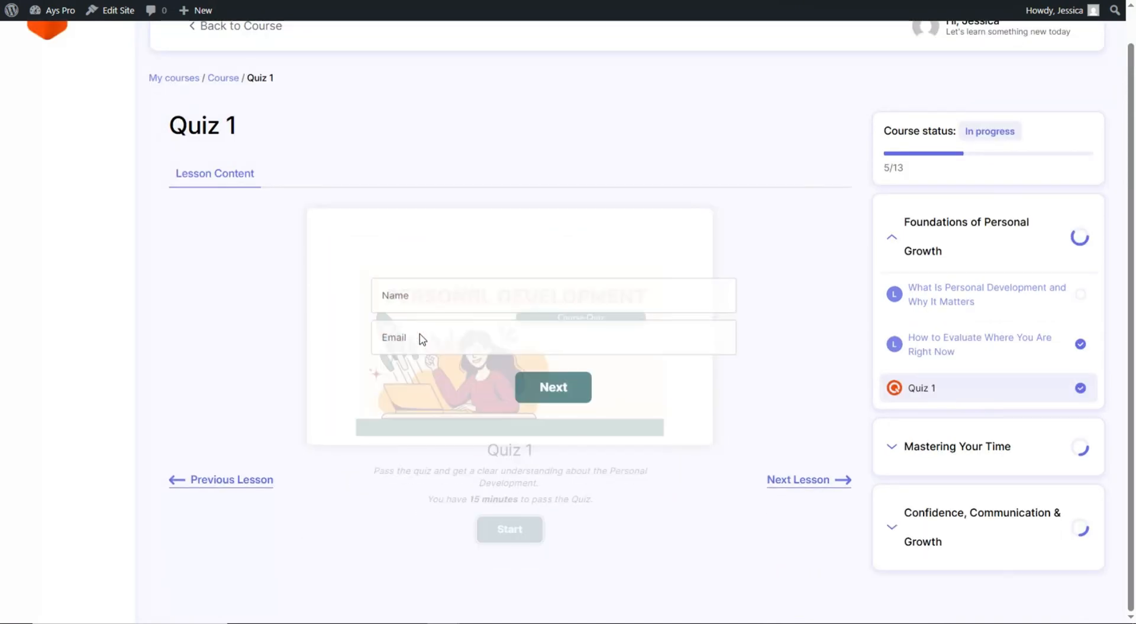
left_click(421, 302)
type("Jessi")
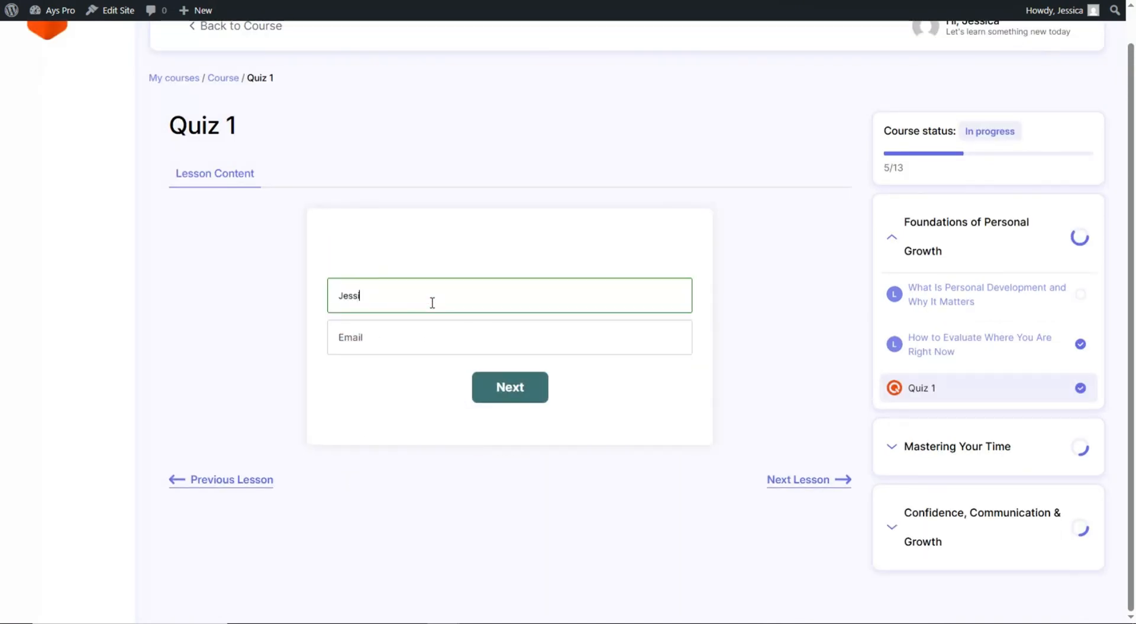
type("ca")
left_click(531, 398)
left_click(502, 345)
left_click(538, 422)
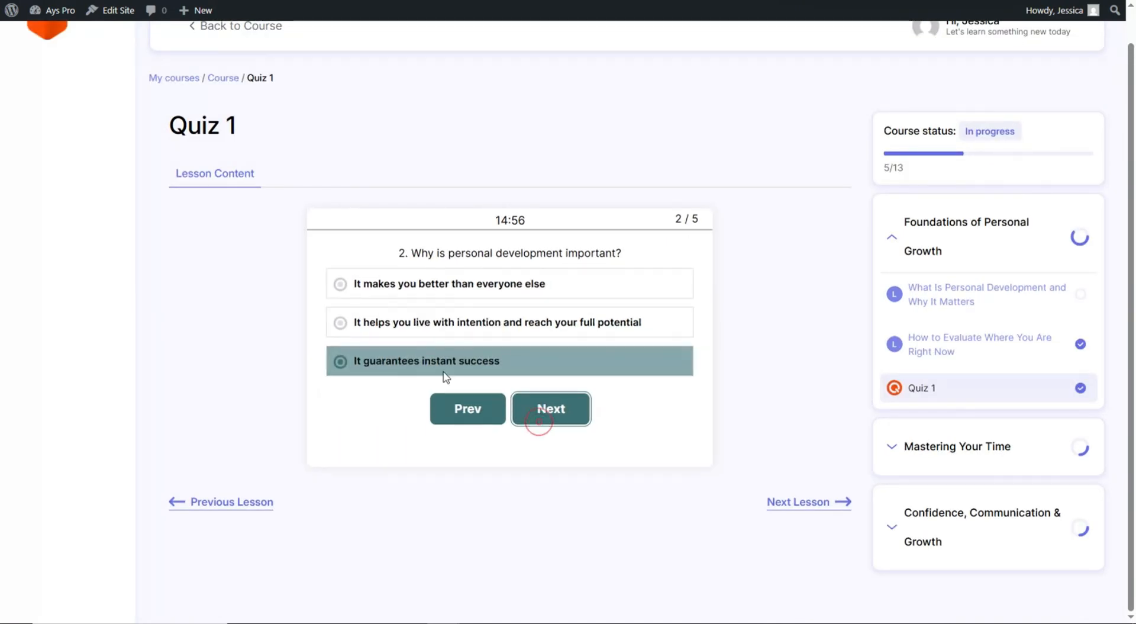
left_click(458, 348)
left_click(543, 427)
left_click(490, 382)
left_click(538, 428)
left_click(525, 397)
left_click(565, 437)
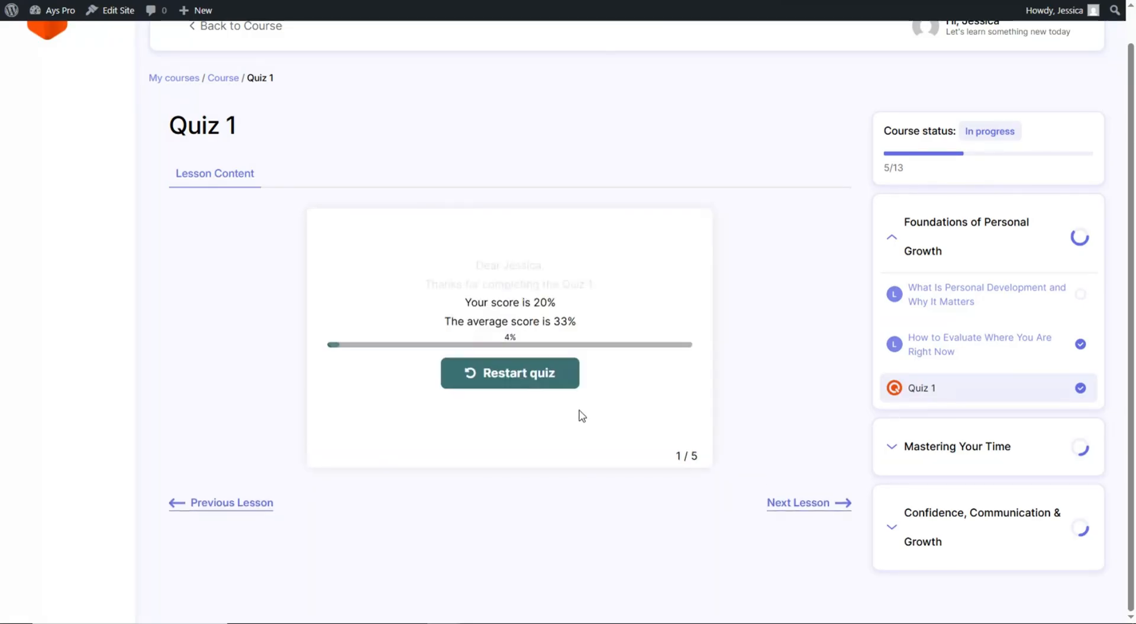
- Advance through the time-blocking and 21/90 Rule lessons to Quiz 2
scroll(559, 276, "down", 10)
left_click(791, 573)
scroll(759, 577, "down", 15)
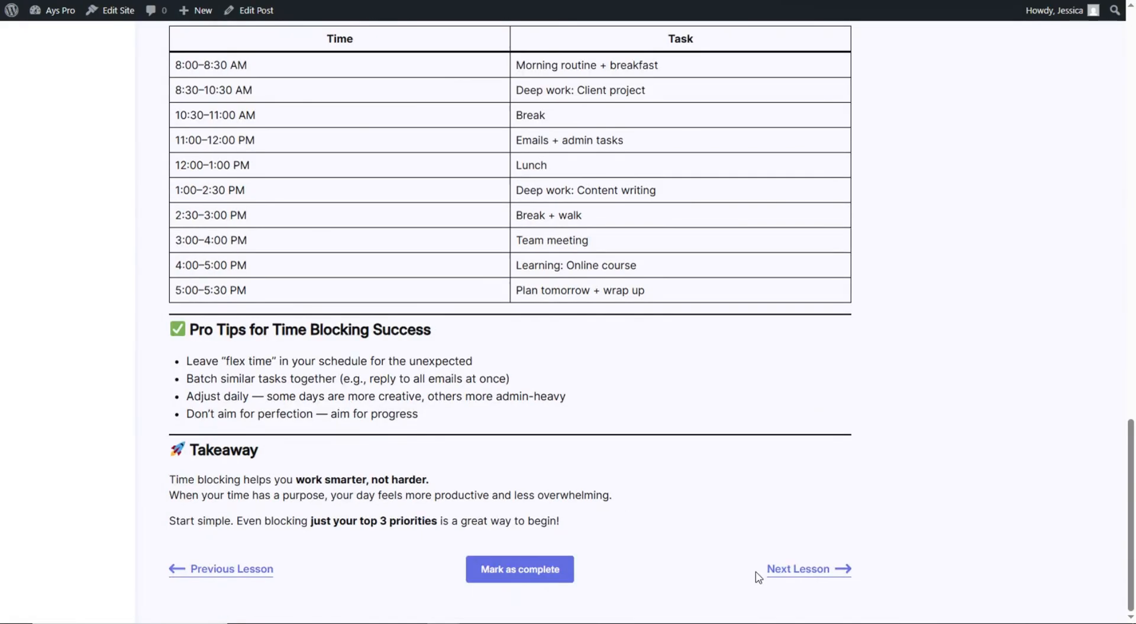
left_click(769, 570)
scroll(630, 295, "down", 15)
left_click(805, 569)
- Take Quiz 2: enter a name, answer the five questions, and submit, scoring 0%
left_click(515, 490)
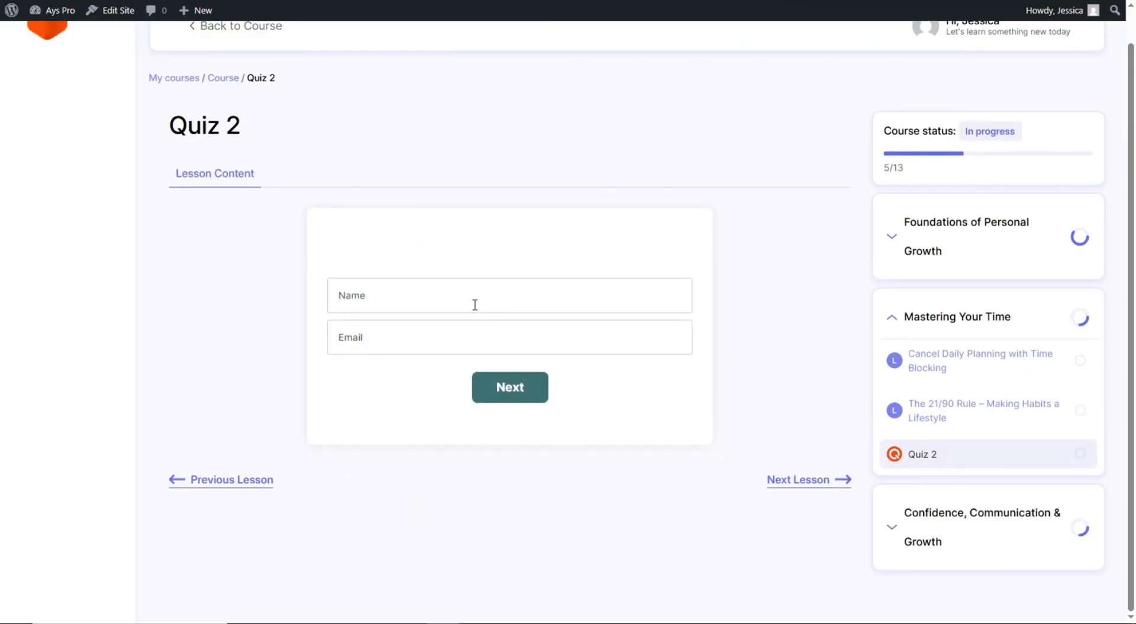
left_click(475, 305)
type("jessica")
left_click(528, 394)
left_click(441, 374)
left_click(525, 422)
left_click(488, 380)
left_click(539, 427)
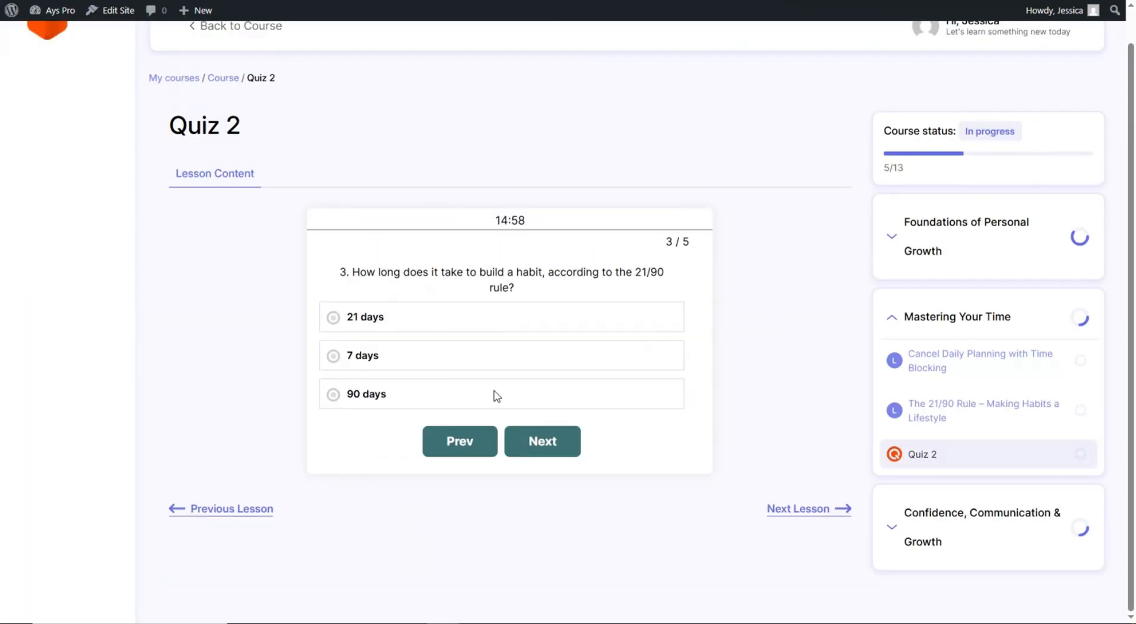
left_click(494, 391)
left_click(536, 437)
left_click(453, 379)
left_click(542, 431)
left_click(492, 382)
left_click(557, 434)
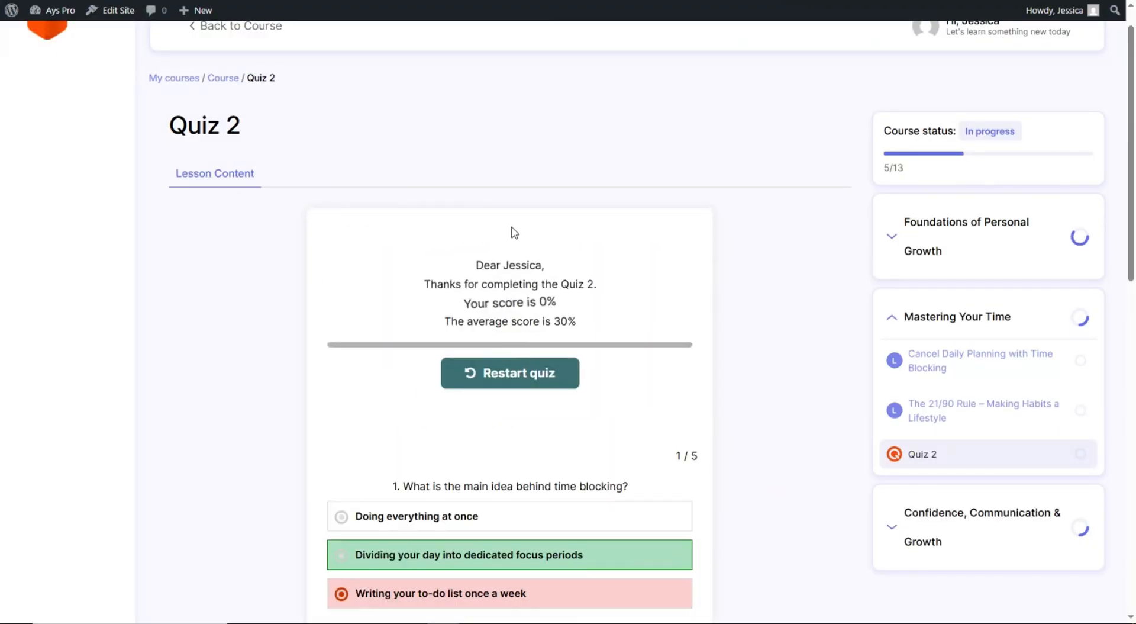
- Advance through the Effective Communication and Lifelong Learning lessons to Quiz 3
scroll(514, 234, "down", 13)
left_click(800, 573)
scroll(417, 329, "down", 15)
left_click(804, 571)
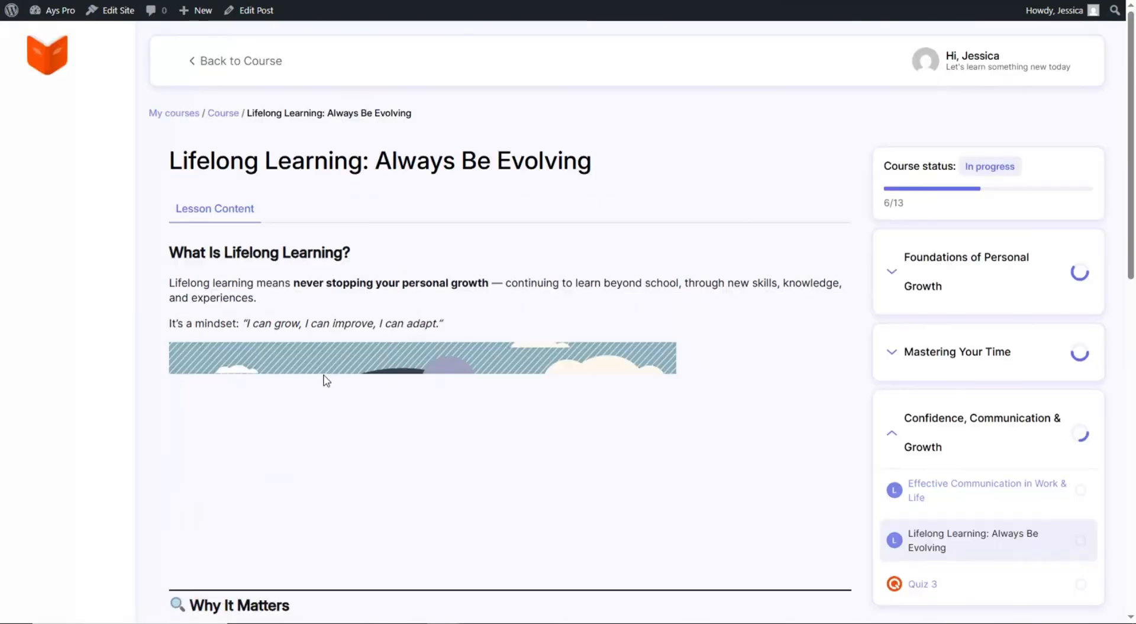
scroll(327, 380, "down", 15)
left_click(769, 575)
- Start Quiz 3, enter a name, and answer the first two questions
left_click(507, 474)
left_click(432, 296)
type("Jess")
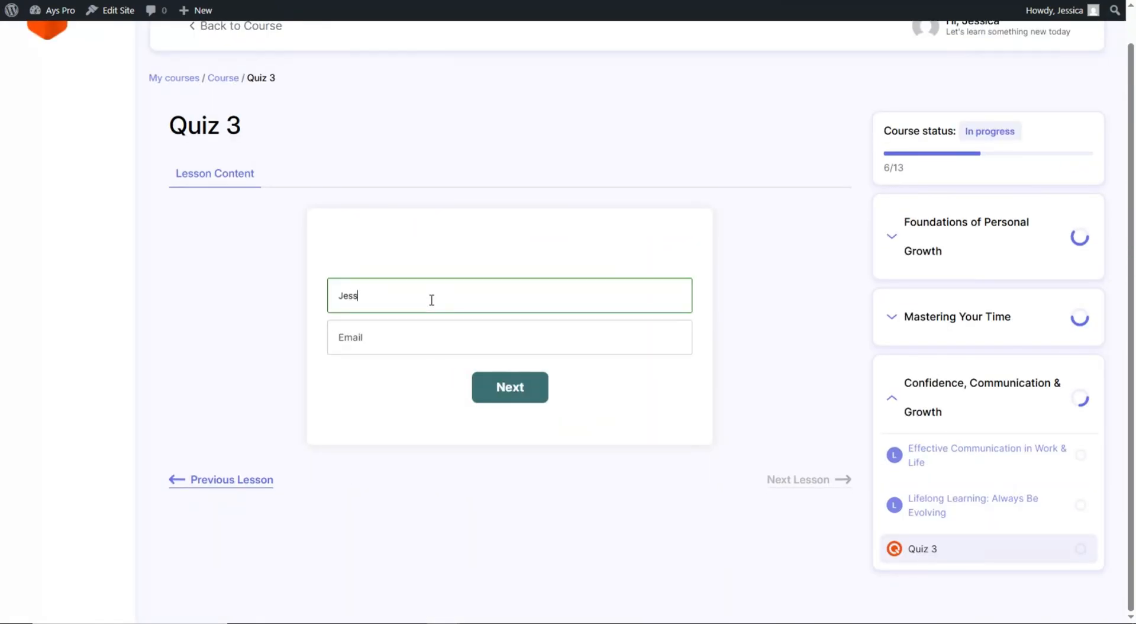
type("ica")
left_click(508, 392)
left_click(495, 376)
left_click(542, 435)
left_click(503, 345)
left_click(548, 441)
- Answer Quiz 3's remaining questions, including 'To avoid collaboration', submit, and review the graded answers
left_click(485, 381)
left_click(516, 430)
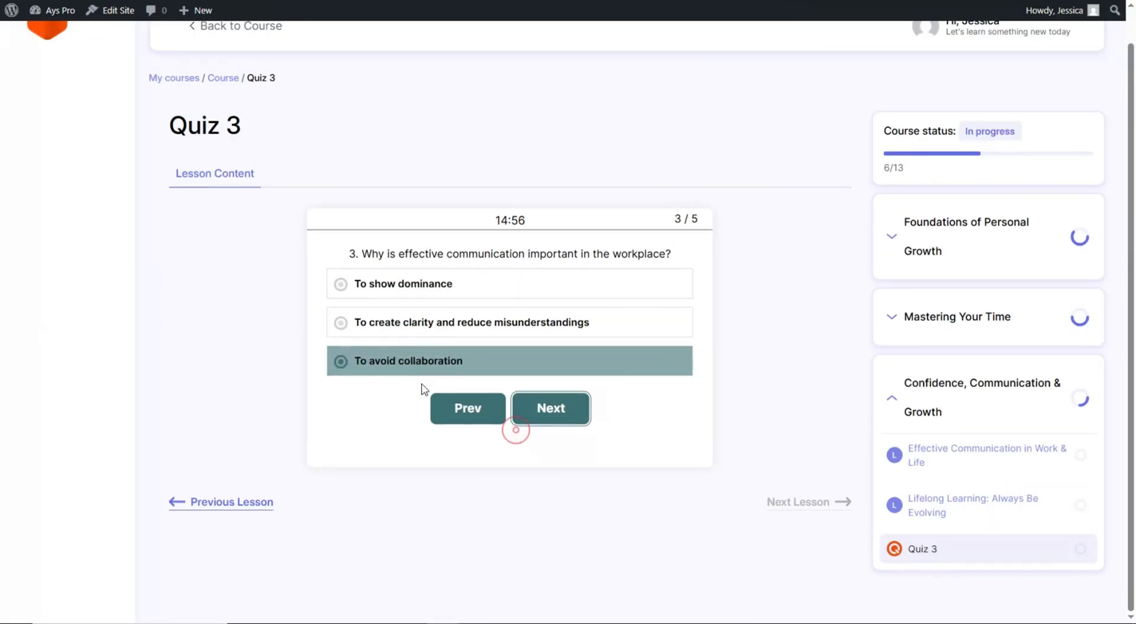
left_click(430, 345)
left_click(531, 430)
left_click(458, 386)
left_click(522, 431)
scroll(566, 198, "down", 7)
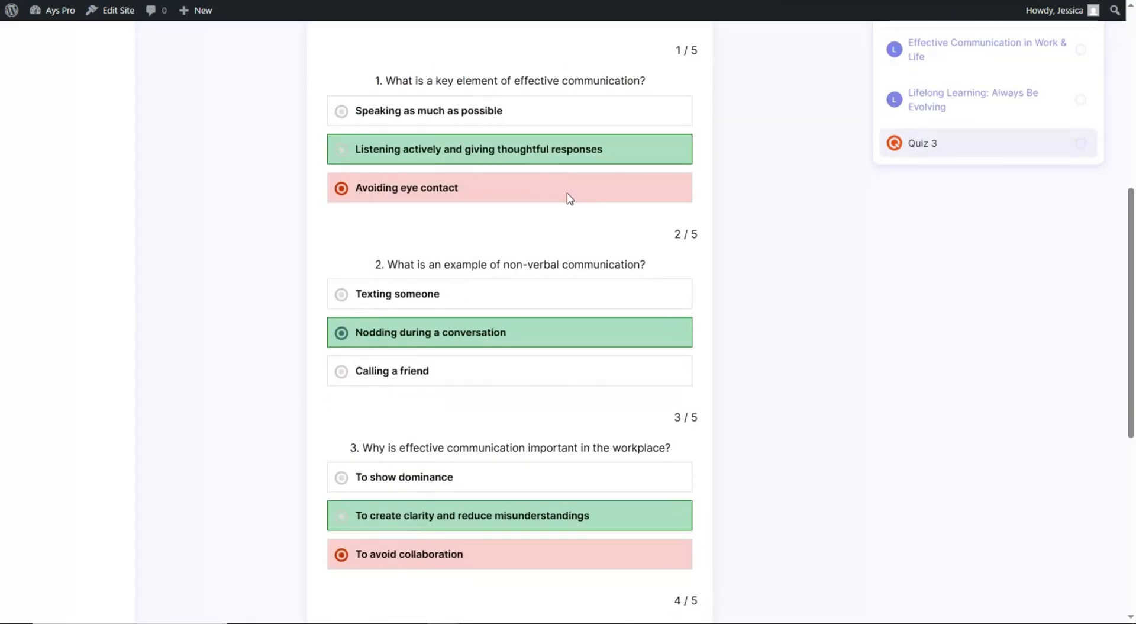
scroll(570, 197, "down", 5)
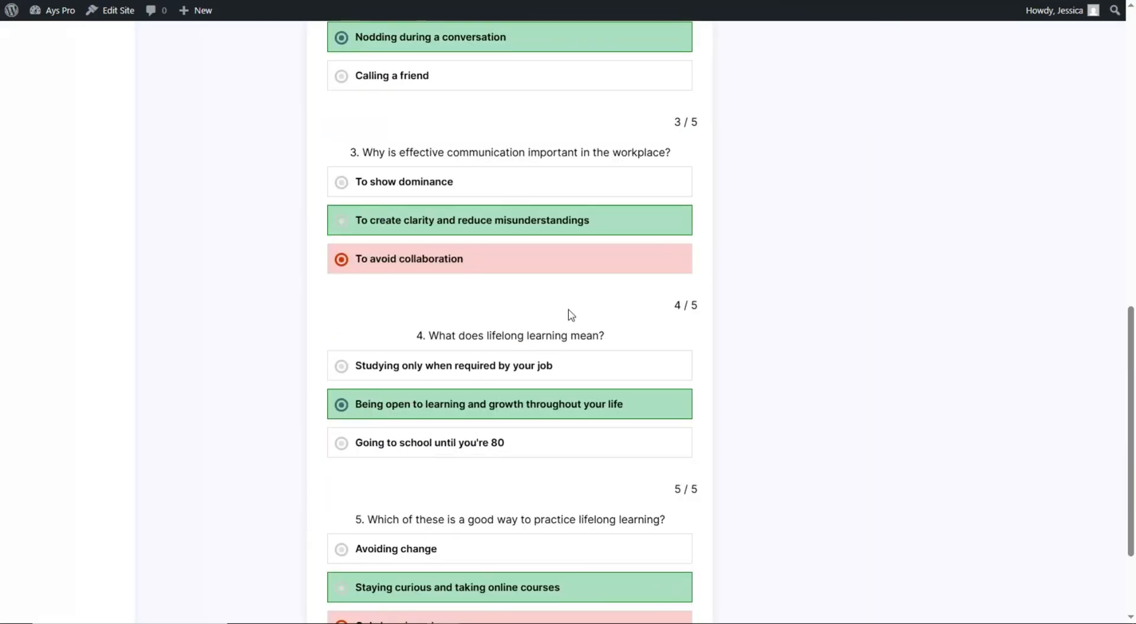
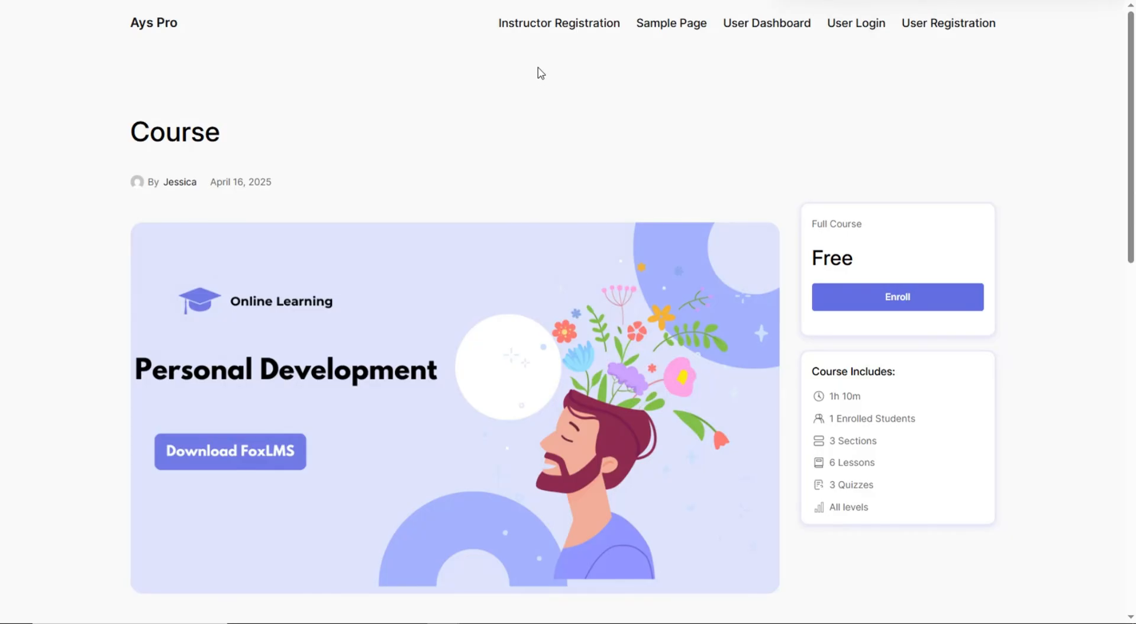
- On the Instructor Registration page, enter the instructor's first name, last name, username and e-mail
left_click(543, 25)
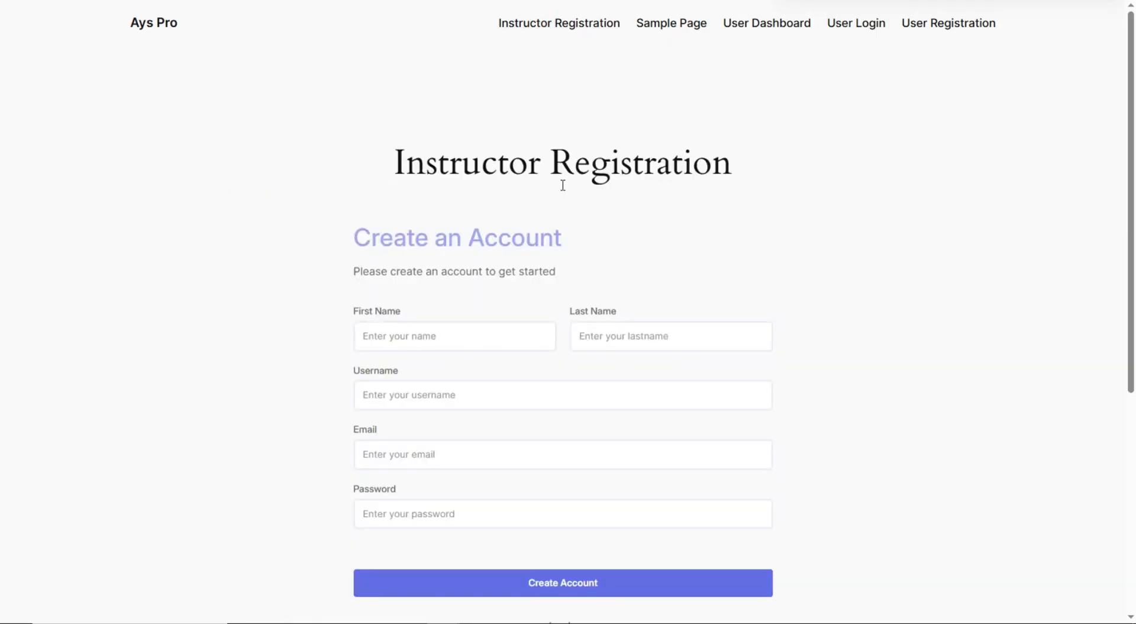
scroll(445, 270, "down", 1)
left_click(446, 271)
type("Ann Instruc")
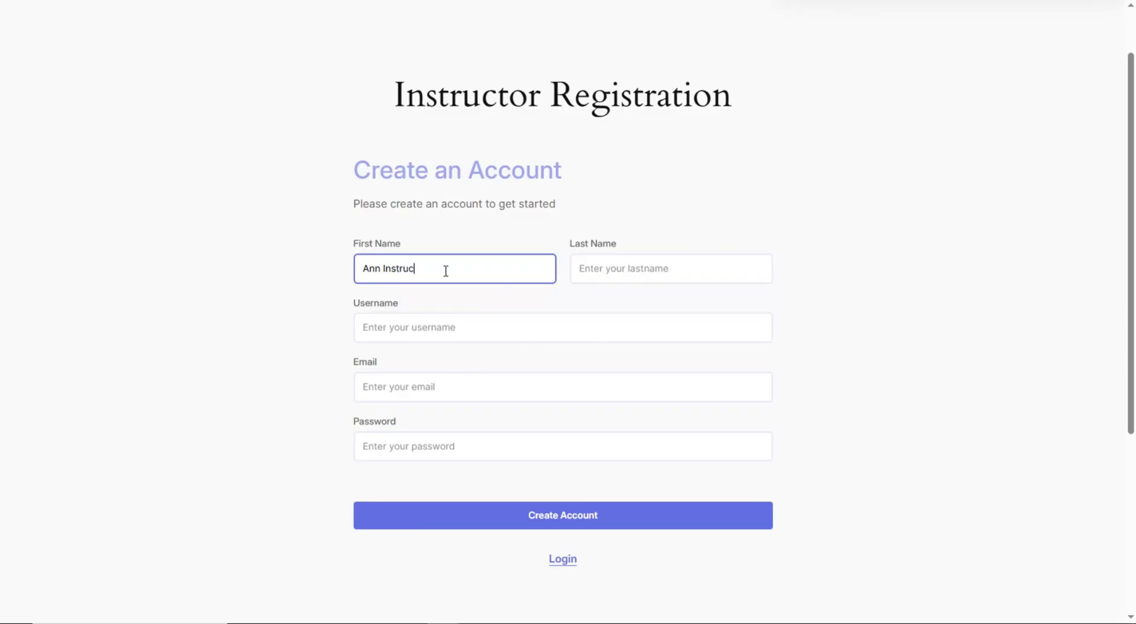
type("tor")
left_click(628, 267)
type("Smith")
left_click(597, 314)
type("Ann")
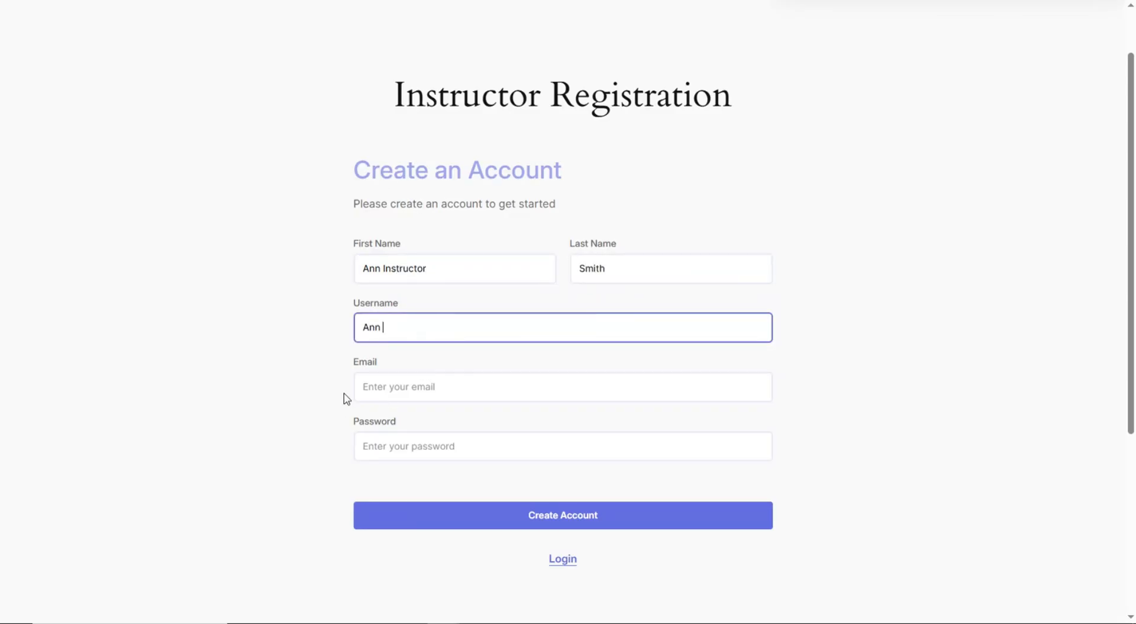
left_click(405, 385)
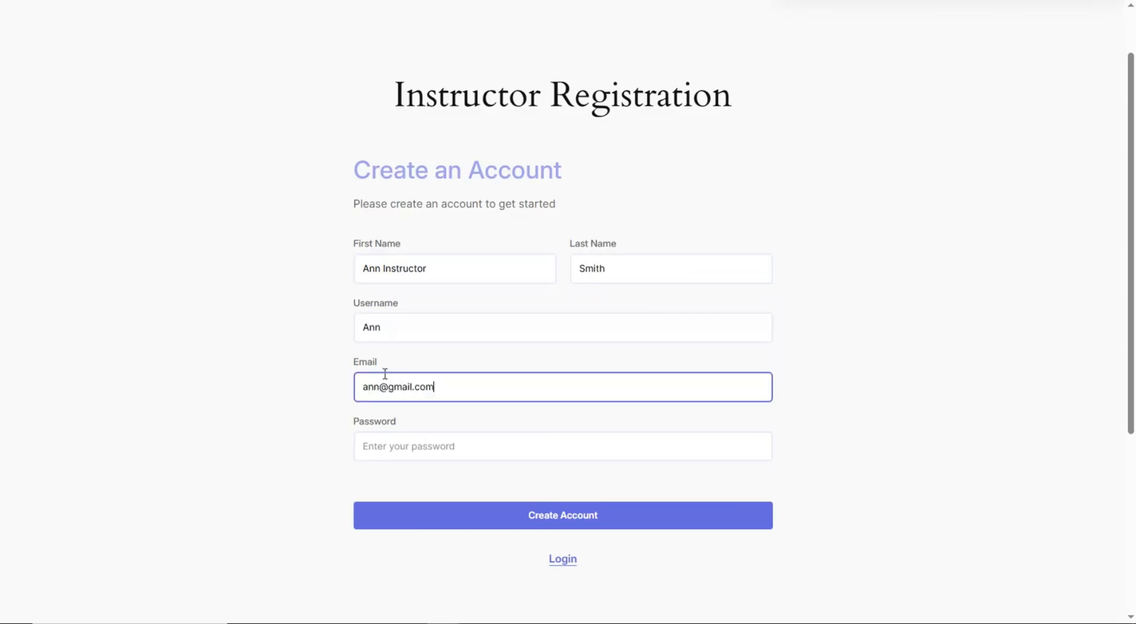
- Set the instructor account password and submit the registration with Create Account
left_click(418, 442)
type("123")
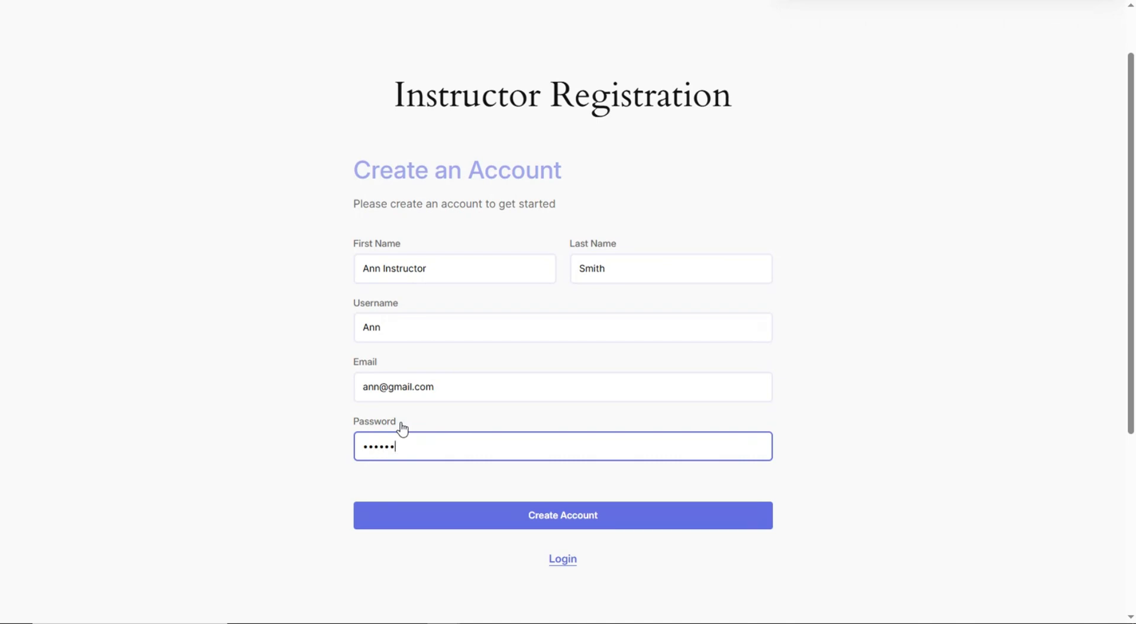
type("456789")
double_click(498, 445)
key("BackSpace")
triple_click(412, 387)
key("ctrl+c")
left_click(437, 454)
key("ctrl+v")
left_click(553, 515)
left_click(599, 515)
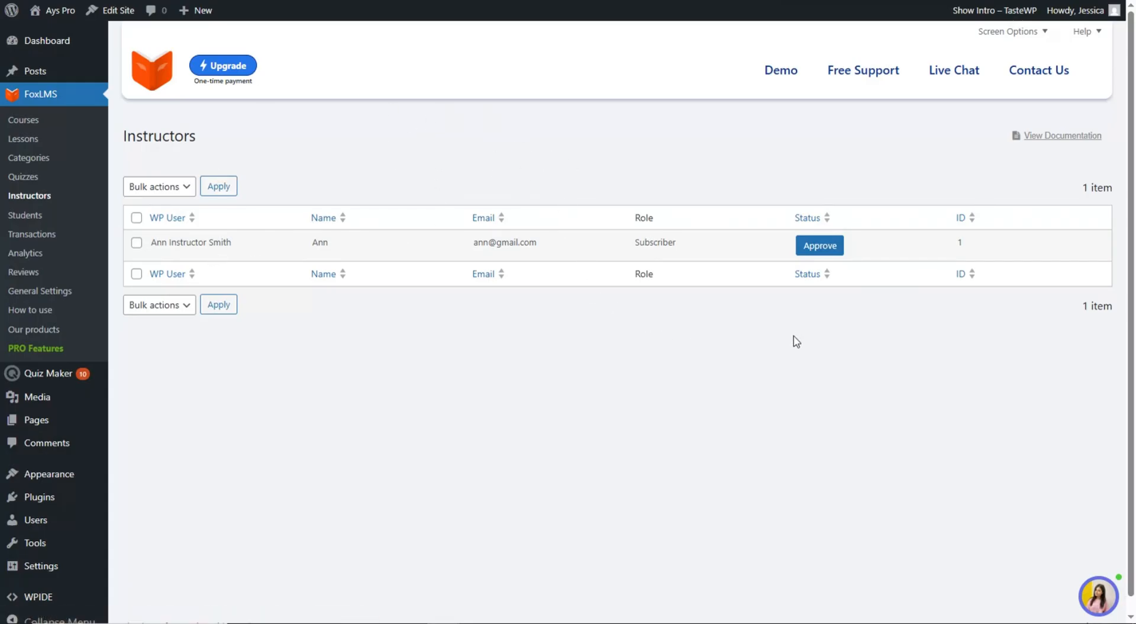
- Approve the new instructor applicant in FoxLMS Instructors, then go to the Students list
left_click(829, 245)
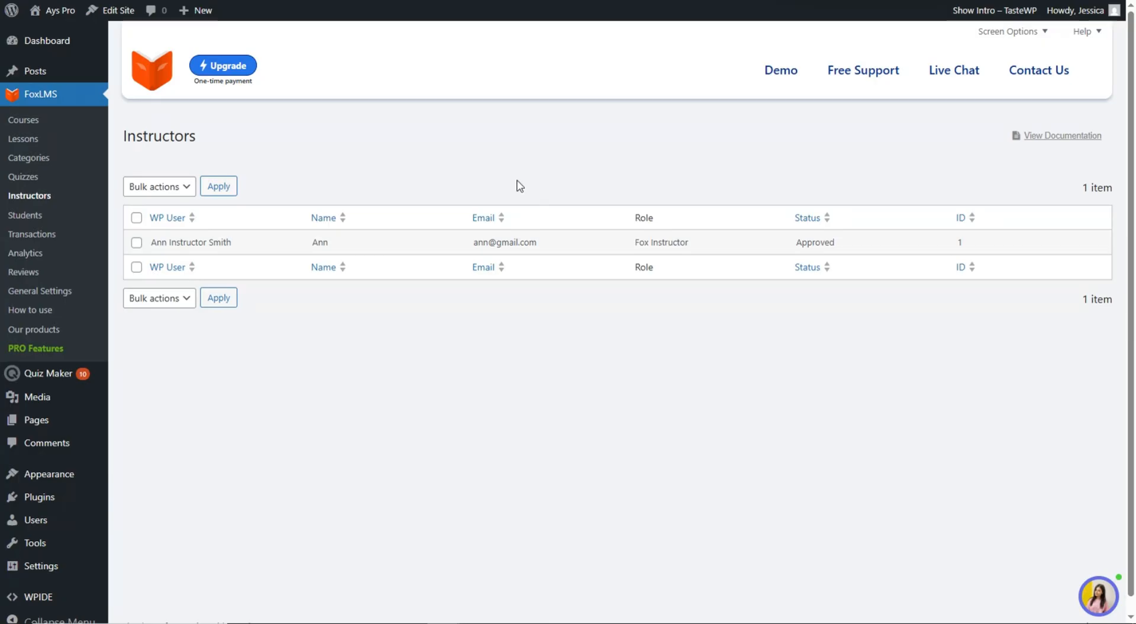
left_click(42, 217)
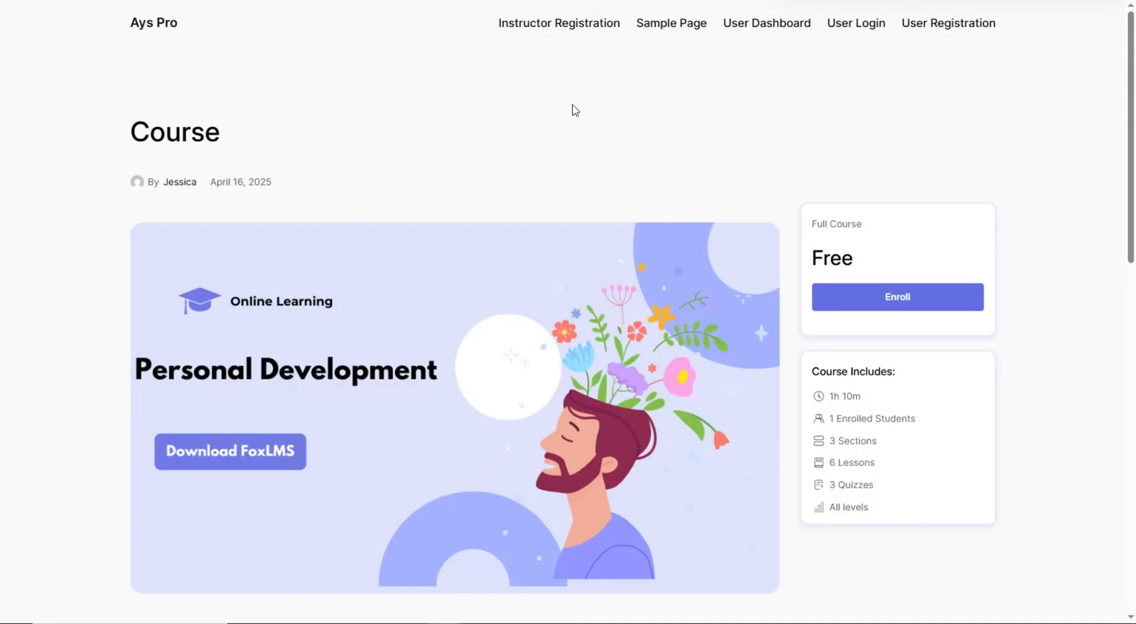
- On the User Registration page, enter the student's first name, last name and username
left_click(959, 27)
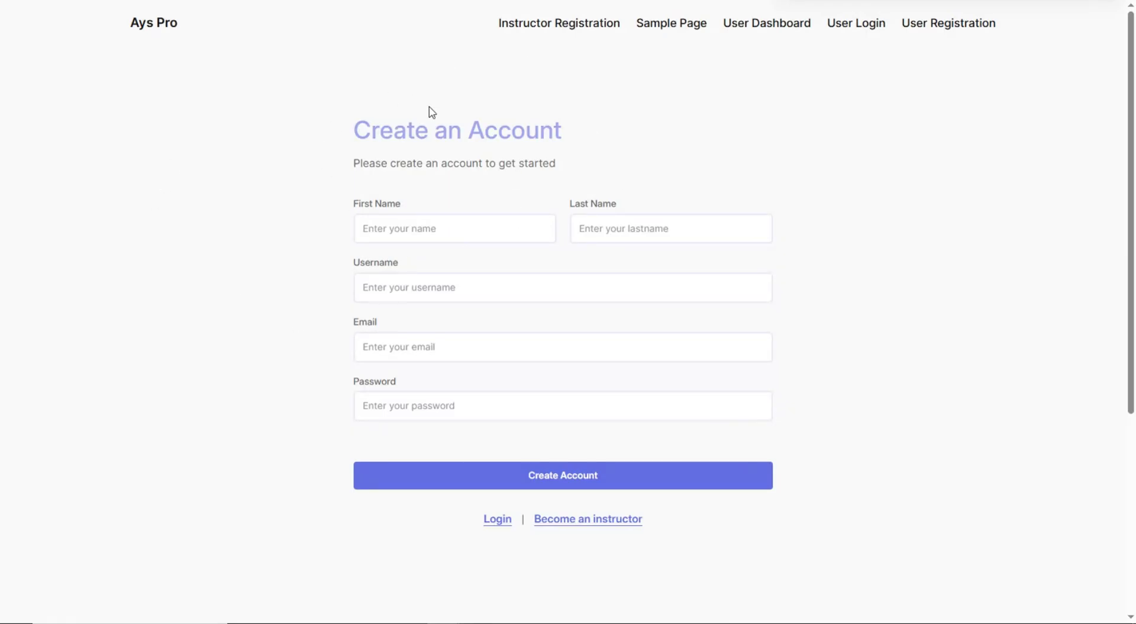
left_click(416, 226)
type("Annie")
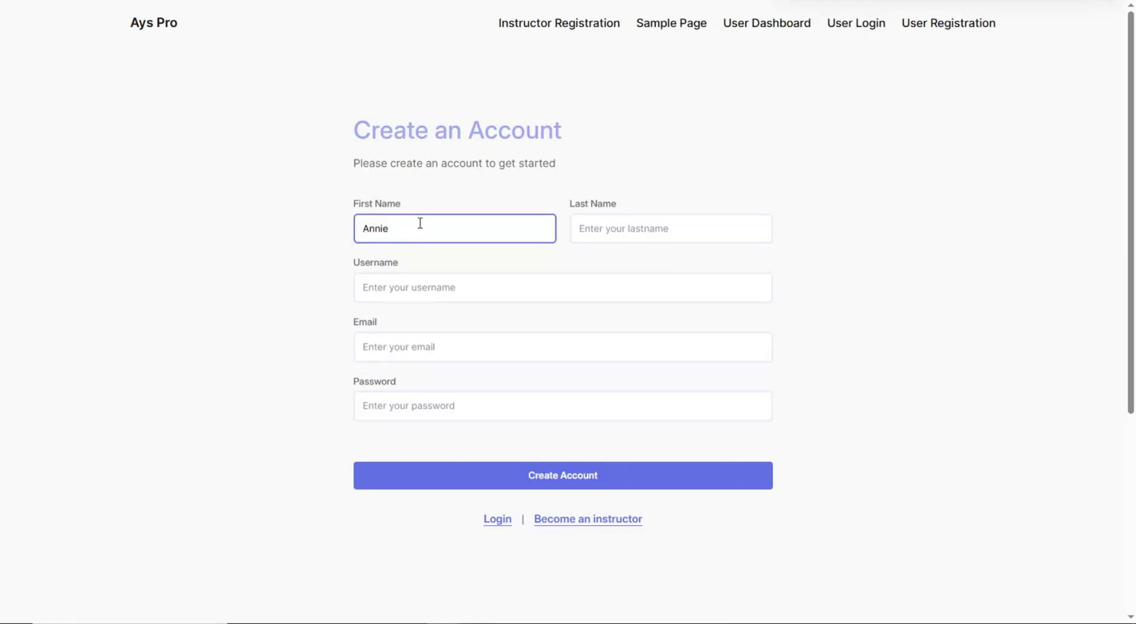
left_click(582, 227)
type("Smit")
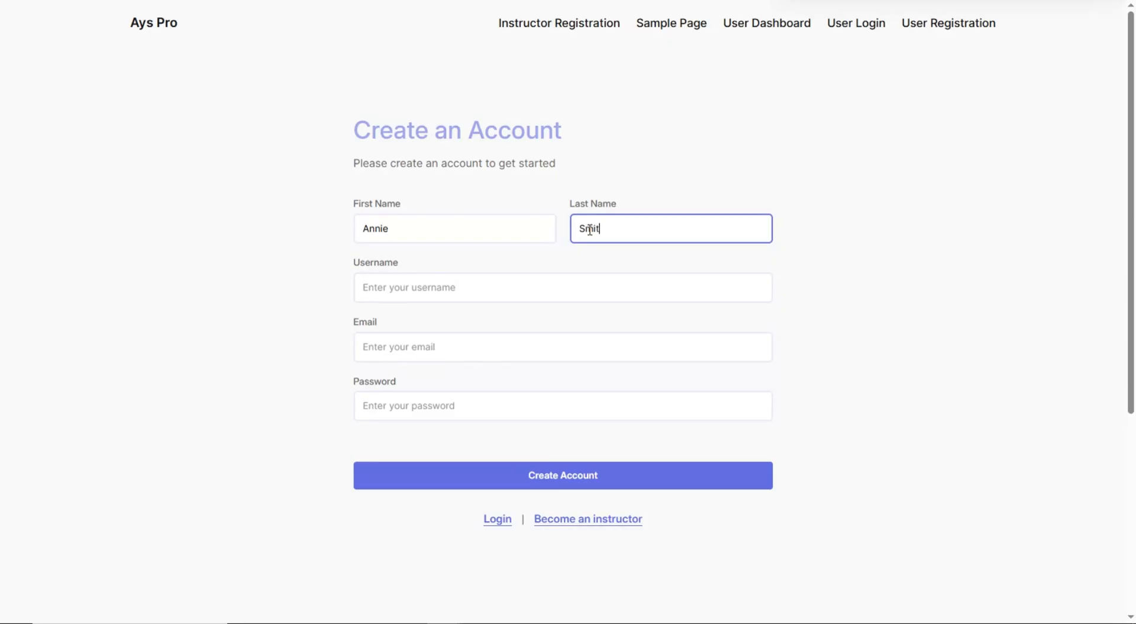
type("h")
left_click(549, 287)
type("Annie")
- Fill in the student's e-mail and password, then create the account
left_click(527, 345)
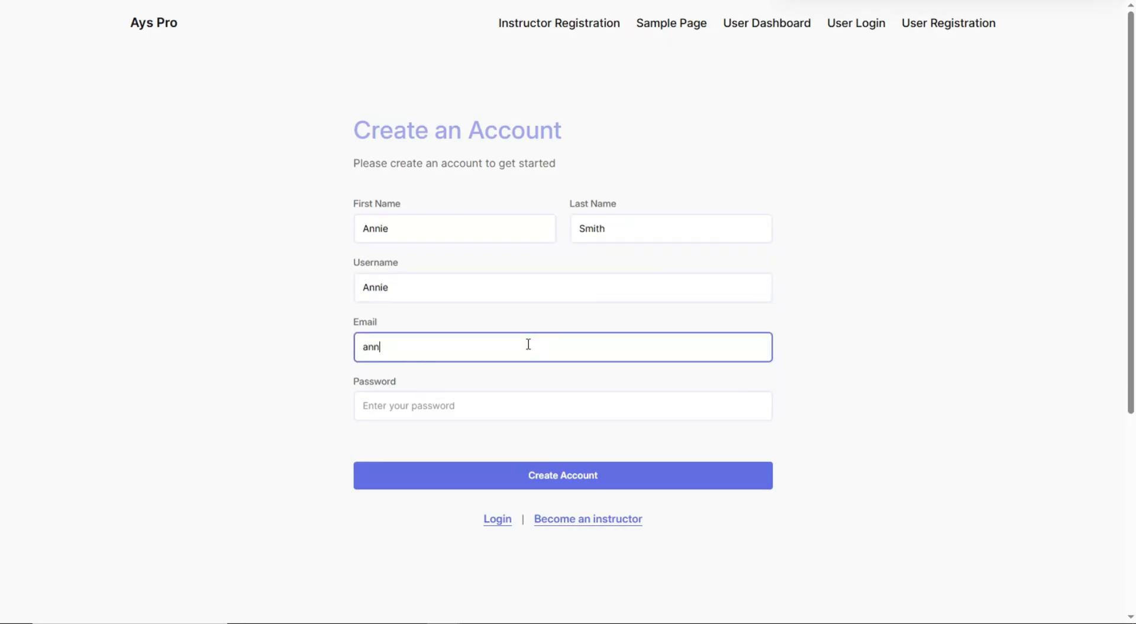
triple_click(467, 344)
key("ctrl+c")
left_click(487, 404)
key("ctrl+v")
left_click(572, 480)
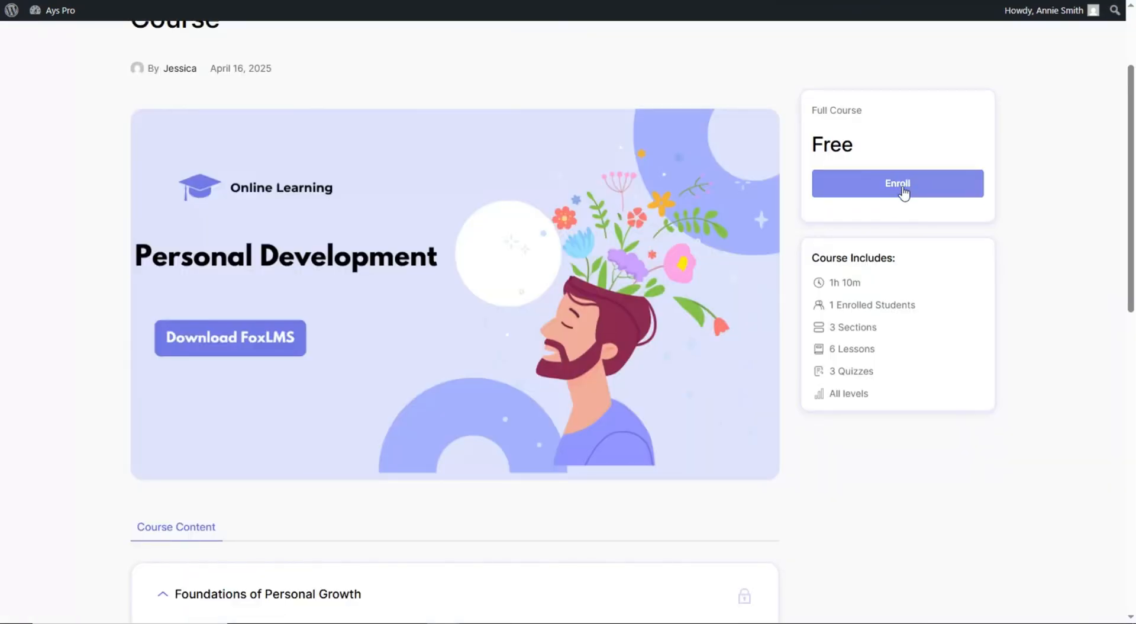
- Enroll in the Personal Development course, start learning, and mark the first two lessons complete
left_click(906, 190)
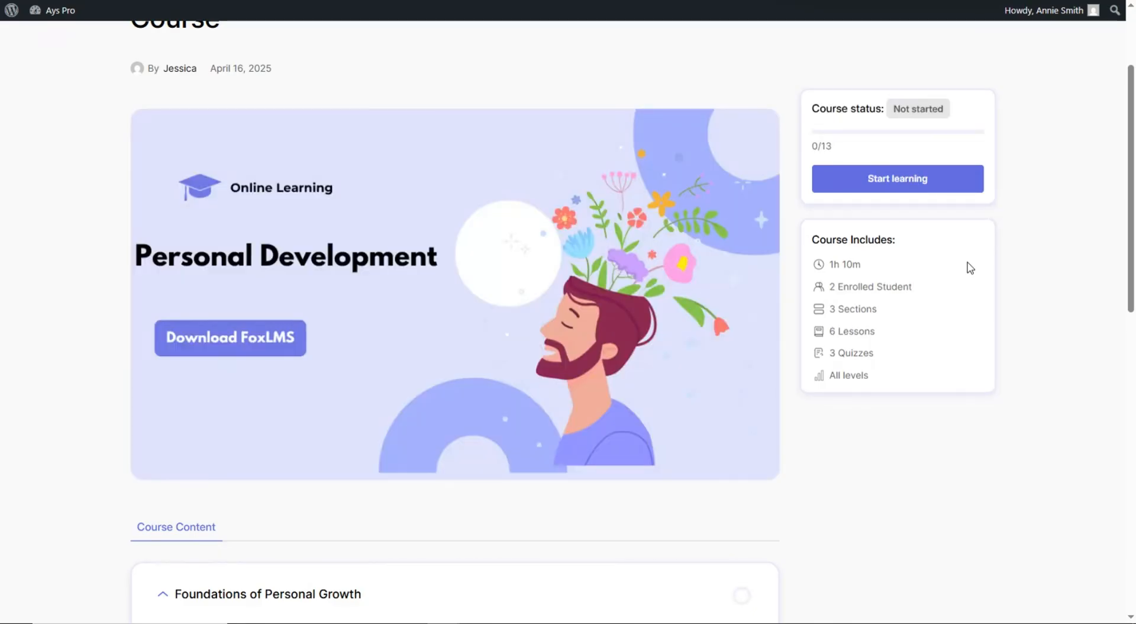
left_click(911, 177)
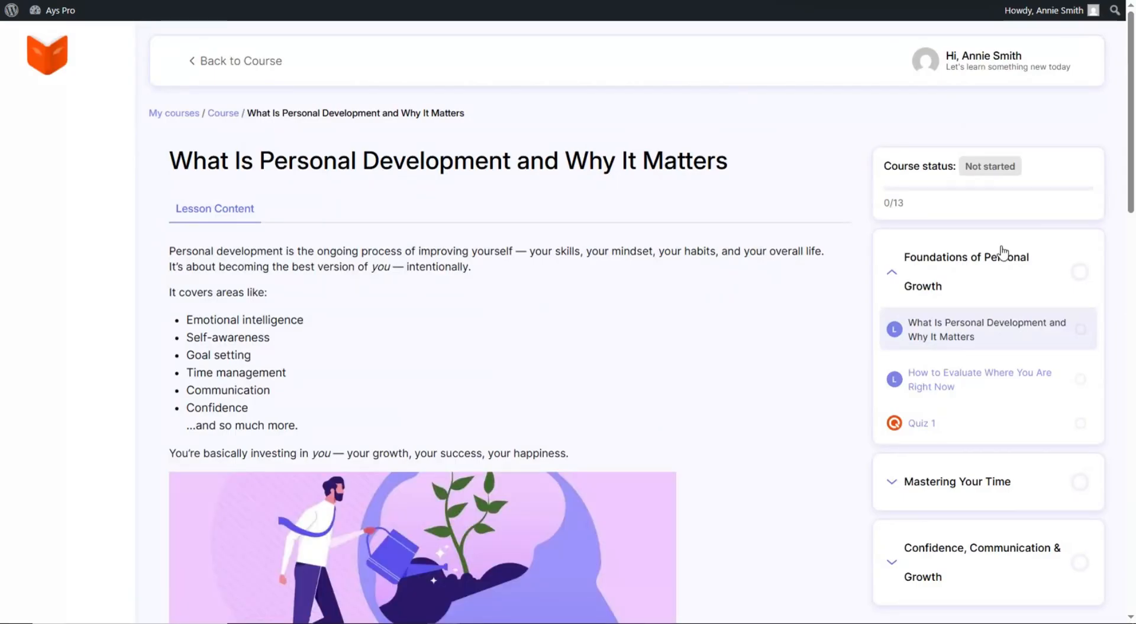
scroll(567, 191, "down", 20)
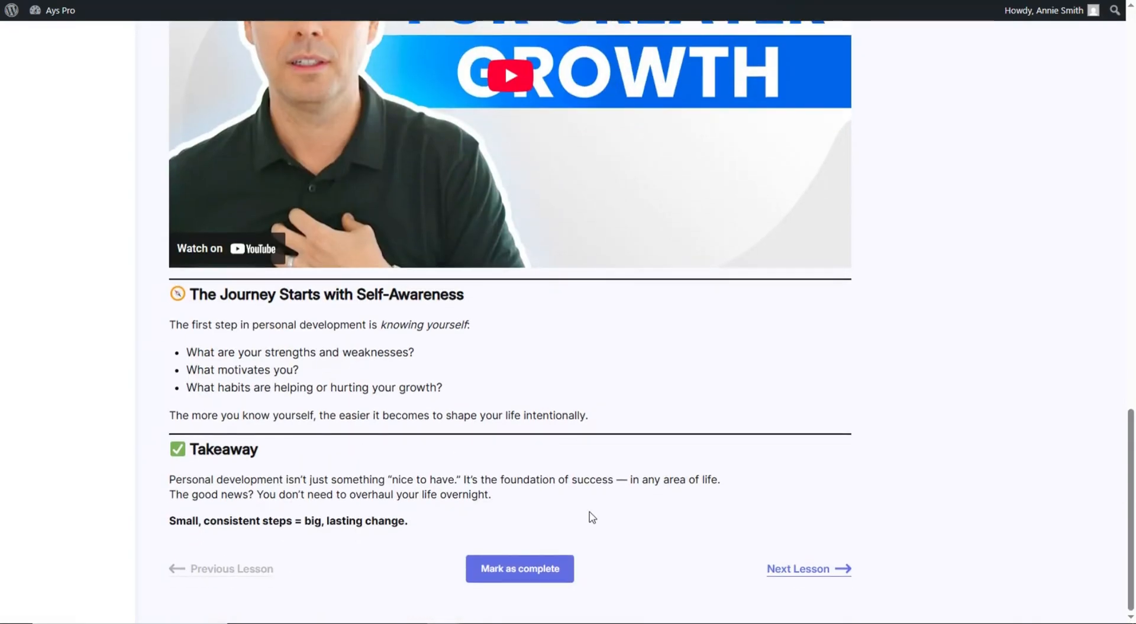
left_click(553, 570)
scroll(510, 421, "down", 18)
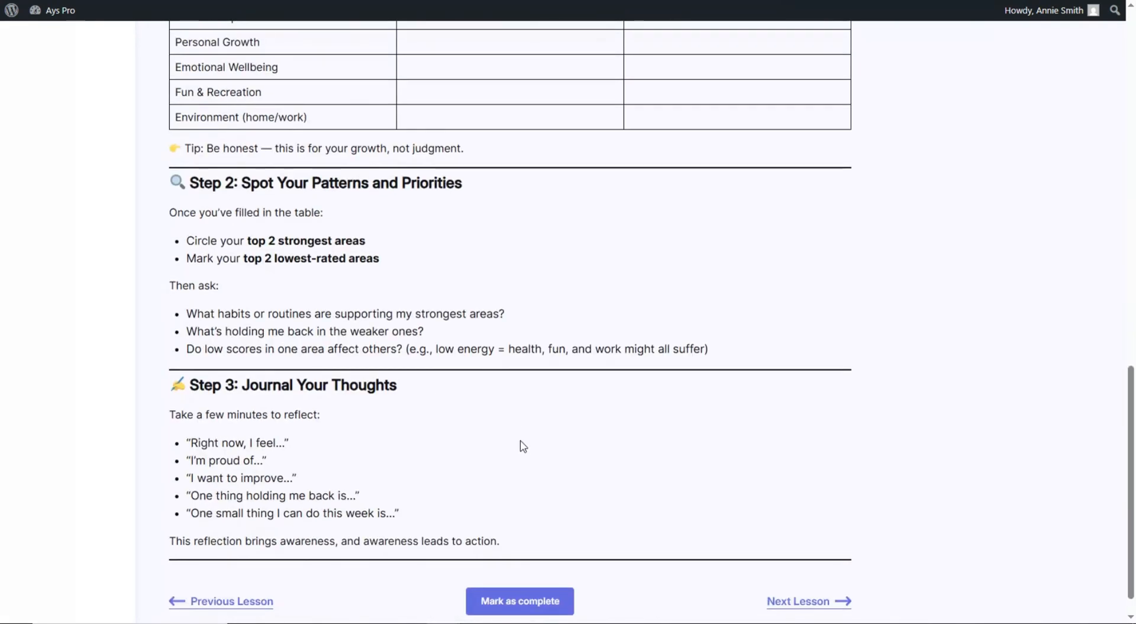
left_click(537, 570)
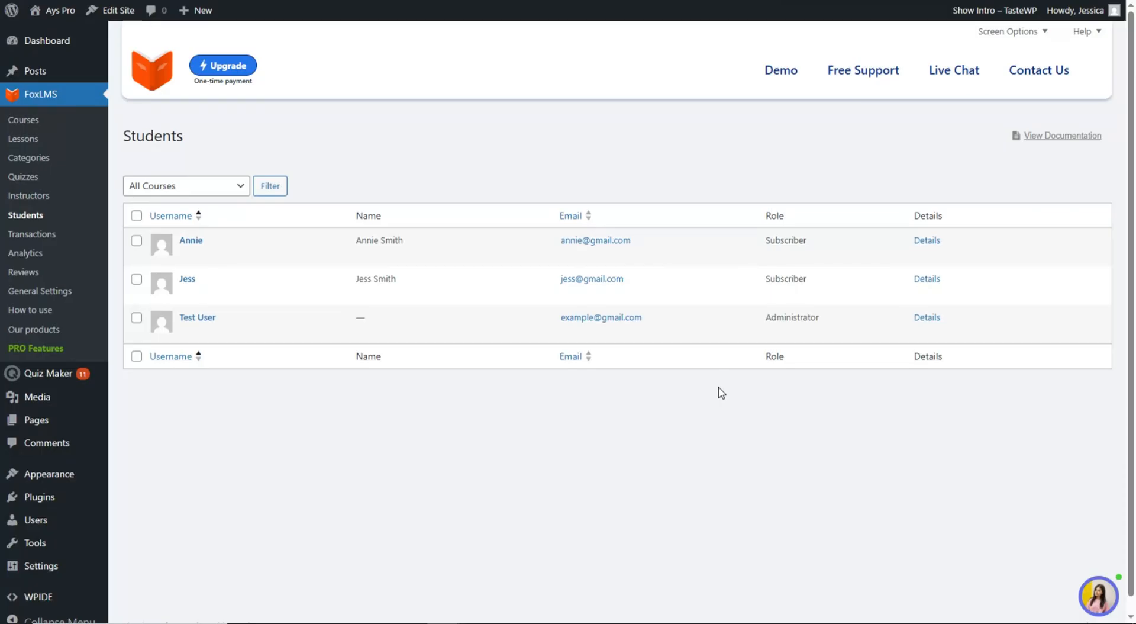
- Scroll through the new student's lesson-by-lesson progress details in FoxLMS Students
left_click(925, 243)
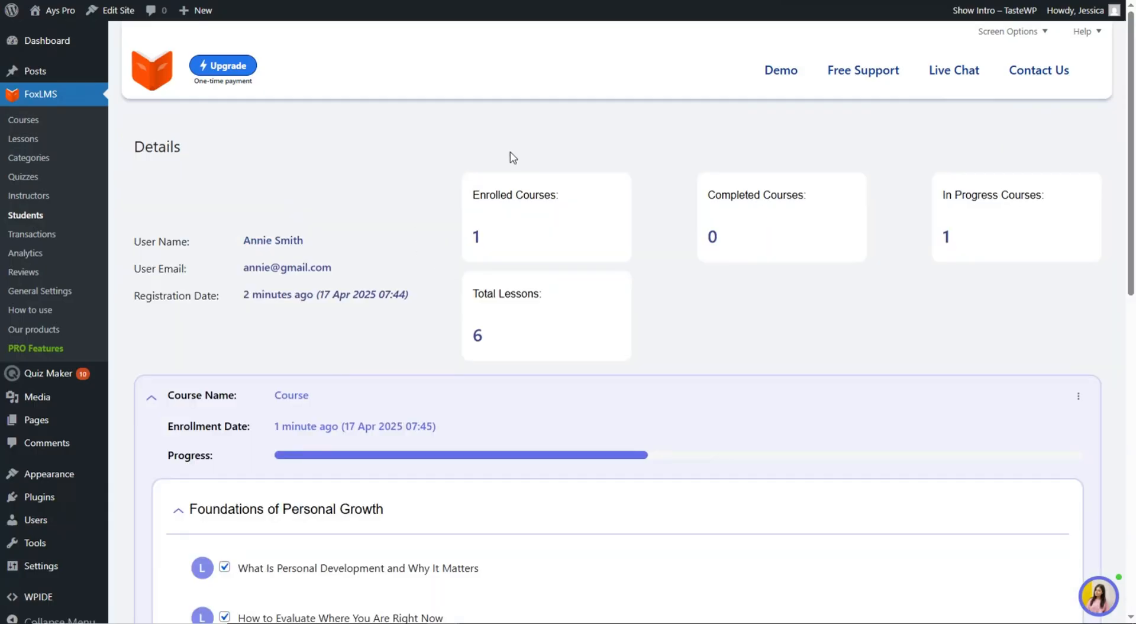
scroll(974, 79, "down", 2)
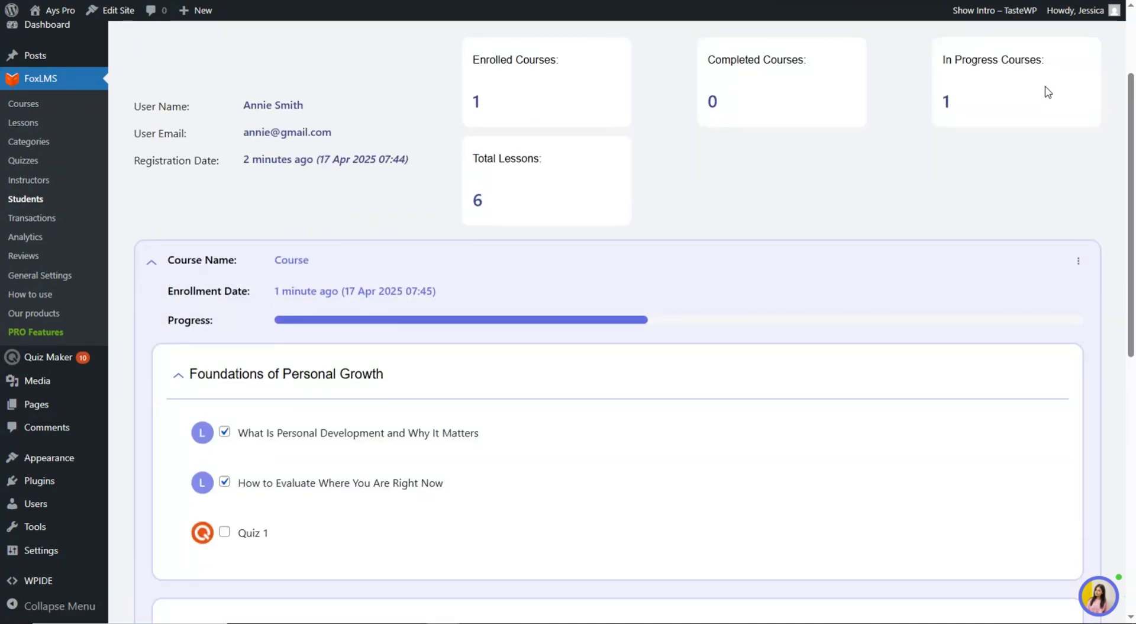
scroll(504, 185, "down", 1)
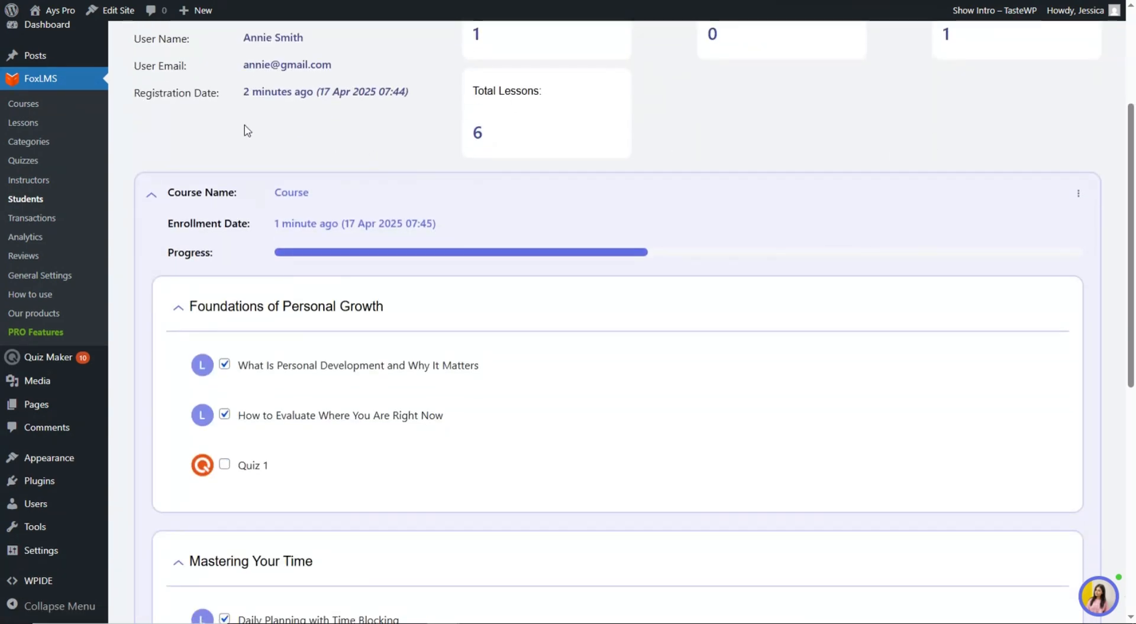
scroll(267, 175, "down", 2)
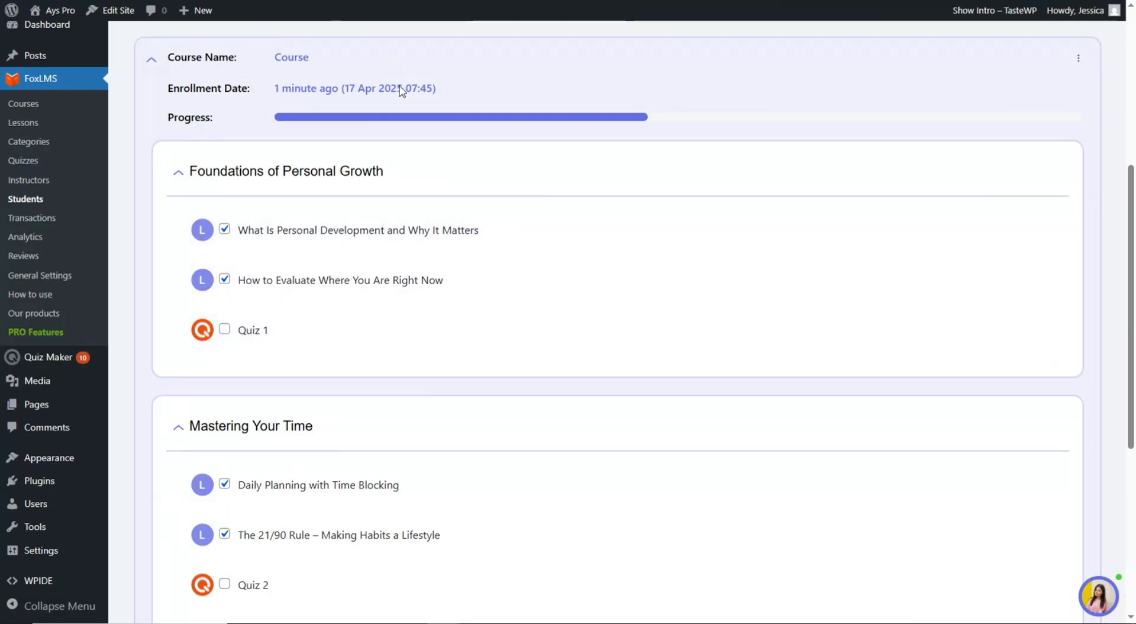
scroll(401, 213, "down", 5)
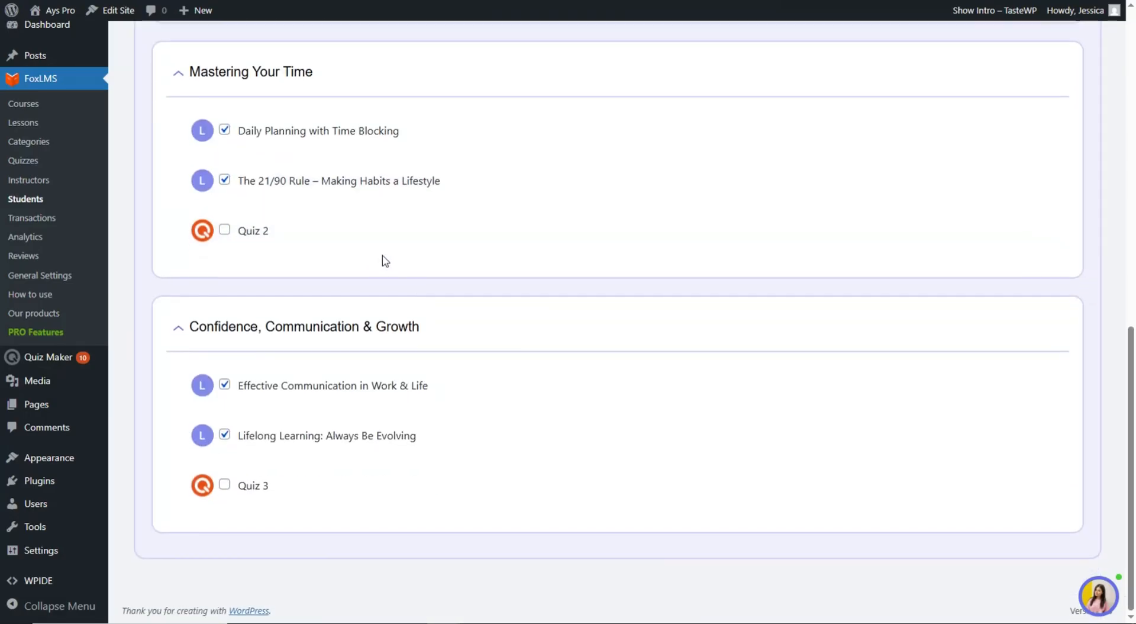
scroll(384, 259, "up", 3)
scroll(382, 326, "up", 7)
scroll(500, 271, "down", 7)
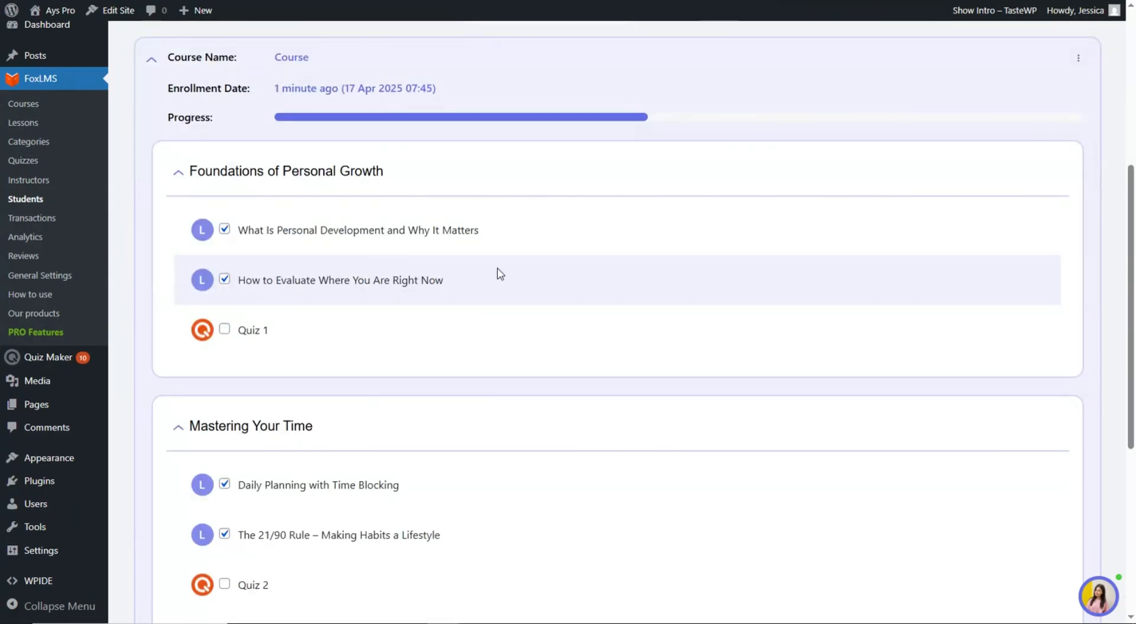
scroll(563, 293, "down", 3)
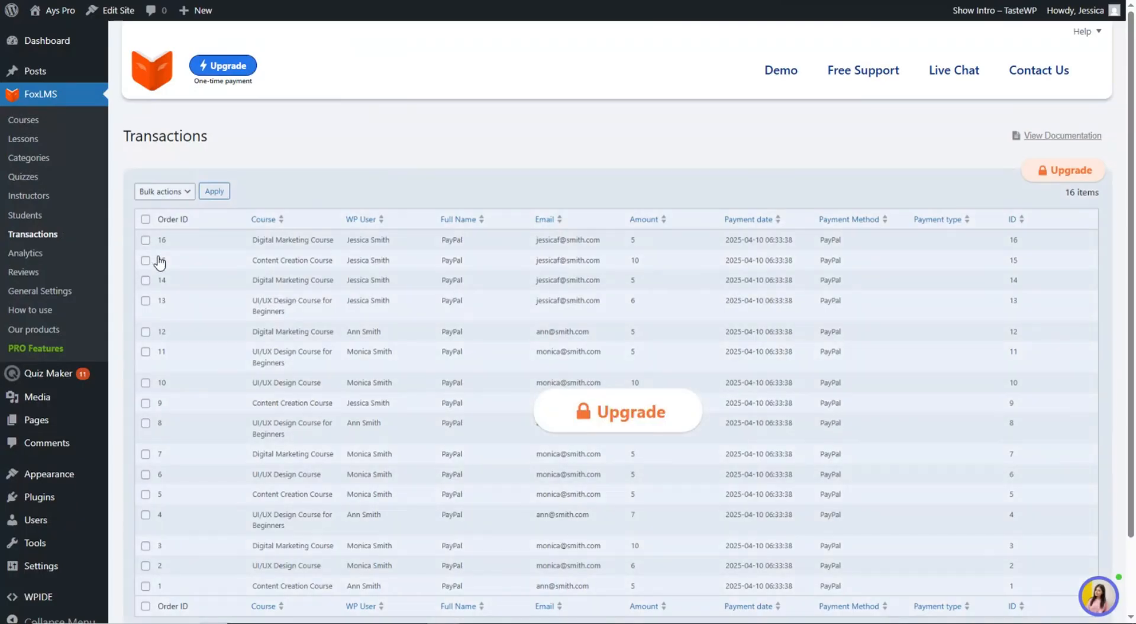
- Switch from the Transactions list to Analytics and scroll down to the Reviews table
scroll(157, 257, "down", 2)
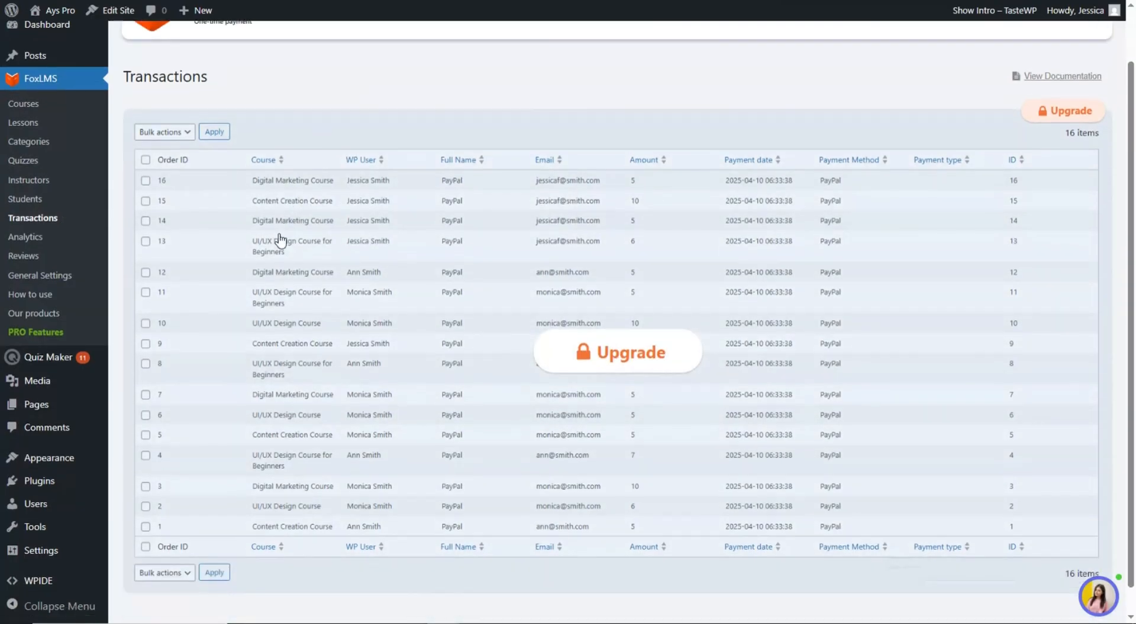
scroll(521, 283, "up", 1)
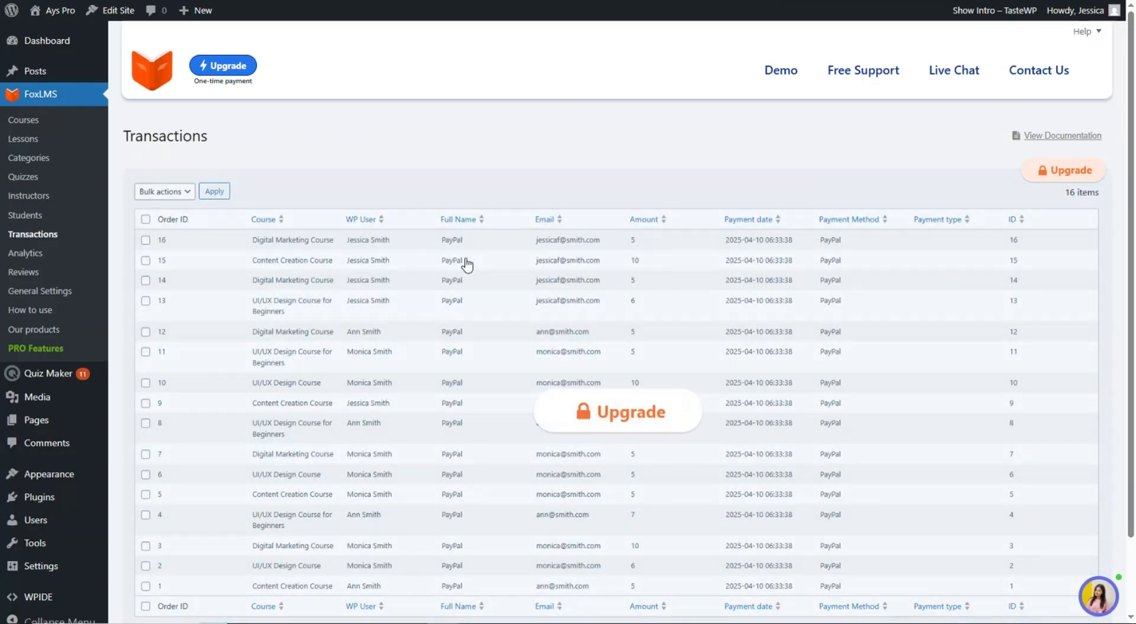
left_click(46, 256)
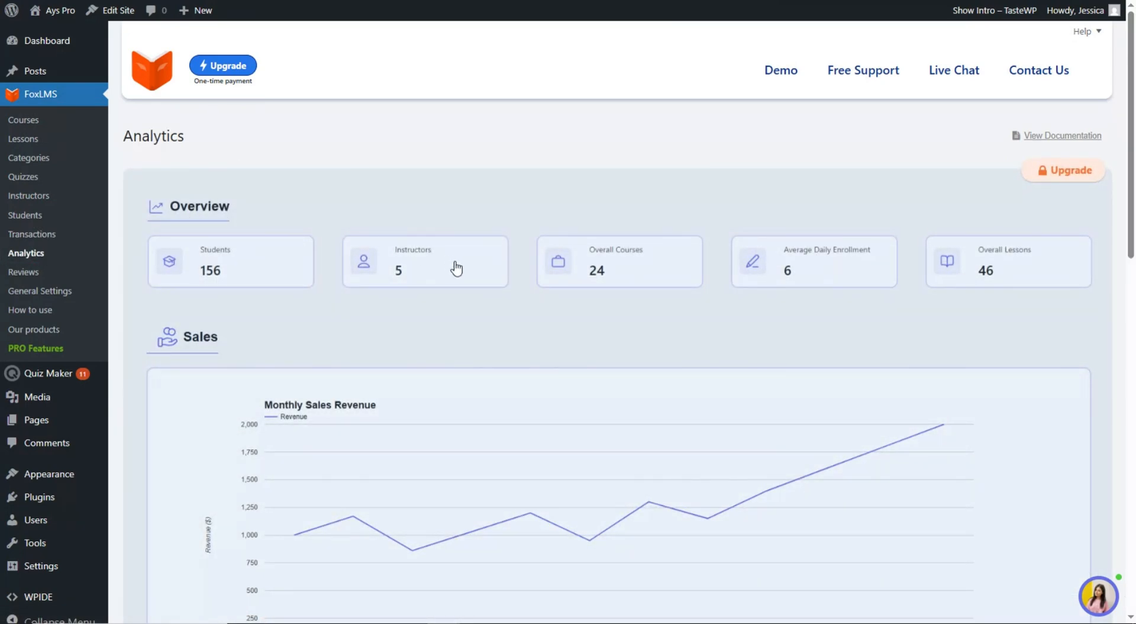
scroll(358, 304, "down", 8)
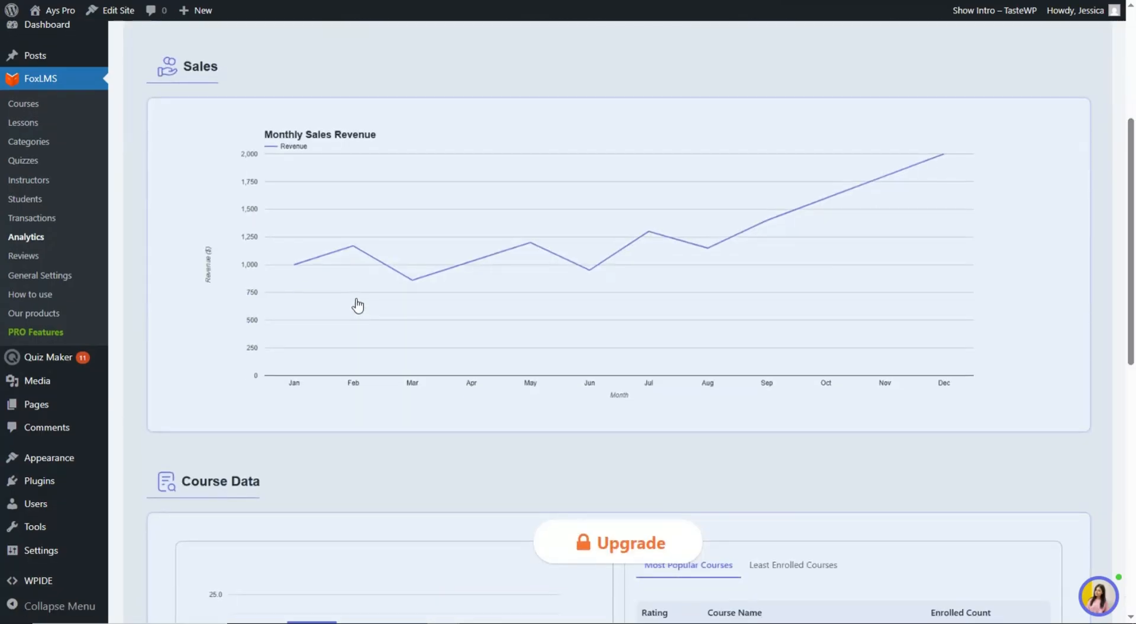
scroll(355, 305, "down", 7)
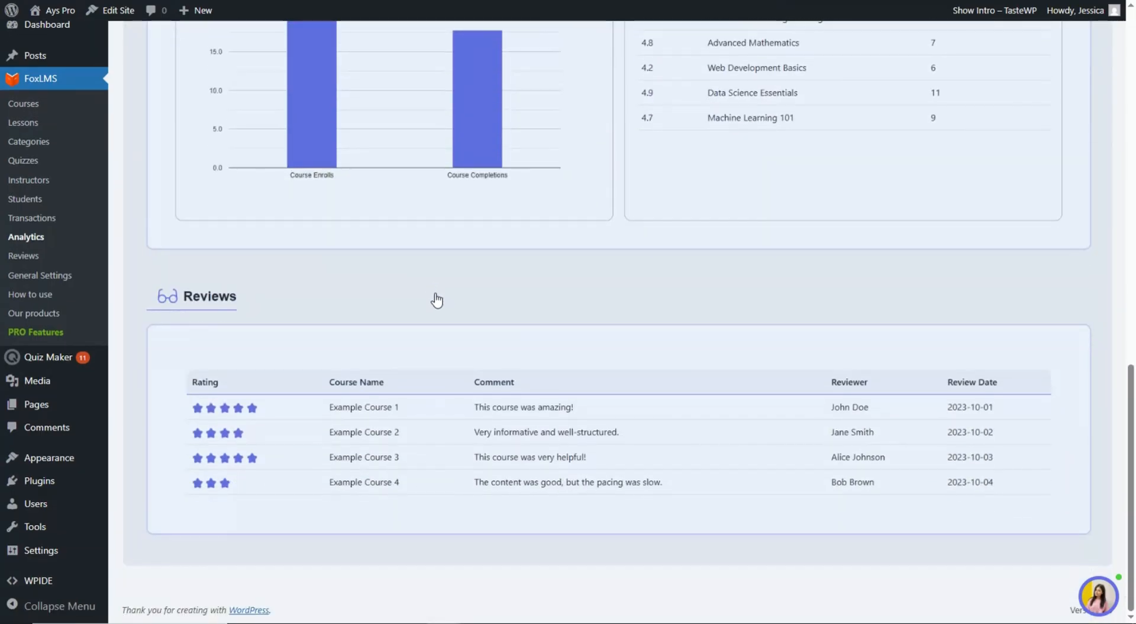
- Look over the FoxLMS course Reviews list, then go to General Settings
left_click(68, 258)
scroll(518, 287, "down", 1)
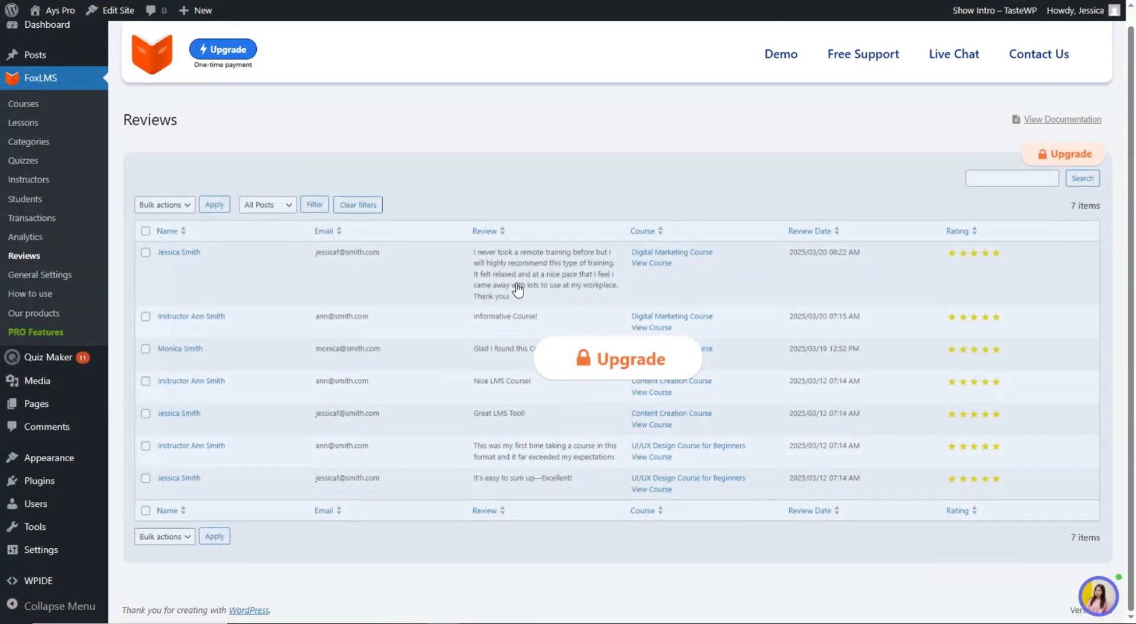
scroll(421, 306, "up", 1)
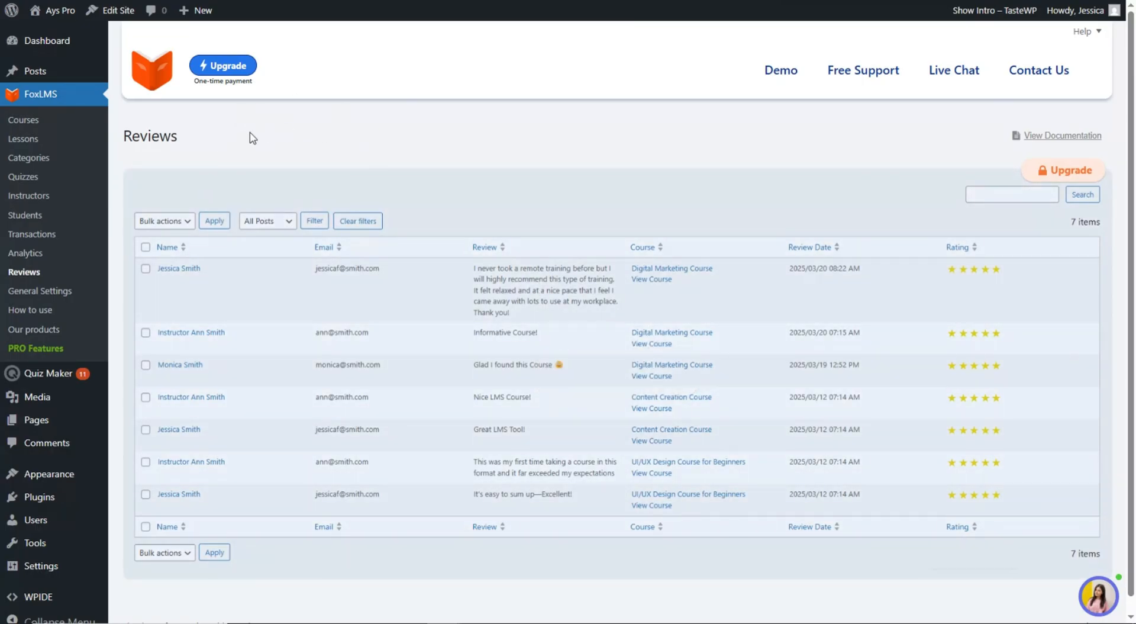
left_click(64, 293)
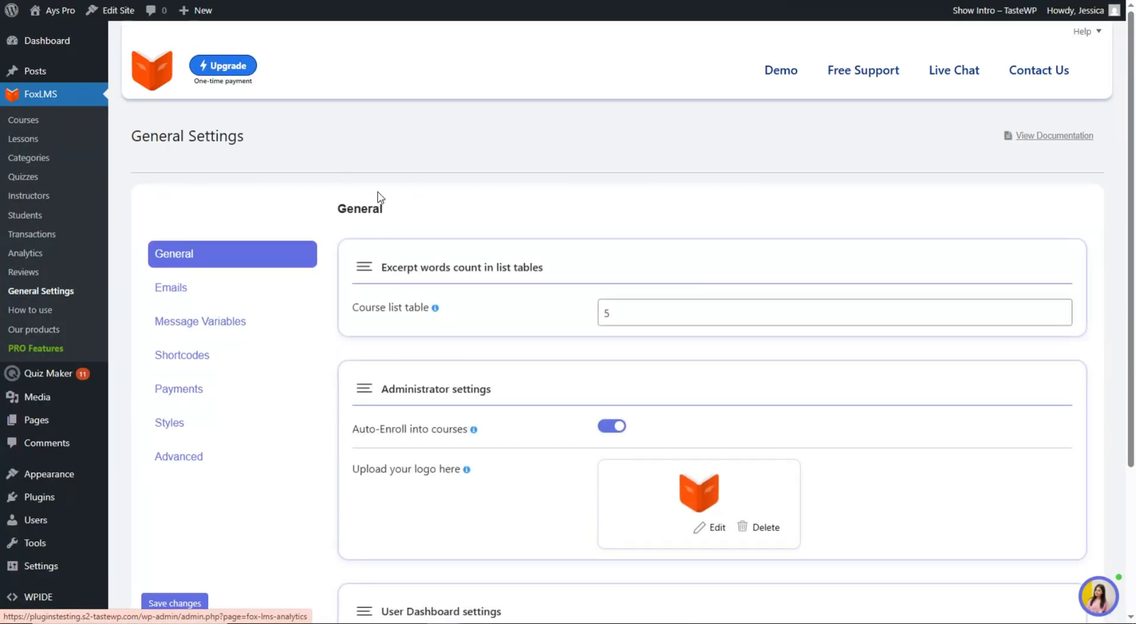
- Scroll through the General tab settings, including excerpt count 5 and auto-enroll
scroll(477, 291, "down", 3)
scroll(489, 319, "up", 3)
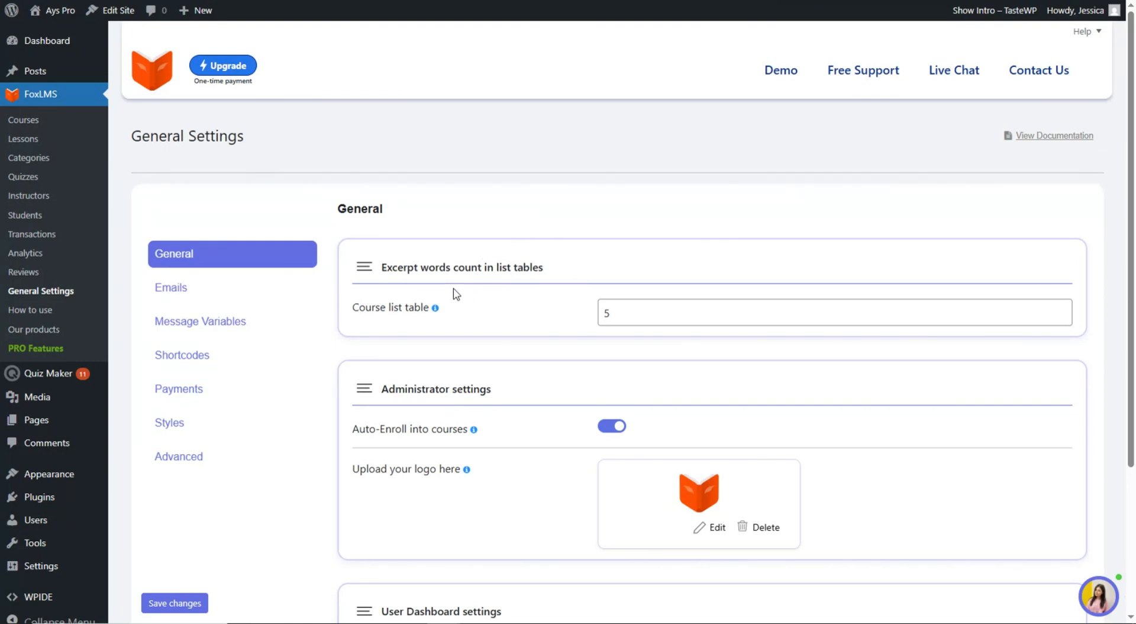
scroll(507, 289, "down", 1)
scroll(485, 267, "down", 1)
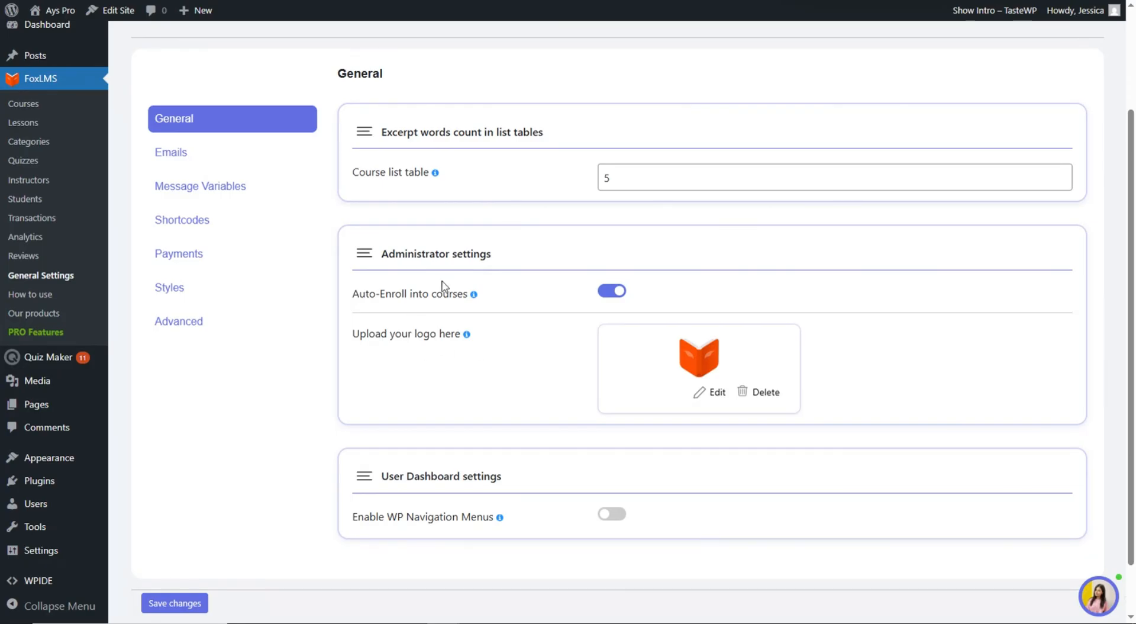
scroll(500, 302, "down", 1)
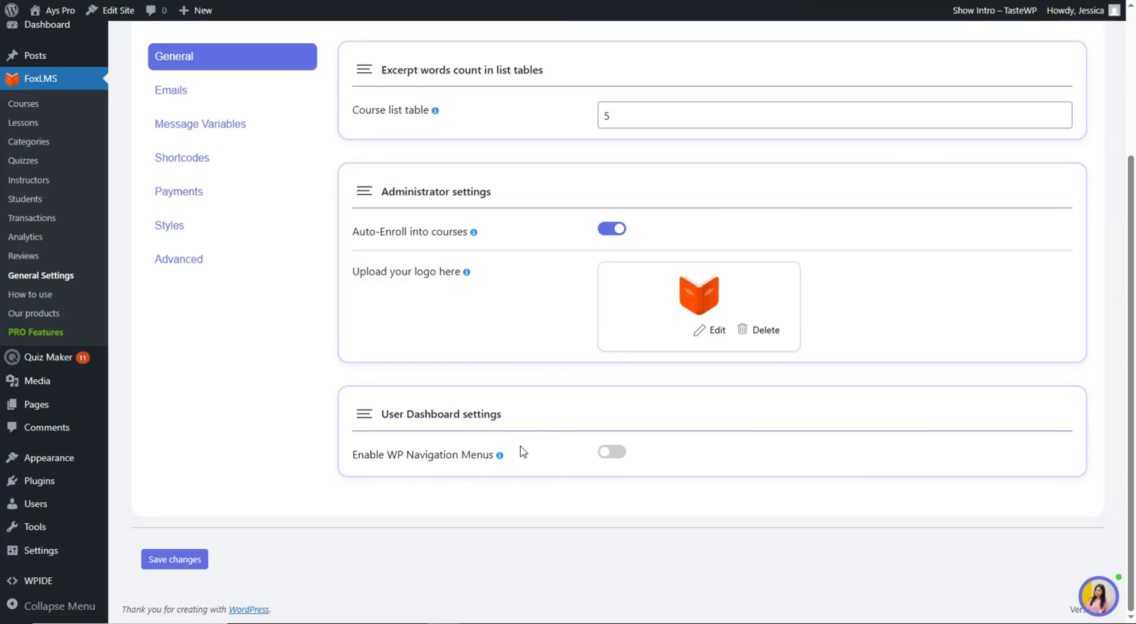
scroll(708, 391, "up", 3)
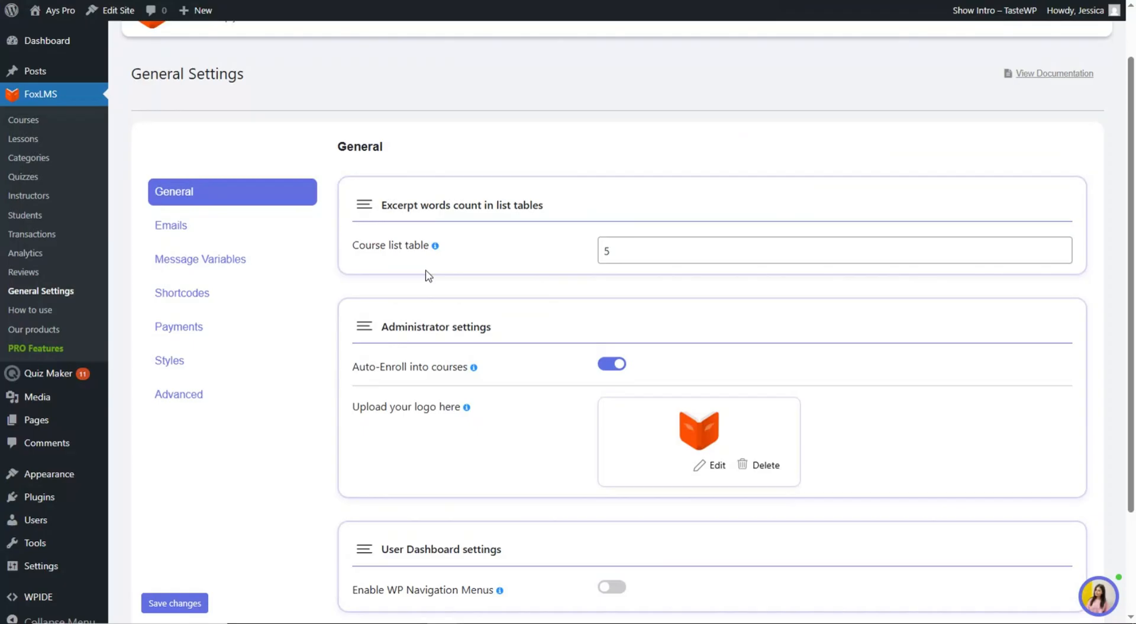
- Review the Emails tab's Upgrade-locked From settings and Email to Admin sections
left_click(294, 235)
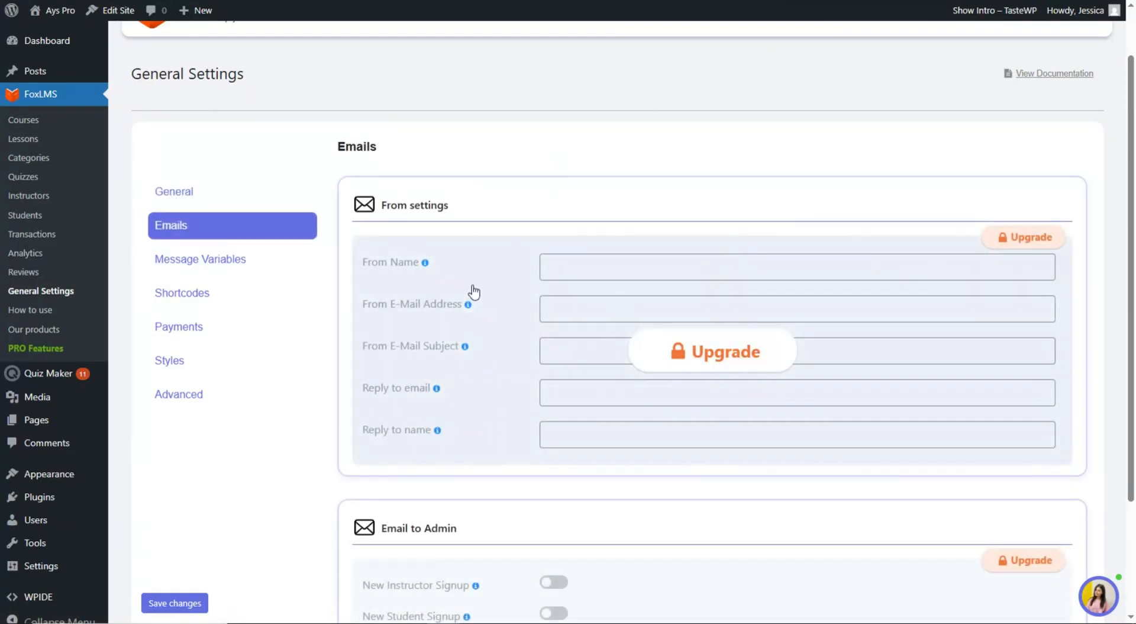
scroll(413, 187, "down", 3)
scroll(499, 237, "up", 4)
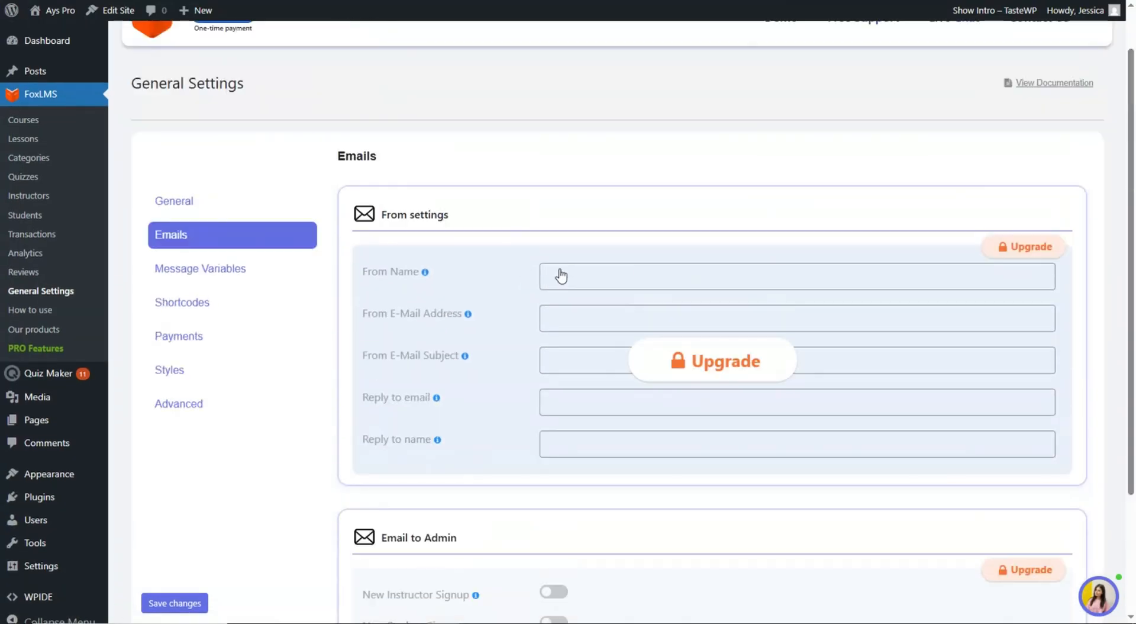
scroll(568, 290, "down", 3)
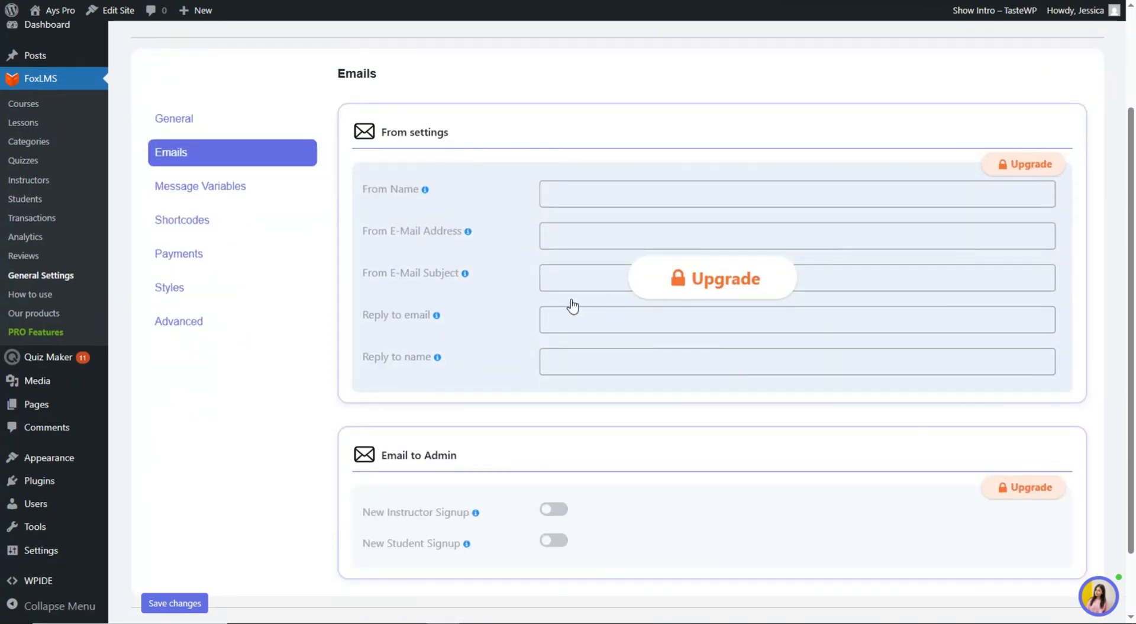
scroll(597, 299, "up", 3)
scroll(527, 318, "down", 4)
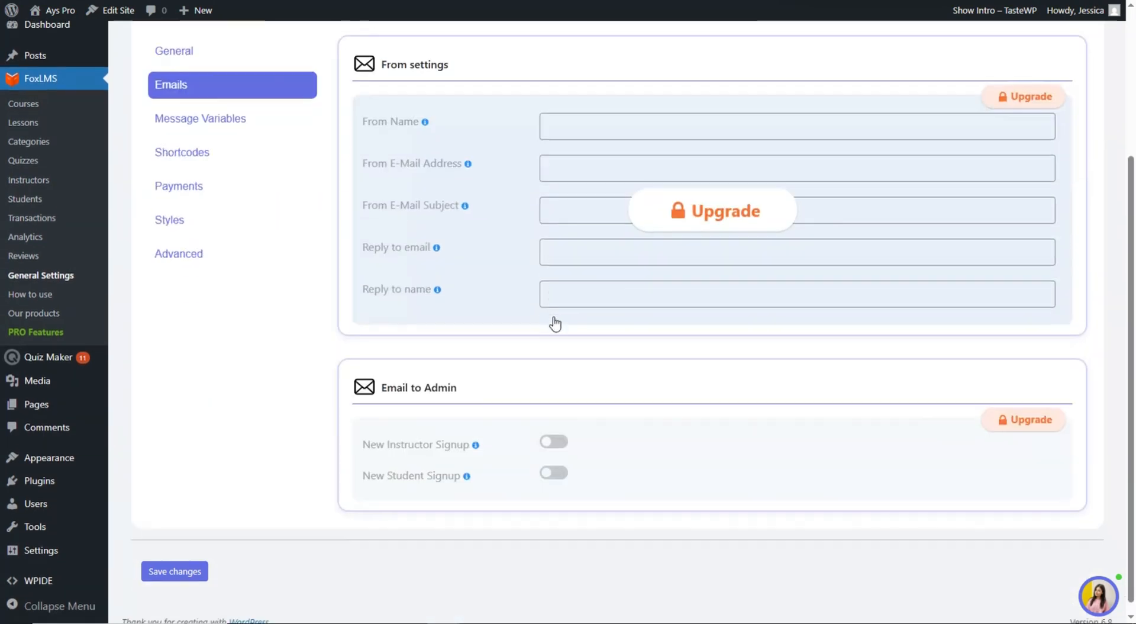
- View the Message Variables and Payments tabs, then the Styles tab's Default, Green, Blue, Orange and Custom palettes
left_click(264, 122)
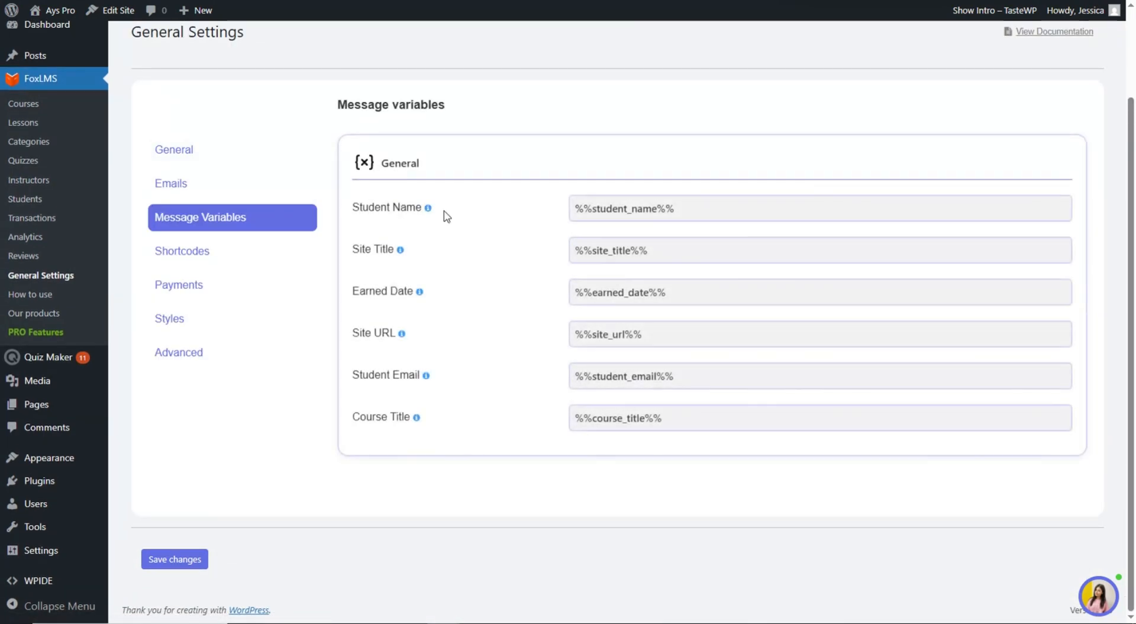
scroll(509, 284, "up", 1)
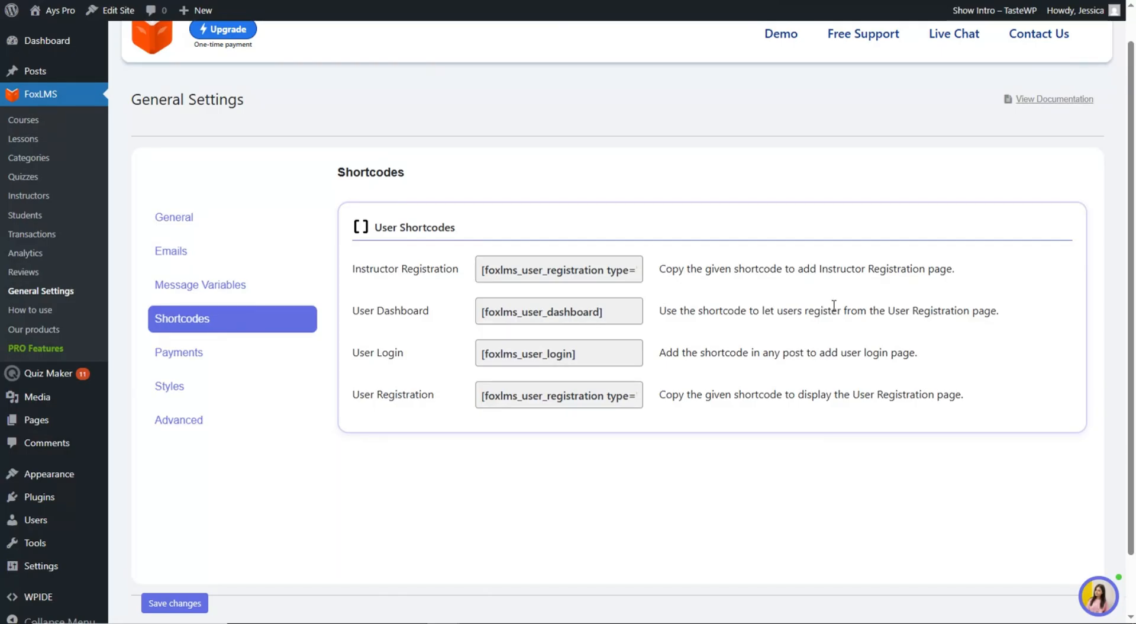
left_click(299, 352)
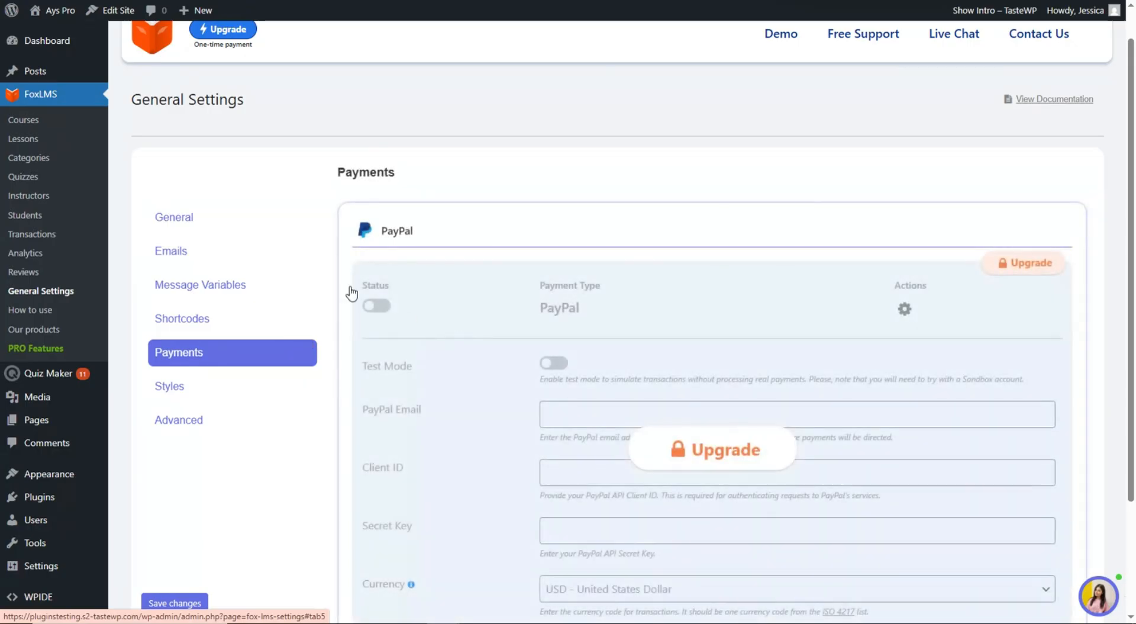
scroll(513, 183, "down", 3)
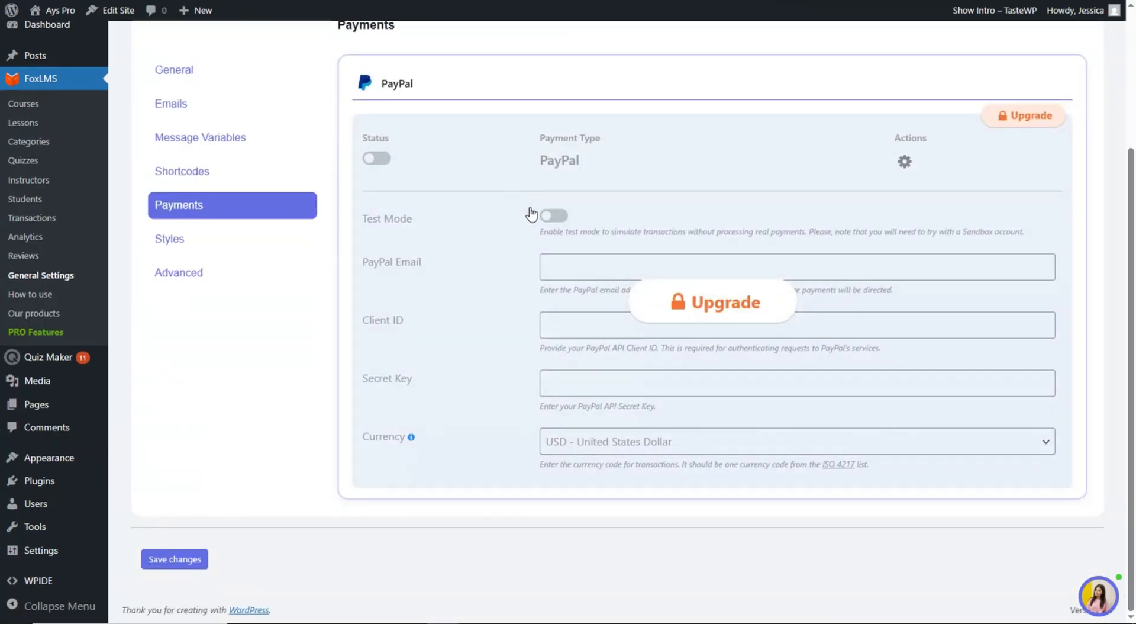
scroll(509, 237, "up", 3)
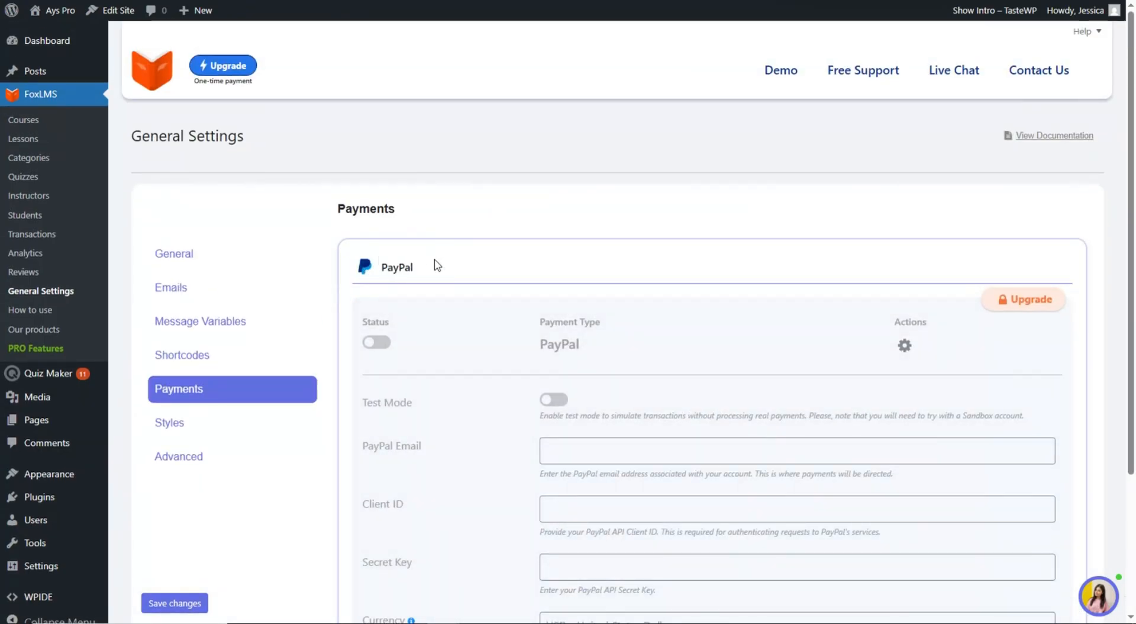
left_click(242, 432)
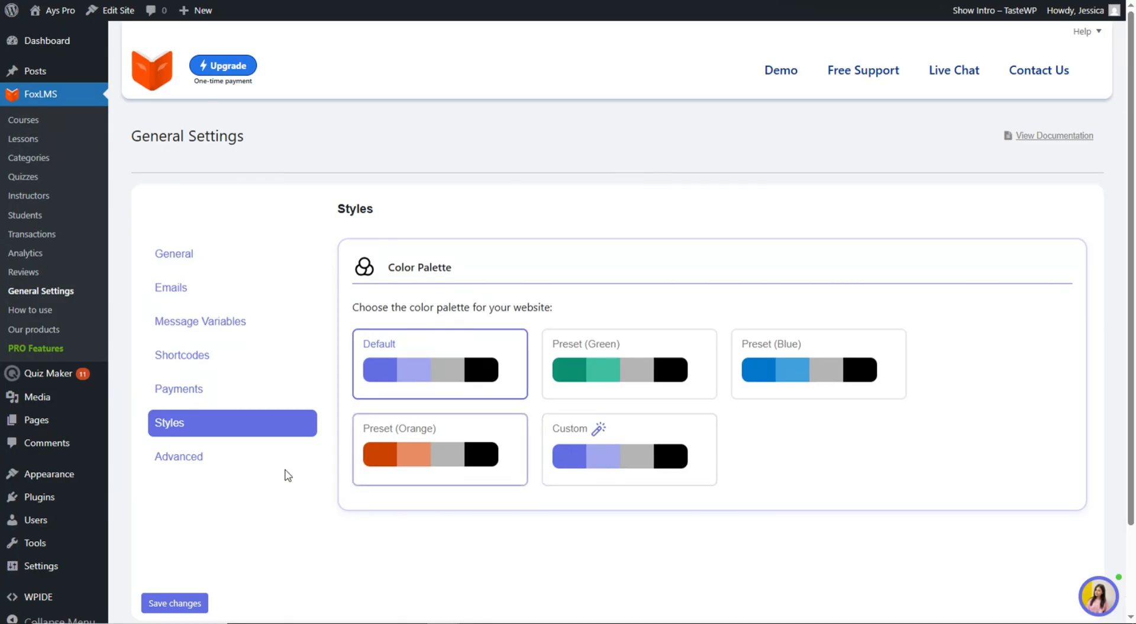
- Show the Advanced tab's course settings, with both hide options unticked
left_click(254, 463)
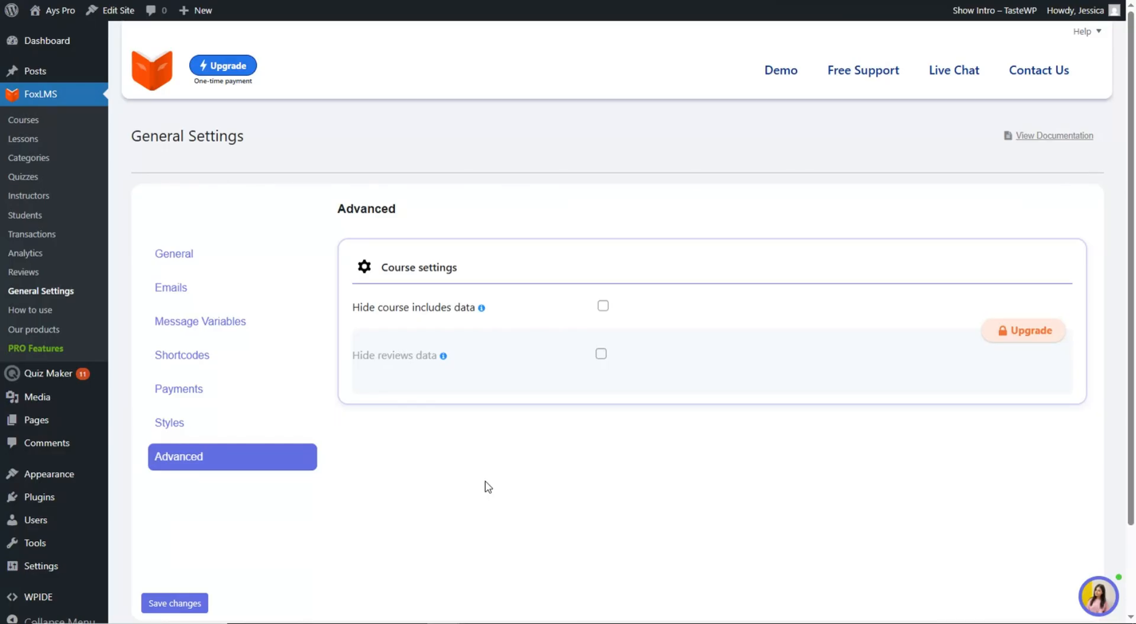
mouse_move(25, 72)
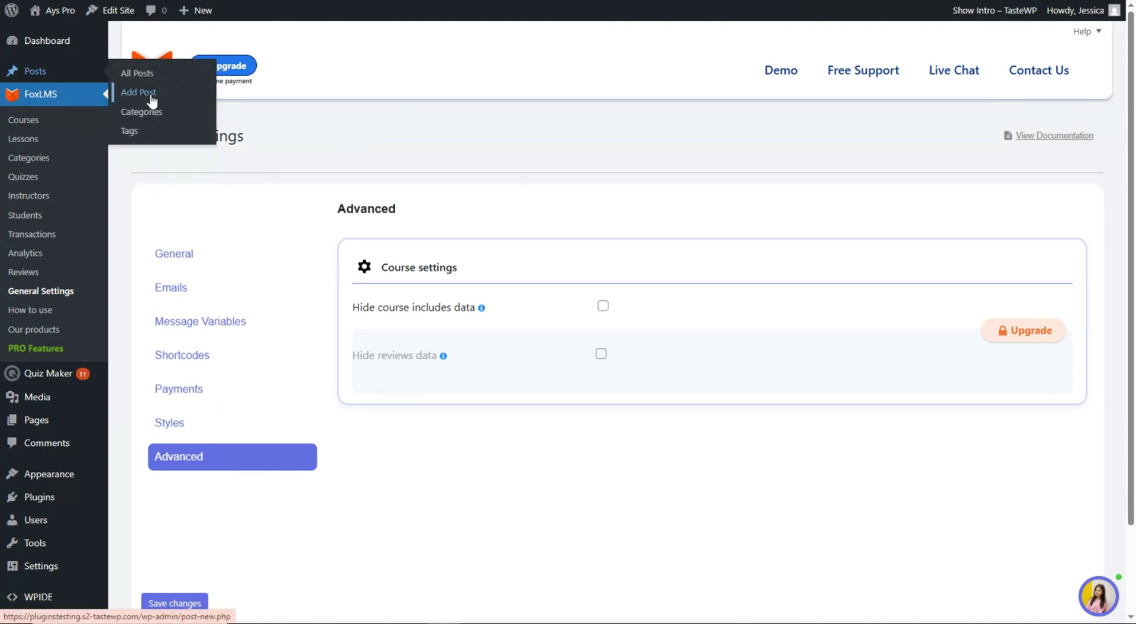
- Start a new post and insert a Fox LMS Course grid block, searching 'fo'
left_click(131, 94)
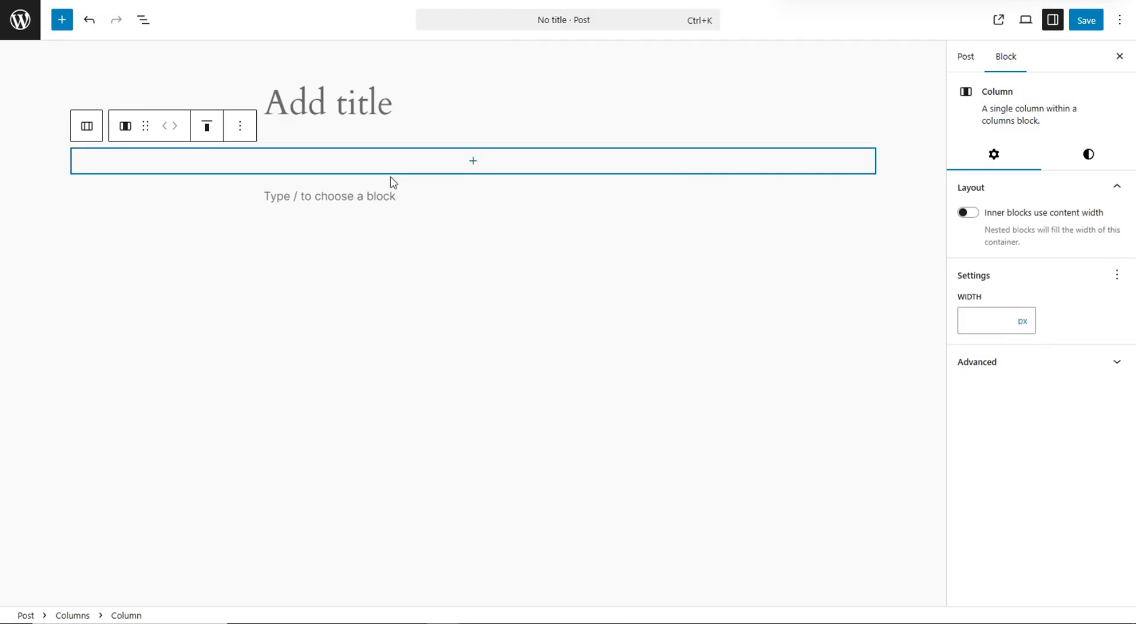
left_click(434, 171)
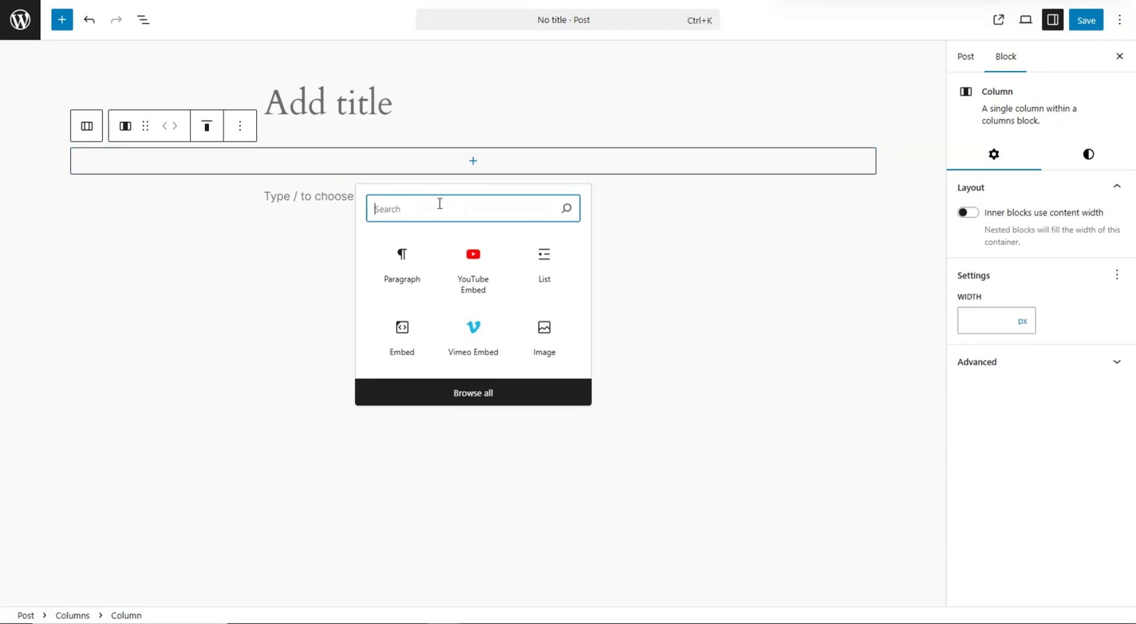
type("fo")
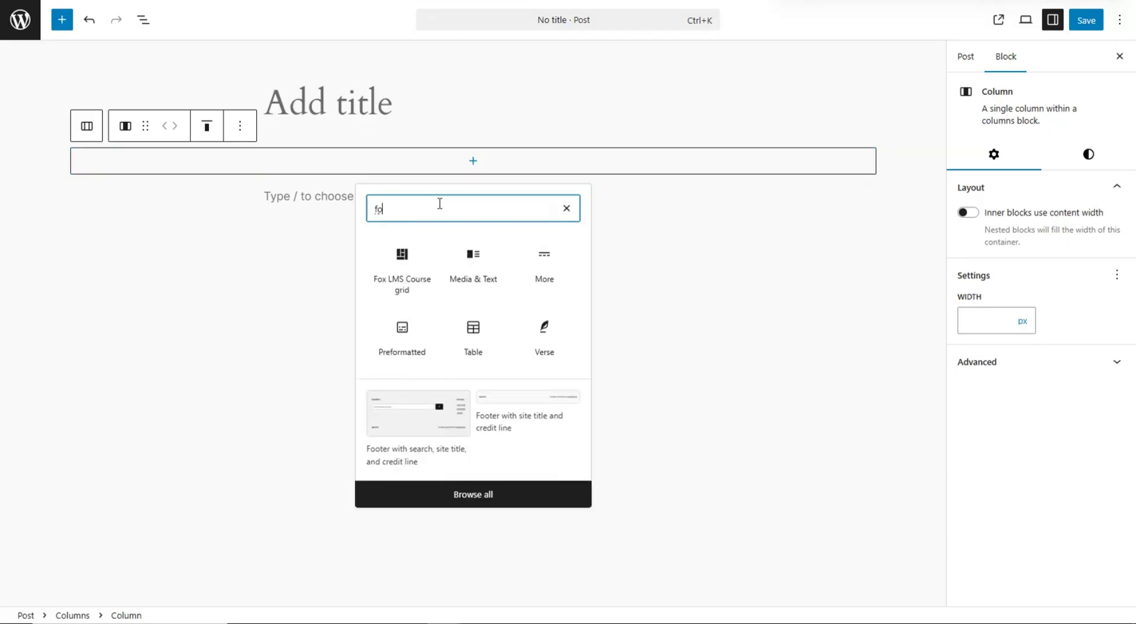
left_click(411, 276)
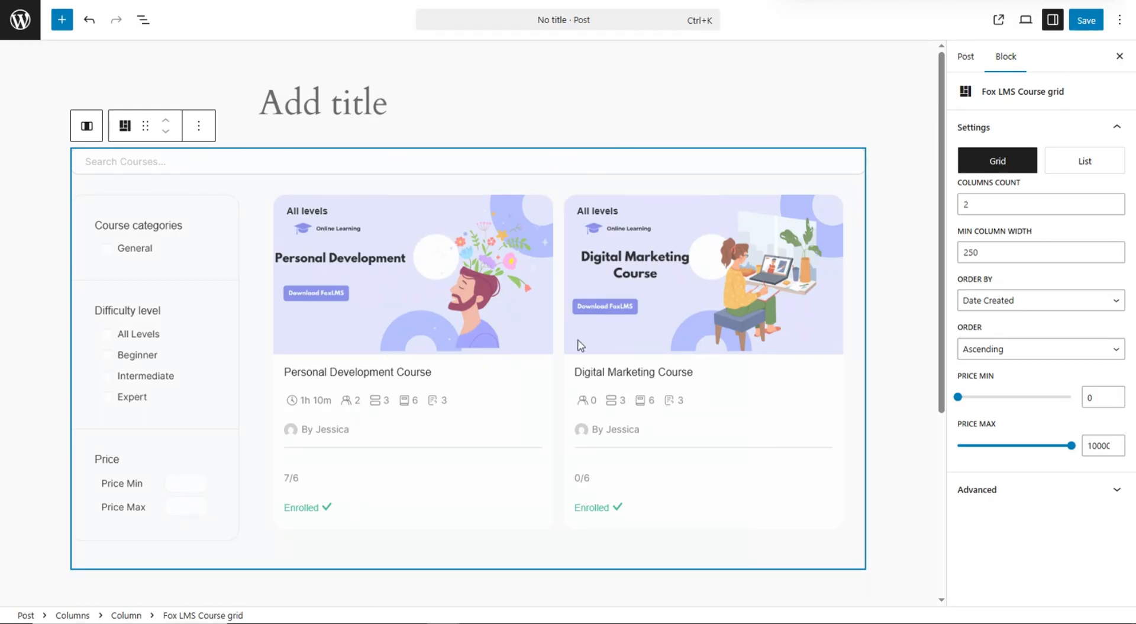
- Title the post 'Courses' and select the course grid block for its settings
left_click(358, 103)
type("Cour")
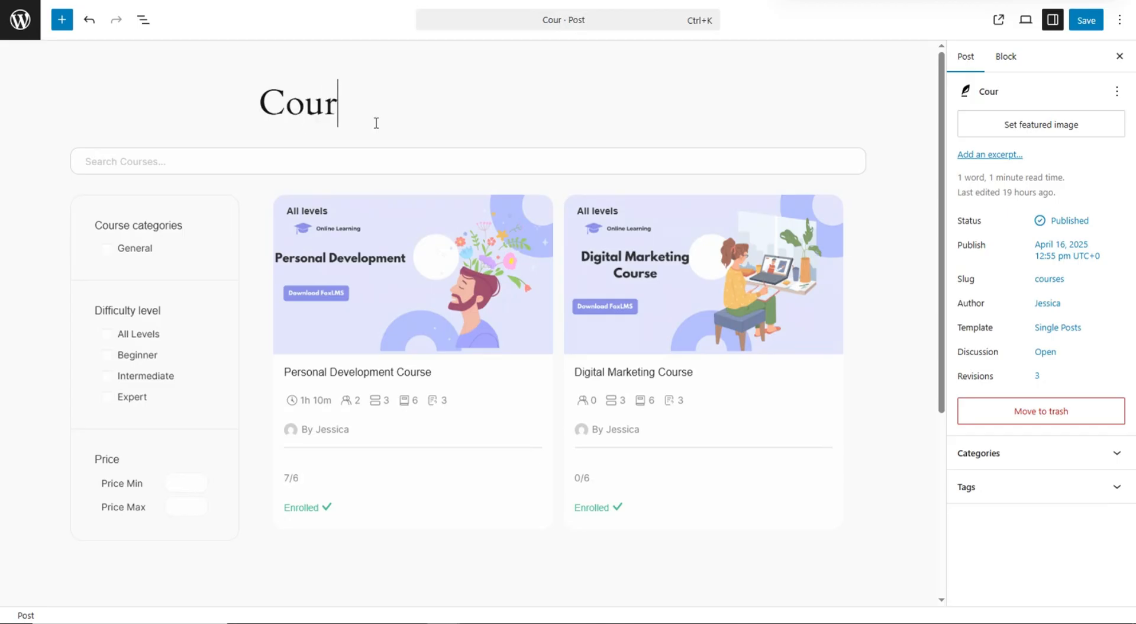
type("ses")
left_click(483, 217)
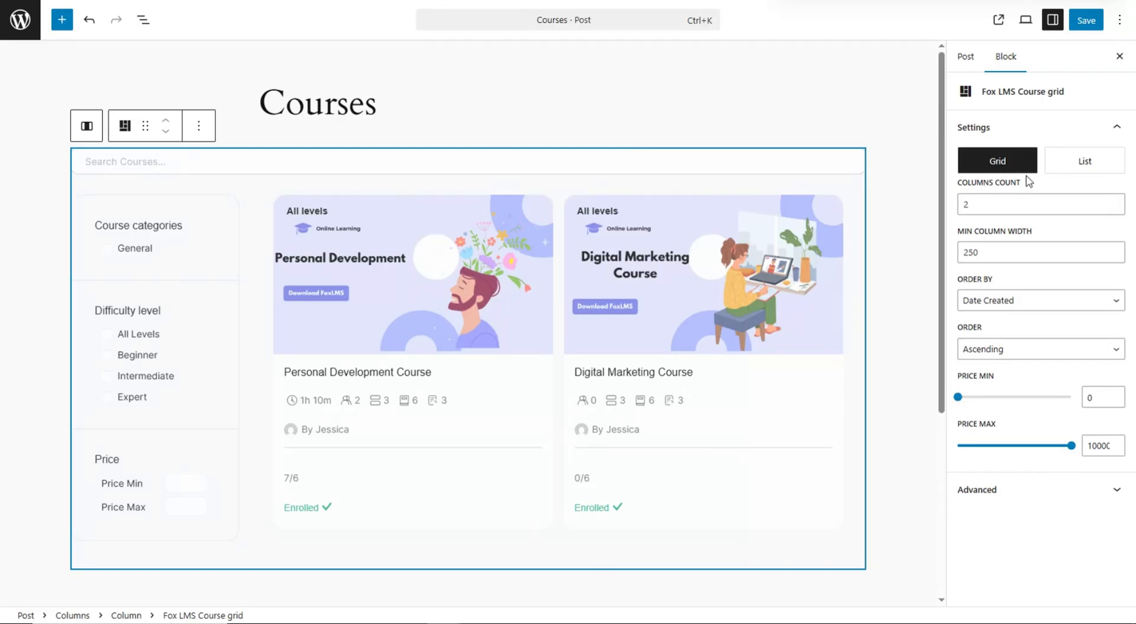
- Switch the course grid layout to List, then back to Grid
left_click(1068, 164)
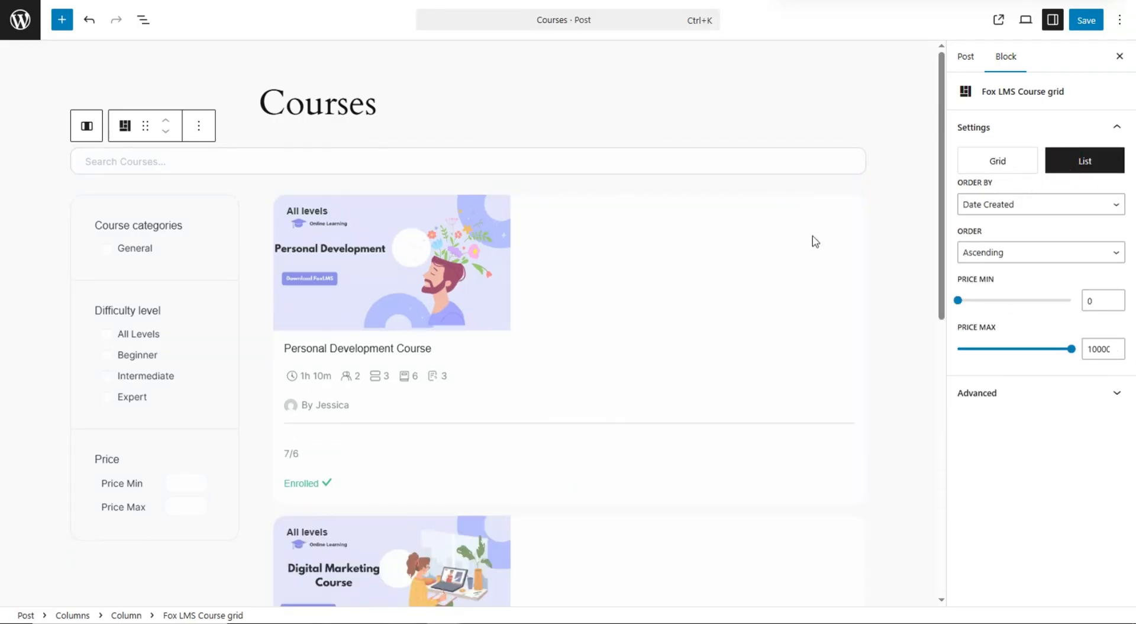
scroll(788, 229, "down", 5)
scroll(767, 224, "up", 4)
left_click(1033, 161)
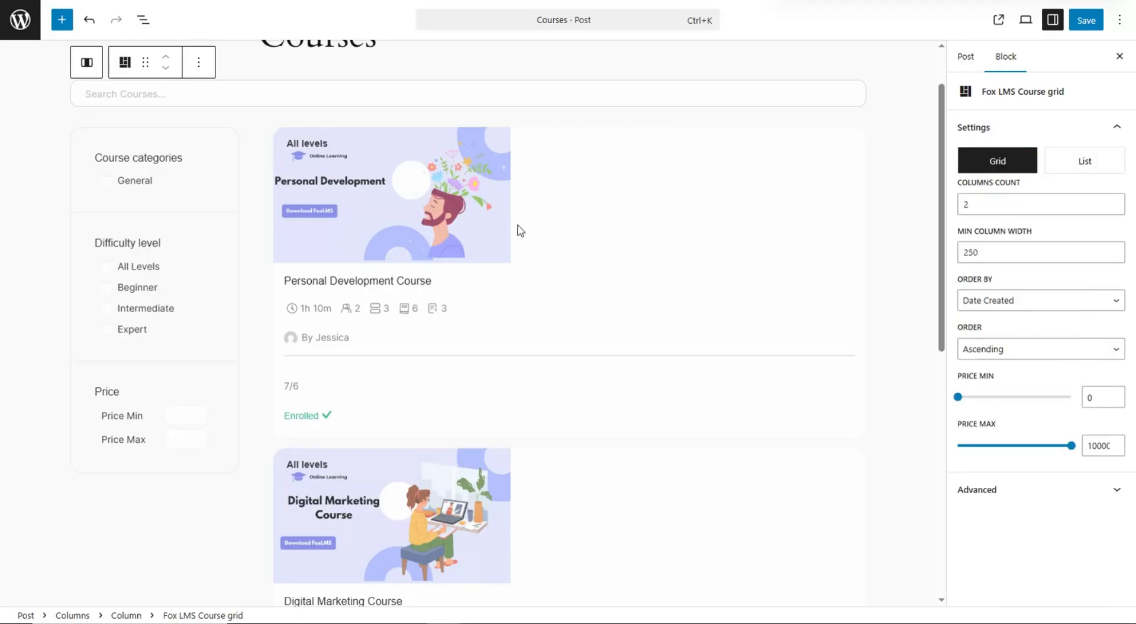
- Save the Courses post and view it on the live site
scroll(799, 189, "up", 2)
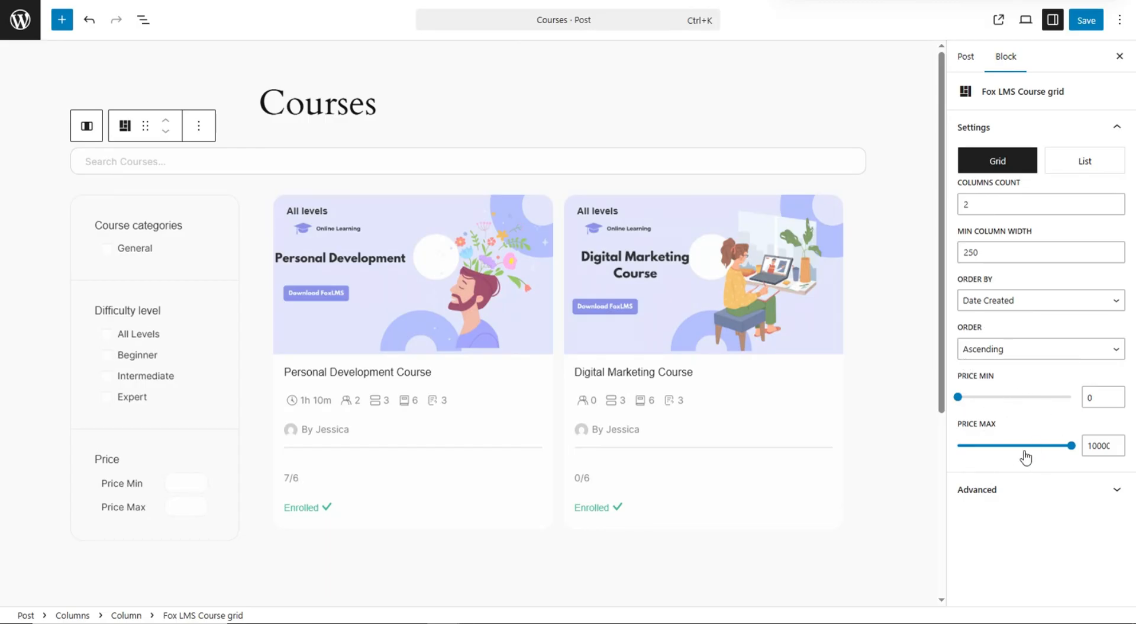
left_click(1086, 20)
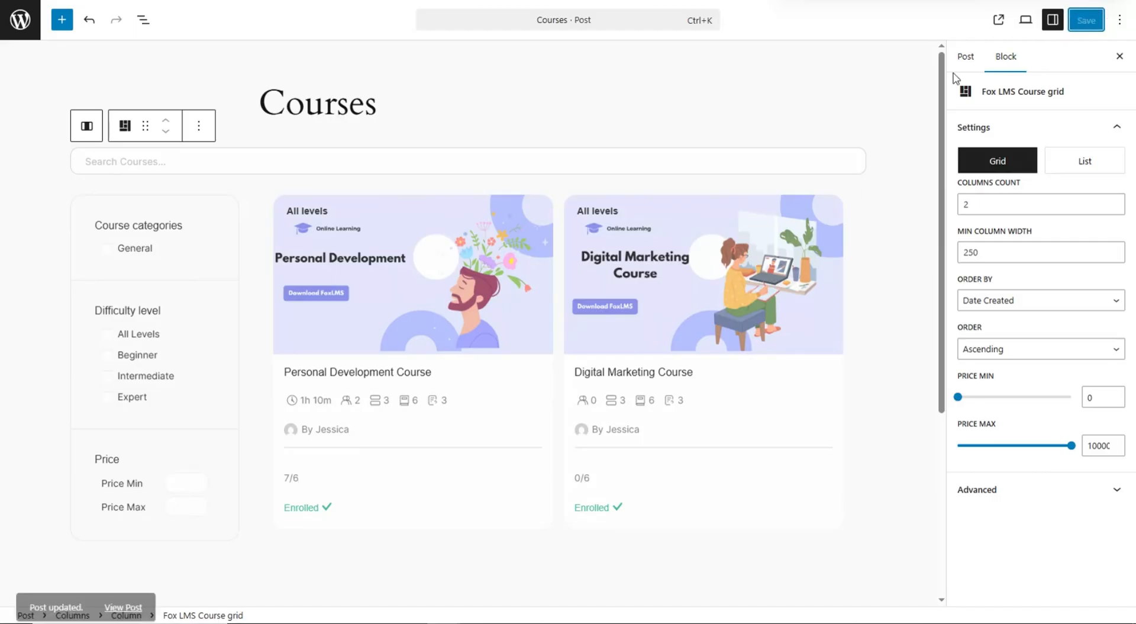
left_click(999, 21)
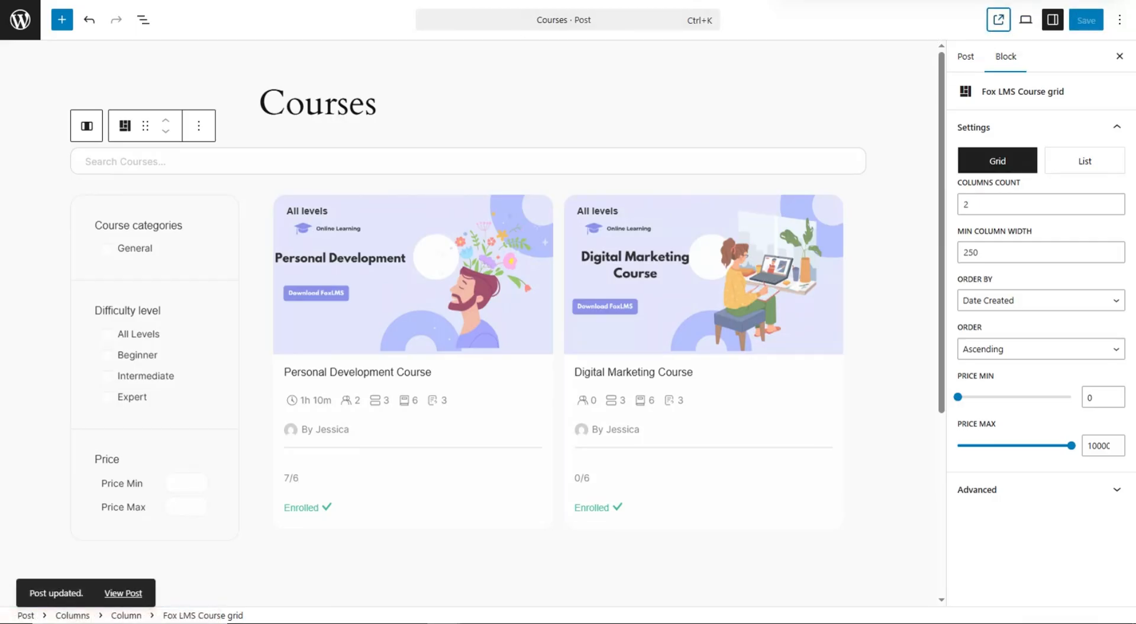